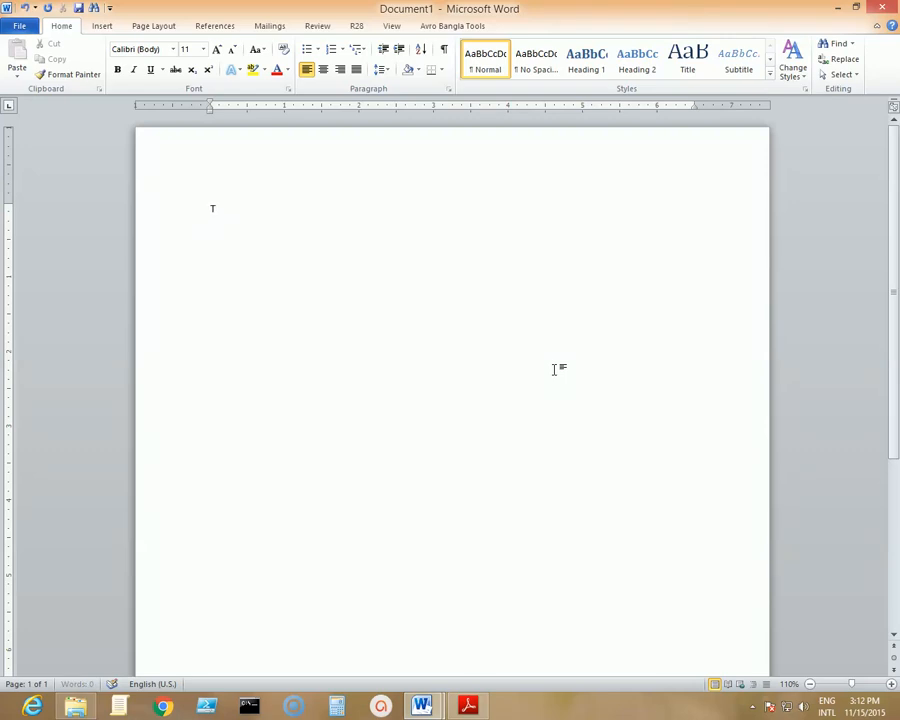
Write "This is a test", copy it, and paste it to give two copies on the first line and three single-copy lines below.
type("a test")
key("ctrl+a")
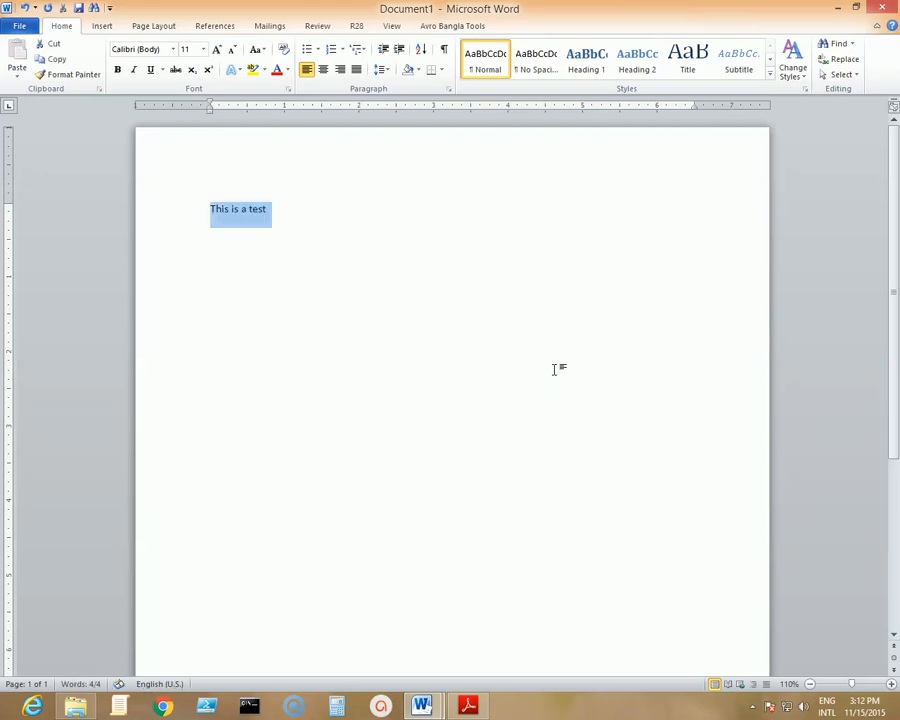
key("ctrl+c")
key("End")
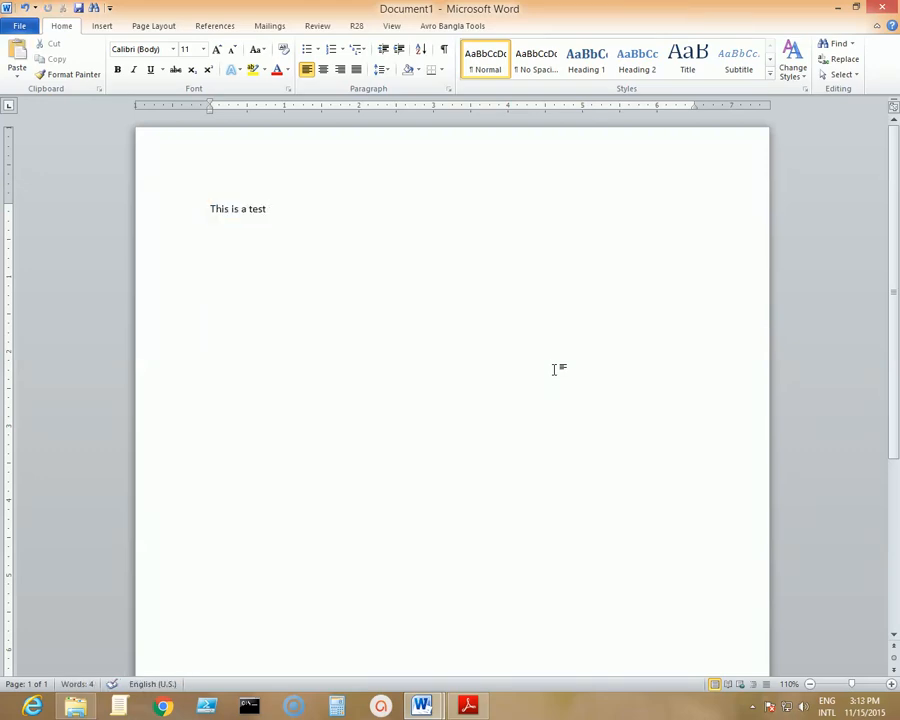
key("ctrl+v")
key("ctrl+v")
key("ctrl+v")
key("ctrl+v")
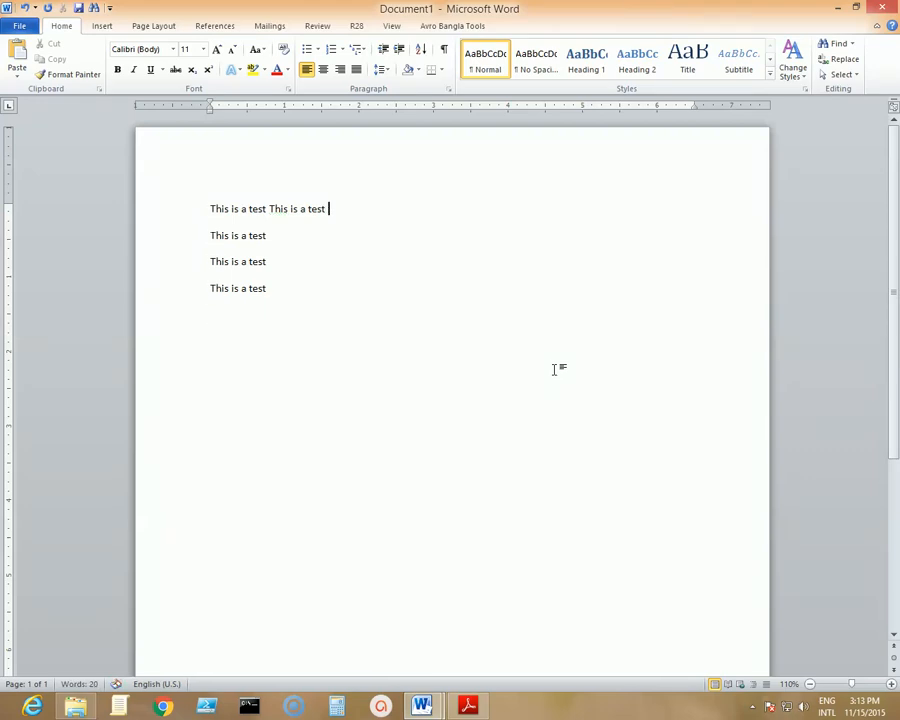
Keep pasting "This is a test" at the end of the first paragraph until it holds ten copies.
key("ctrl+v")
key("Up")
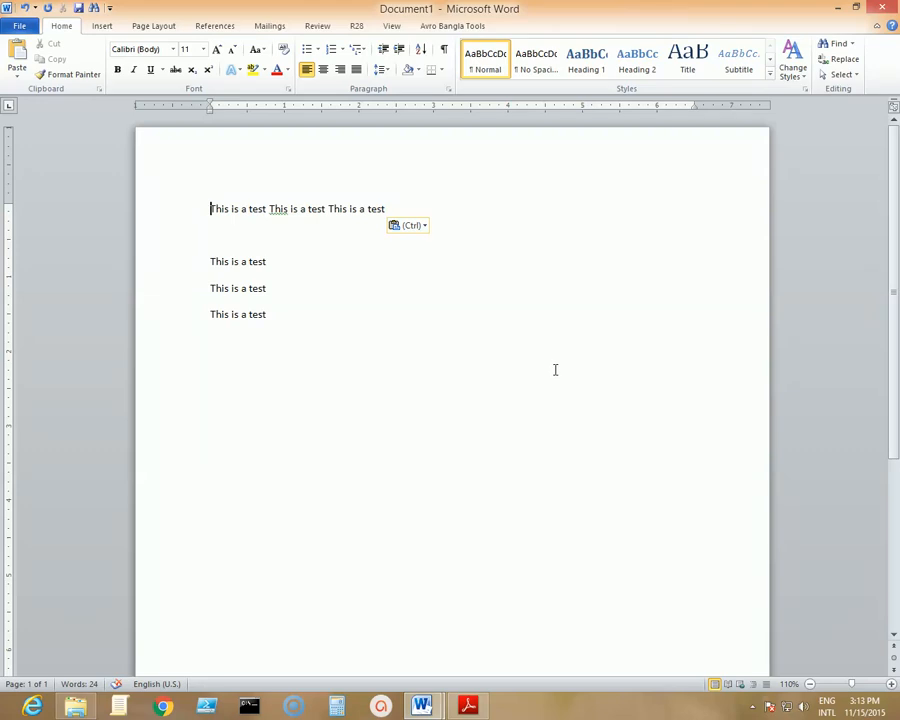
key("ctrl+v")
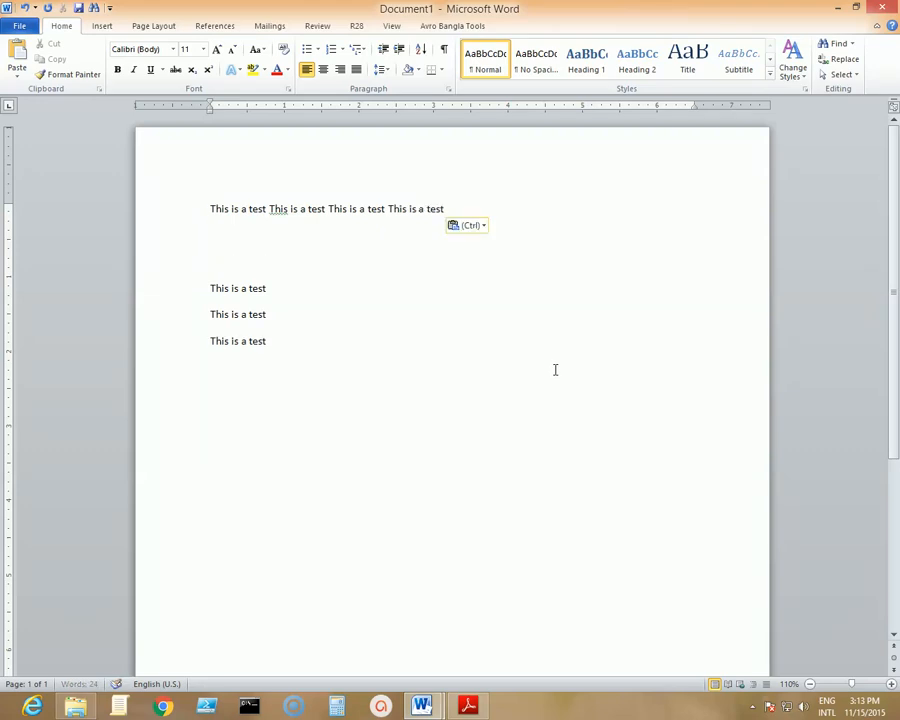
key("Up")
key("ctrl+v")
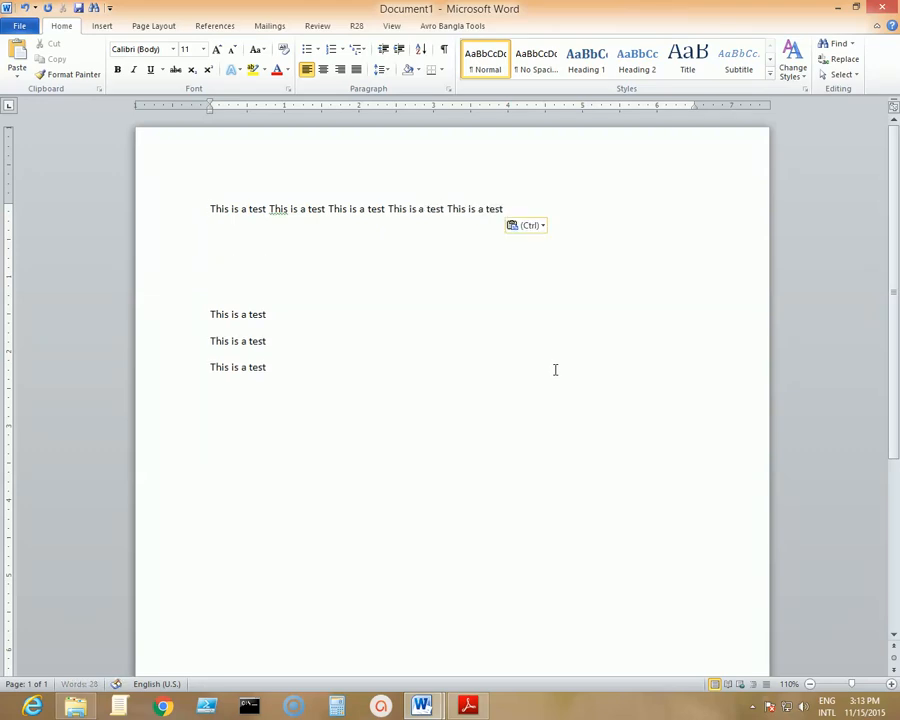
key("Up")
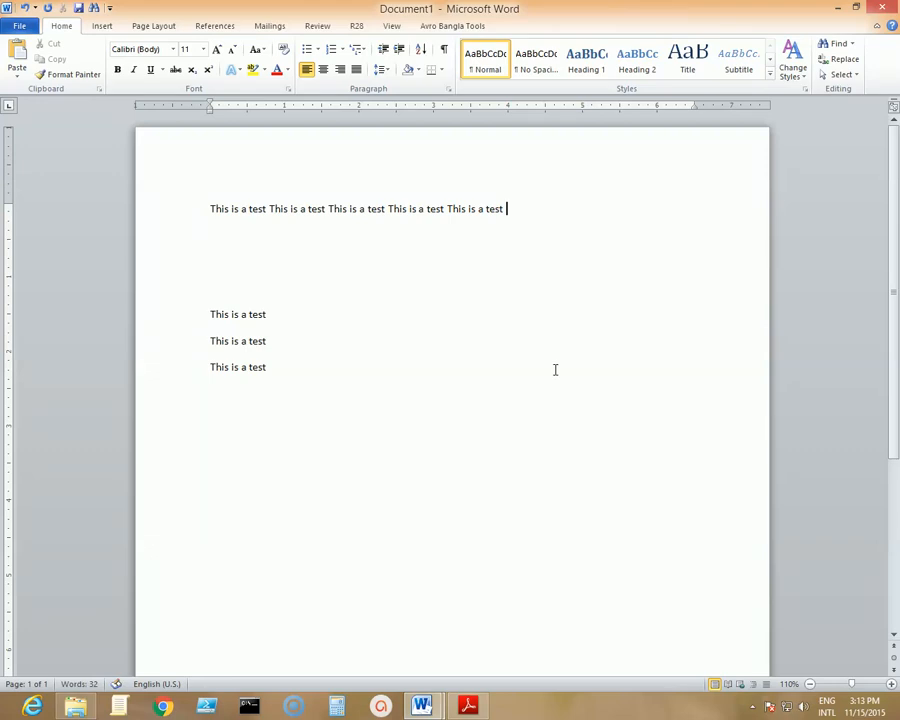
key("ctrl+v")
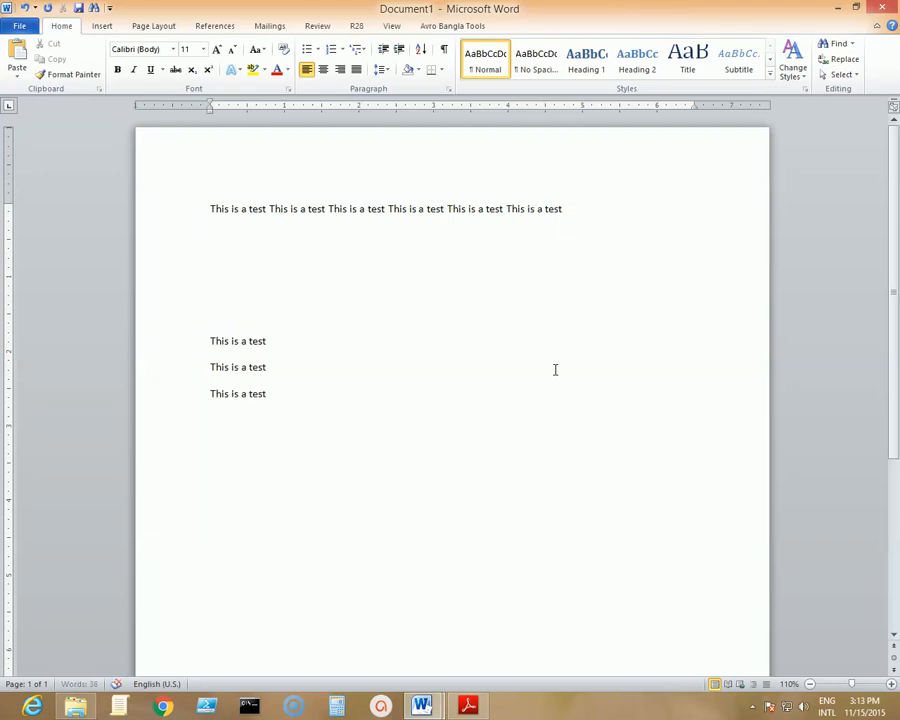
key("ctrl+v")
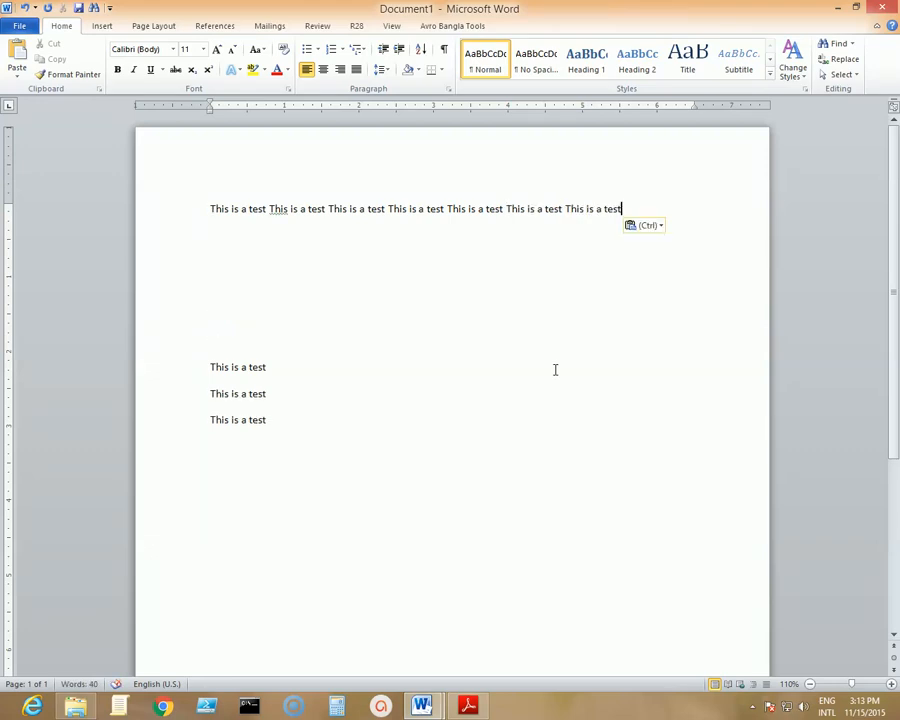
key("ctrl")
key("ctrl+v")
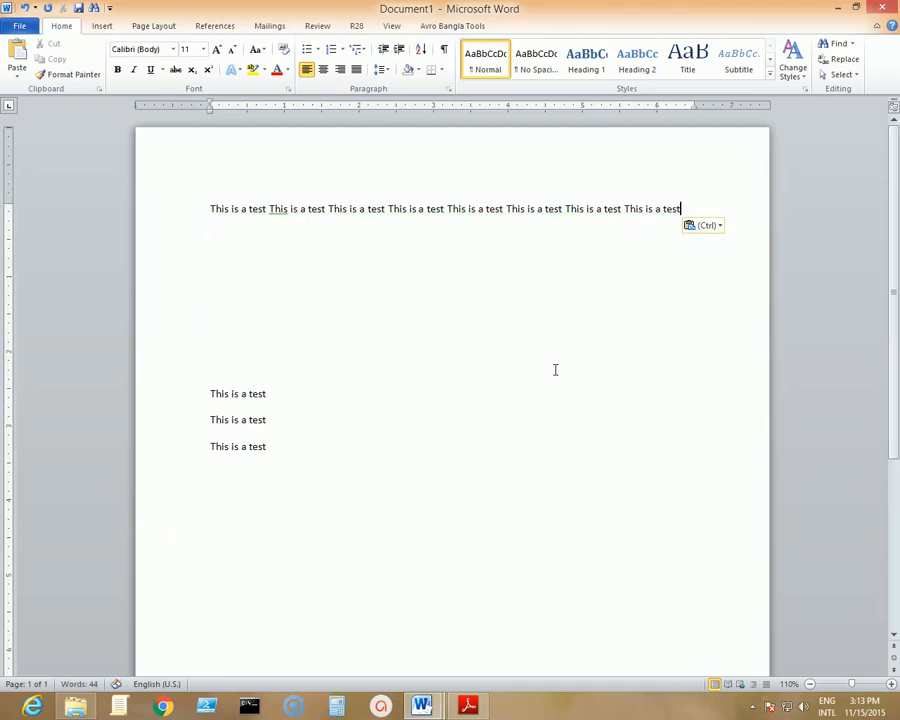
key("ctrl+v")
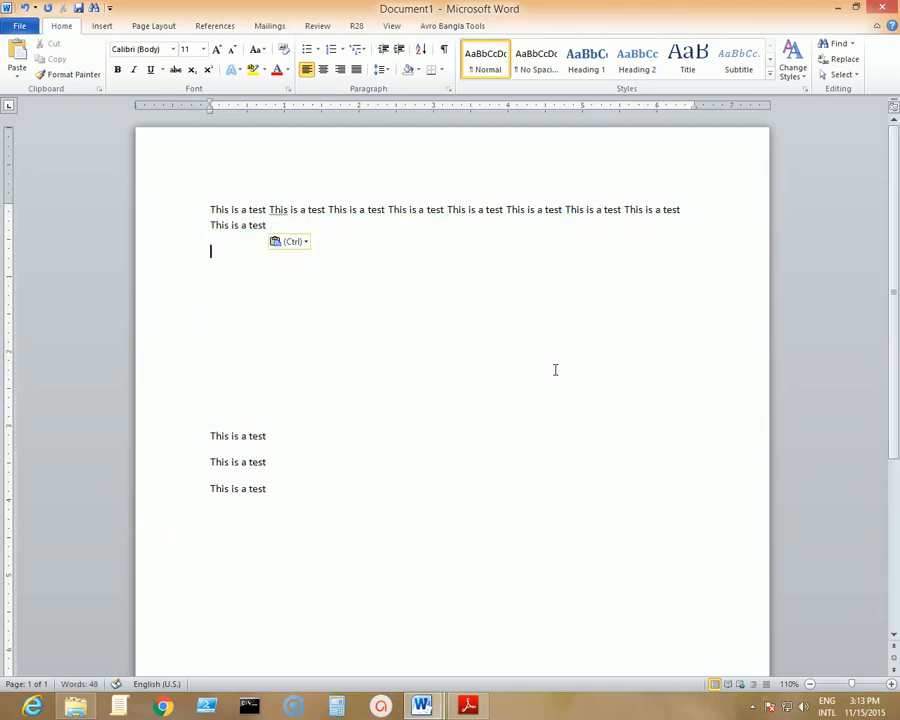
key("ctrl+v")
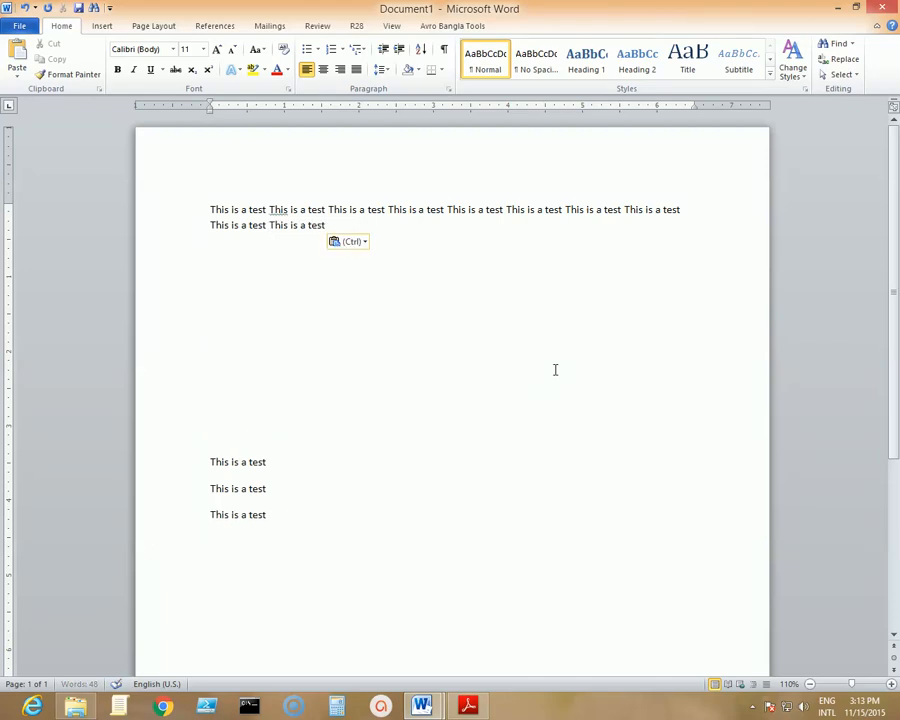
Delete the blank lines between the long first paragraph and the three single "This is a test" lines.
key("Delete")
key("Delete")
key("Delete")
key("Delete")
key("Delete")
key("Delete")
key("Delete")
key("Delete")
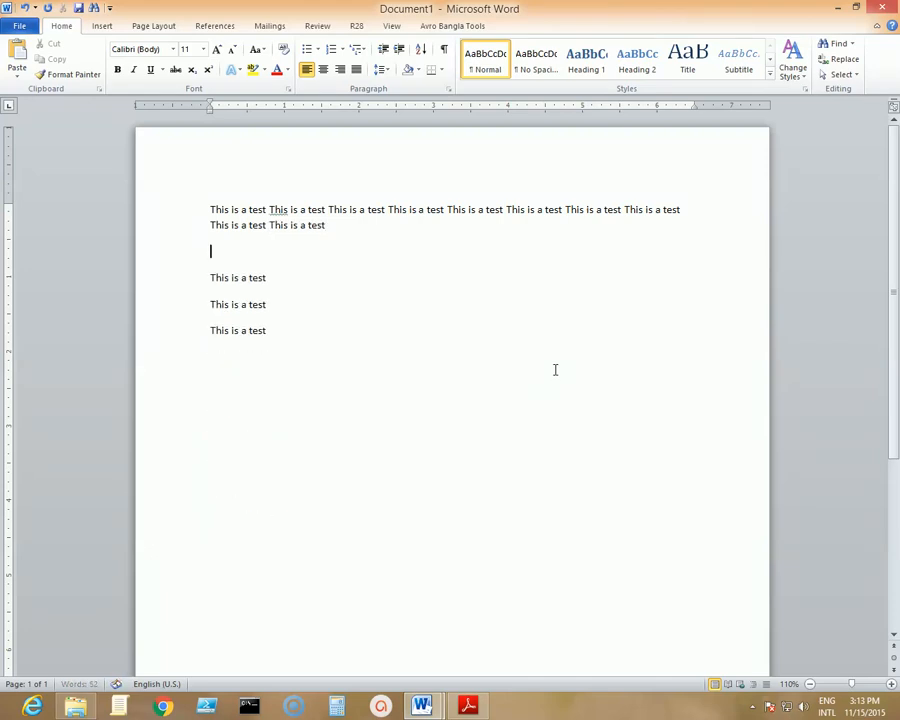
Append one more copy of "This is a test" to the end of the first paragraph.
key("End")
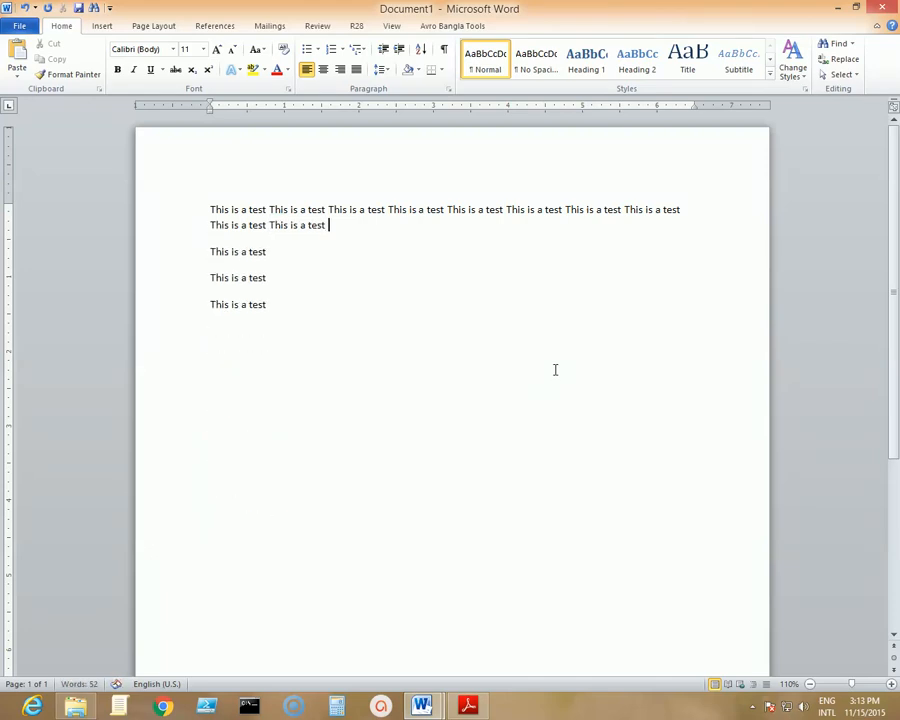
key("ctrl+v")
key("Up")
key("End")
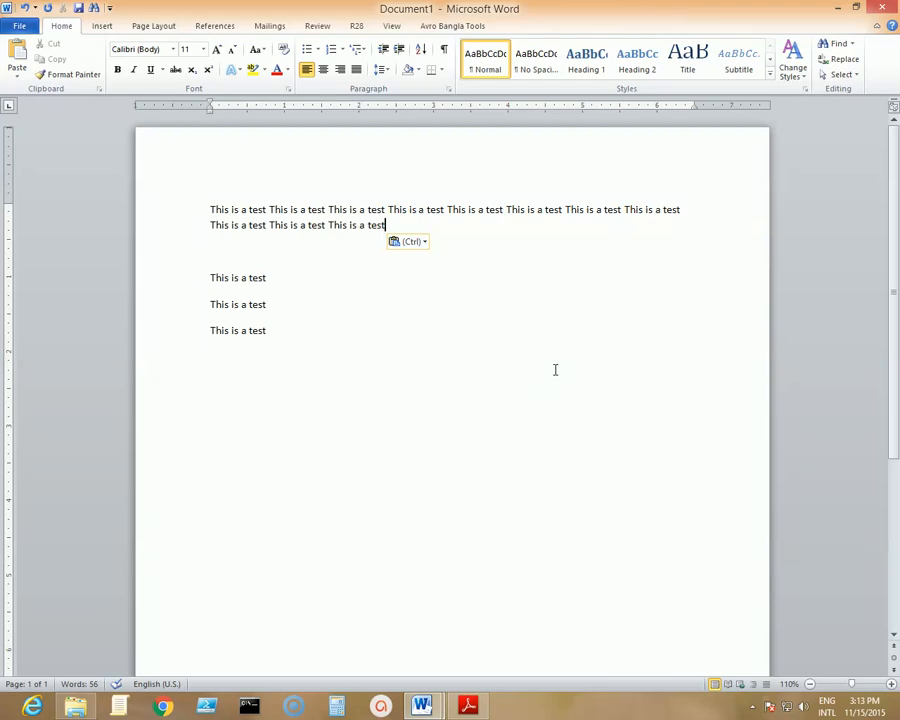
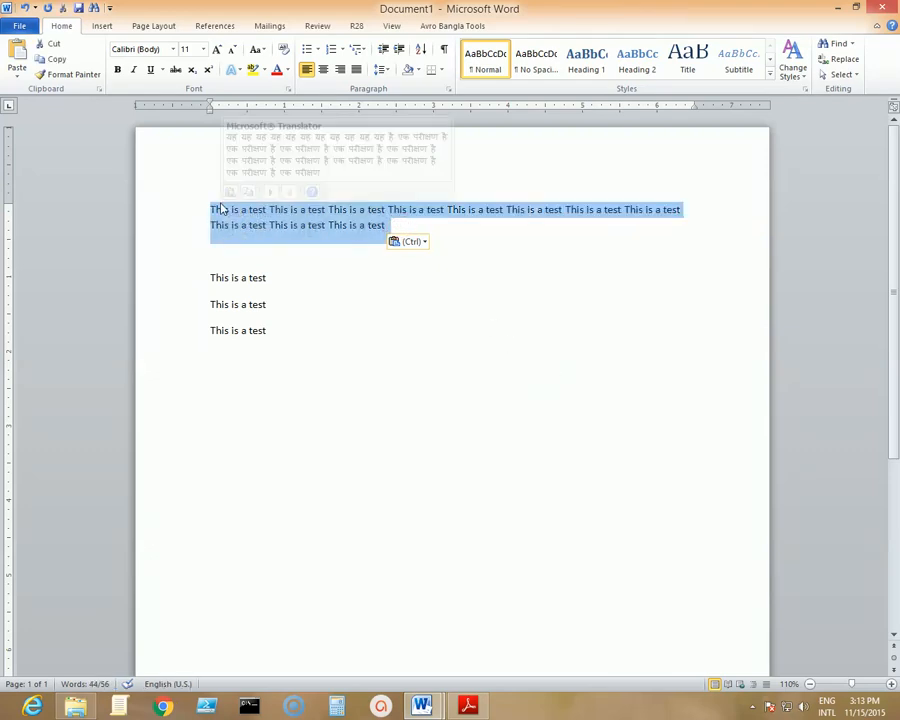
Enlarge the text of the long first paragraph to font size 24, leaving the three short lines as they are.
key("ctrl+bracketright")
key("ctrl+bracketright")
key("ctrl+bracketright")
key("ctrl+bracketright")
key("ctrl+bracketright")
key("ctrl+bracketright")
key("ctrl+bracketright")
key("ctrl+bracketright")
key("ctrl+bracketright")
key("ctrl+bracketright")
key("ctrl+bracketright")
key("ctrl+bracketright")
key("ctrl+bracketright")
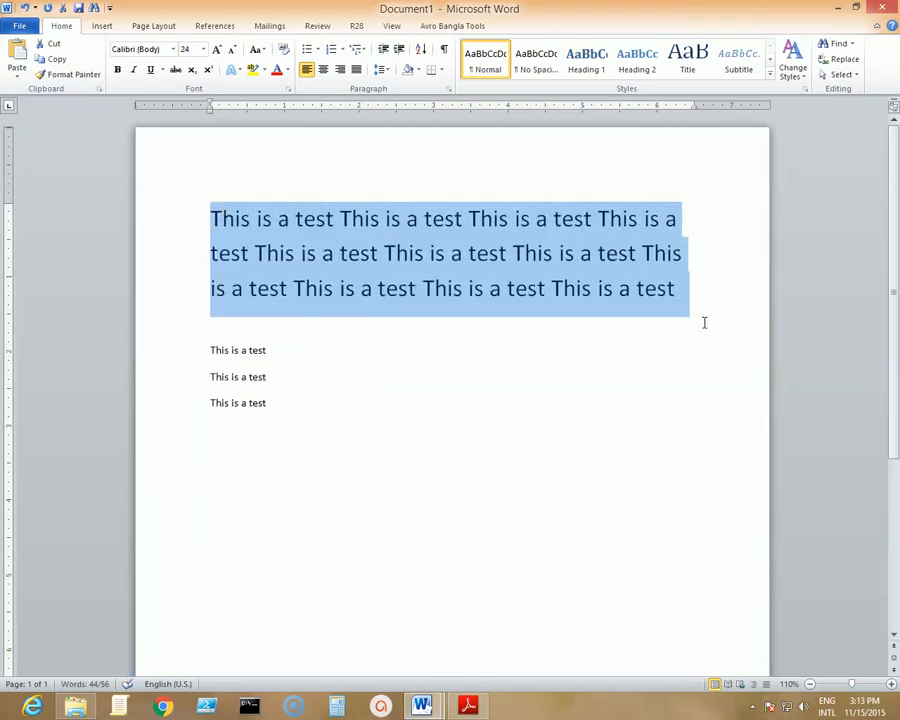
left_click(436, 332)
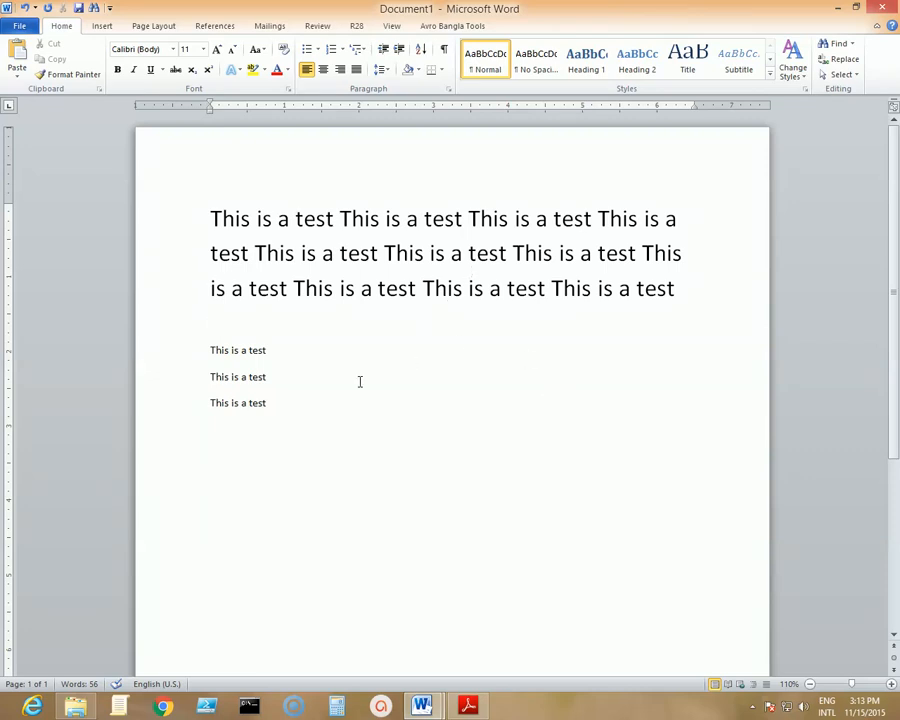
Create a blank document and paste into it the three introductory paragraphs of Chapter 5 copied from the eBook in Adobe Reader.
left_click(290, 404)
key("ctrl+n")
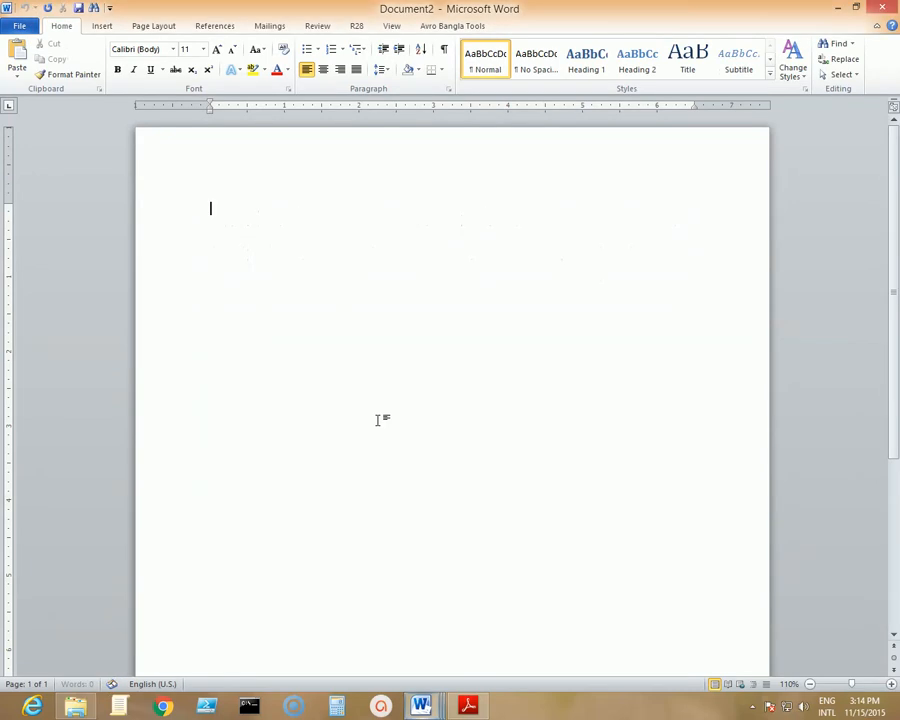
left_click(470, 708)
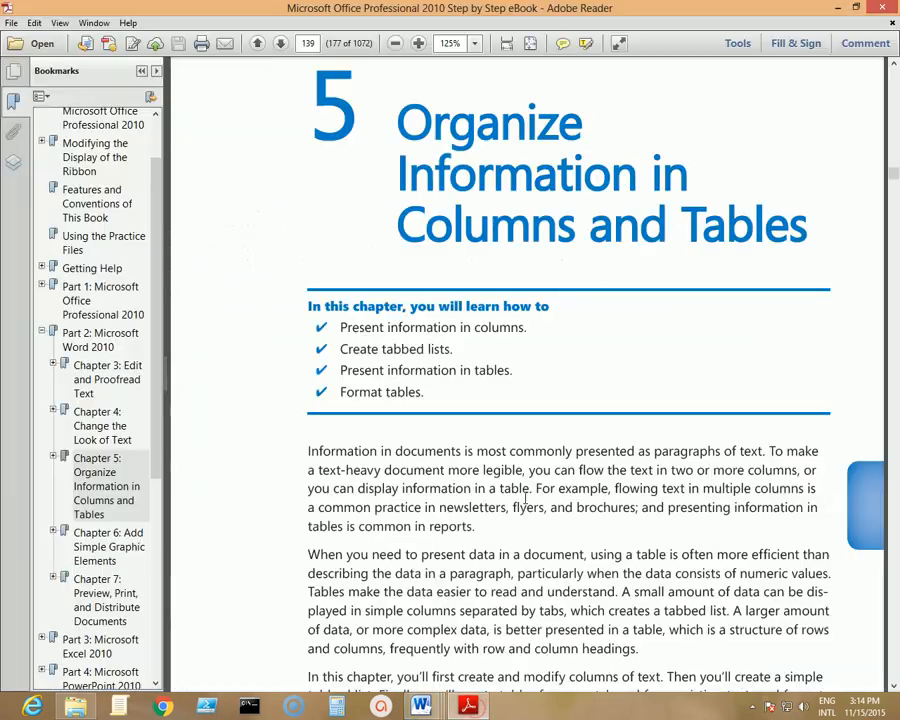
scroll(520, 498, "down", 3)
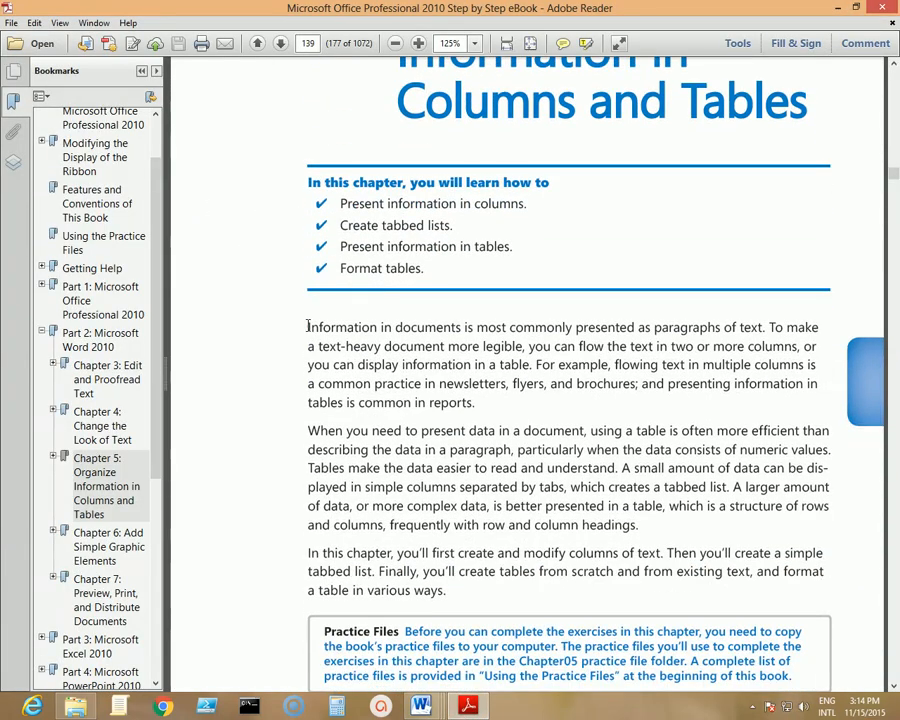
left_click_drag(308, 327, 451, 594)
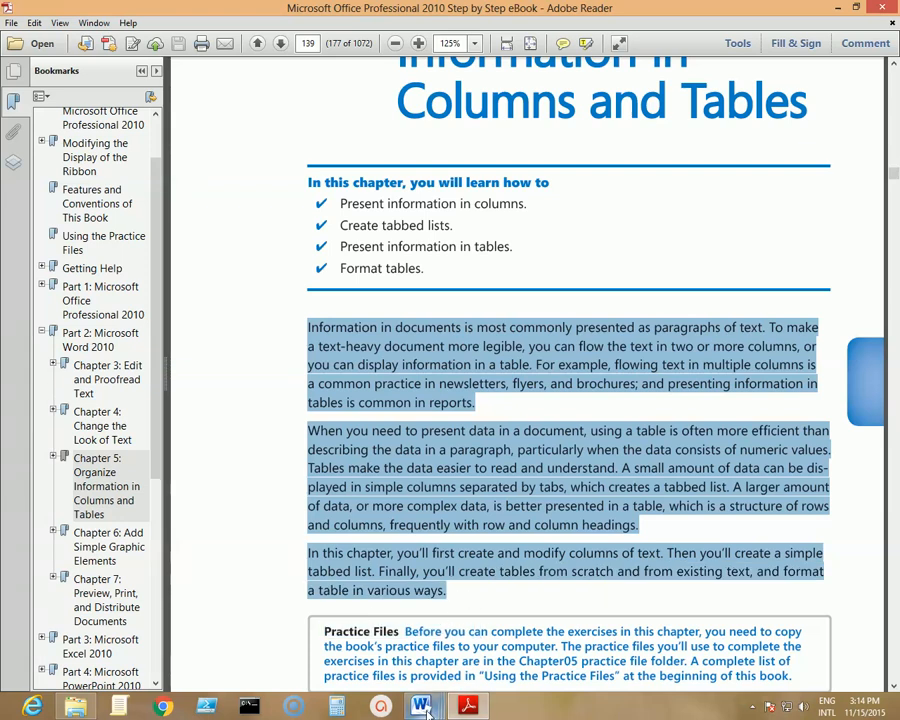
mouse_move(420, 706)
left_click(552, 610)
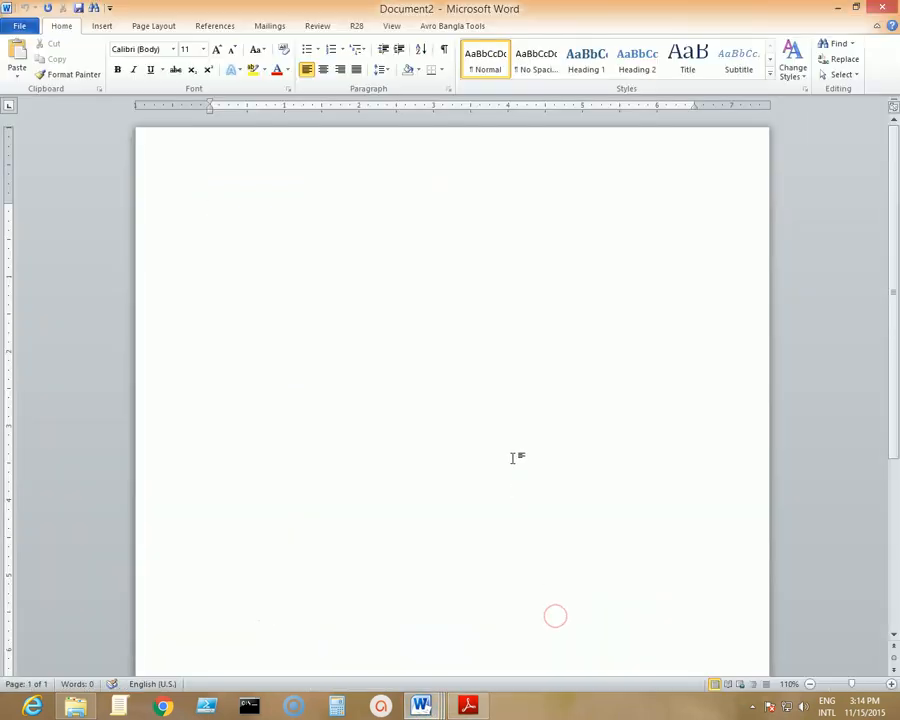
type("Information in documents is most commonly presented as paragraphs of text. To make a text-heavy document more legible, you can flow the text in two or more columns, or you can display information in a table. For example, flowing text in multiple columns is a common practice in newsletters, flyers, and brochures; and presenting information in tables is common in reports. When you need to present data in a document, using a table is often more efficient than describing the data in a paragraph, particularly when the data consists of numeric values. Tables make the data easier to read and understand. A small amount of data can be displayed in simple columns separated by tabs, which creates a tabbed list. A larger amount of data, or more complex data, is better presented in a table, which is a structure of rows and columns, frequently with row and column headings. In this chapter, you'll first create and modify columns of text. Then you'll create a simple tabbed list. Finally, you'll create tables from scratch and from existing text, and format a table in various ways.")
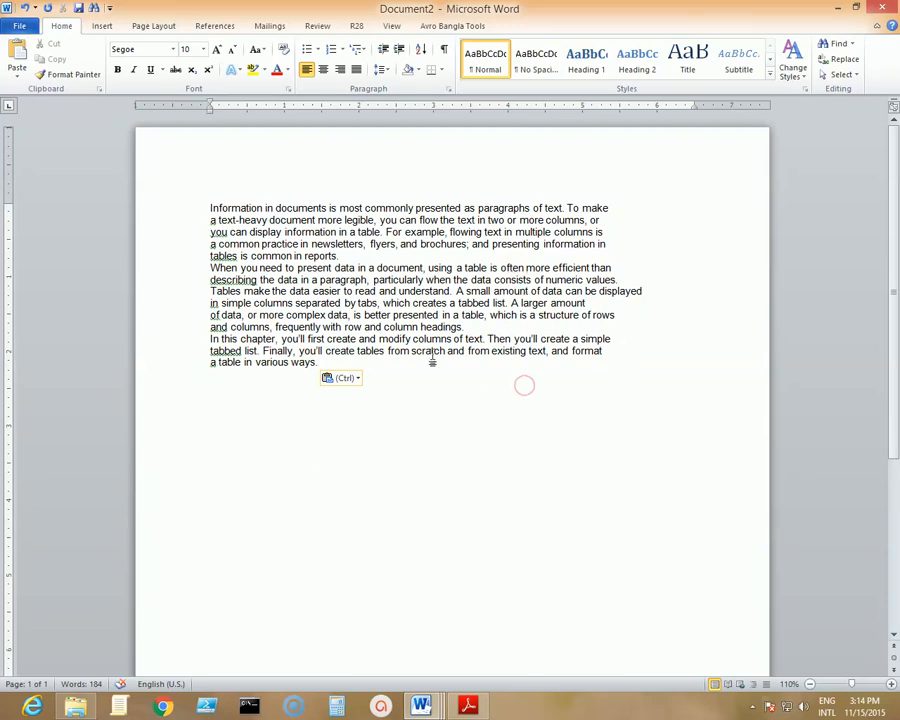
Insert a blank line before the paragraphs starting "When you need to present data" and "In this chapter".
left_click(211, 268)
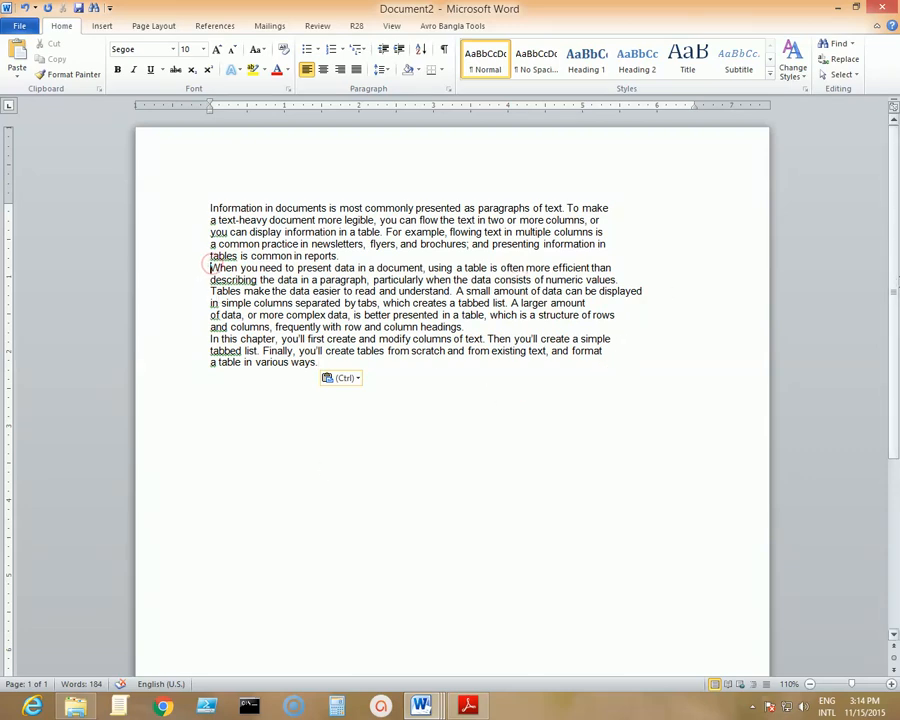
key("Return")
left_click(211, 338)
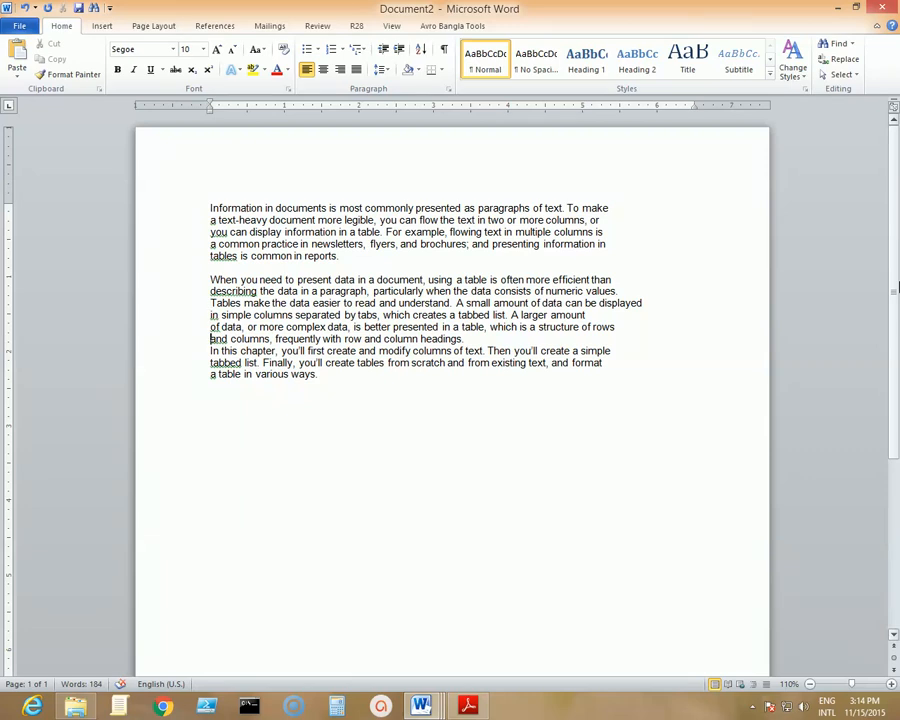
key("Down")
key("Return")
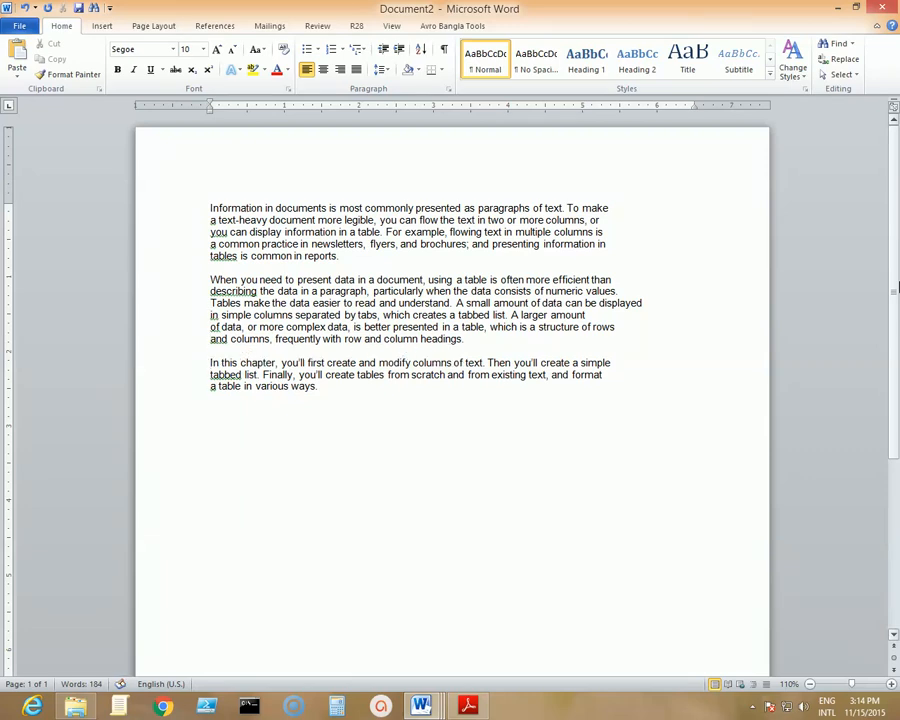
left_click(366, 395)
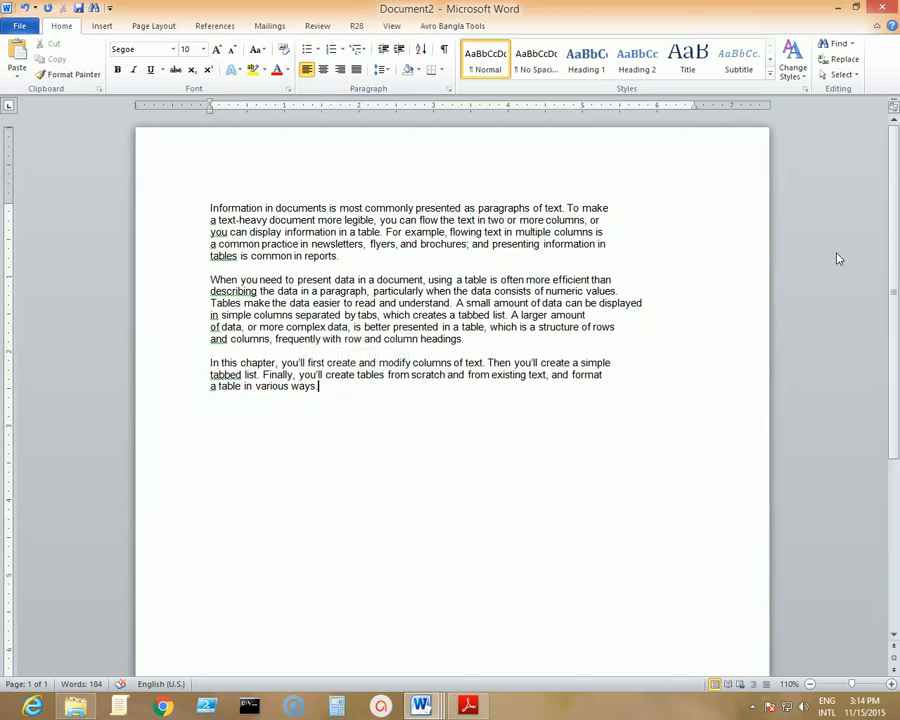
Select all the text in the document and set its font size to 14.
left_click(860, 80)
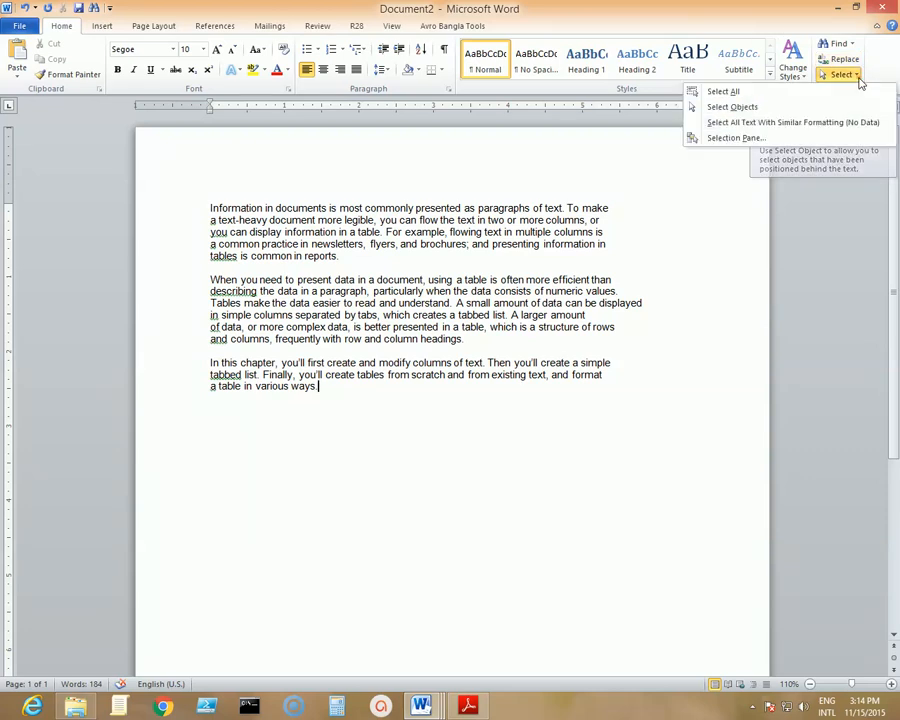
left_click(725, 91)
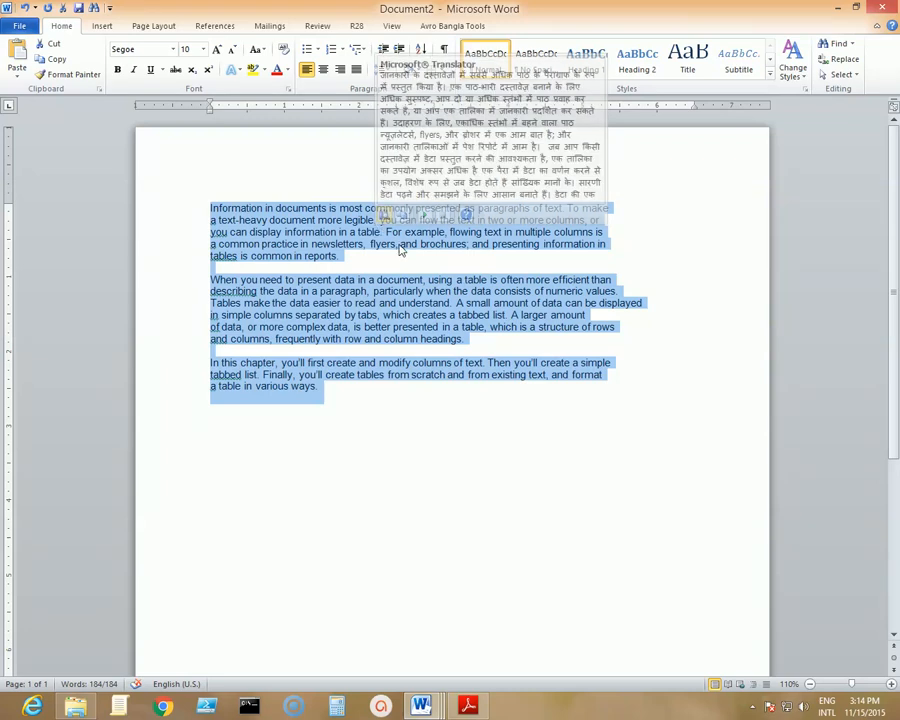
left_click(203, 50)
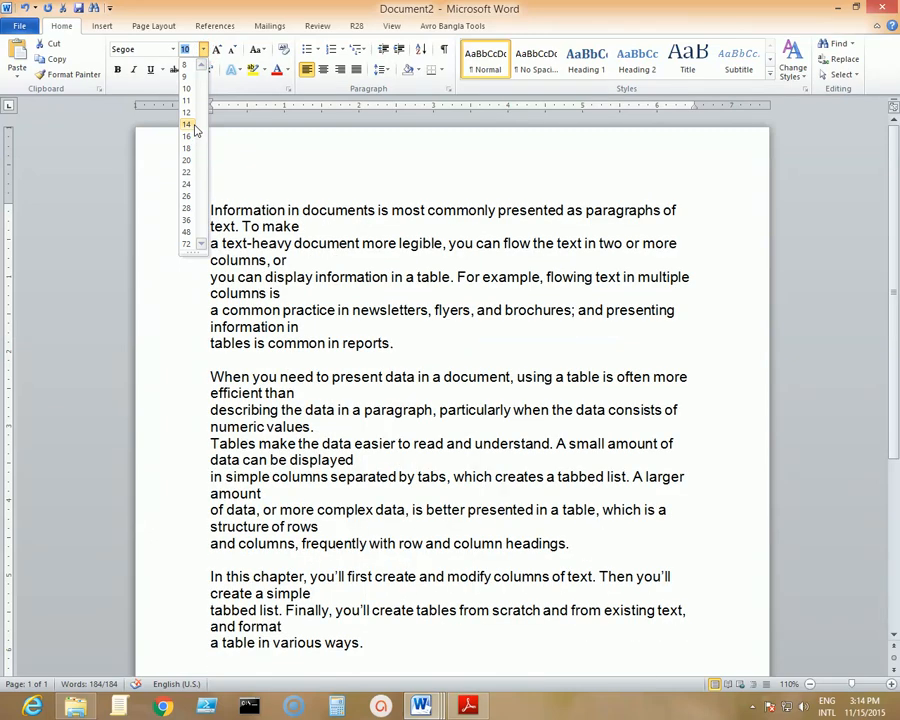
left_click(195, 128)
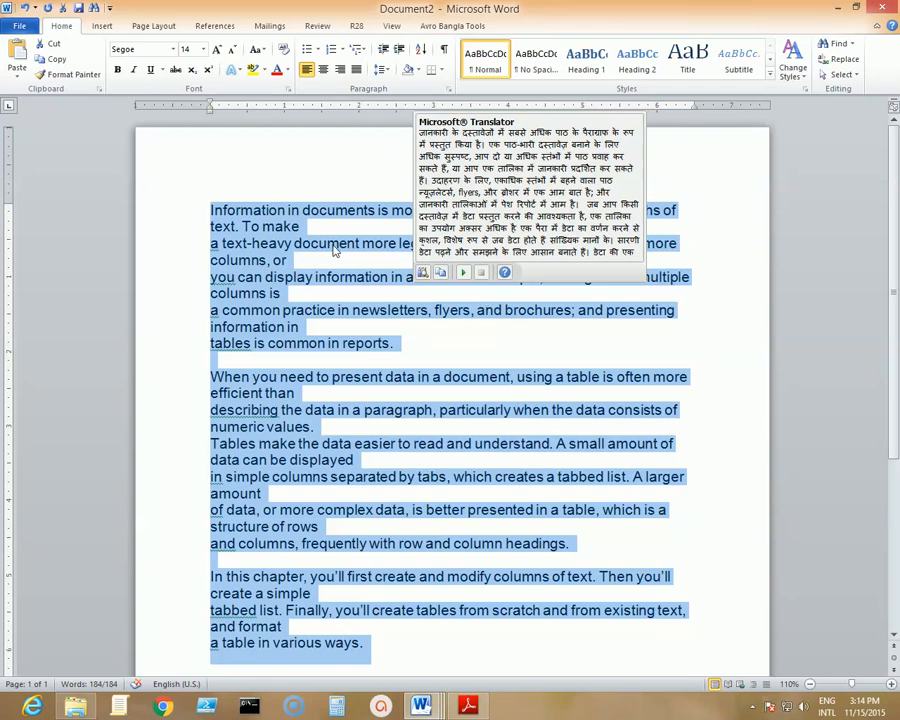
left_click(312, 226)
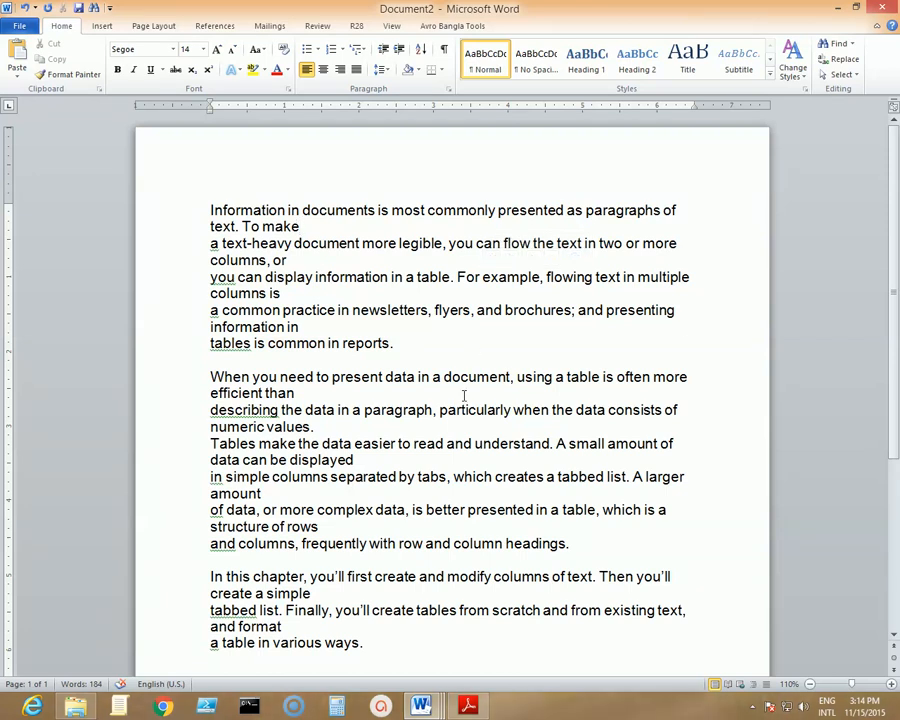
Justify all the paragraphs in the document.
key("ctrl+a")
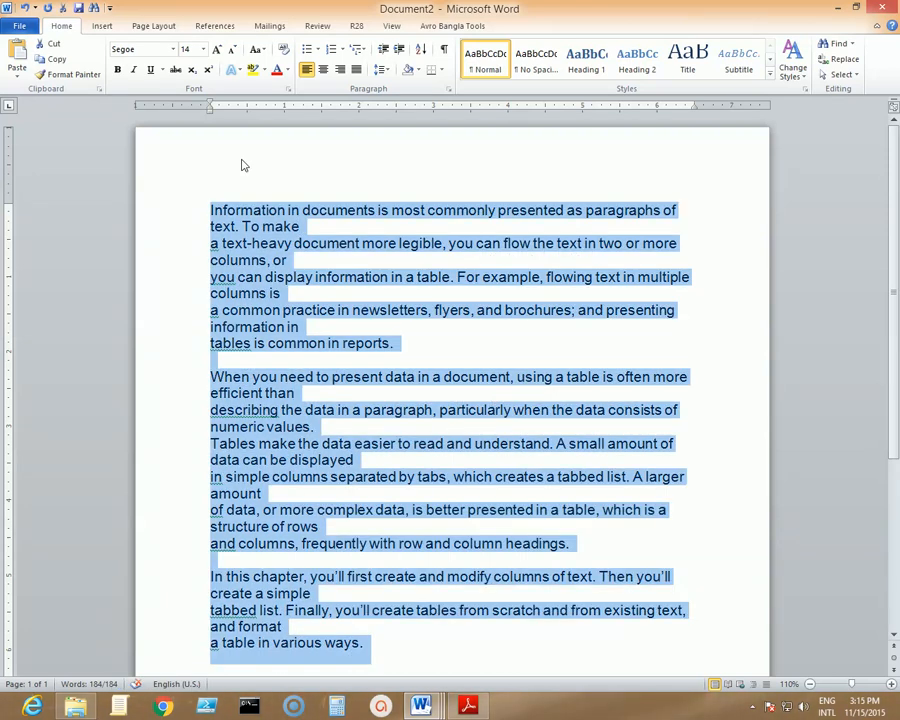
left_click(356, 69)
left_click(324, 232)
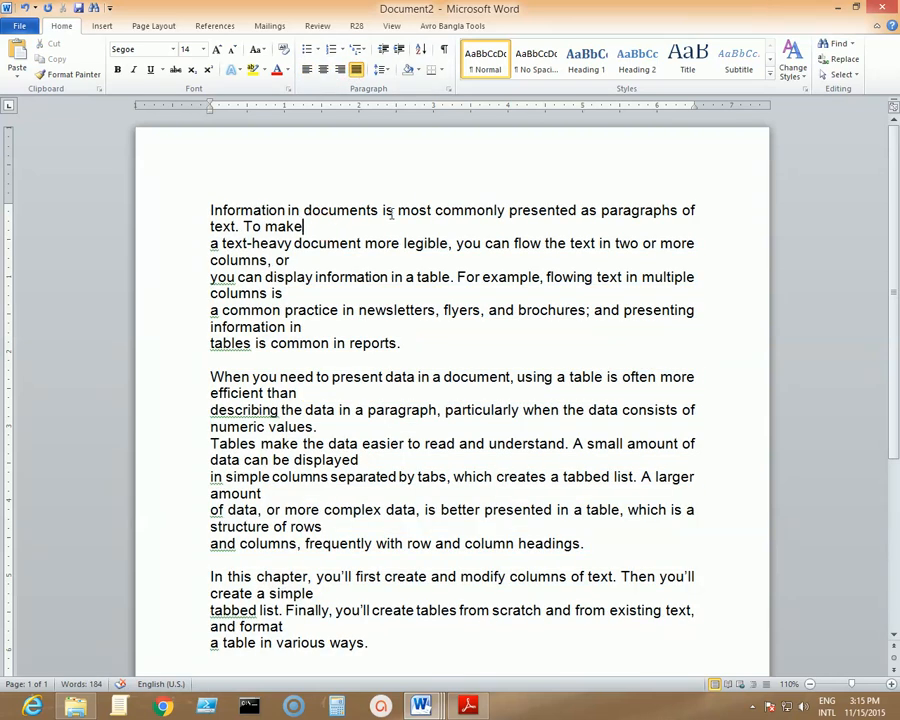
Remove the line breaks inside the first paragraph from "To make" through "multiple columns is", keeping a space between "is" and "a".
key("Delete")
key("Down")
key("End")
key("Delete")
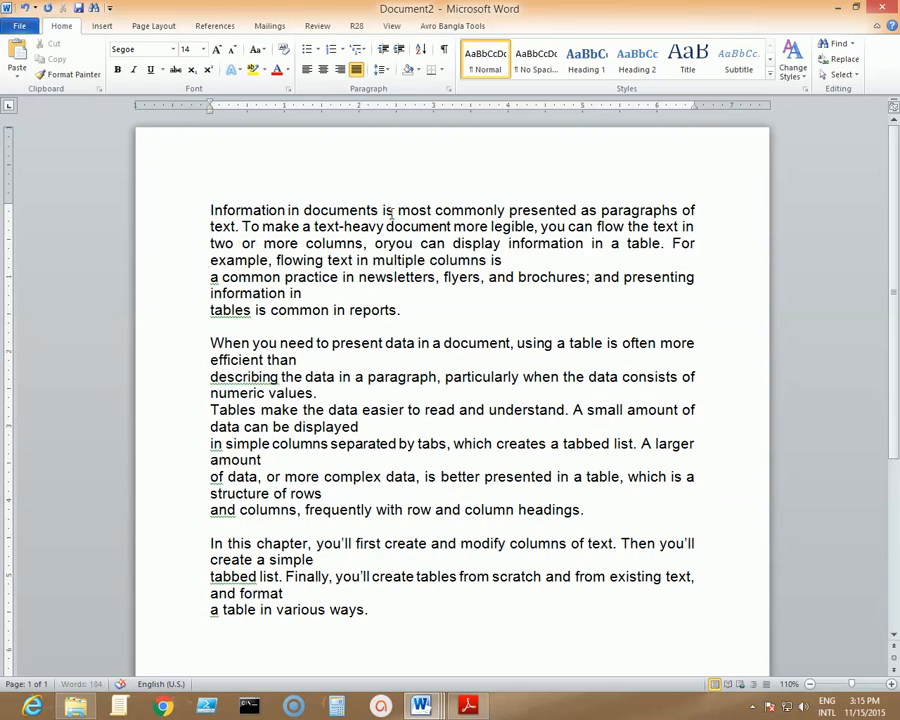
key("Delete")
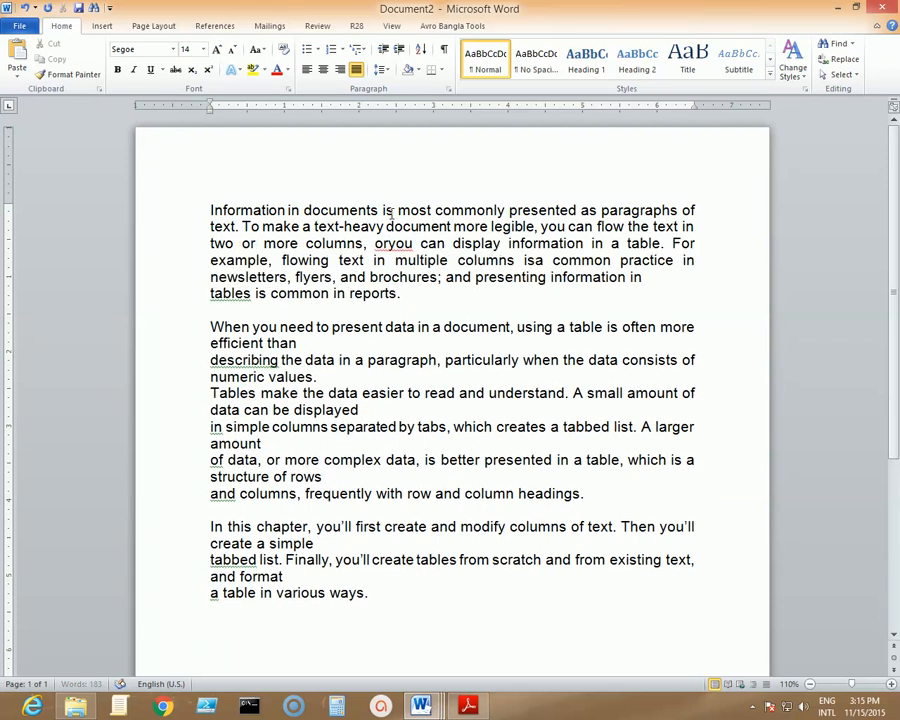
key("Down")
key("Down")
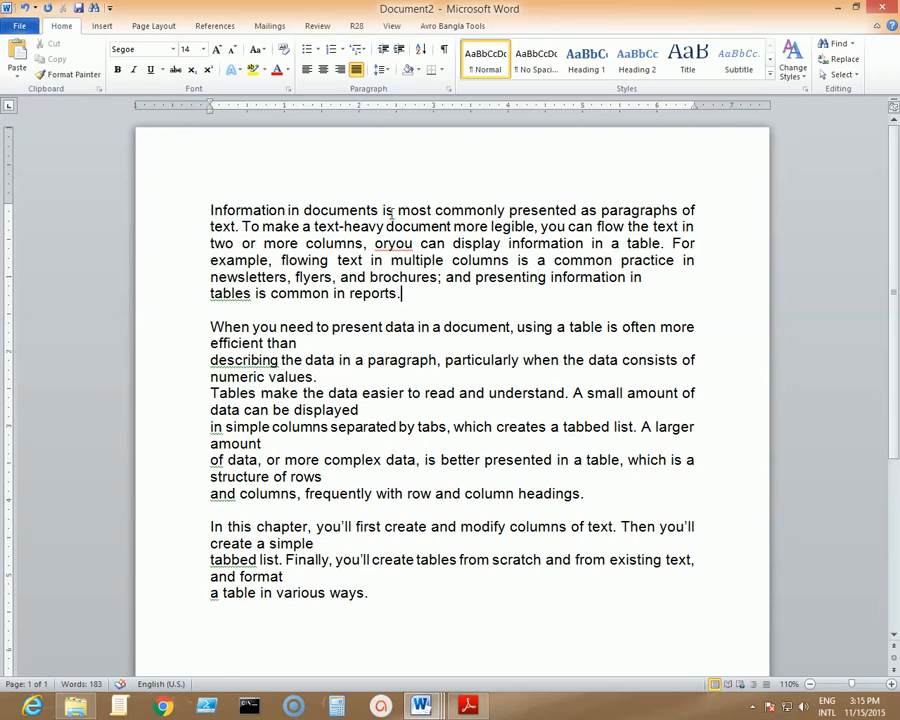
Remove the line breaks inside the second paragraph, from "efficient than" to "structure of rows", so its text runs continuously.
left_click(353, 343)
key("Delete")
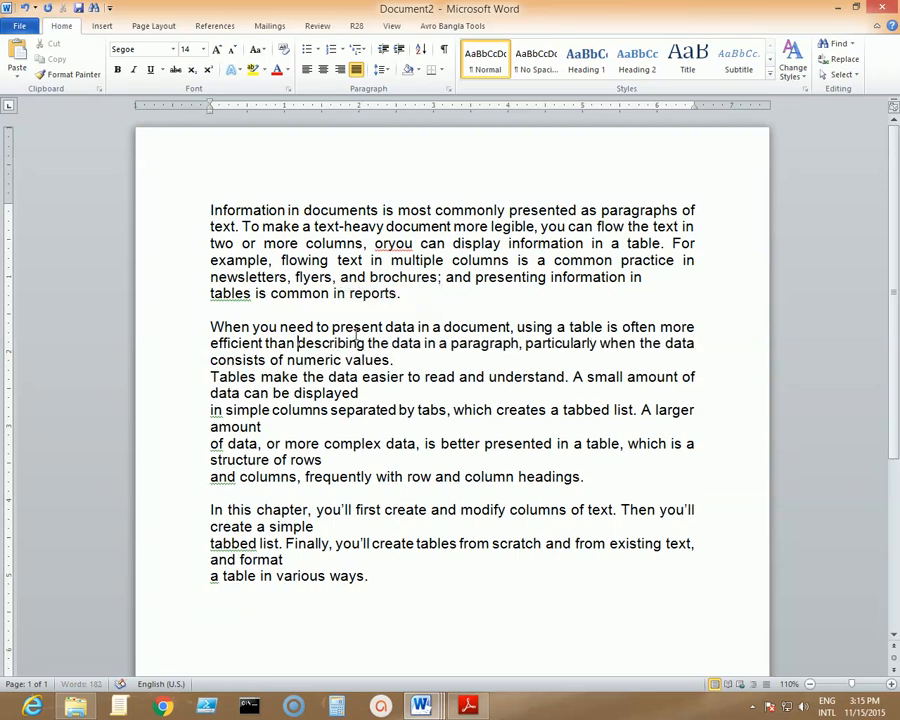
key("Down")
type("u")
key("End")
key("Delete")
key("Down")
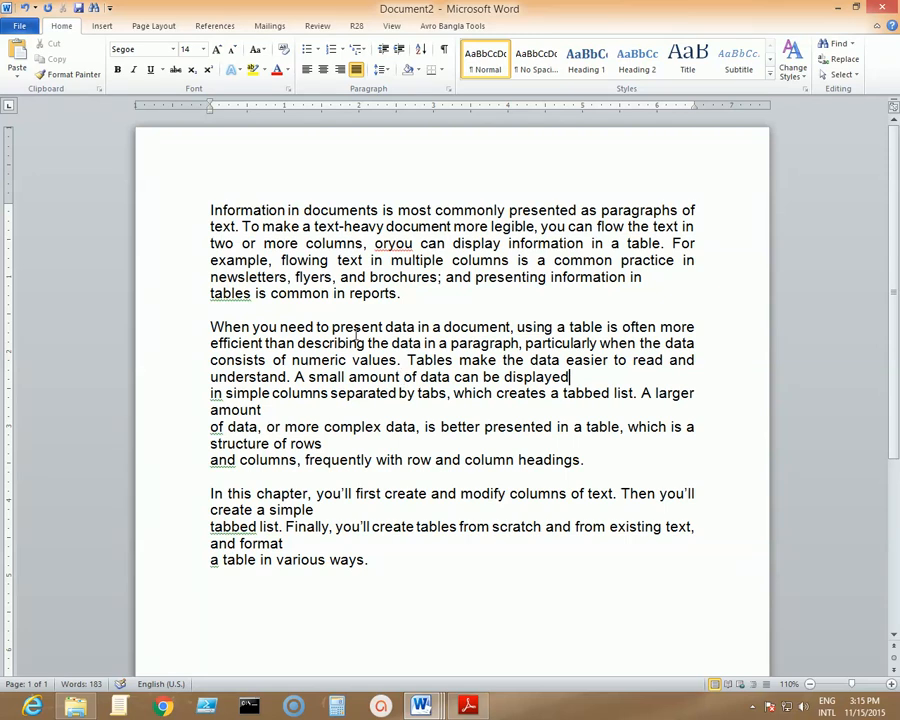
key("Delete")
key("Down")
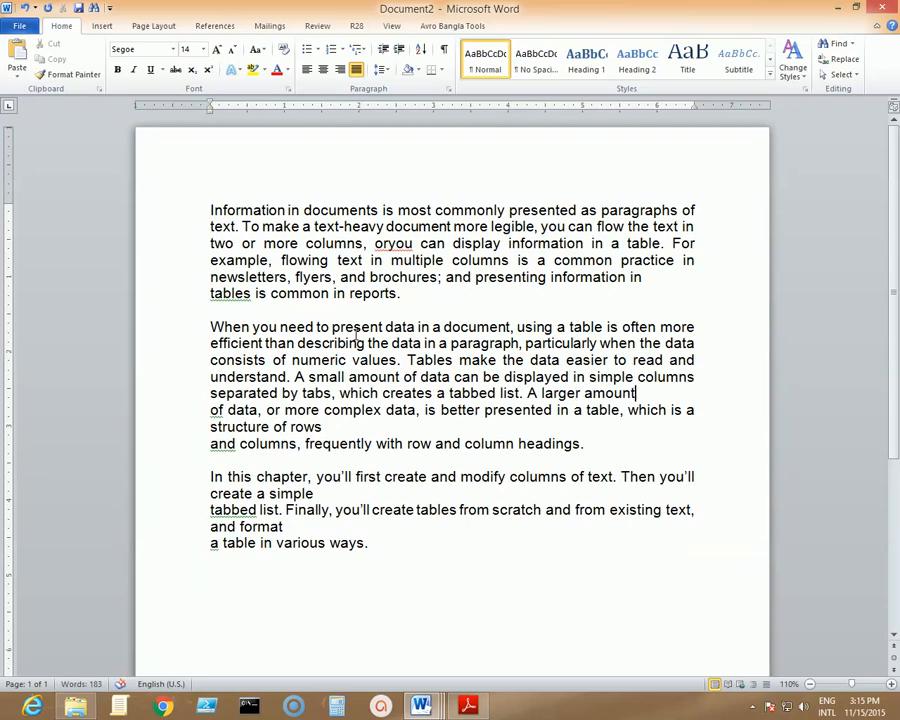
key("Delete")
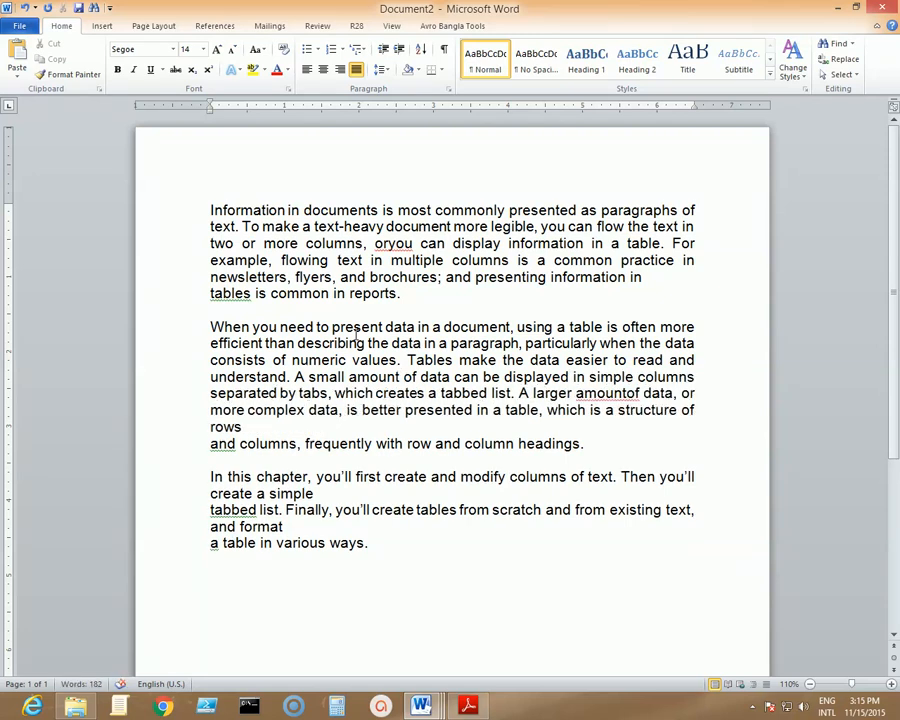
key("Delete")
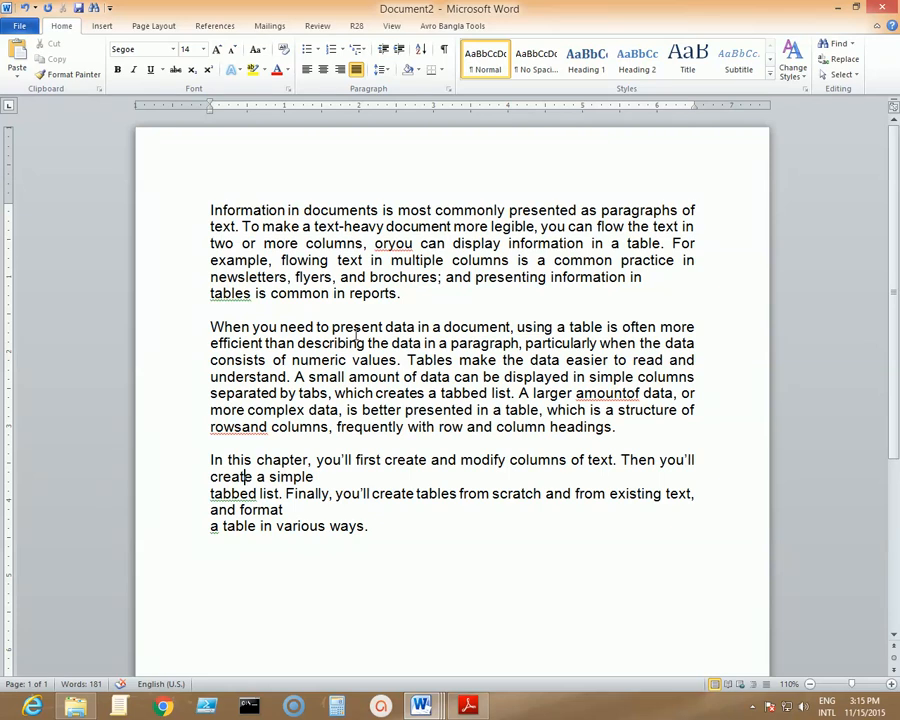
Remove the line breaks inside the last paragraph and insert a space between "amount" and "of" in the second paragraph.
key("End")
key("Delete")
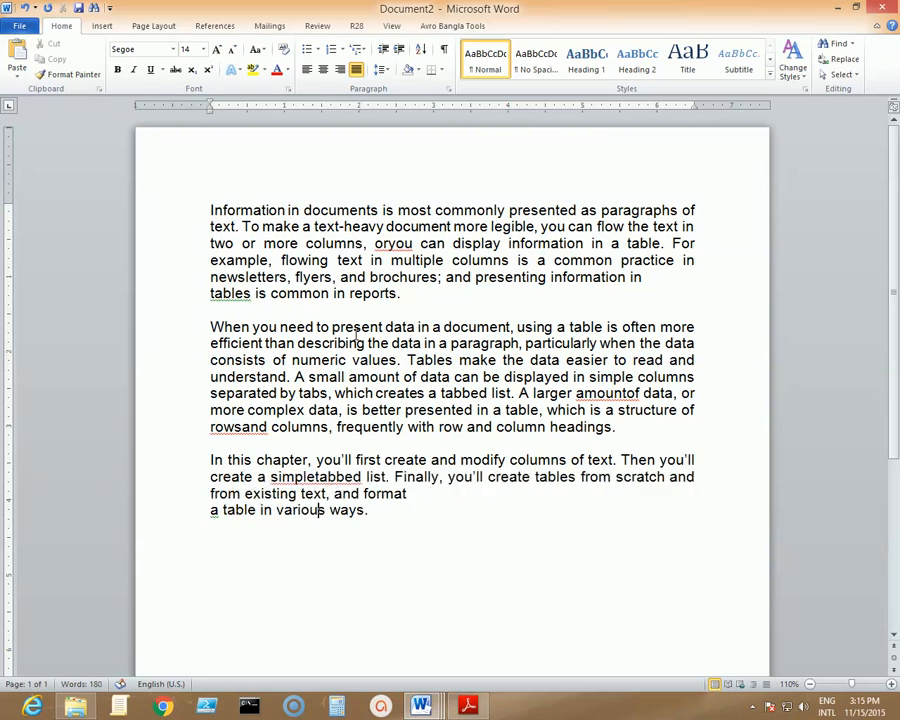
key("End")
key("End")
key("Delete")
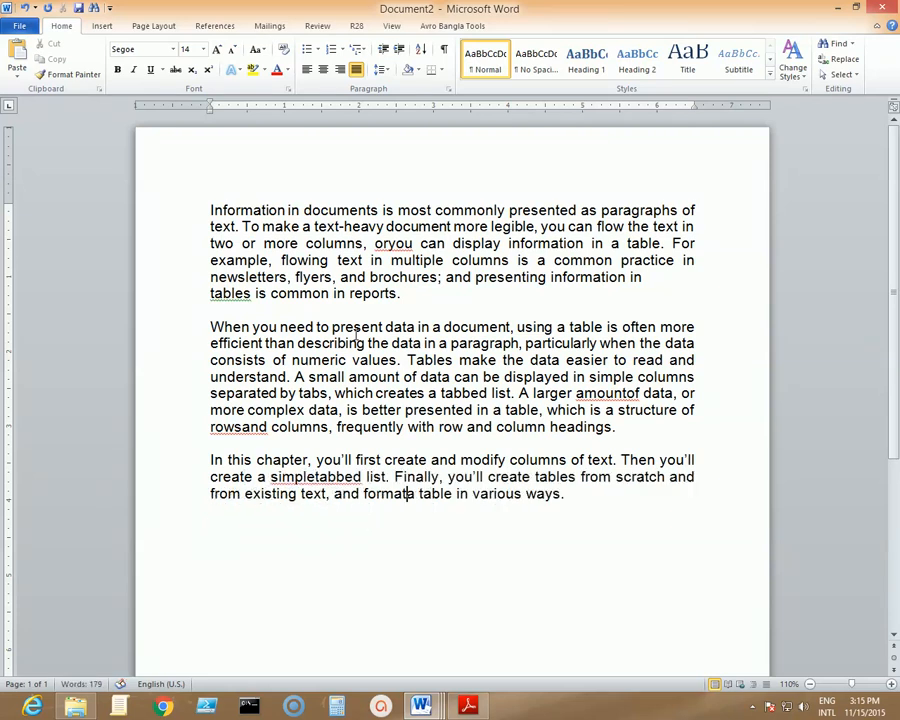
left_click(615, 499)
left_click(624, 393)
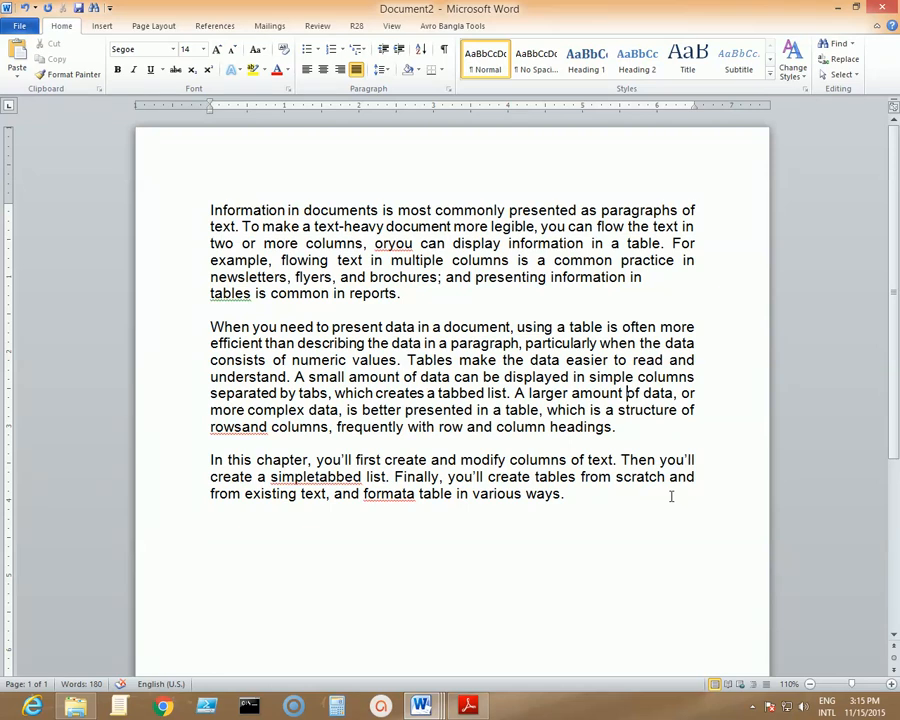
Select all three paragraphs and lay them out in two equal columns.
left_click(580, 488)
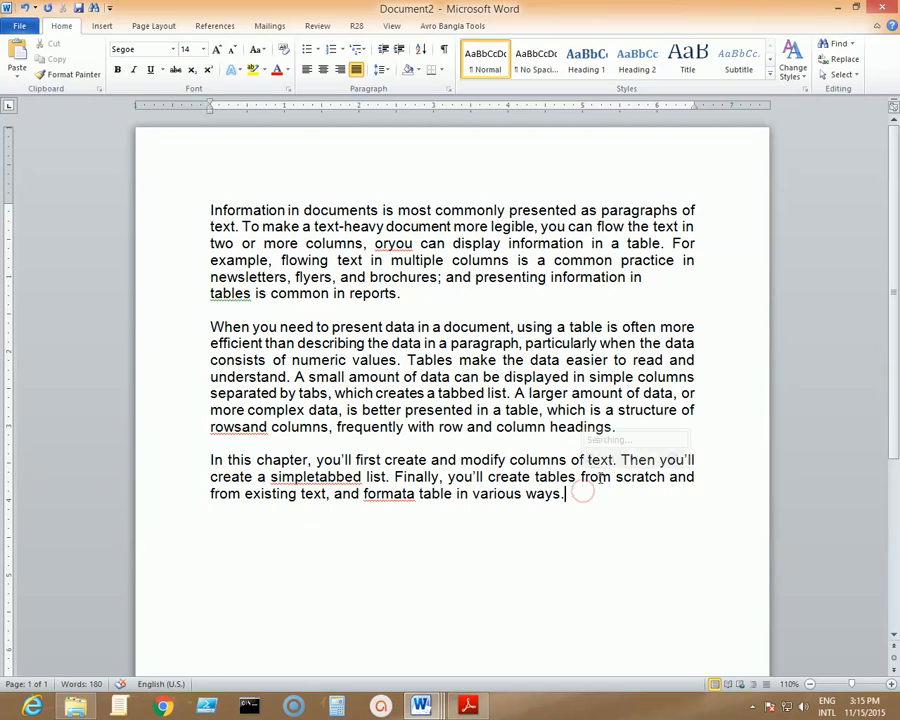
left_click_drag(580, 494, 231, 208)
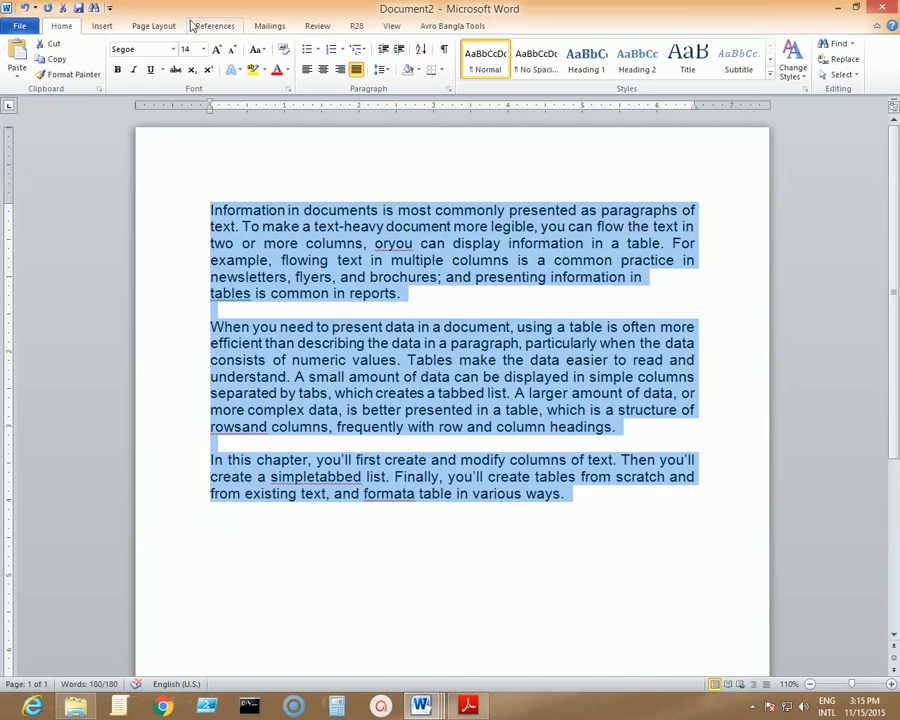
left_click(155, 26)
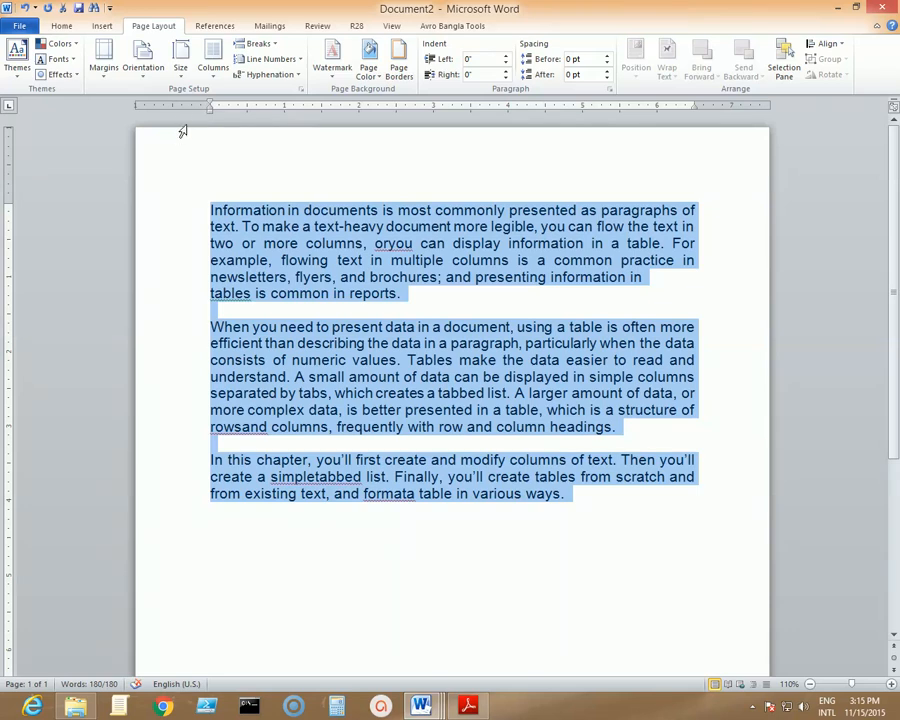
left_click(217, 78)
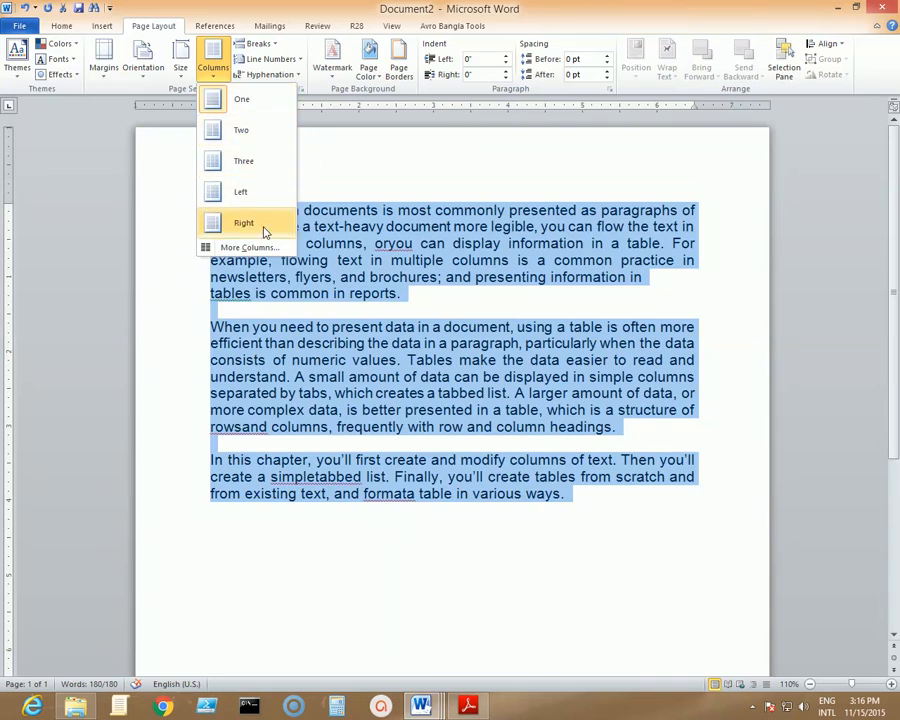
left_click(263, 140)
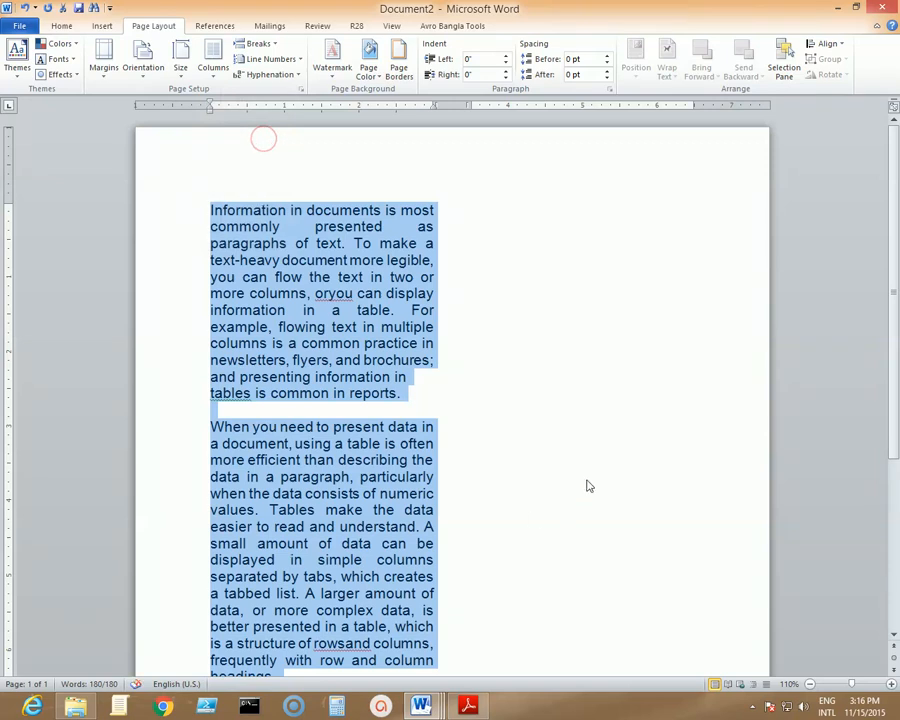
Copy all the text and paste it after a blank line at the end of the document to fill the second column.
scroll(600, 458, "down", 4)
scroll(625, 480, "up", 1)
scroll(625, 480, "up", 3)
scroll(717, 549, "down", 3)
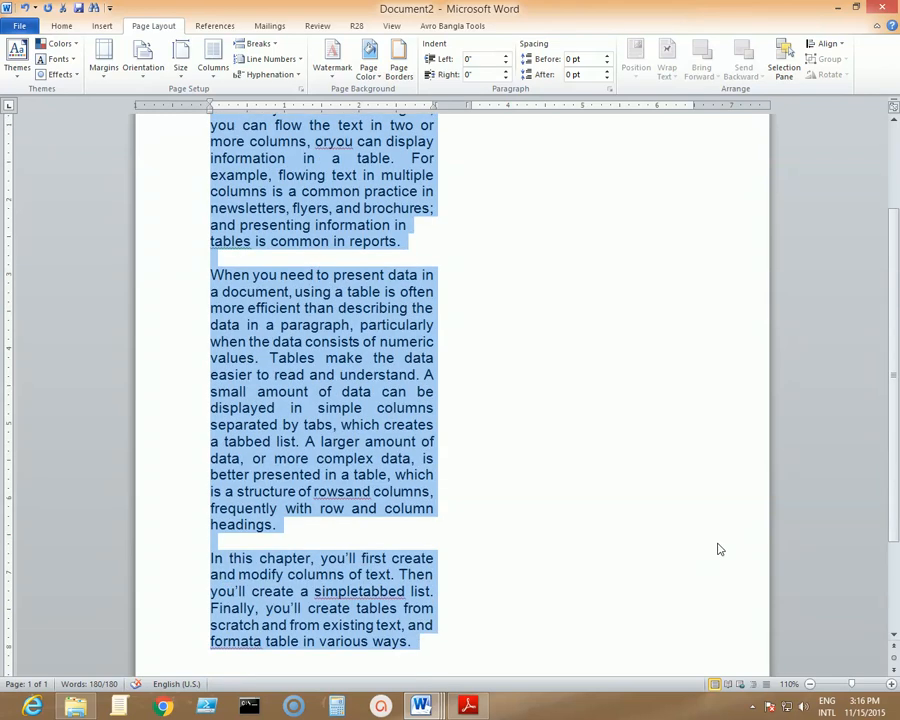
scroll(717, 549, "down", 3)
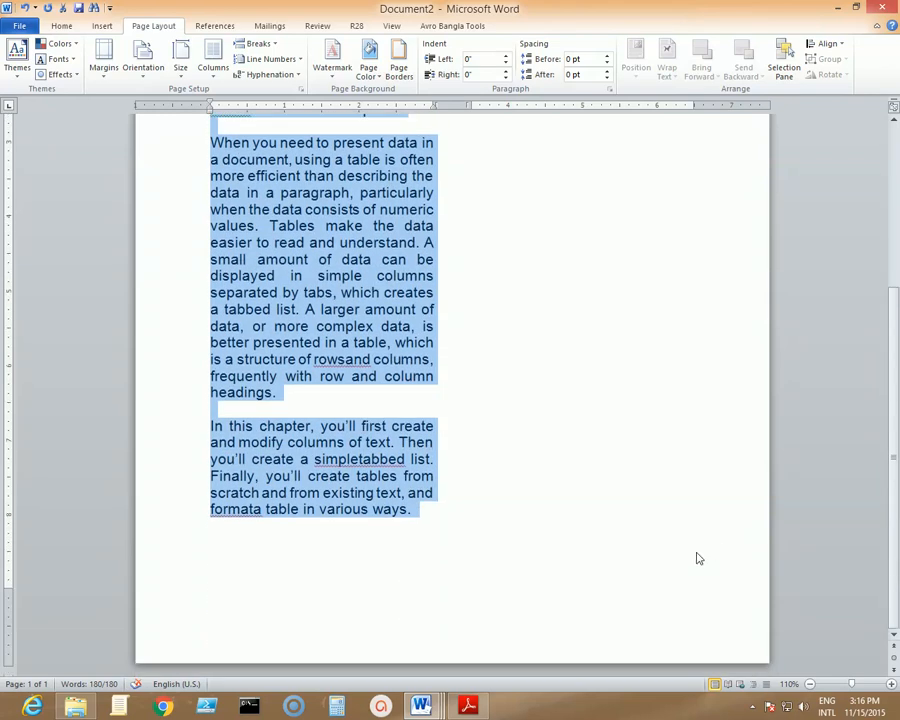
left_click(422, 527)
key("ctrl+a")
scroll(90, 310, "up", 5)
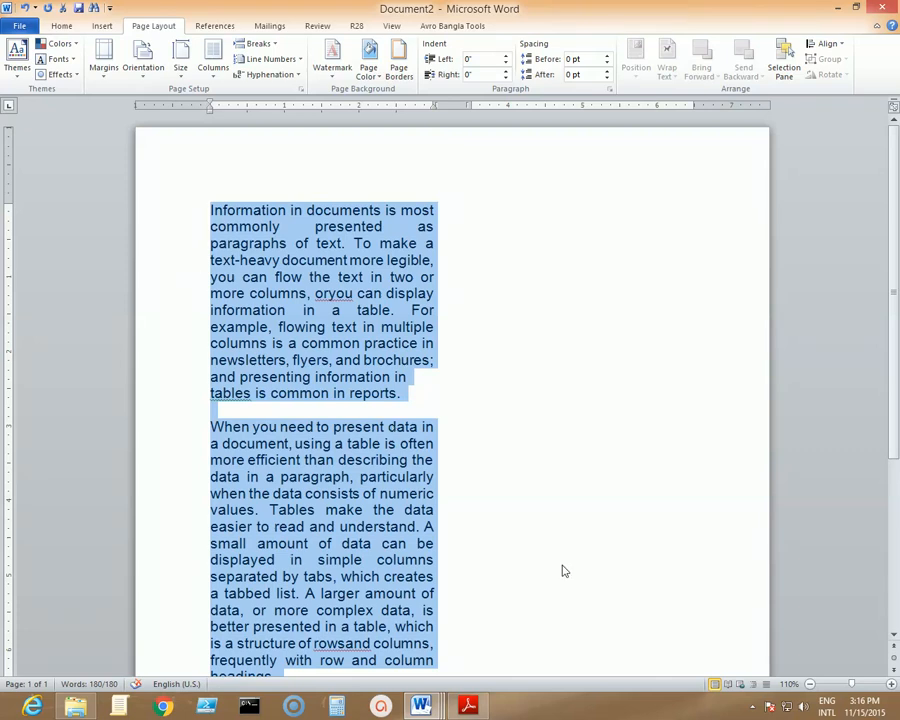
scroll(438, 526, "down", 5)
left_click(430, 520)
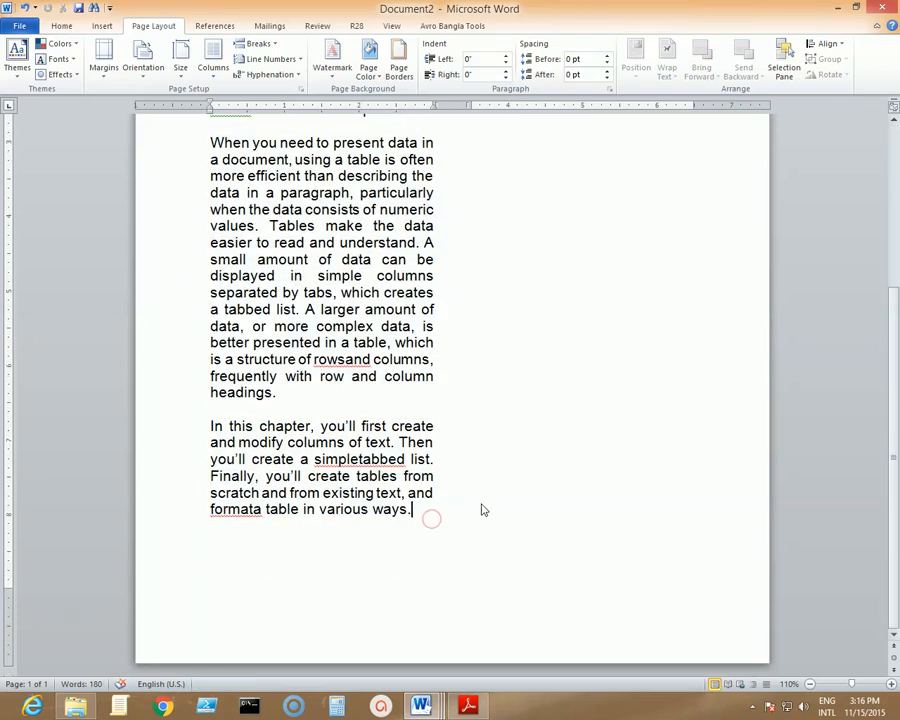
key("ctrl+v")
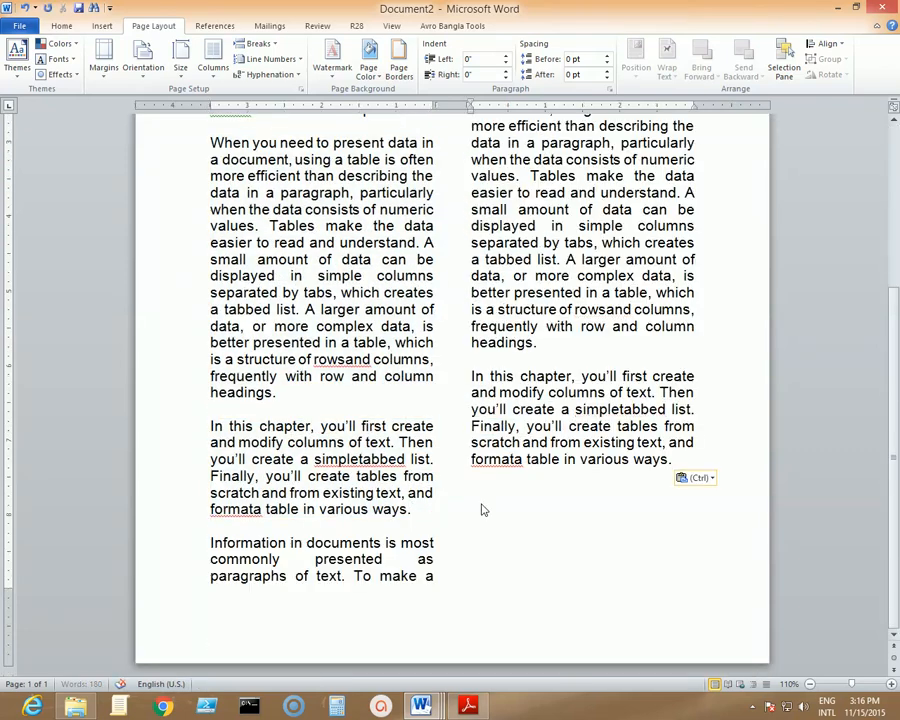
Select all the text in the document and change its layout to three columns.
scroll(462, 478, "up", 5)
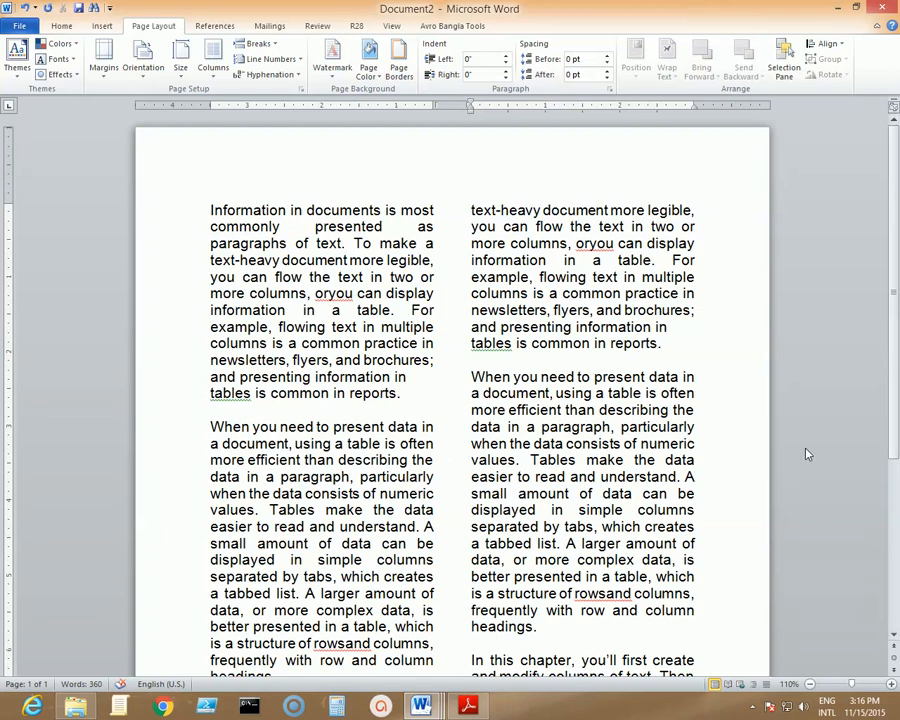
key("ctrl+a")
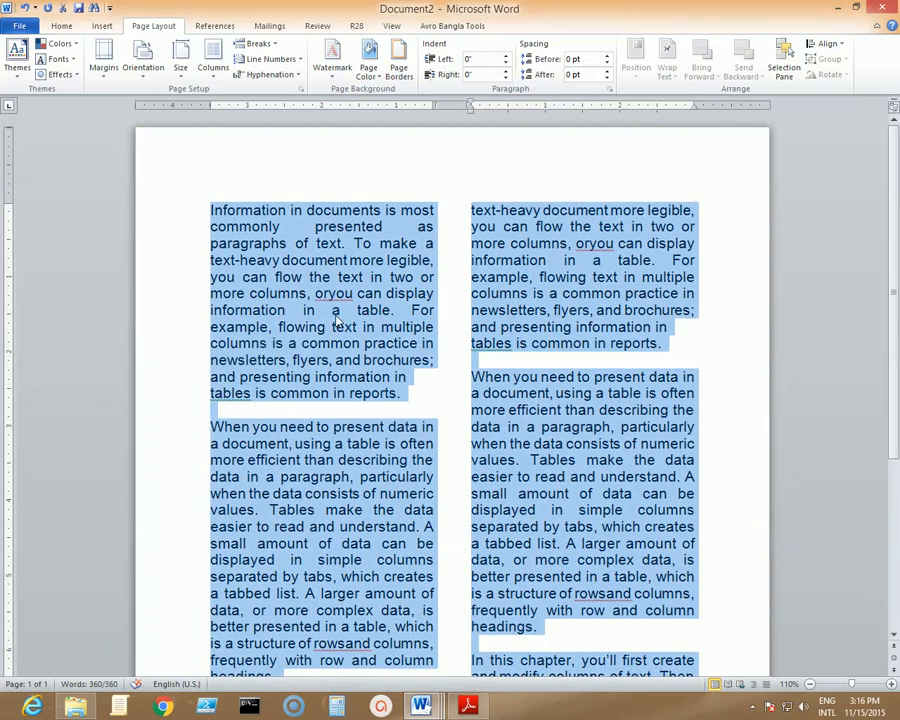
left_click(212, 78)
left_click(241, 161)
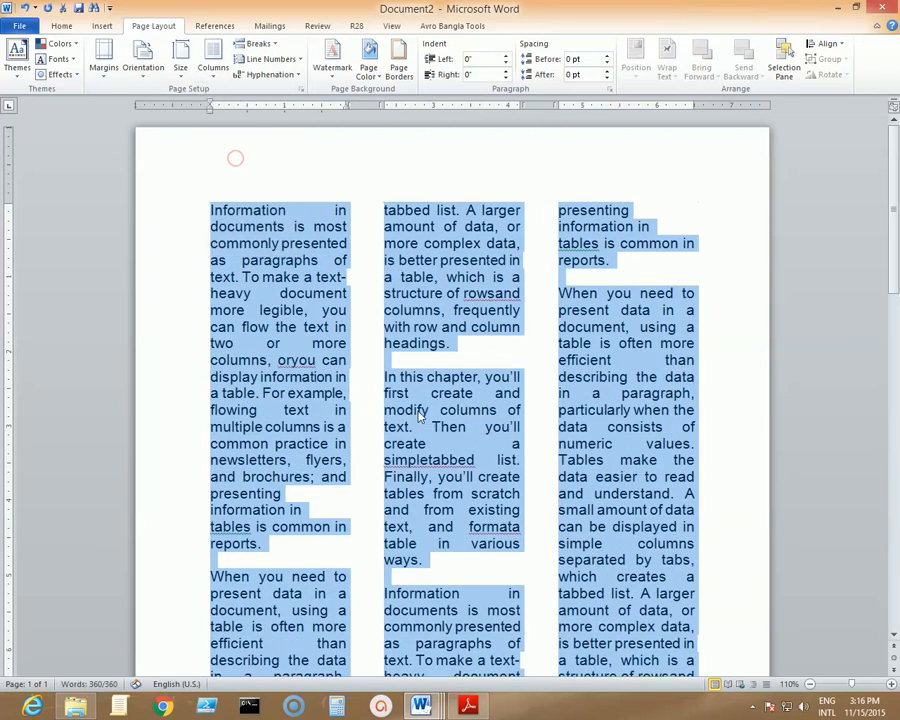
Apply the Left column preset to the selected text and deselect it.
left_click(212, 70)
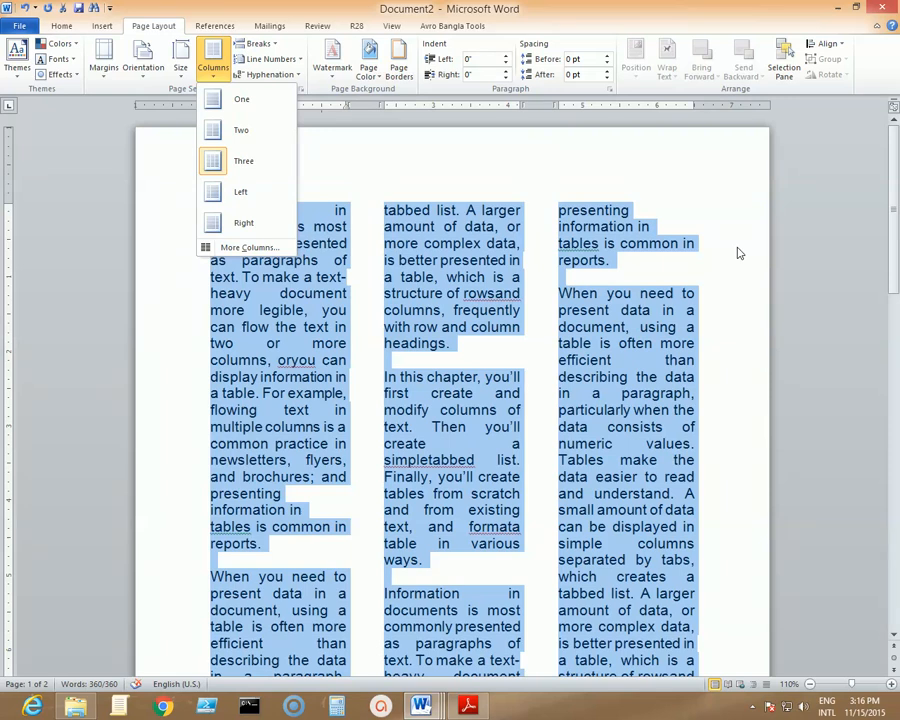
left_click(244, 194)
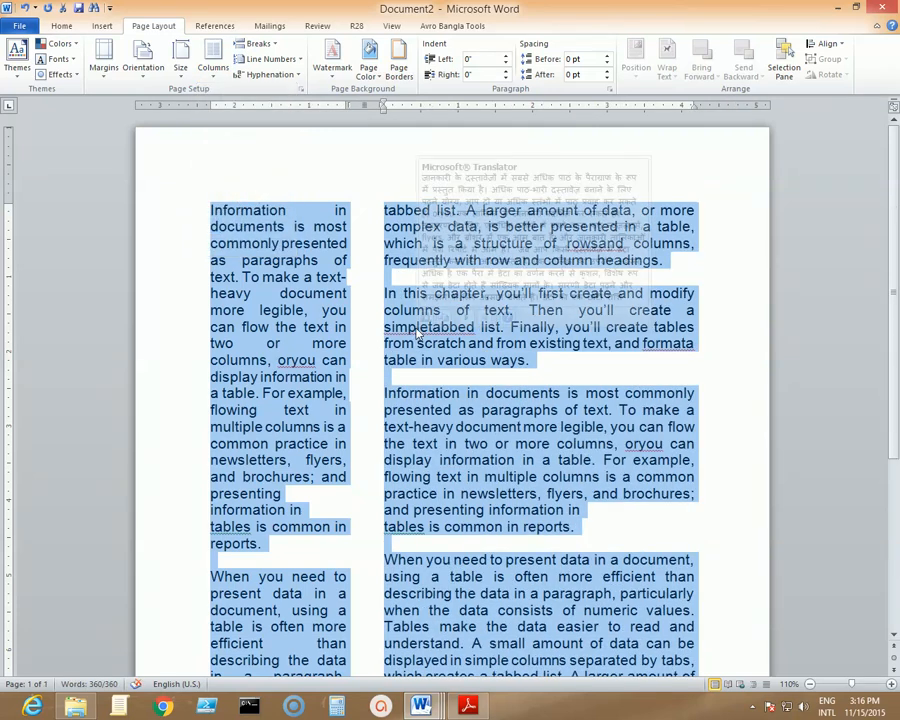
mouse_move(418, 335)
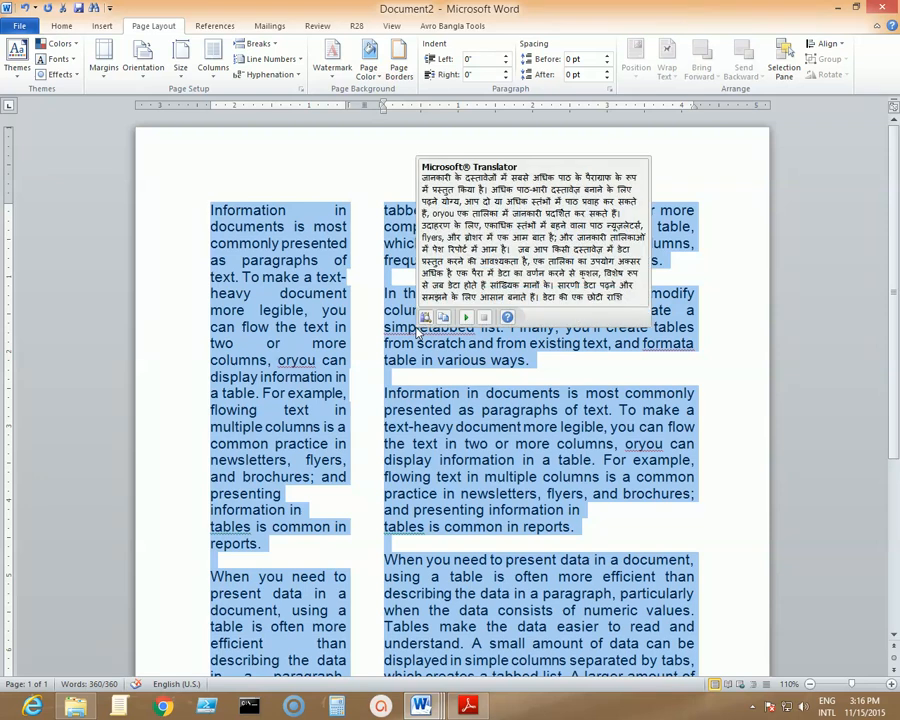
left_click(475, 410)
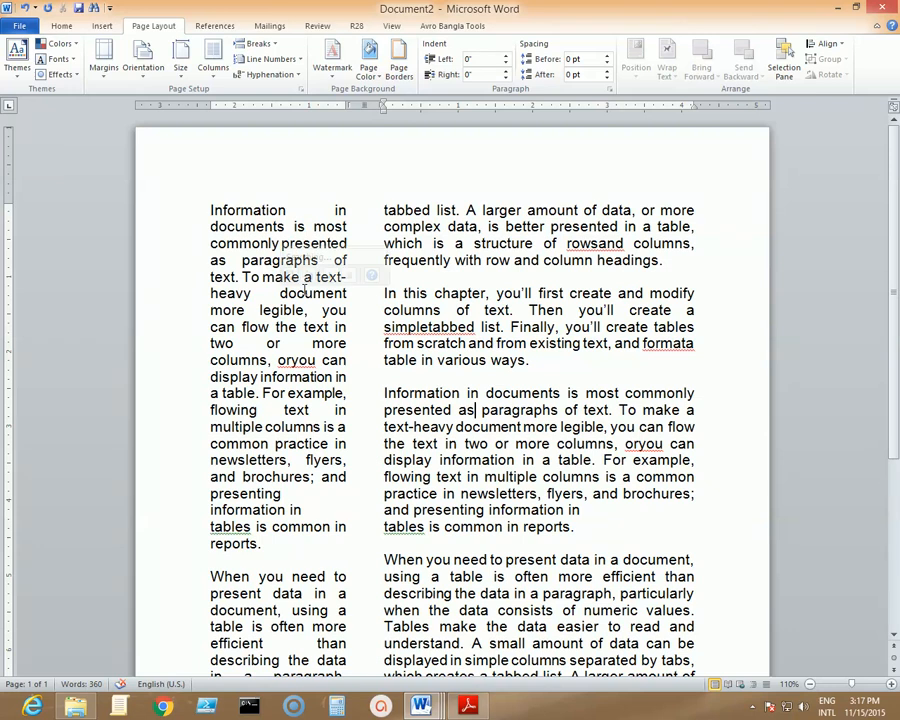
Select all the text again and apply the Right column preset.
key("ctrl+a")
mouse_move(333, 258)
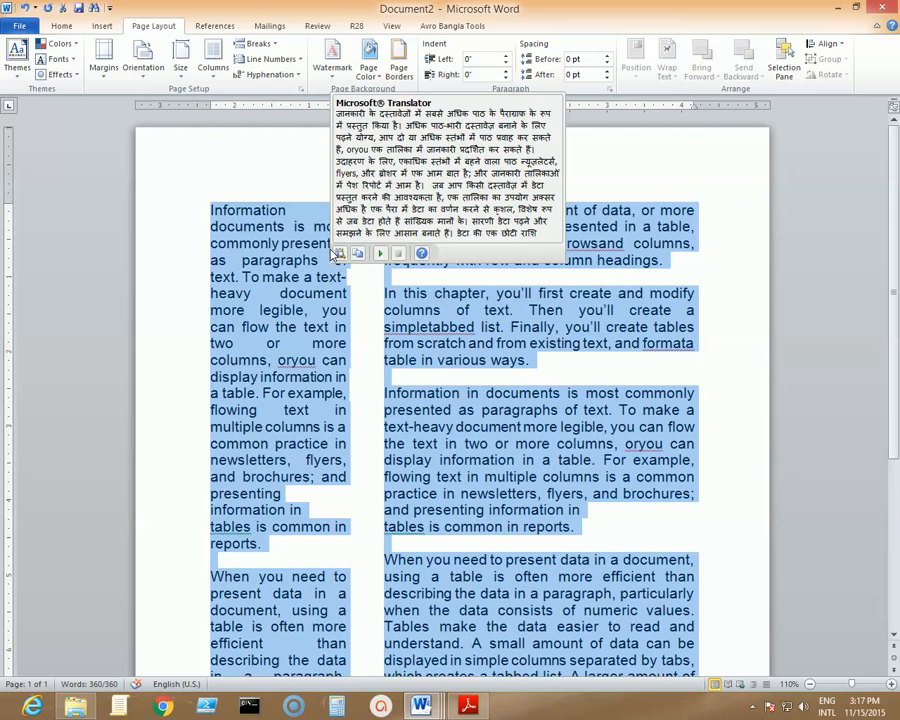
left_click(213, 60)
left_click(245, 222)
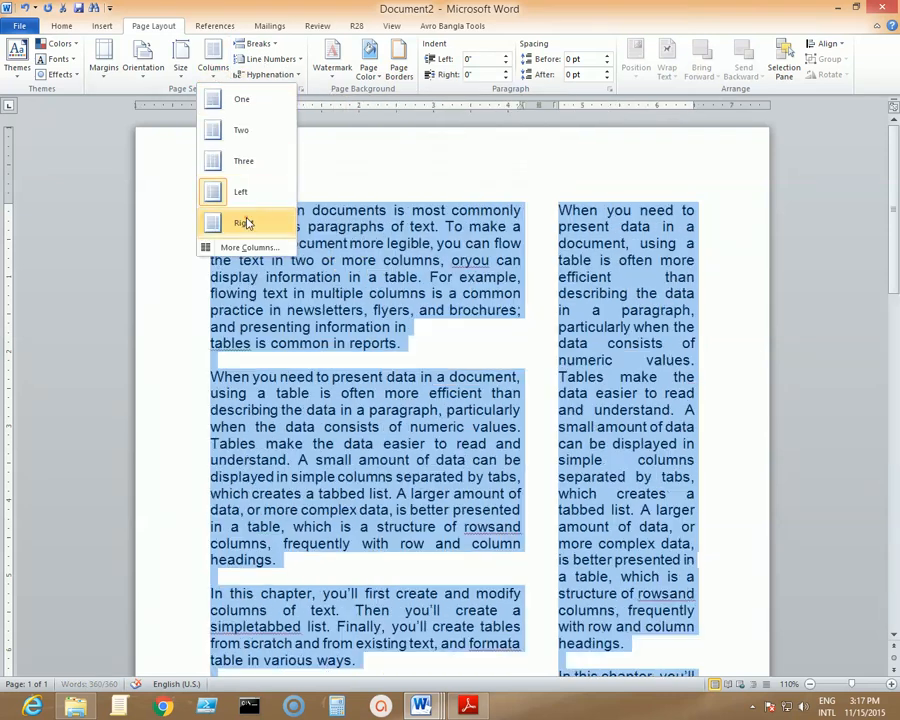
mouse_move(618, 475)
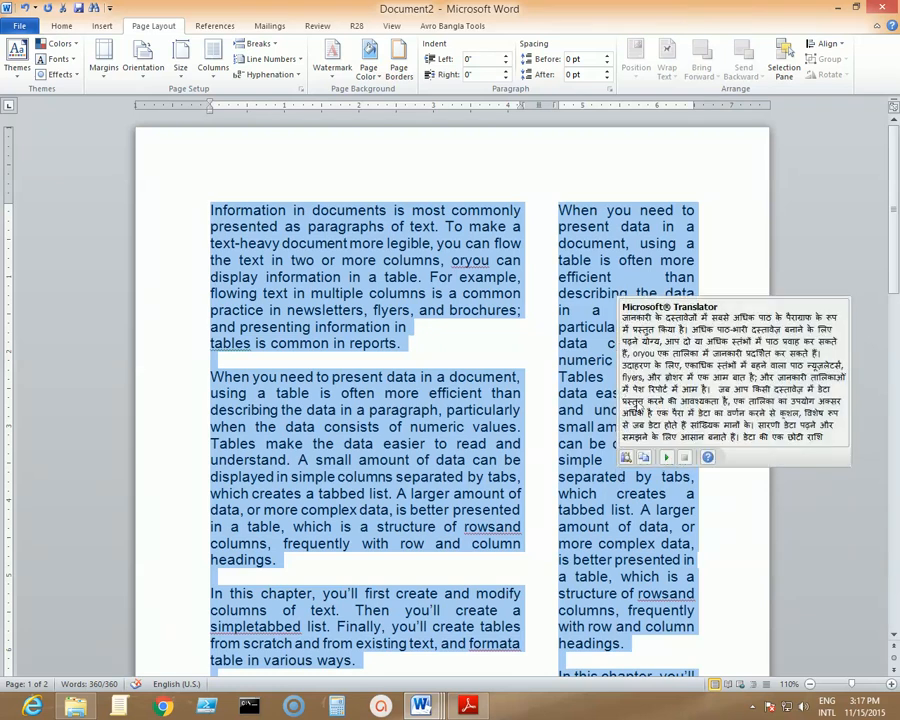
Set the selected text back to the Three column preset and point out a line in the middle column.
left_click(213, 62)
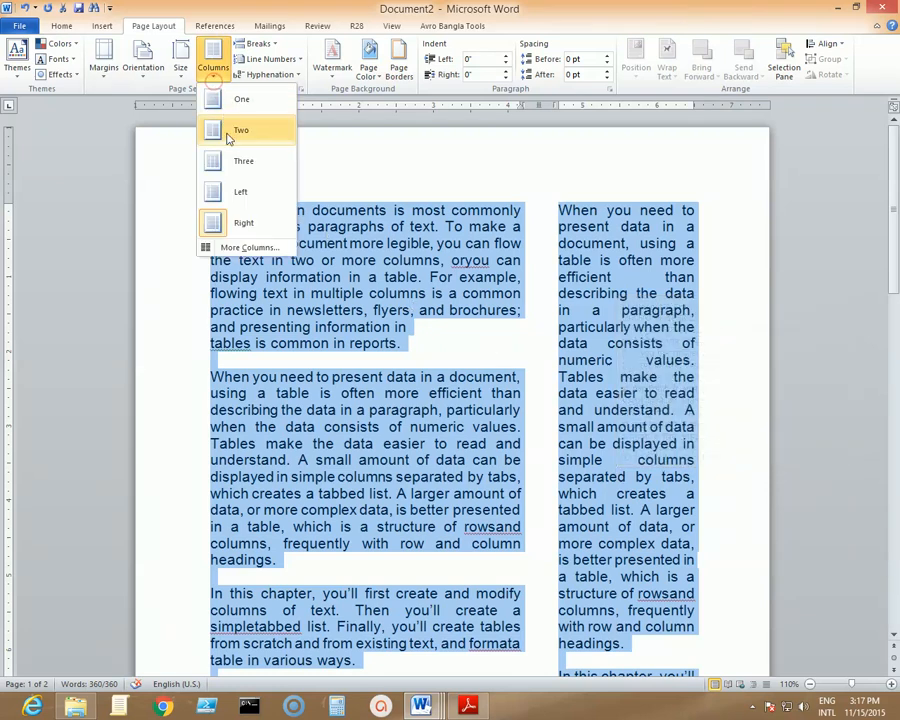
left_click(245, 162)
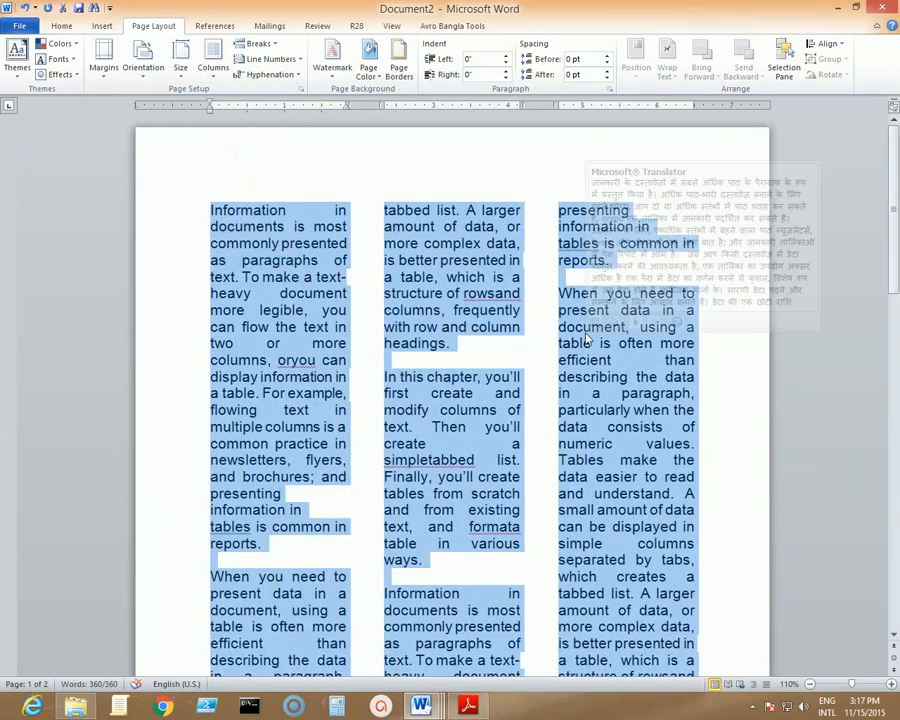
left_click(540, 343)
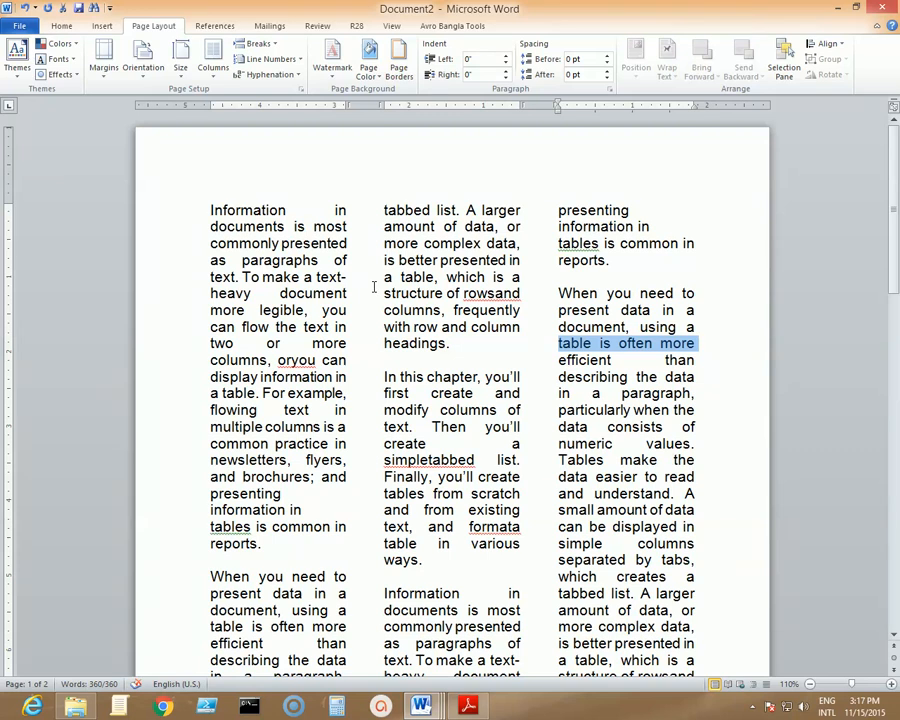
left_click_drag(376, 293, 488, 295)
left_click(527, 294)
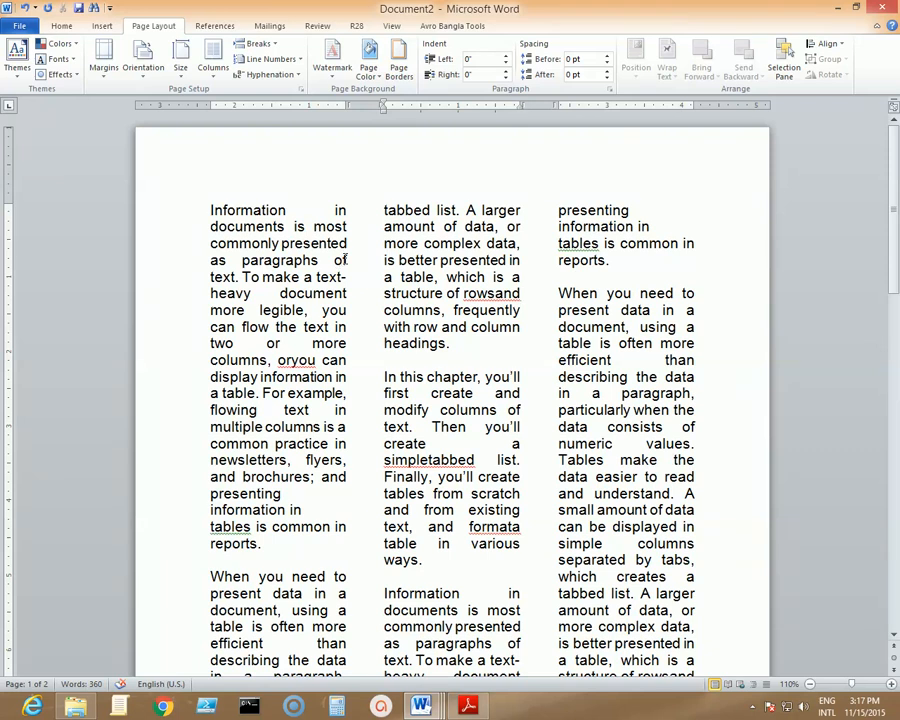
Select all the text, narrow the spacing between its three columns in the custom column settings, and check the page.
key("ctrl+a")
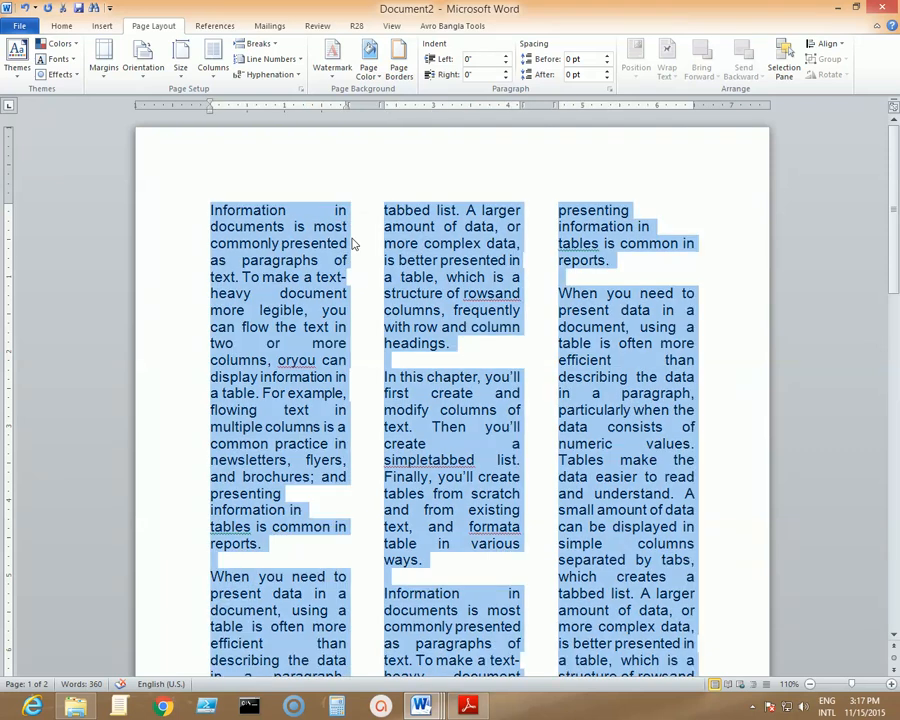
left_click(216, 70)
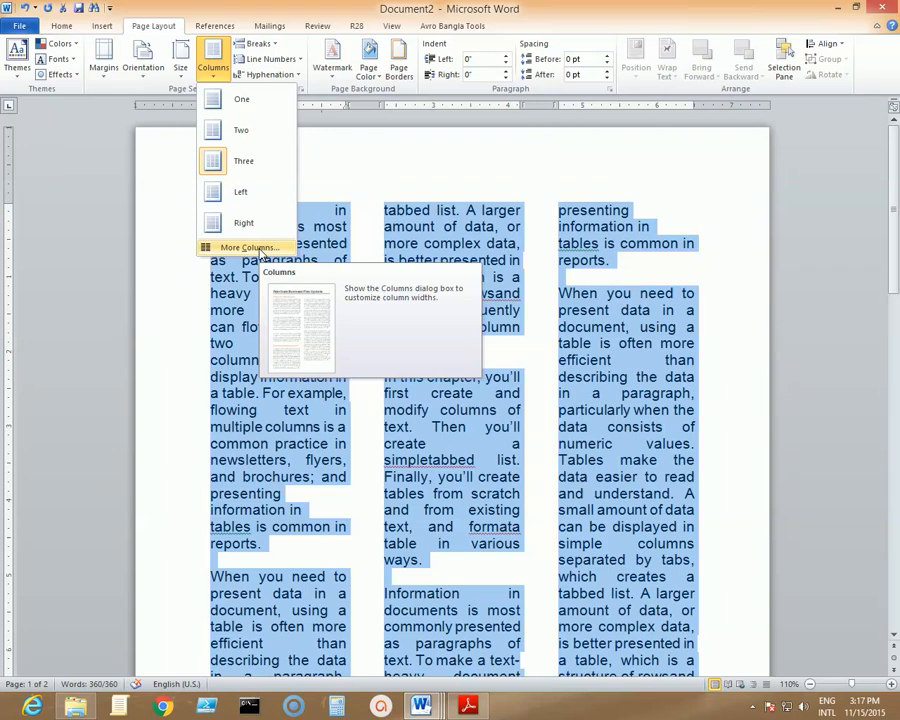
left_click(260, 250)
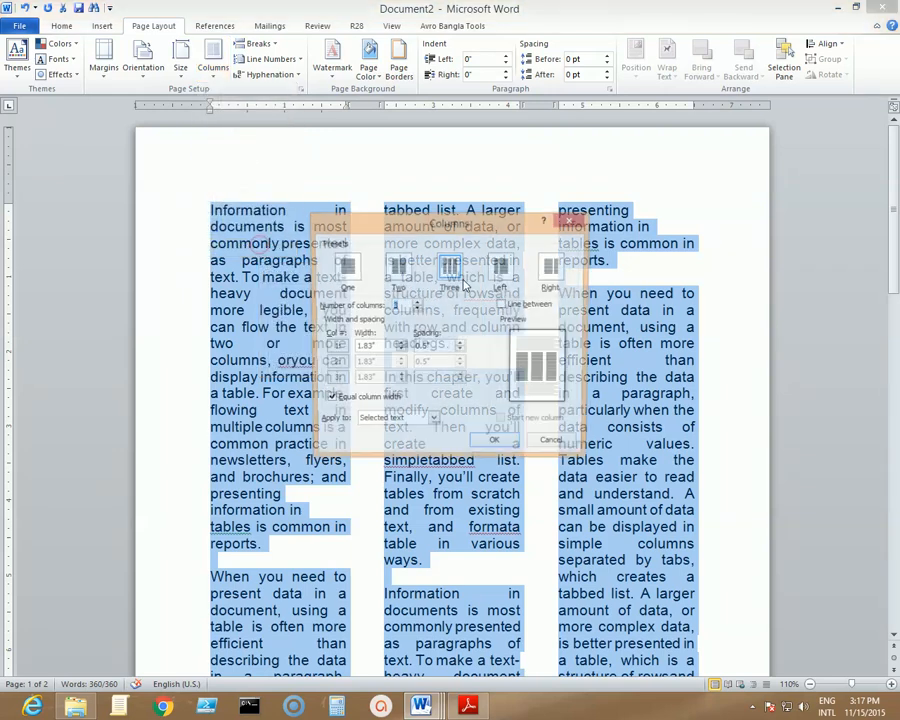
mouse_move(458, 227)
left_mouse_down()
mouse_move(480, 233)
mouse_move(465, 233)
left_mouse_up()
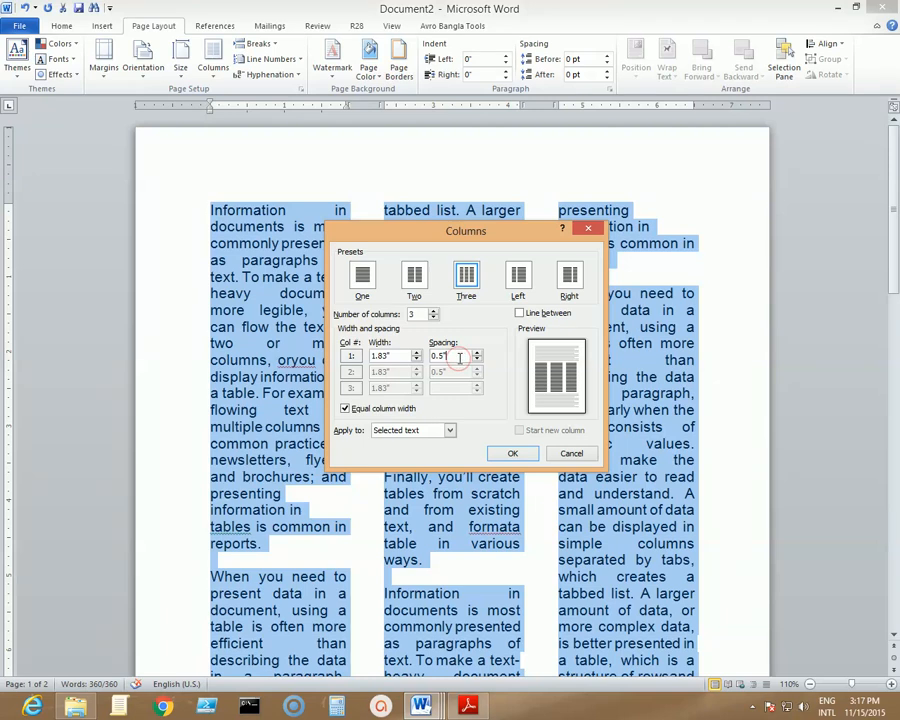
double_click(459, 358)
left_click(513, 454)
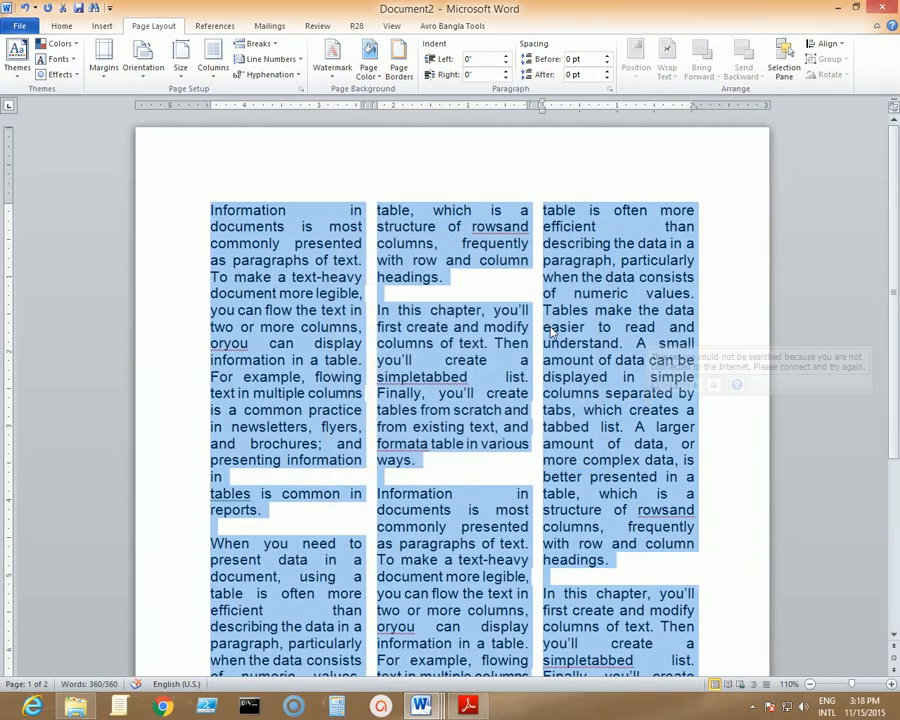
left_click(488, 297)
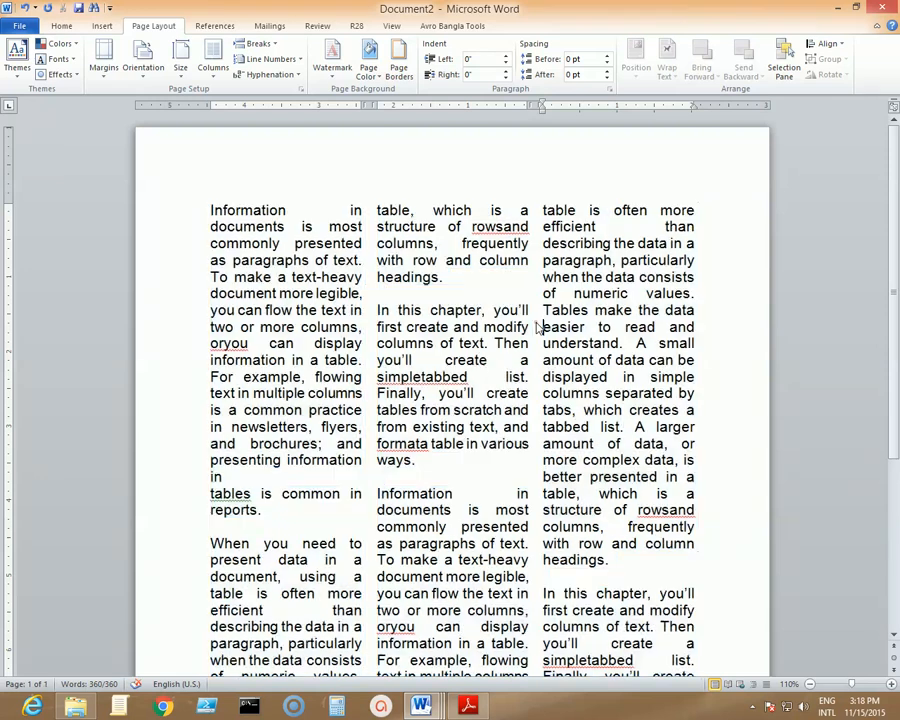
scroll(594, 590, "down", 6)
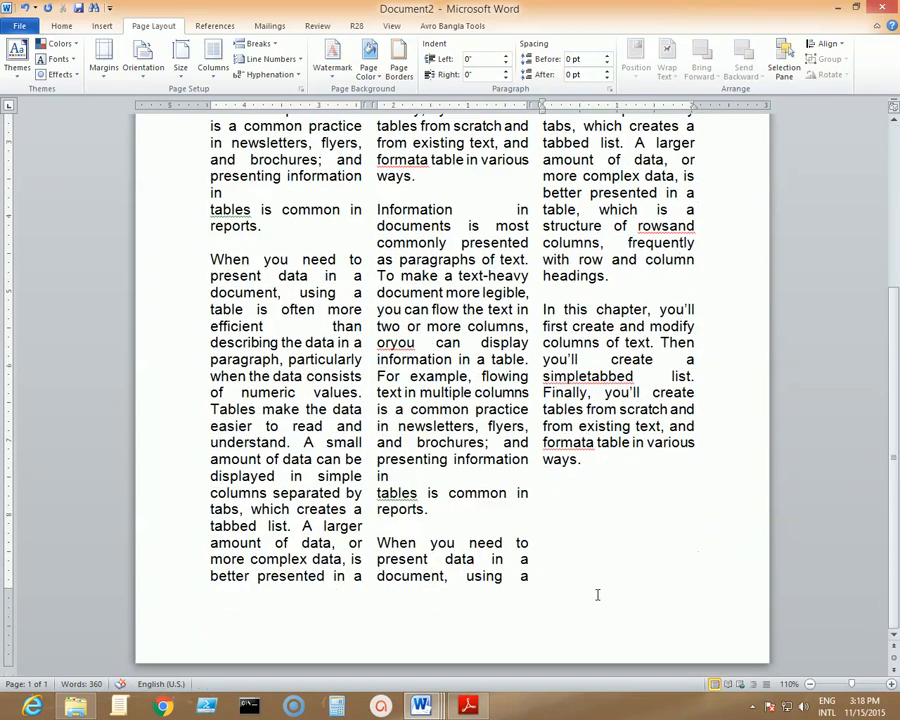
scroll(603, 588, "up", 4)
scroll(602, 587, "up", 2)
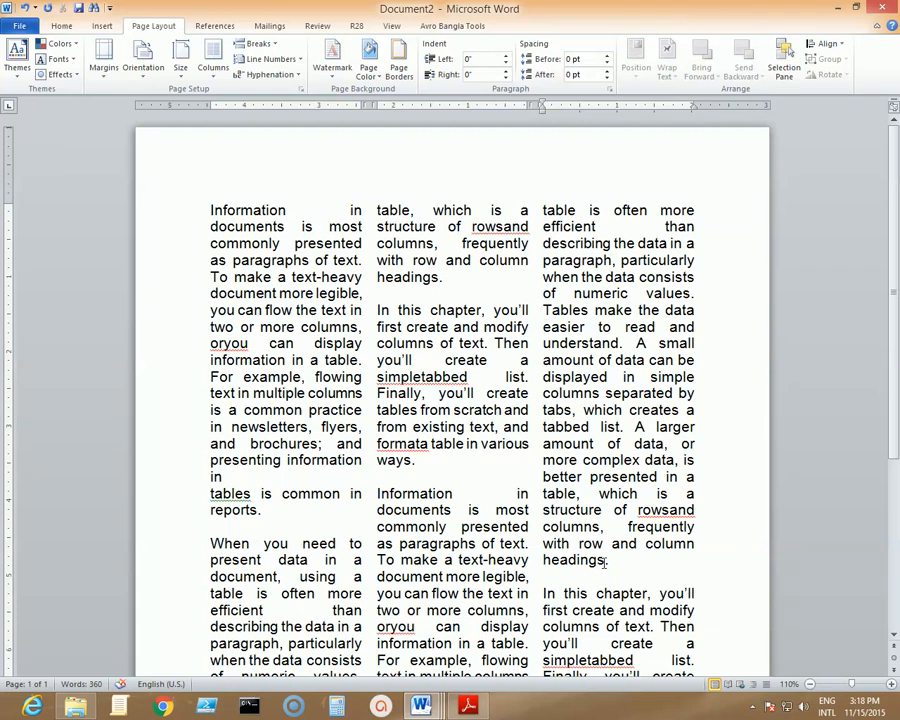
Select all the text again, return it to a single column and deselect it.
key("ctrl+a")
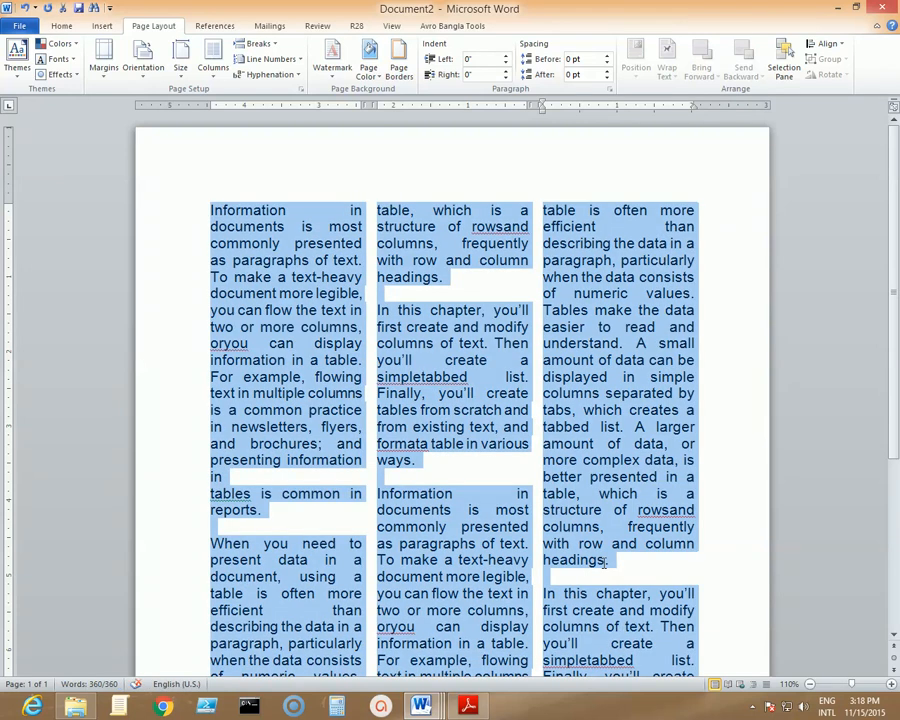
left_click(549, 443)
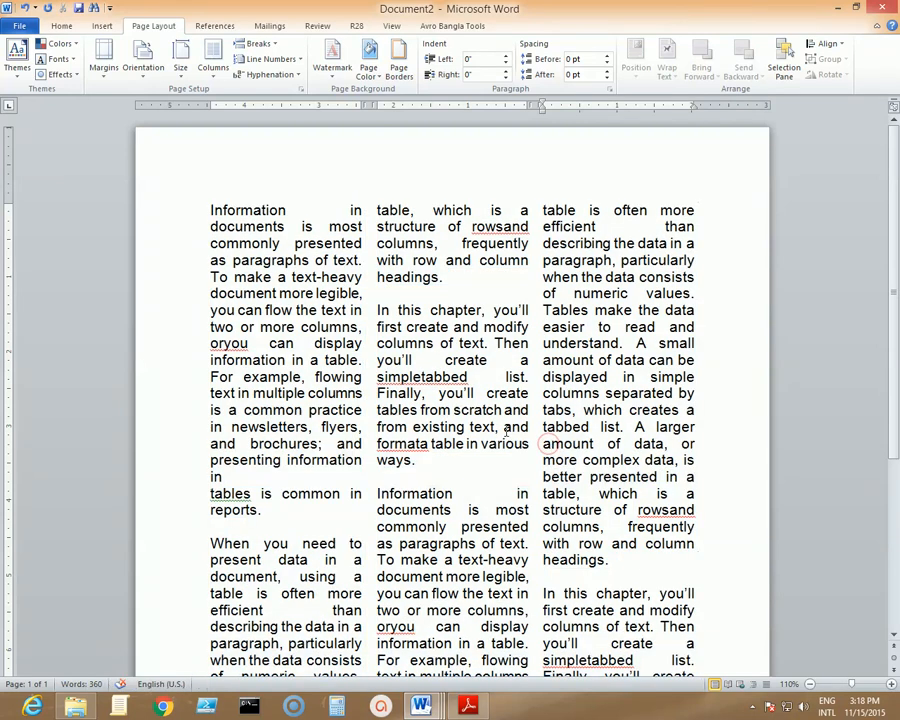
key("ctrl+a")
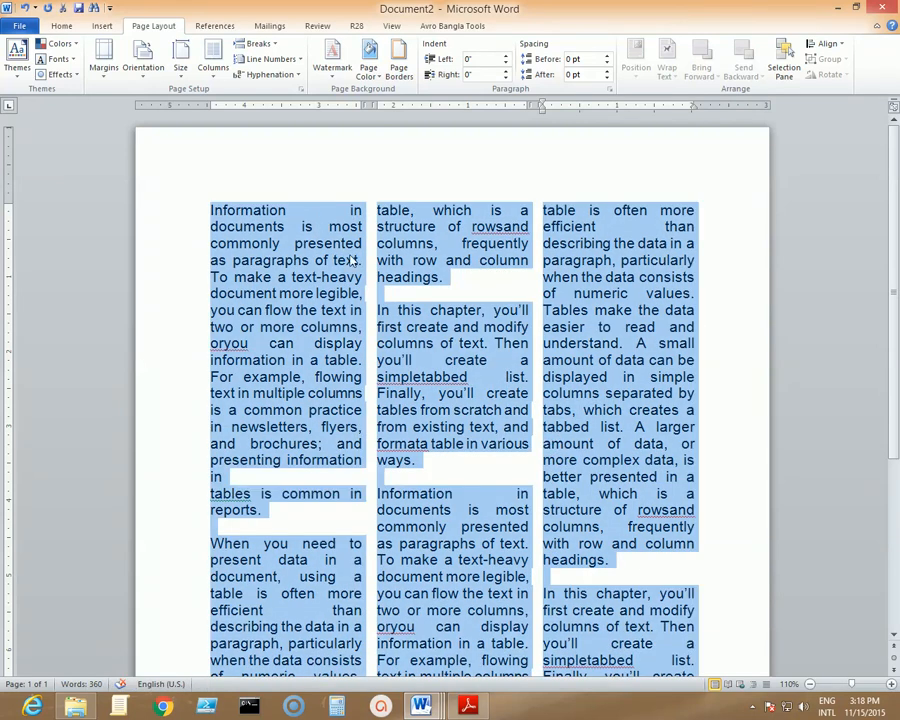
left_click(213, 62)
left_click(238, 99)
left_click(546, 292)
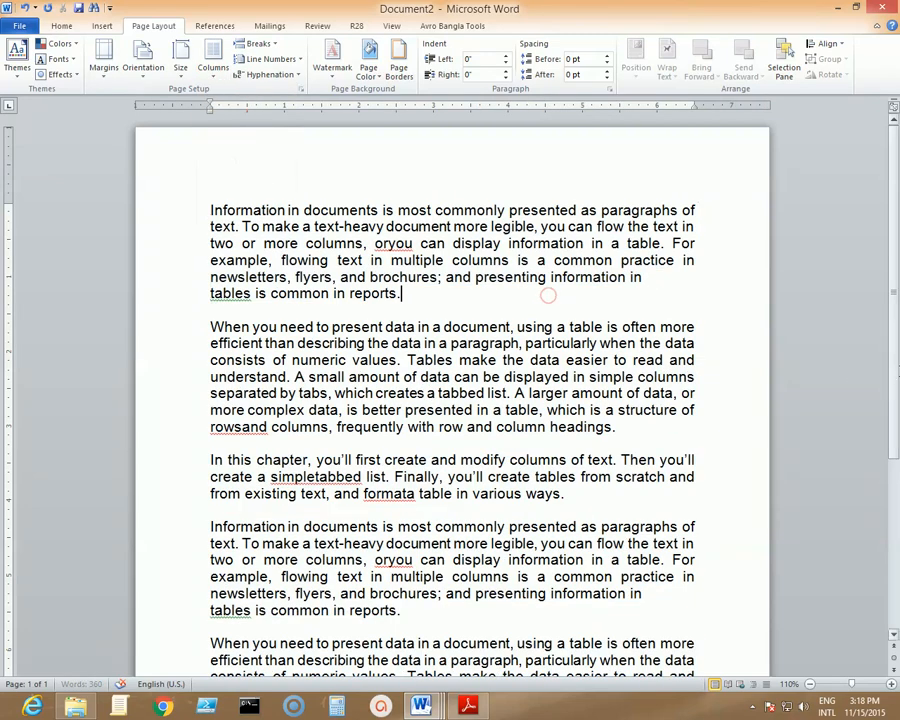
scroll(585, 408, "down", 3)
scroll(585, 408, "down", 3)
scroll(560, 404, "up", 6)
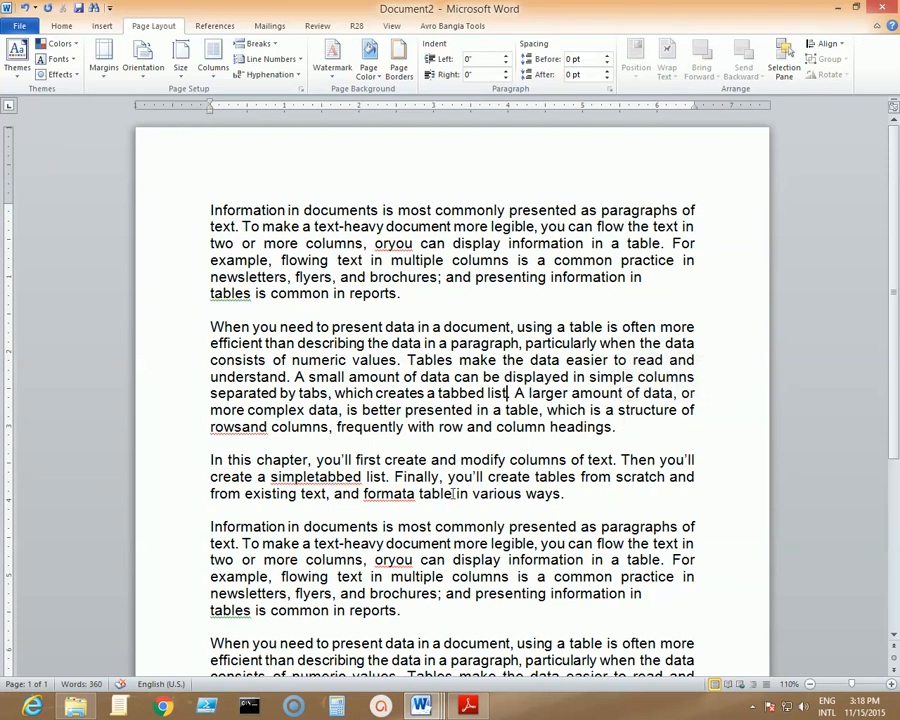
scroll(455, 493, "down", 3)
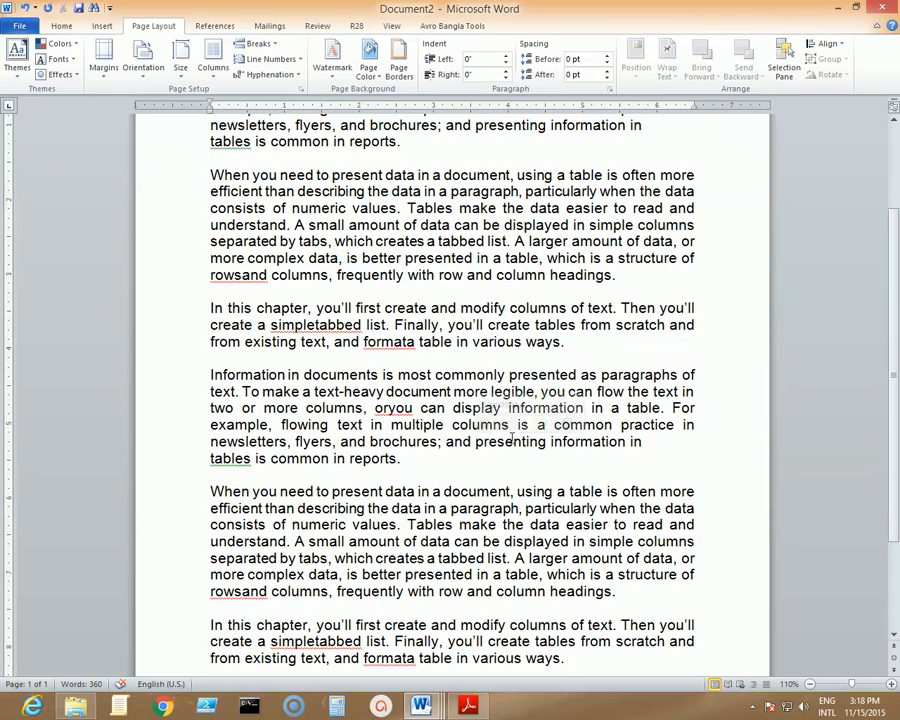
scroll(512, 438, "up", 3)
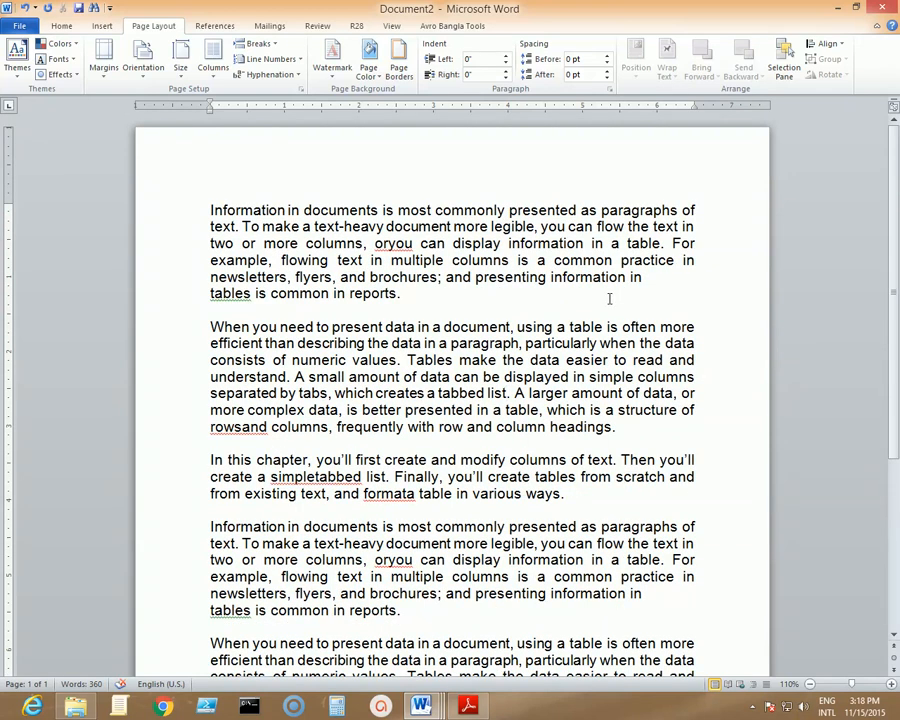
left_click_drag(403, 293, 207, 208)
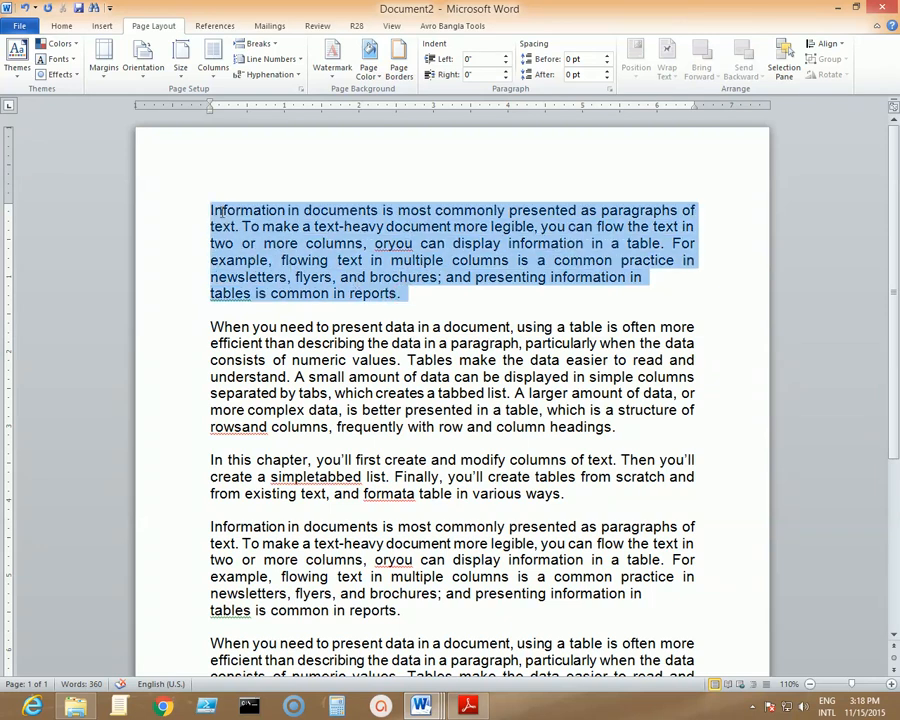
left_click(143, 60)
left_click(213, 60)
left_click(213, 70)
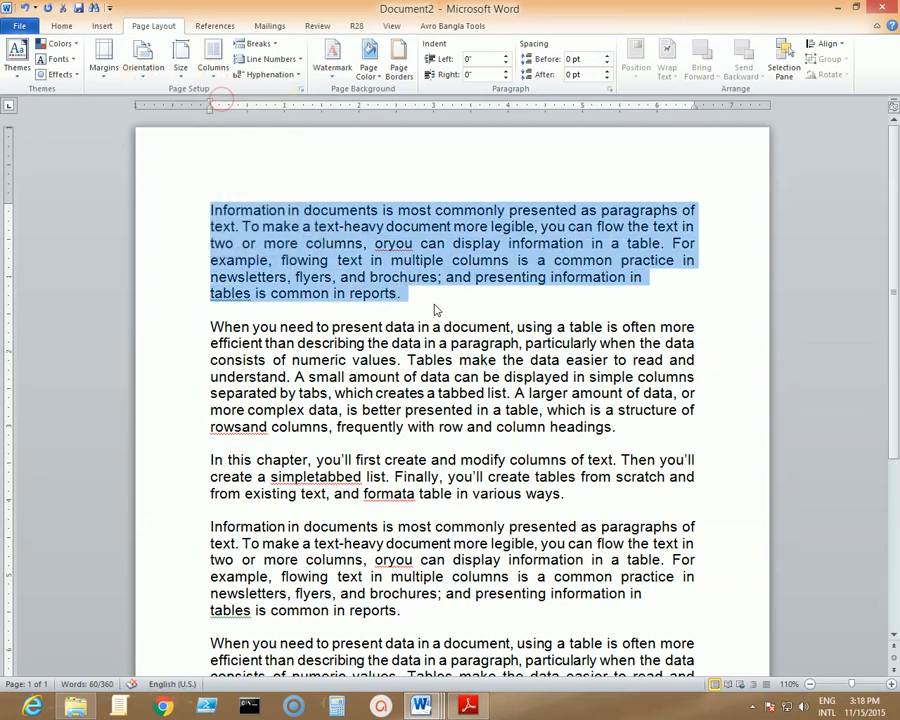
left_click(390, 370)
Arrange only the second paragraph, starting "When you need to present data", in three columns and deselect it.
left_click(175, 333)
double_click(175, 335)
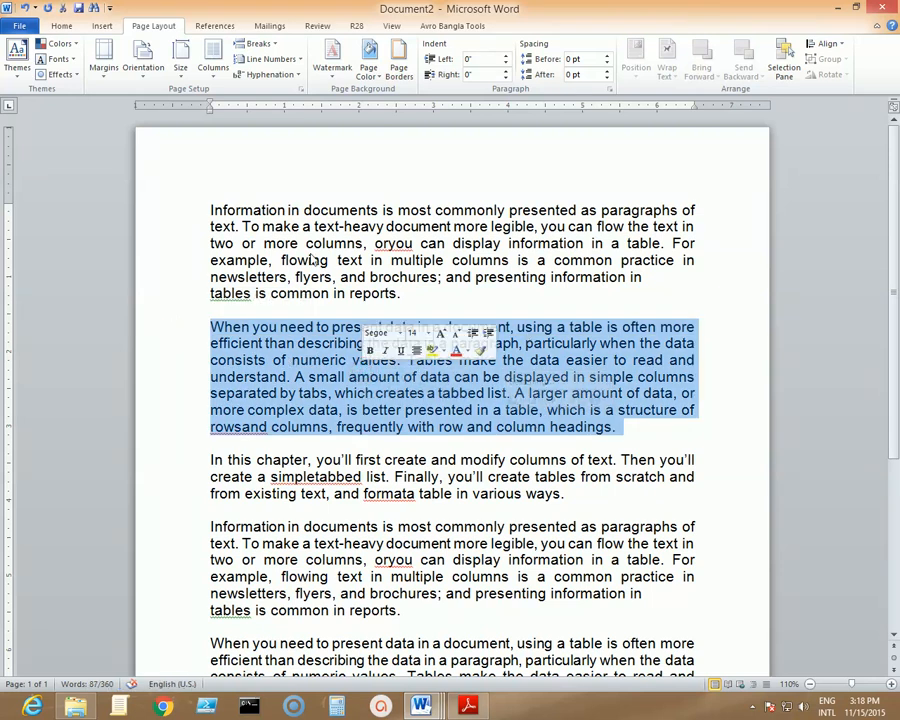
left_click(213, 80)
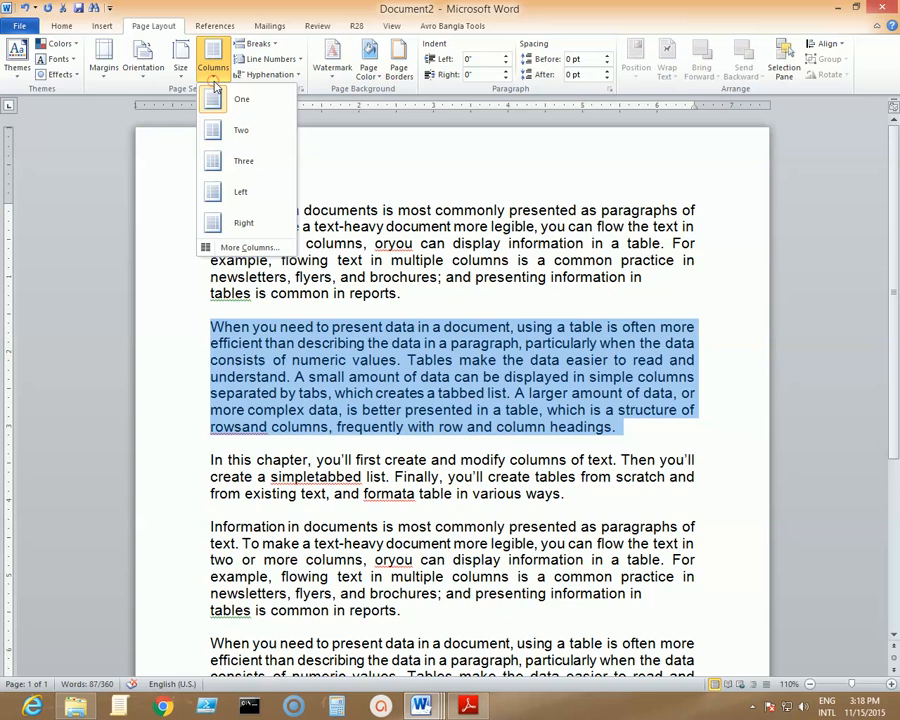
left_click(243, 161)
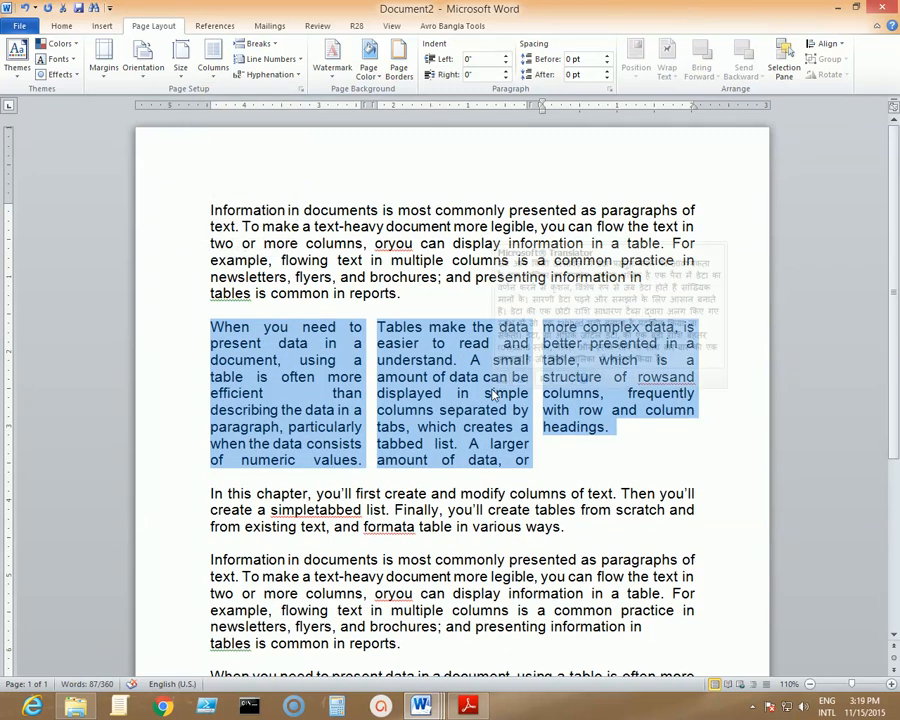
scroll(636, 470, "down", 2)
left_click(511, 446)
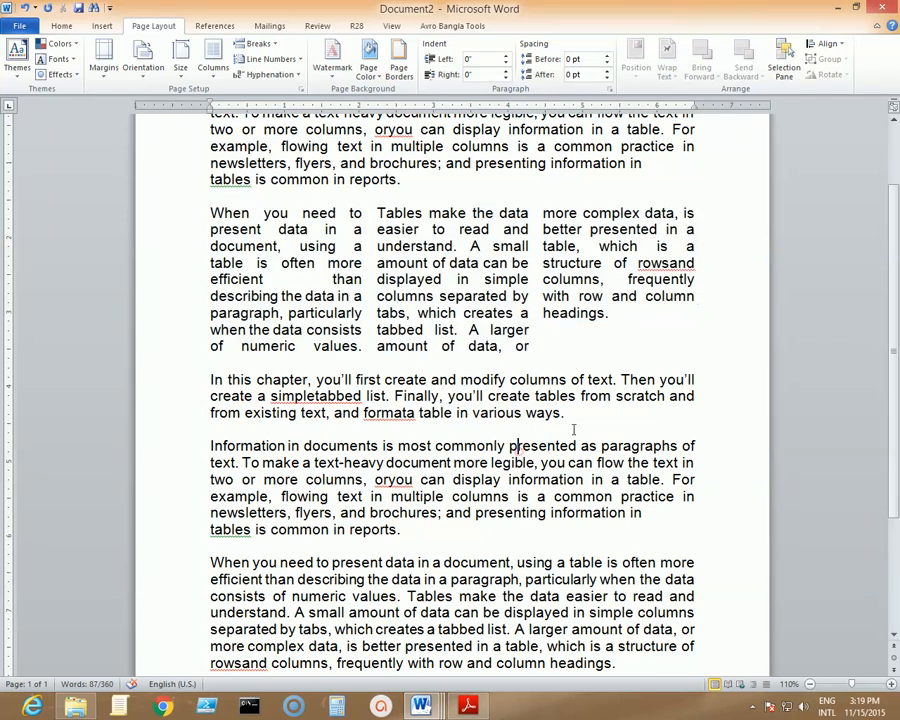
Apply the Right column preset to the third paragraph, starting "In this chapter", and deselect it.
left_click(569, 413)
triple_click(385, 395)
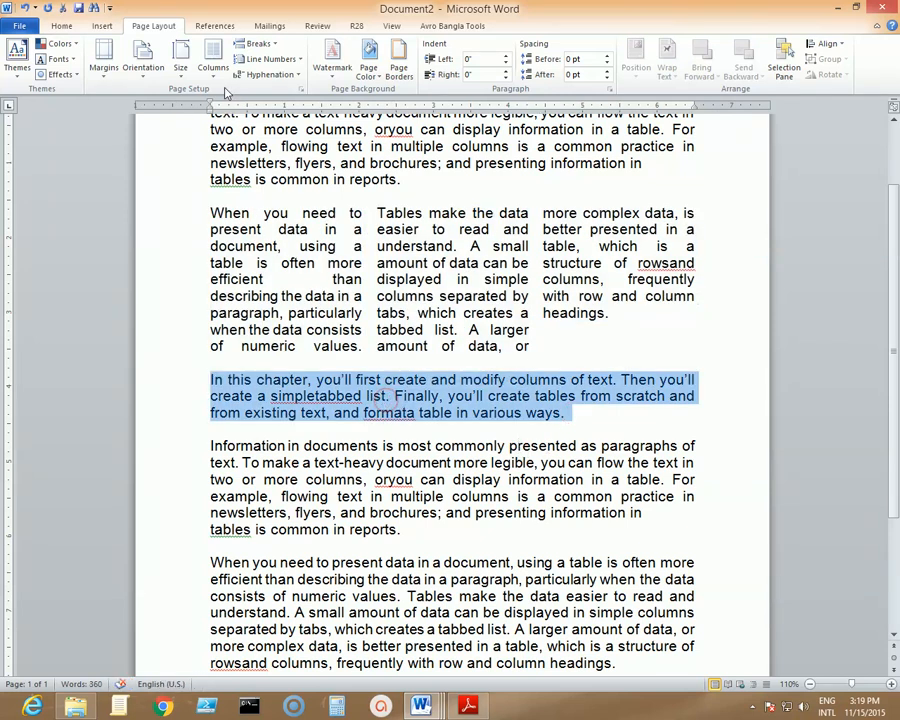
left_click(213, 60)
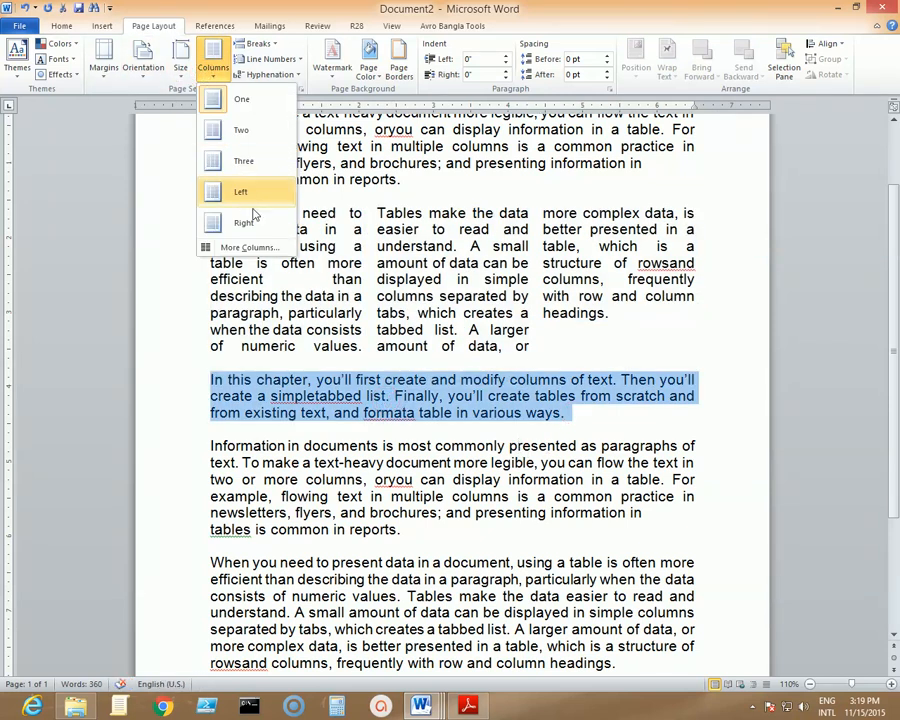
left_click(244, 222)
left_click(644, 444)
scroll(634, 540, "up", 2)
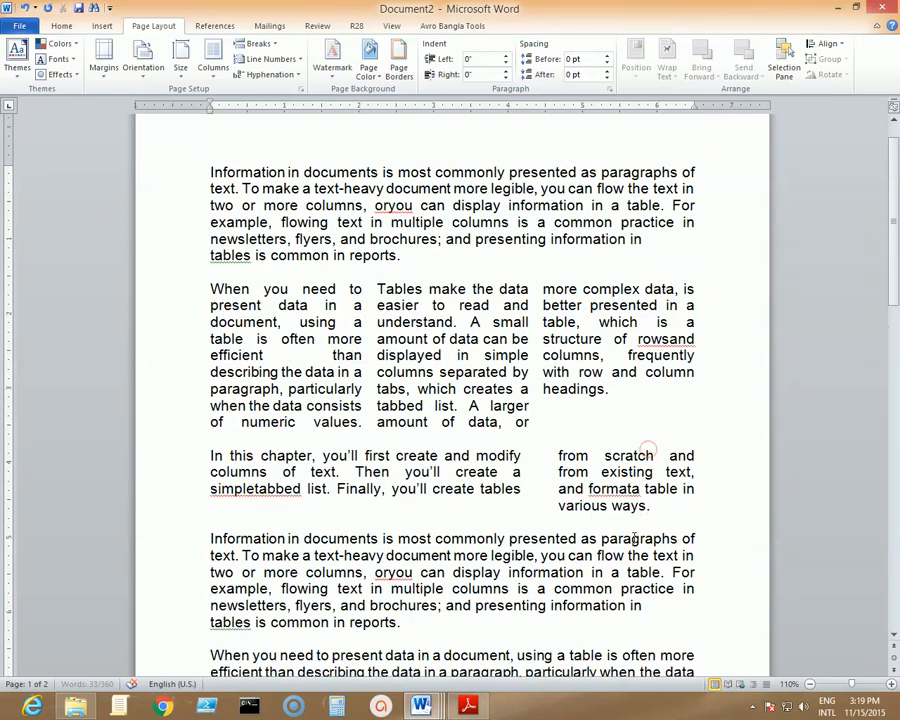
scroll(671, 555, "down", 2)
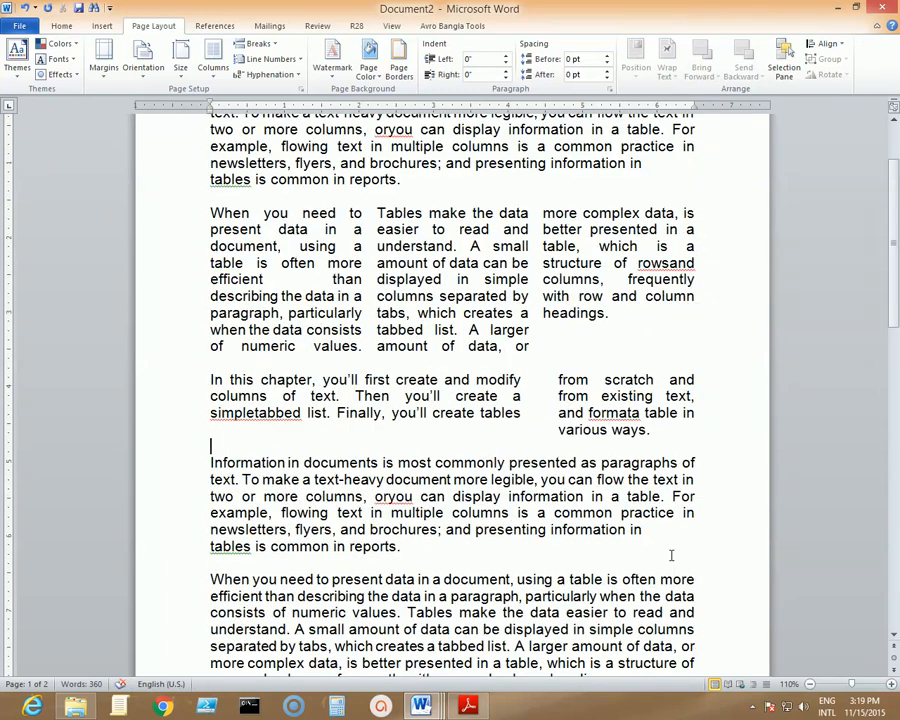
Select the whole "Information in documents" paragraph below the Right-preset columns, including its last line ending in "reports.".
double_click(410, 479)
left_click(312, 494)
triple_click(312, 494)
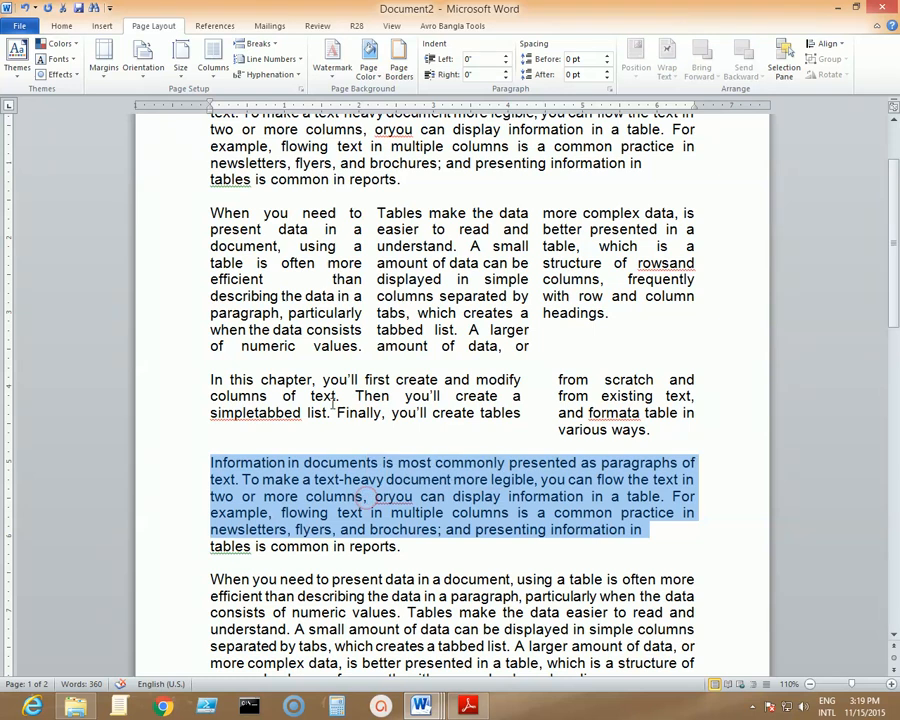
left_click(337, 540)
left_click_drag(404, 548, 222, 458)
left_click(211, 78)
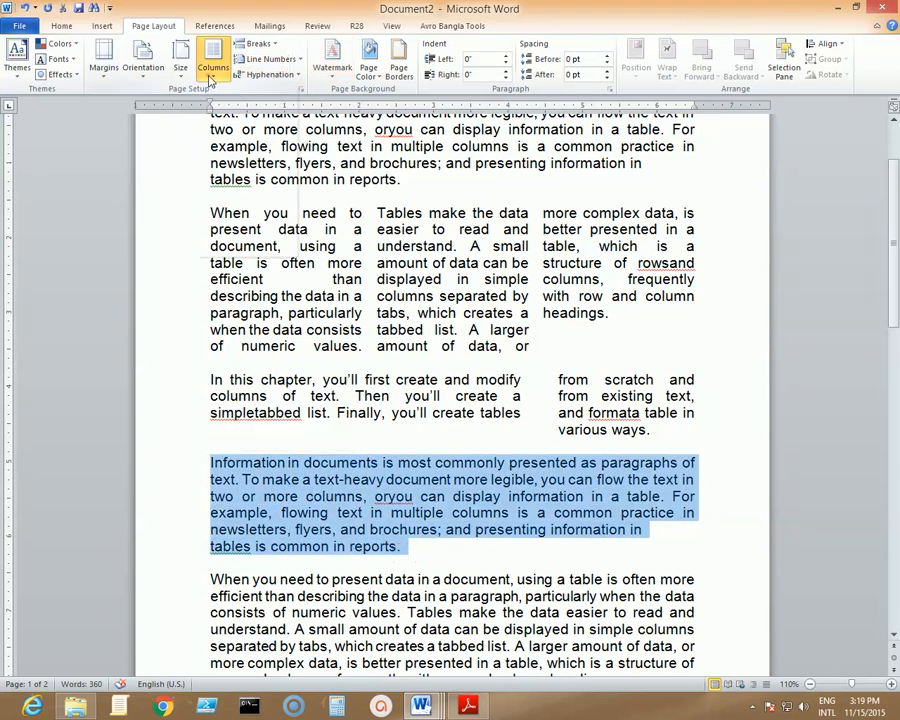
left_click(250, 243)
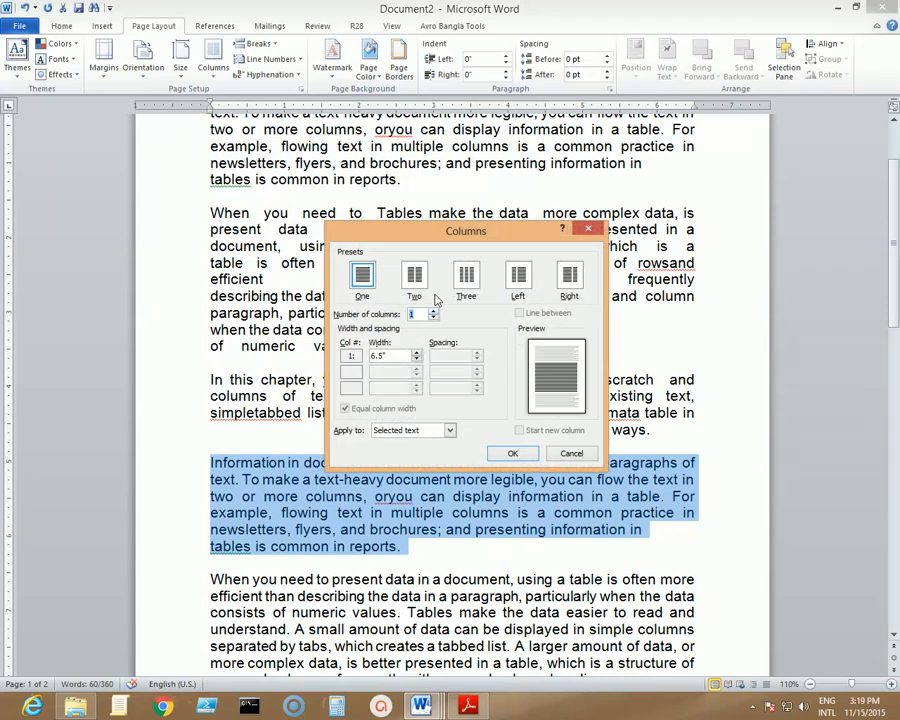
left_click(597, 229)
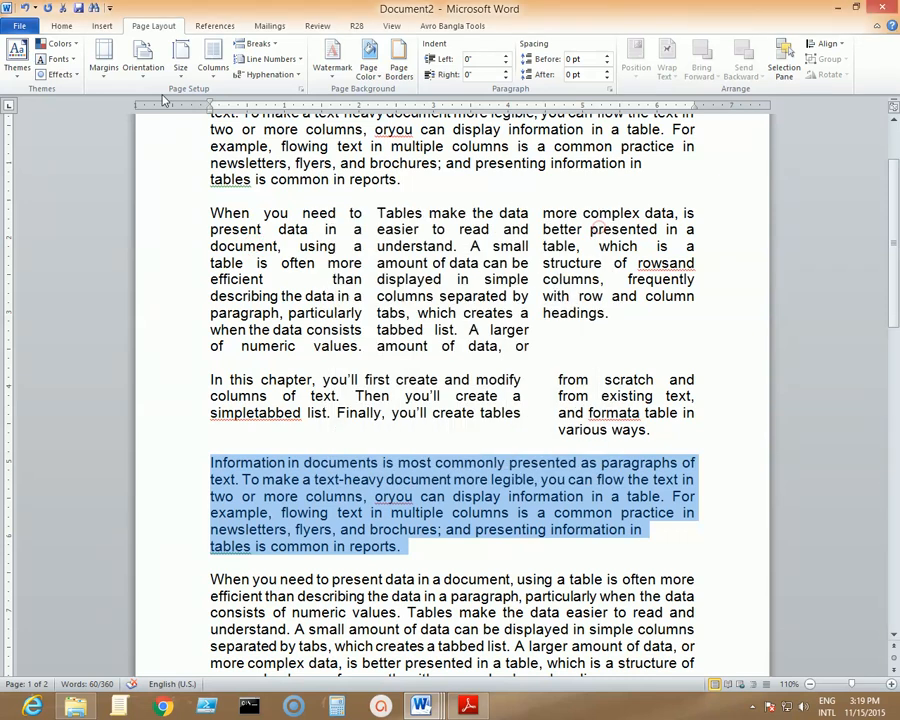
Arrange the selected paragraph in 4 equal-width columns with 0.2" spacing, deselect it and review the layout.
left_click(211, 78)
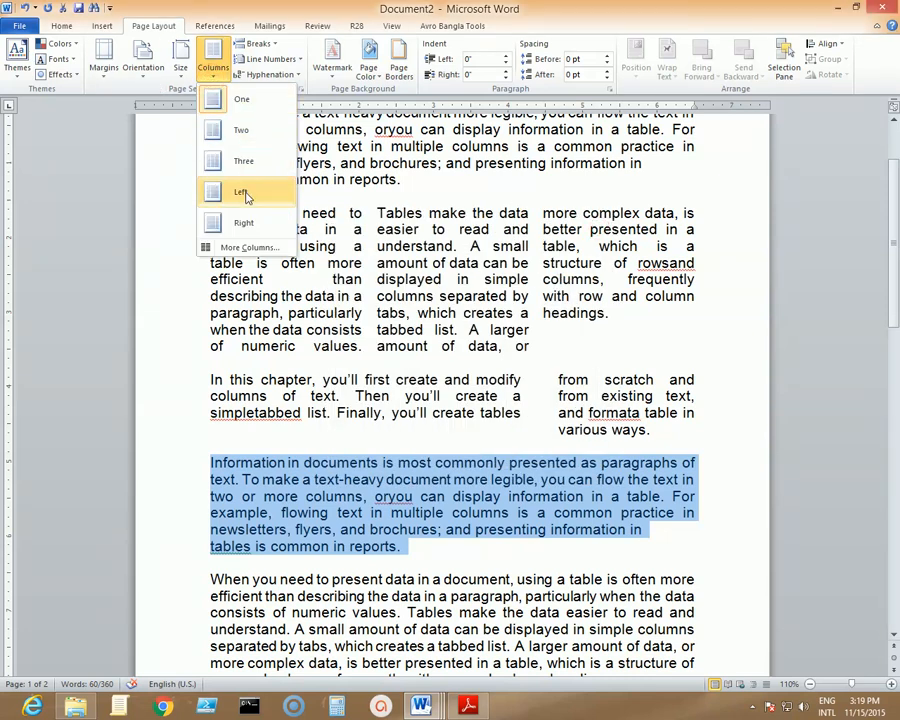
left_click(257, 249)
left_click_drag(459, 234, 444, 225)
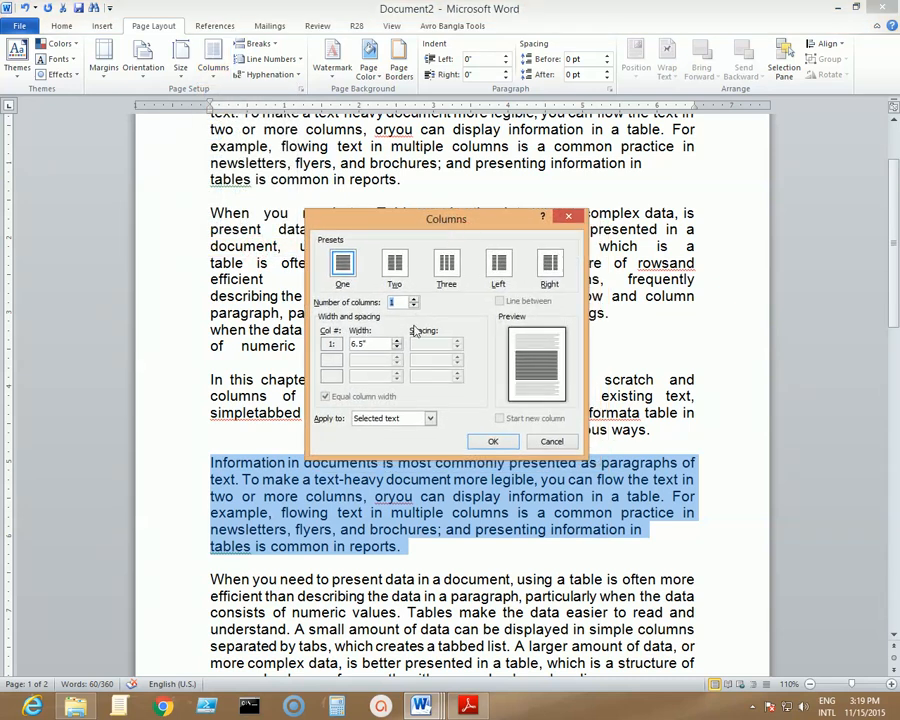
left_click_drag(402, 303, 300, 305)
left_click(354, 344)
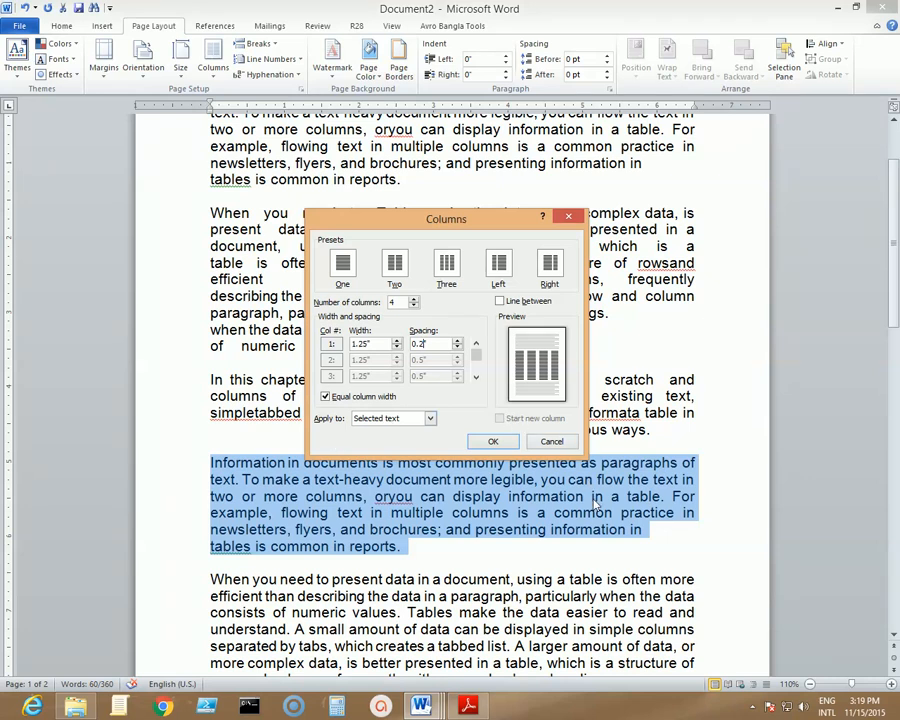
left_click(501, 441)
left_click(328, 508)
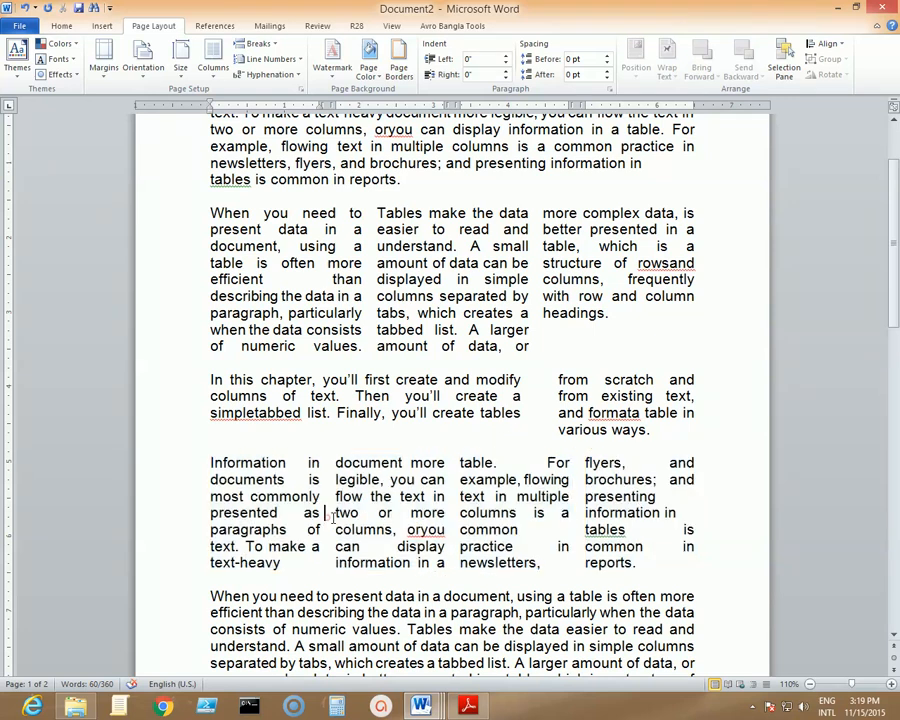
left_click(541, 508)
scroll(691, 500, "down", 2)
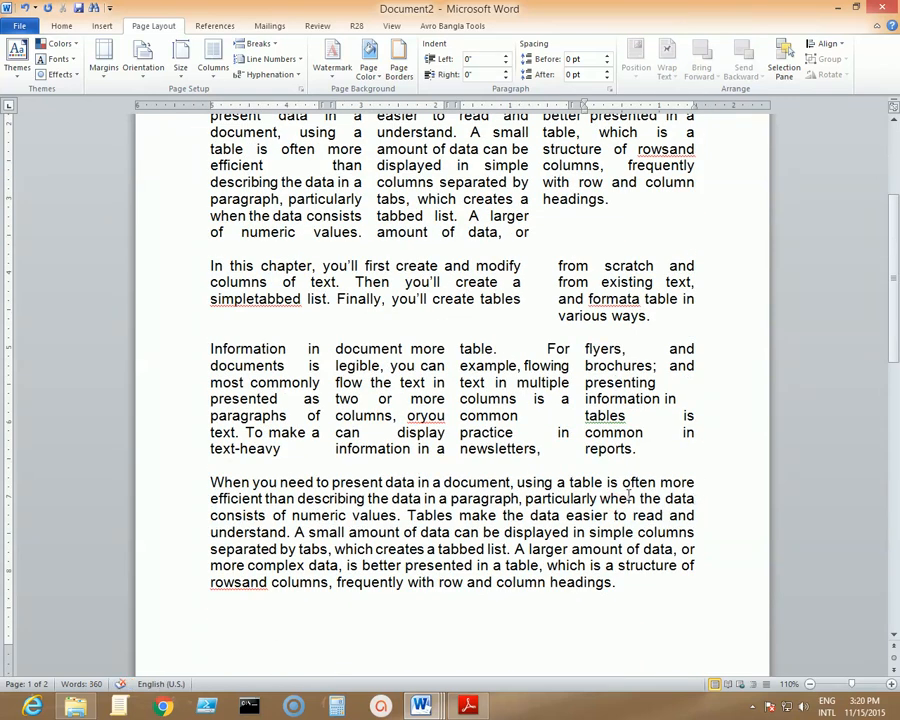
scroll(629, 494, "up", 2)
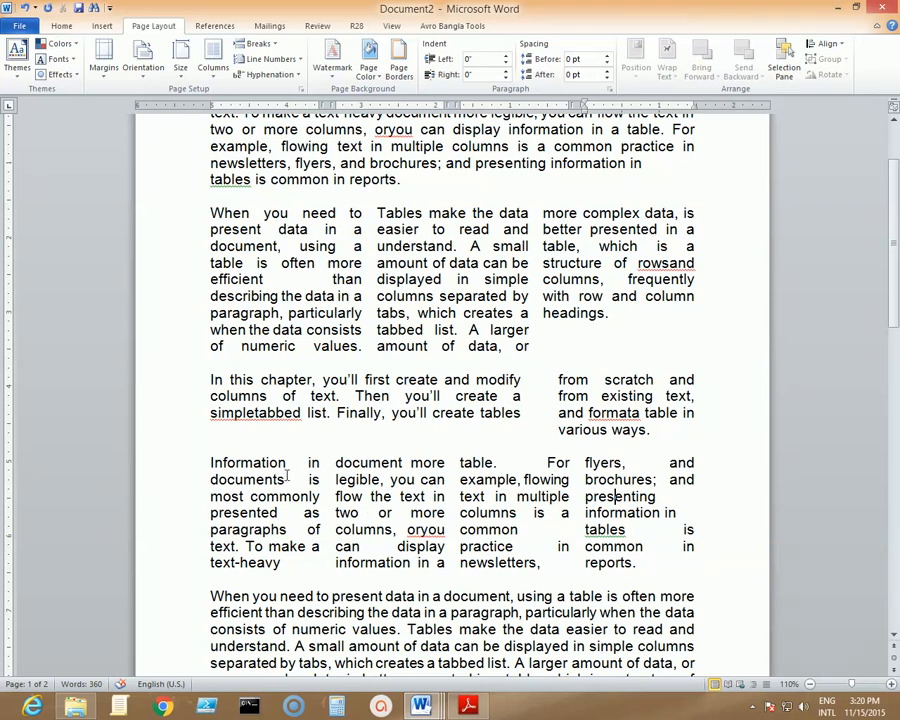
Highlight the whole four-column "Information in documents" paragraph in light gray and deselect it.
left_click_drag(209, 462, 688, 563)
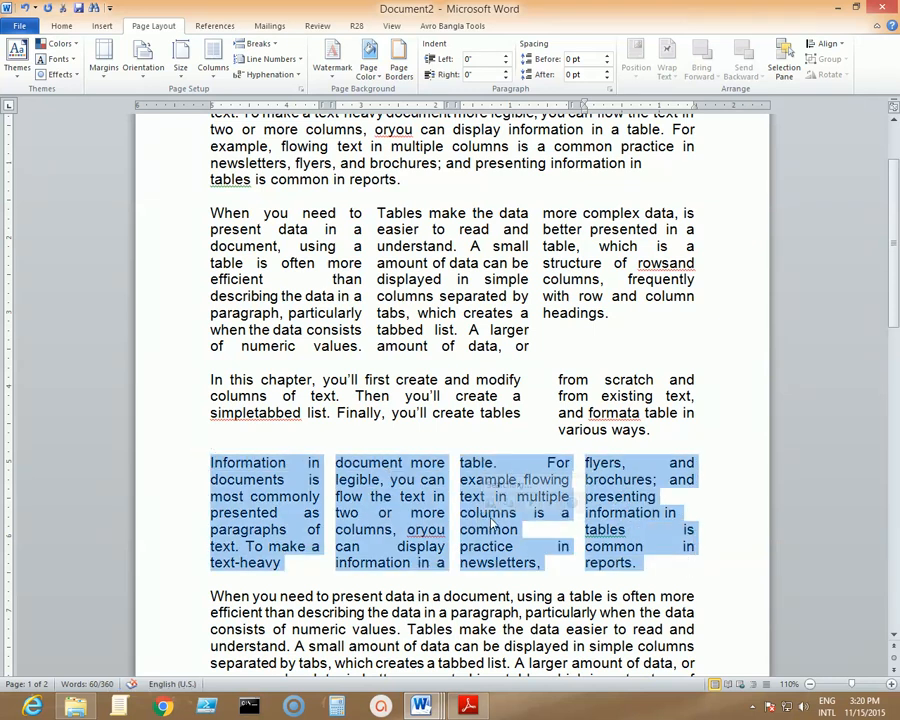
scroll(633, 531, "down", 2)
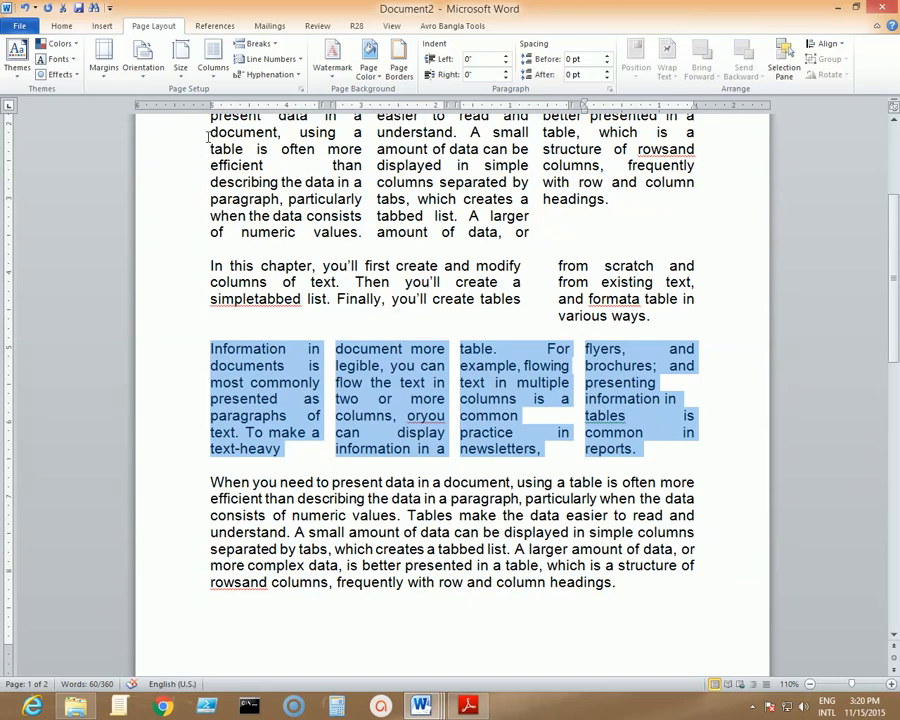
left_click(60, 26)
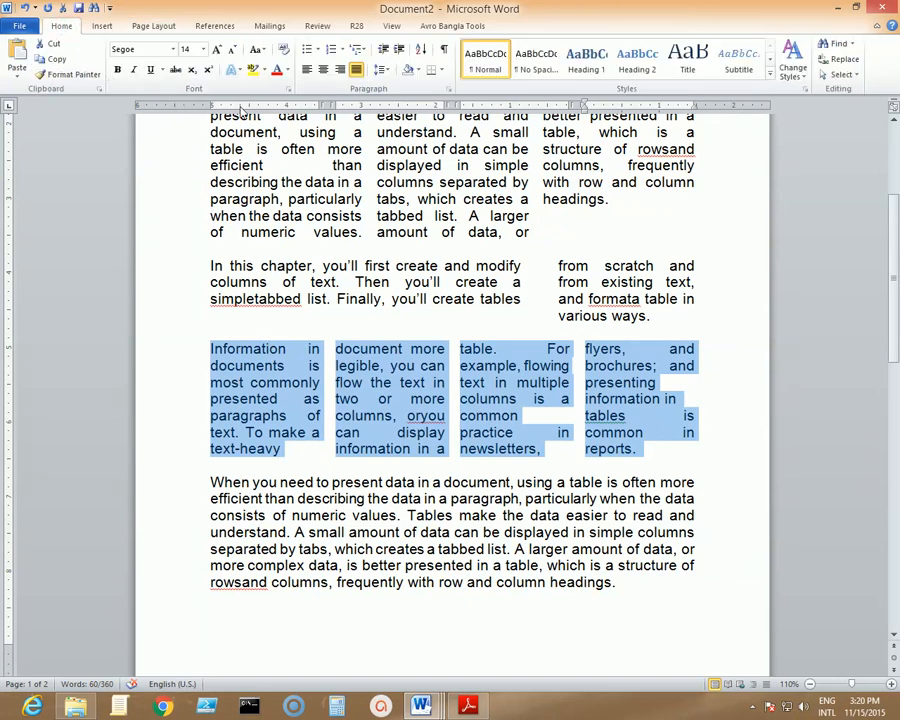
left_click(263, 69)
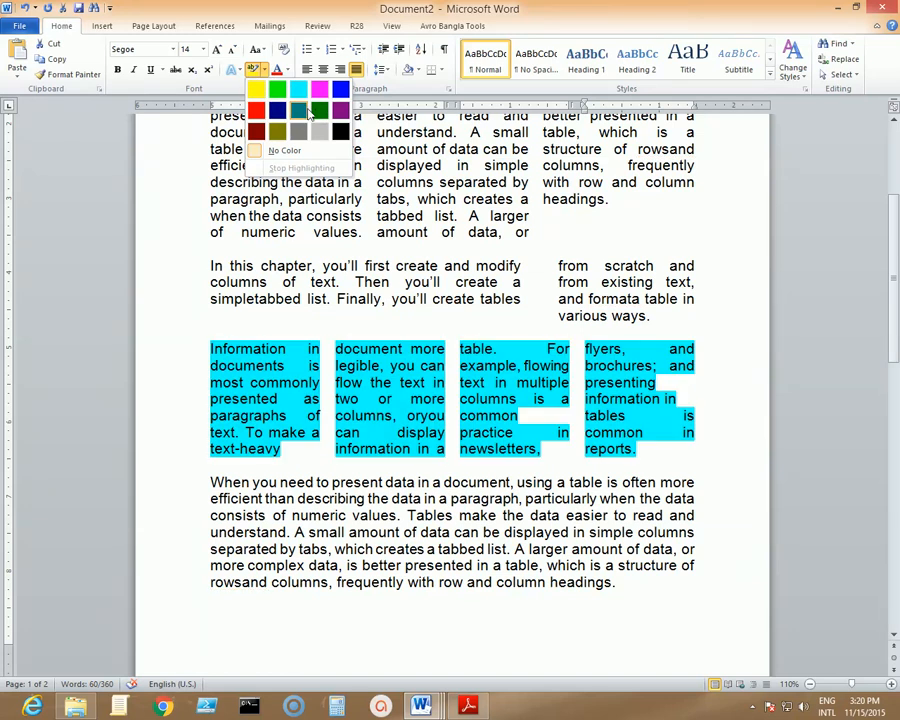
left_click(319, 137)
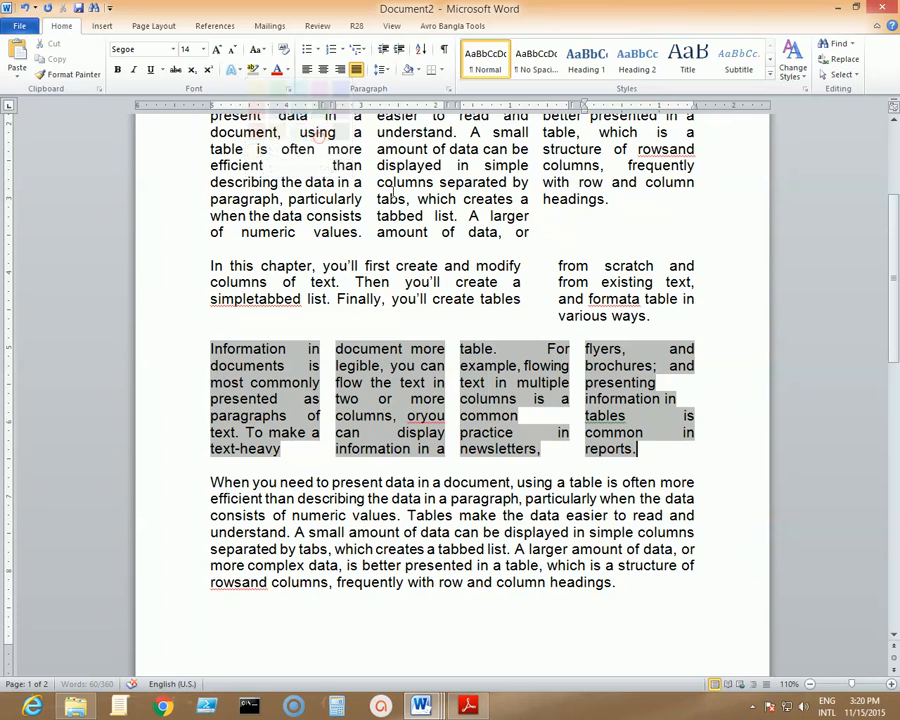
left_click(506, 300)
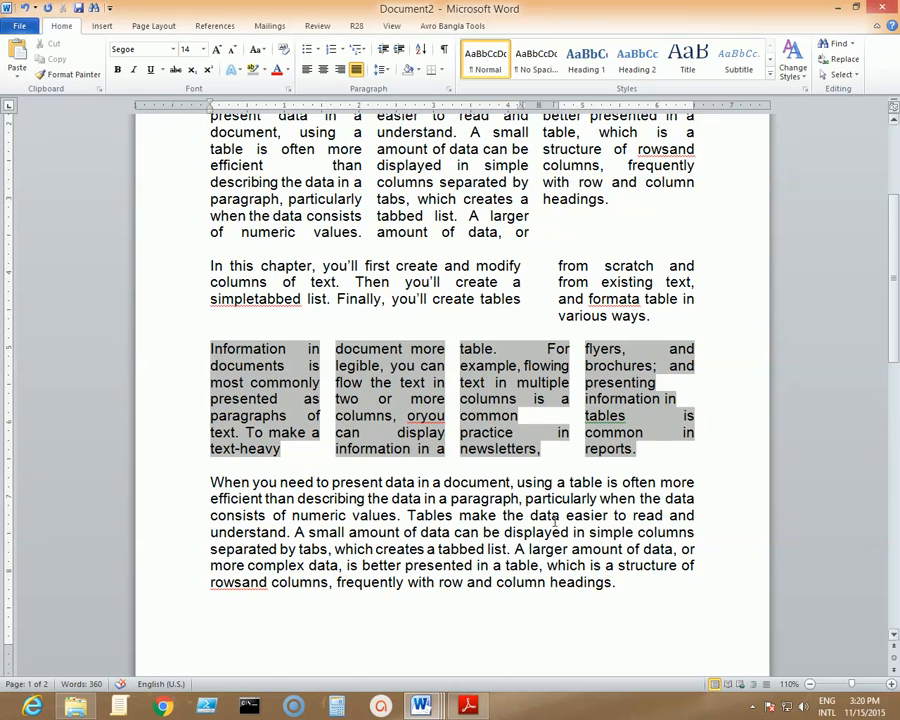
Check the class topic list in the MS Word Practice File document, and return to Document2.
scroll(596, 546, "down", 5)
scroll(600, 542, "down", 7)
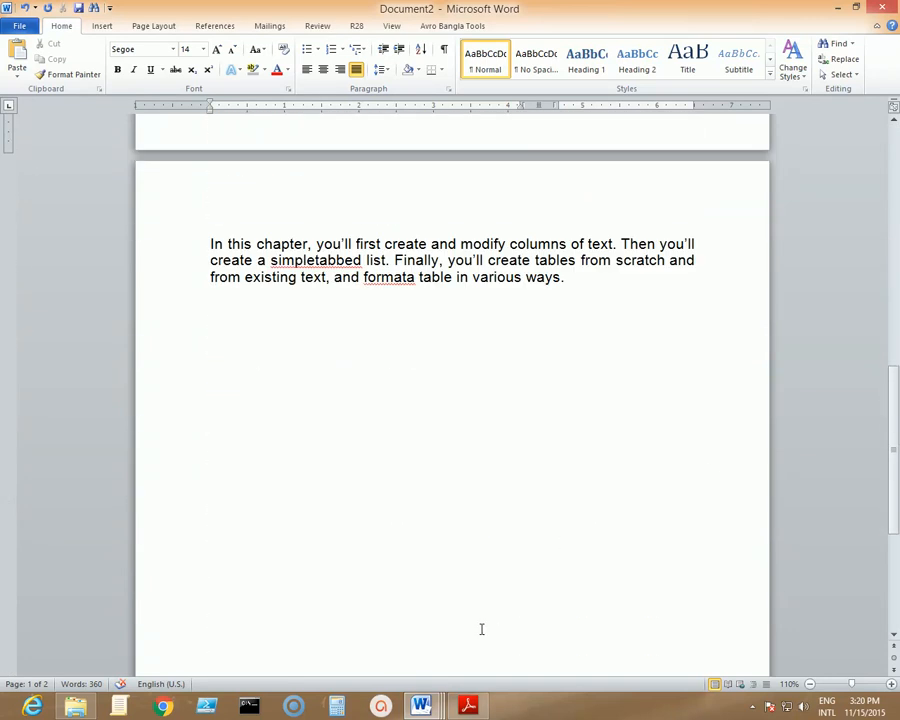
mouse_move(422, 706)
left_click(240, 628)
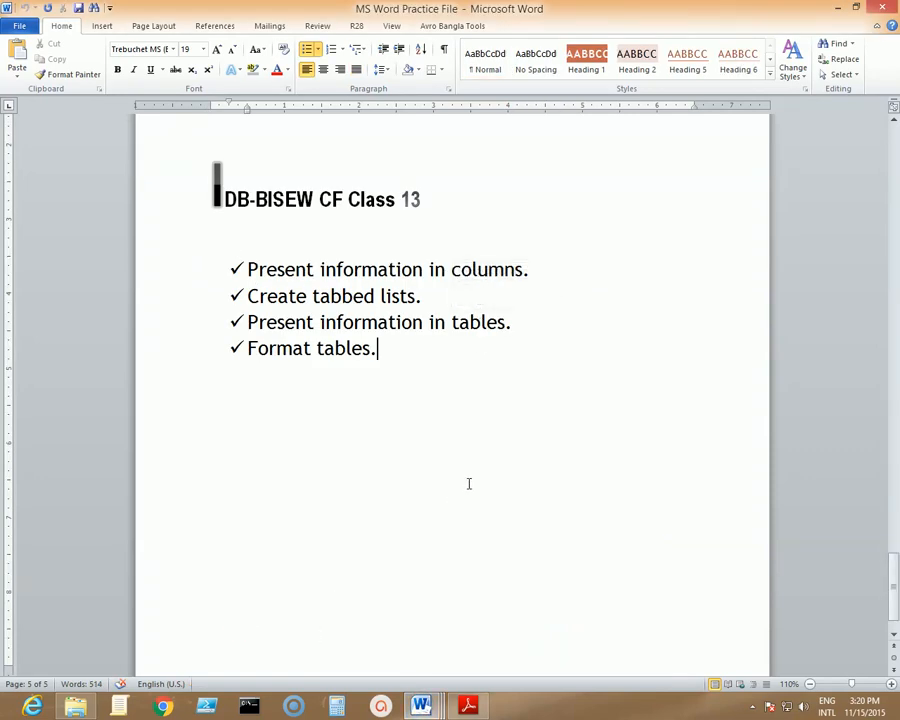
mouse_move(428, 706)
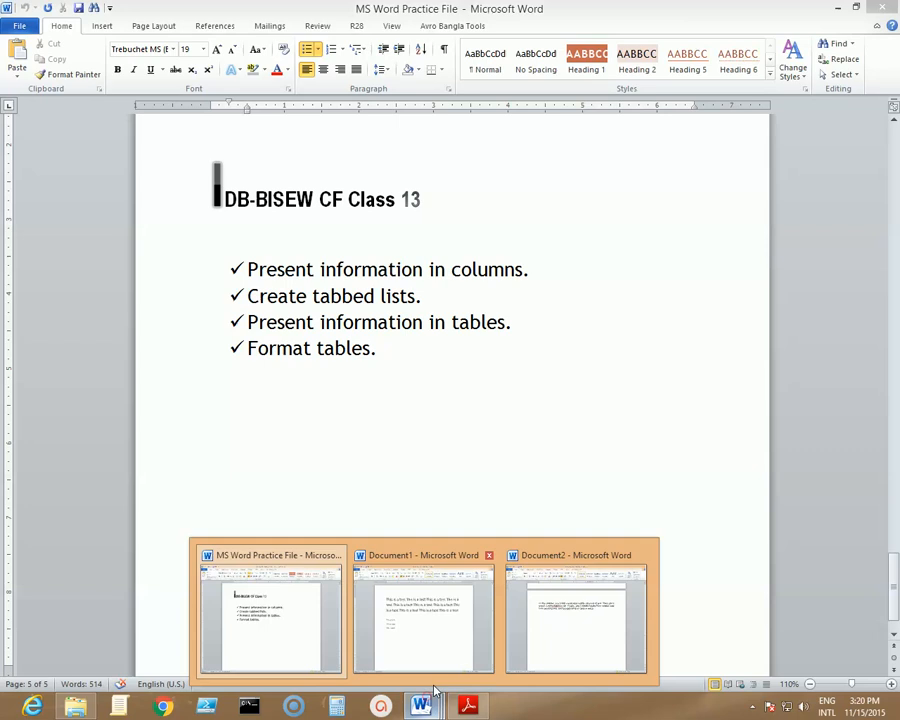
left_click(570, 606)
Enter the heading "Name" on a new line below the last "In this chapter" paragraph on page 2.
scroll(518, 461, "down", 3)
scroll(518, 461, "up", 10)
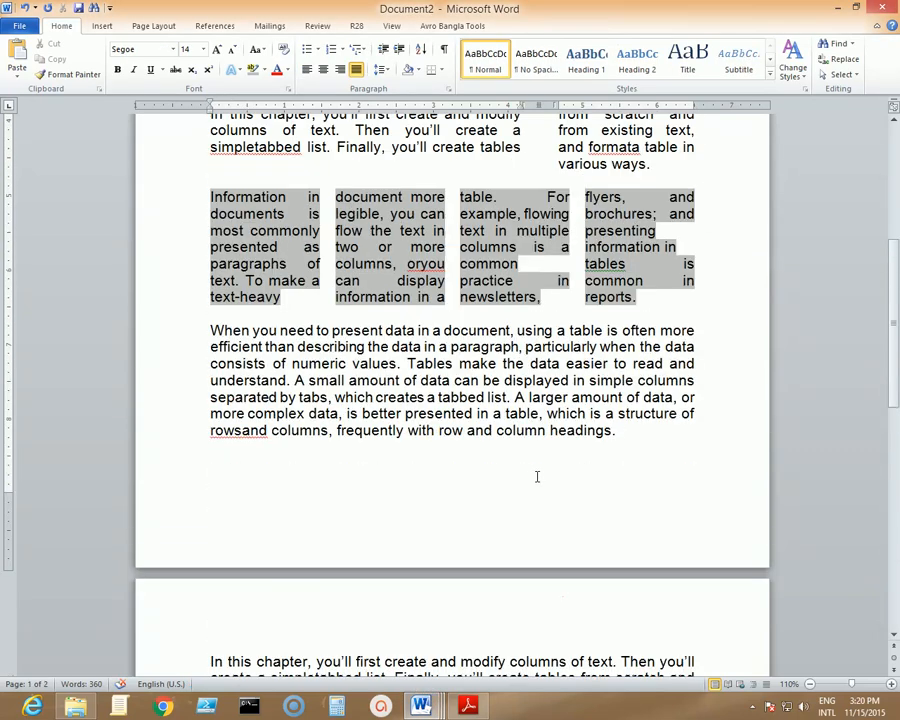
scroll(534, 474, "down", 5)
scroll(554, 498, "down", 3)
left_click(624, 295)
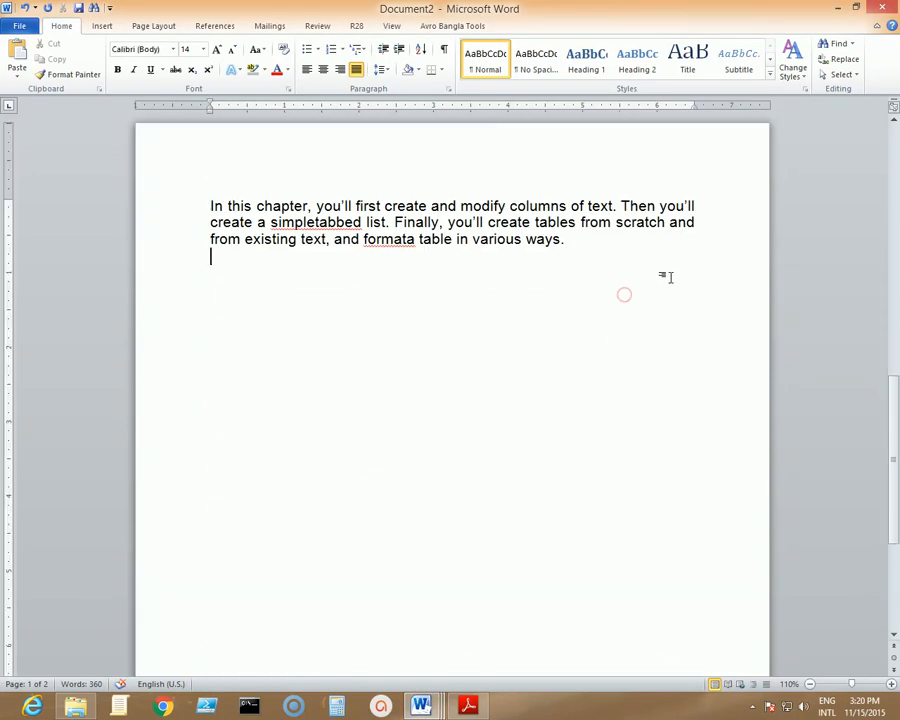
key("Return")
type("Name")
Enlarge the "Name" heading to 23 pt and deselect it.
triple_click(669, 277)
key("ctrl+bracketright")
key("ctrl+bracketright")
key("ctrl+bracketright")
key("ctrl+bracketright")
key("ctrl+bracketright")
key("ctrl+bracketright")
key("ctrl+bracketright")
key("ctrl+bracketright")
key("ctrl+bracketright")
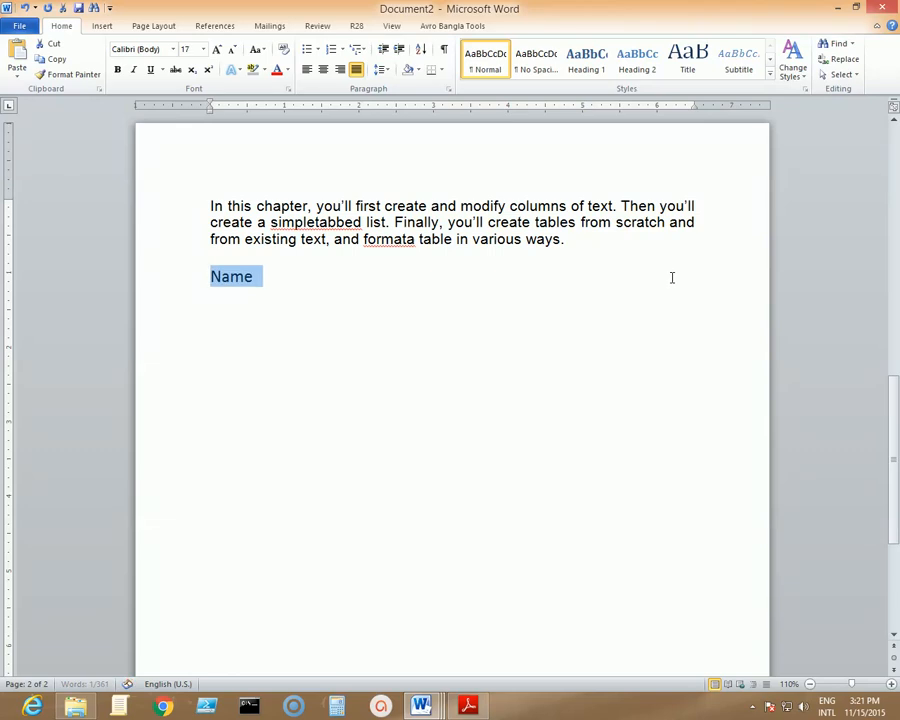
key("Left")
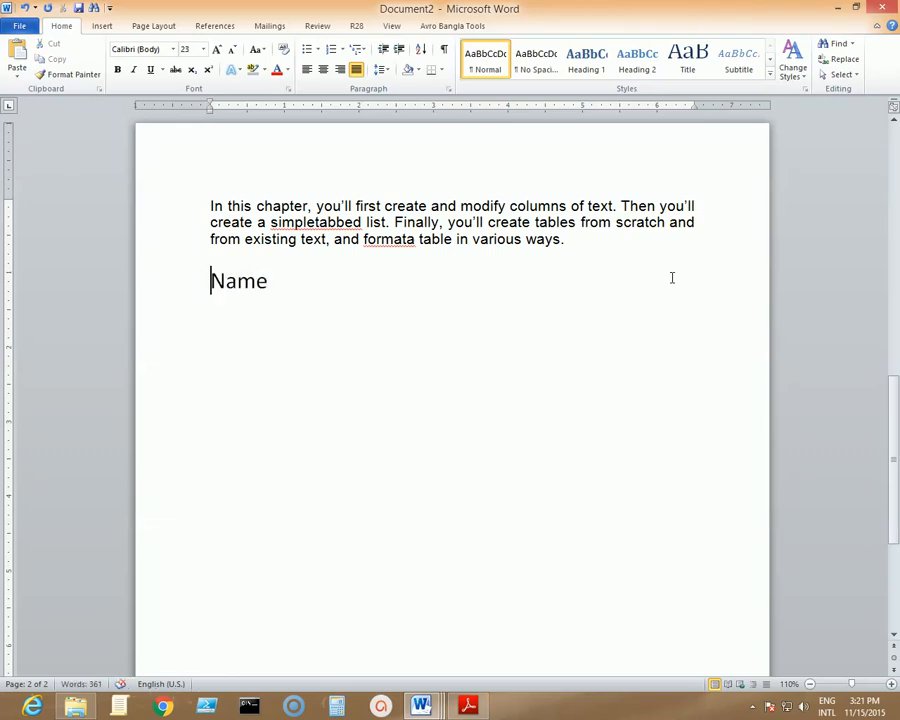
Add the headings "Age" and "Salary" on the "Name" line, aligned at left tab stops at 2" and 4".
key("Right")
key("Right")
key("Right")
key("Right")
key("Tab")
type("Age")
type("Salary")
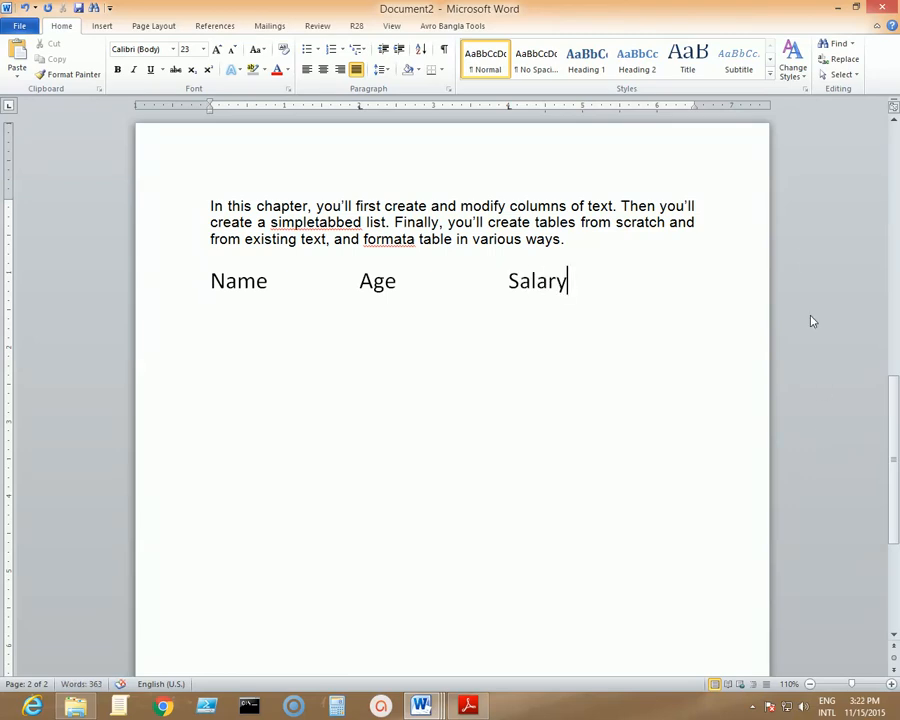
Add a left tab stop at 6", enter the heading "Sex" there and start a new line.
left_click(658, 107)
key("Tab")
key("Tab")
type("Sex")
key("Return")
Underline each of the headings Name, Age, Salary and Sex separately, leaving the gaps between them plain.
key("Up")
key("shift+End")
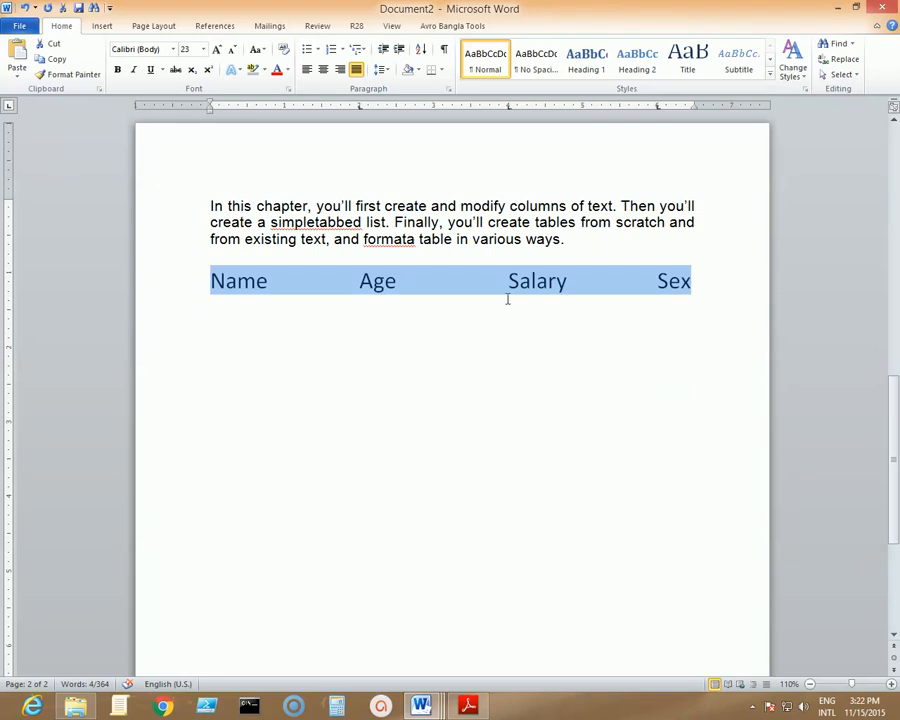
double_click(262, 281)
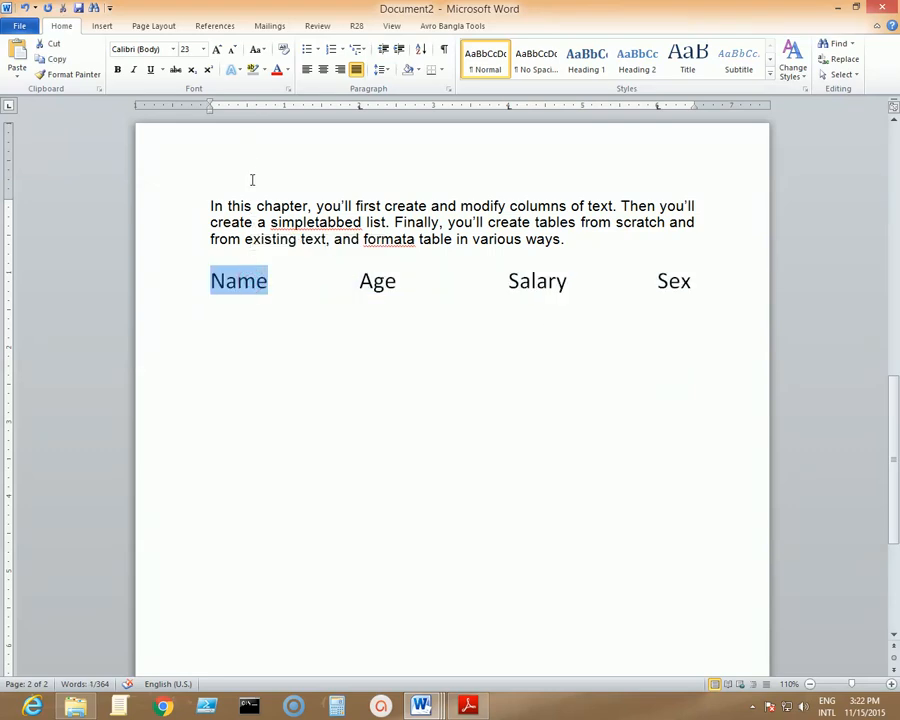
key("ctrl+u")
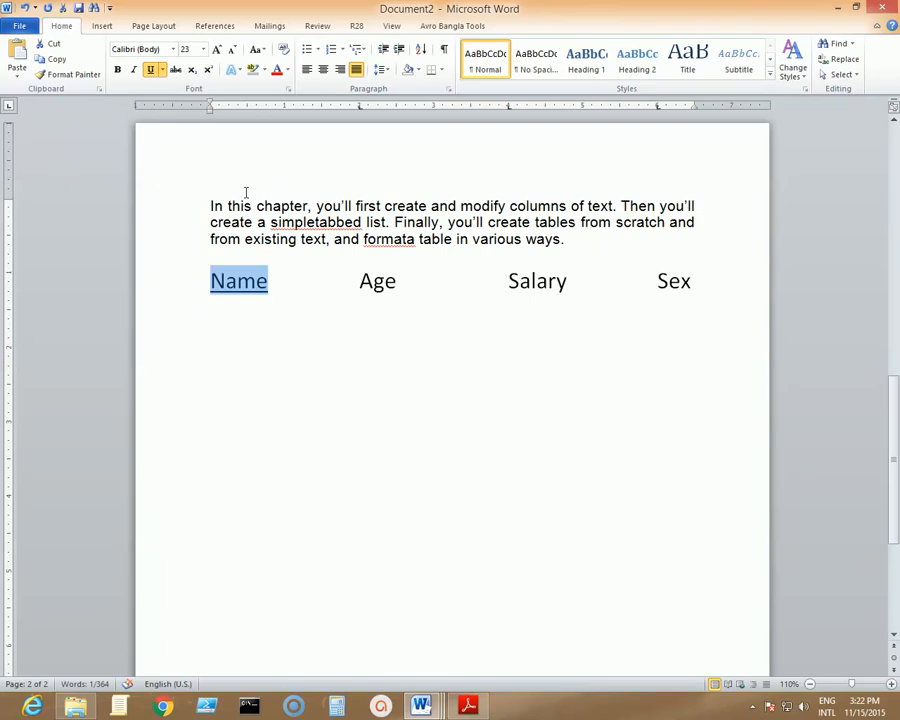
double_click(378, 288)
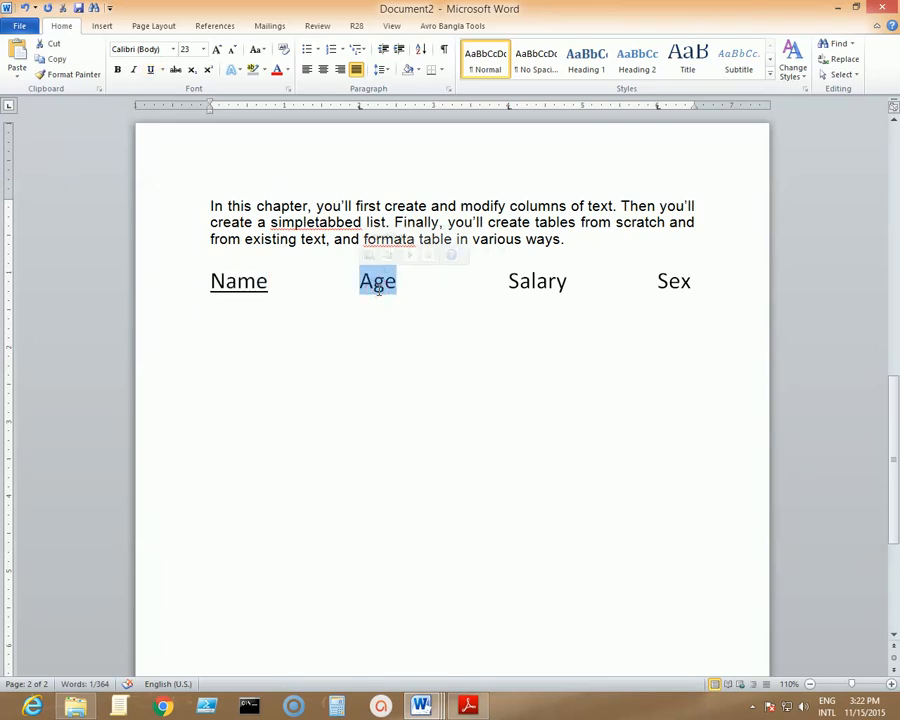
key("ctrl+u")
left_click(546, 287)
double_click(546, 287)
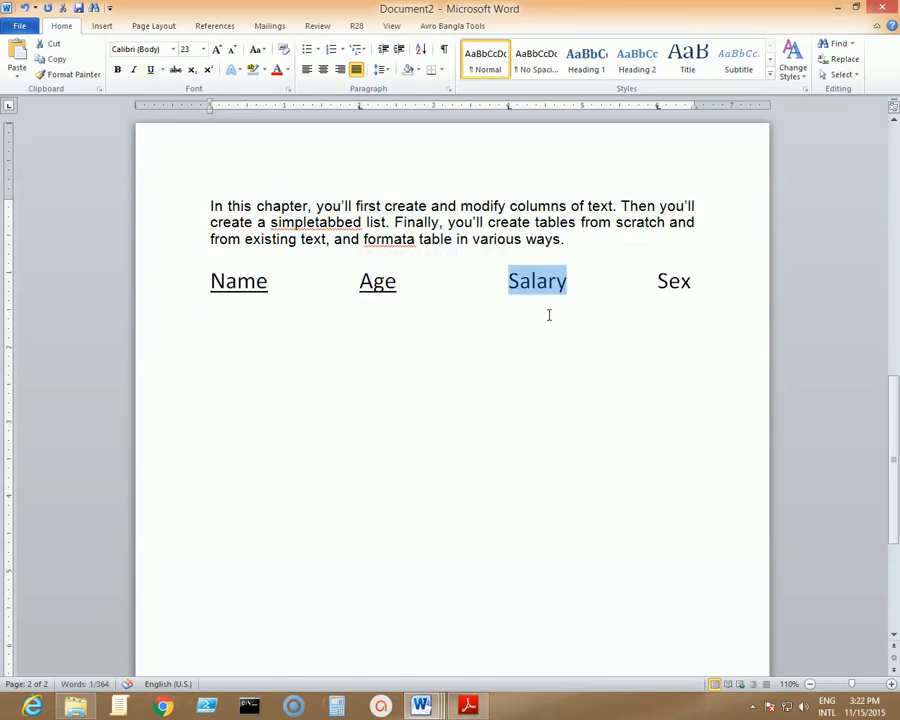
key("ctrl+u")
left_click(663, 282)
double_click(663, 282)
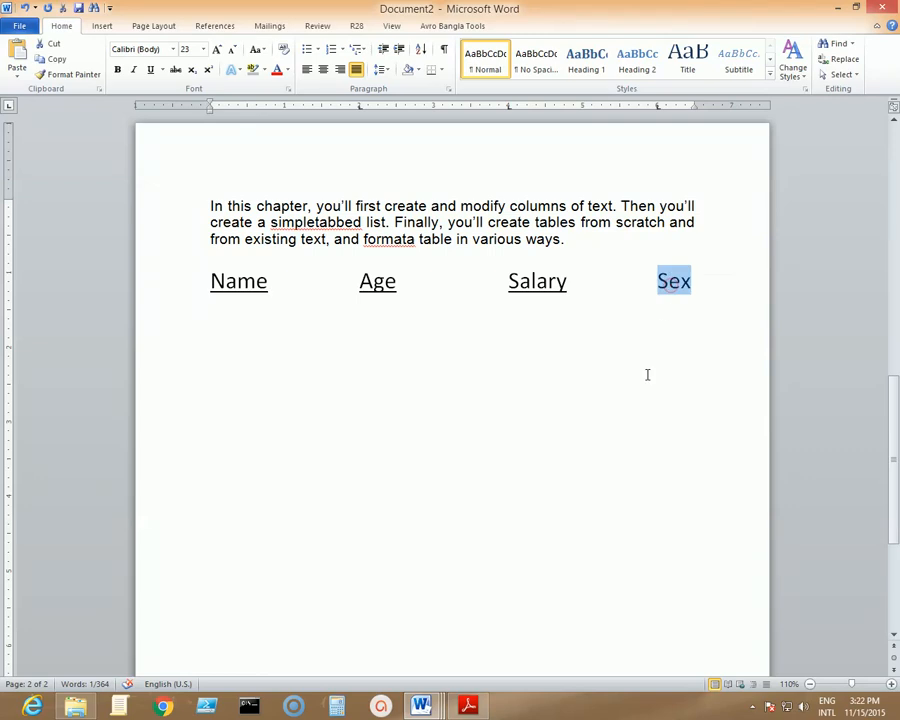
key("ctrl+u")
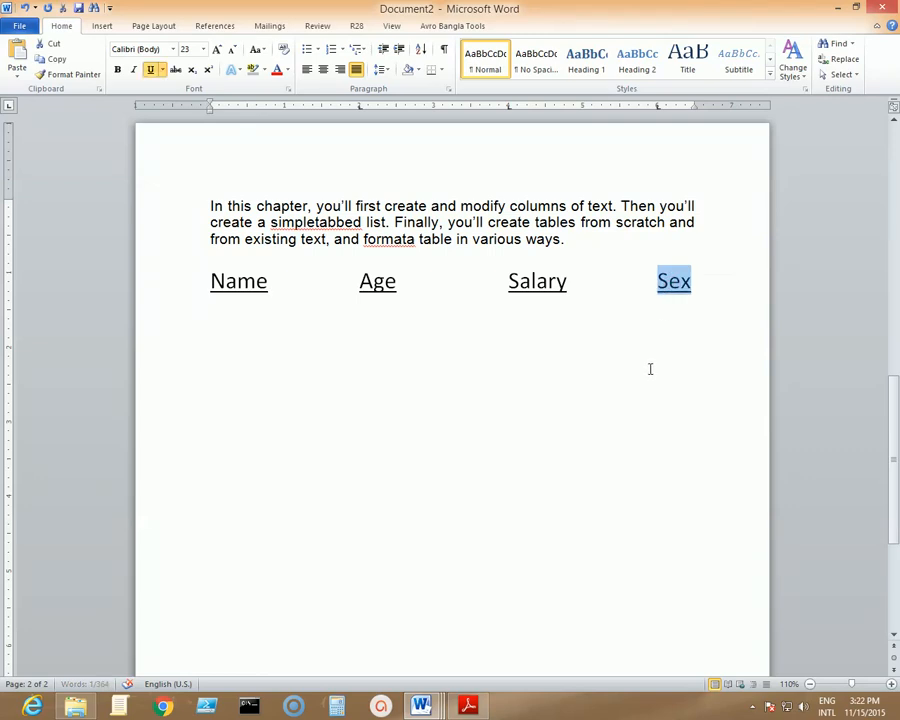
Fill in the first row below the headings with the person's name, 27, 40K and M, and start a new line.
left_click(744, 314)
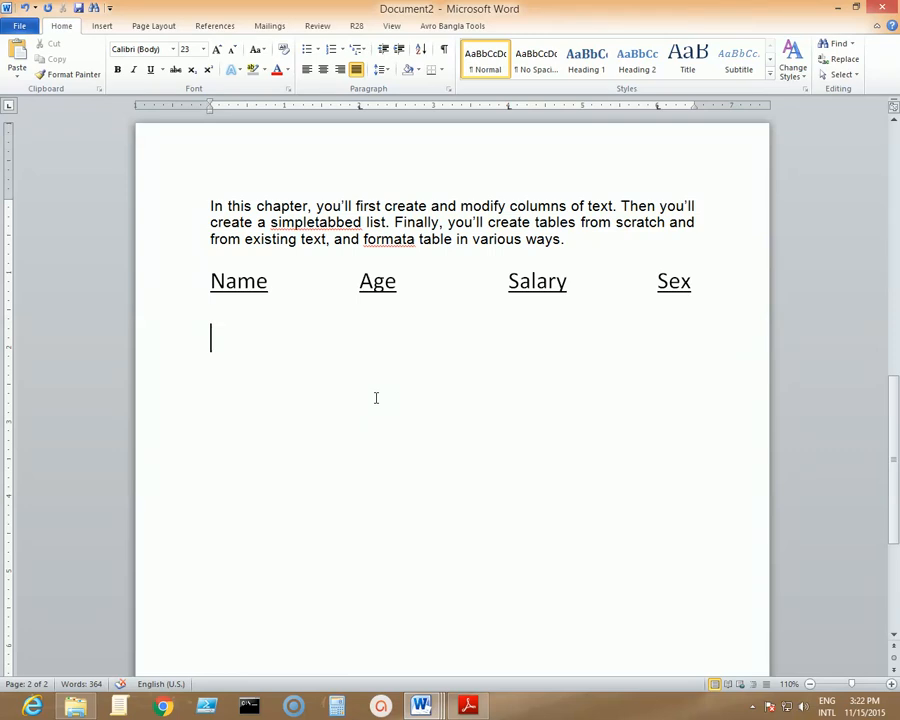
type("sultan")
key("Tab")
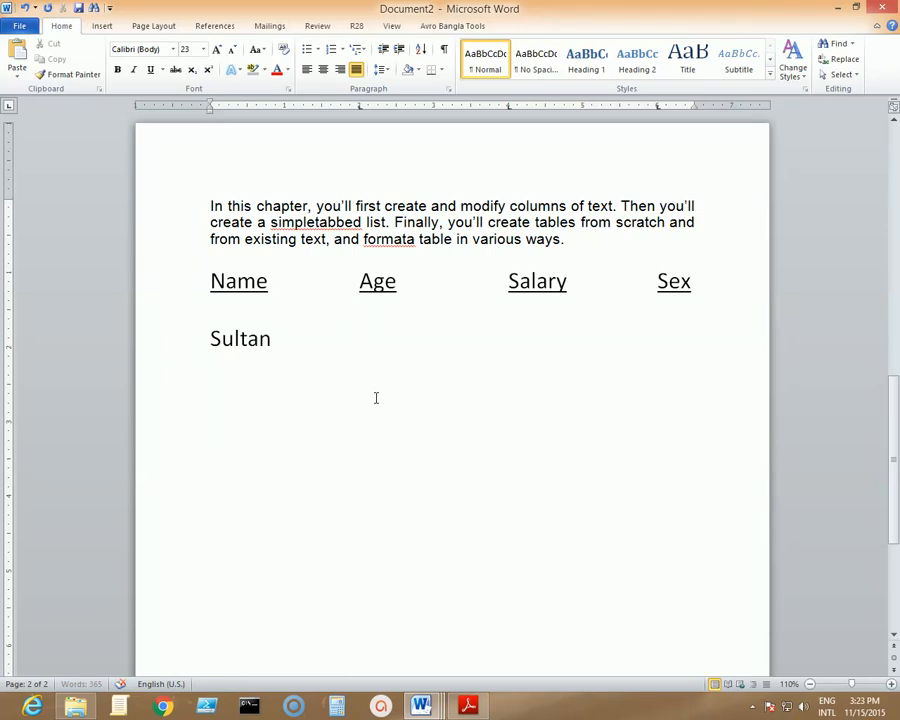
type("27")
key("Tab")
type("40K")
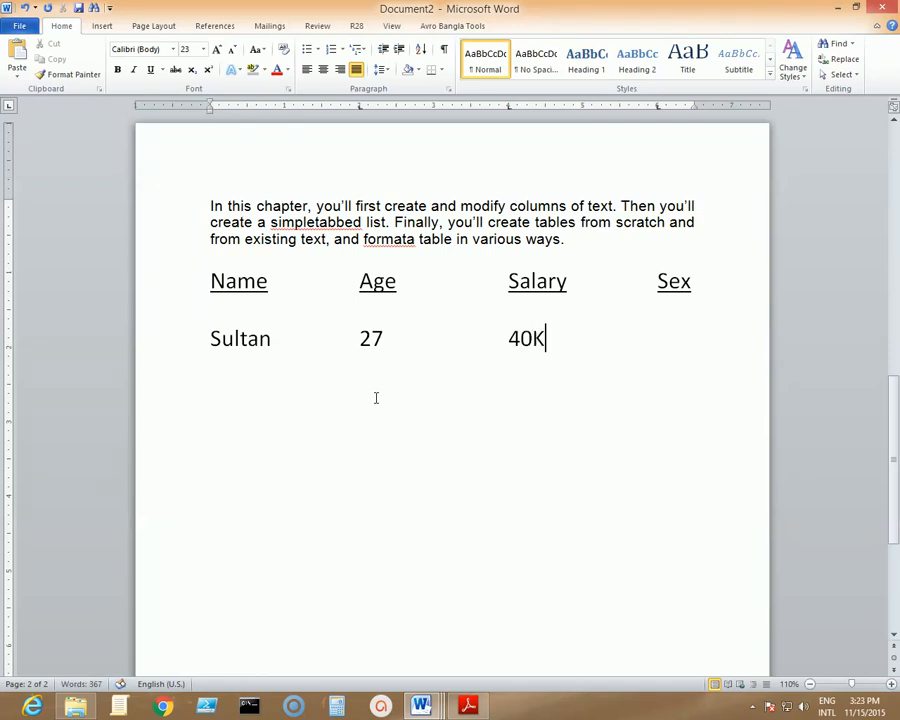
key("Tab")
type("M")
key("Return")
Fill in the second row of the tabbed list with the person's name, 28, 35K and M.
type("zahid")
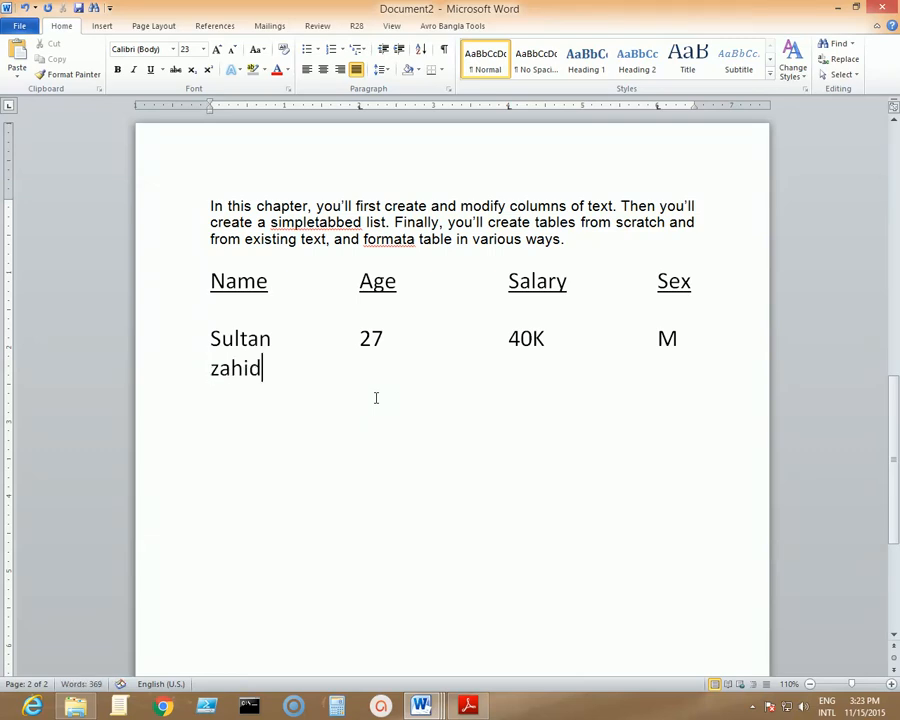
key("Tab")
type("28")
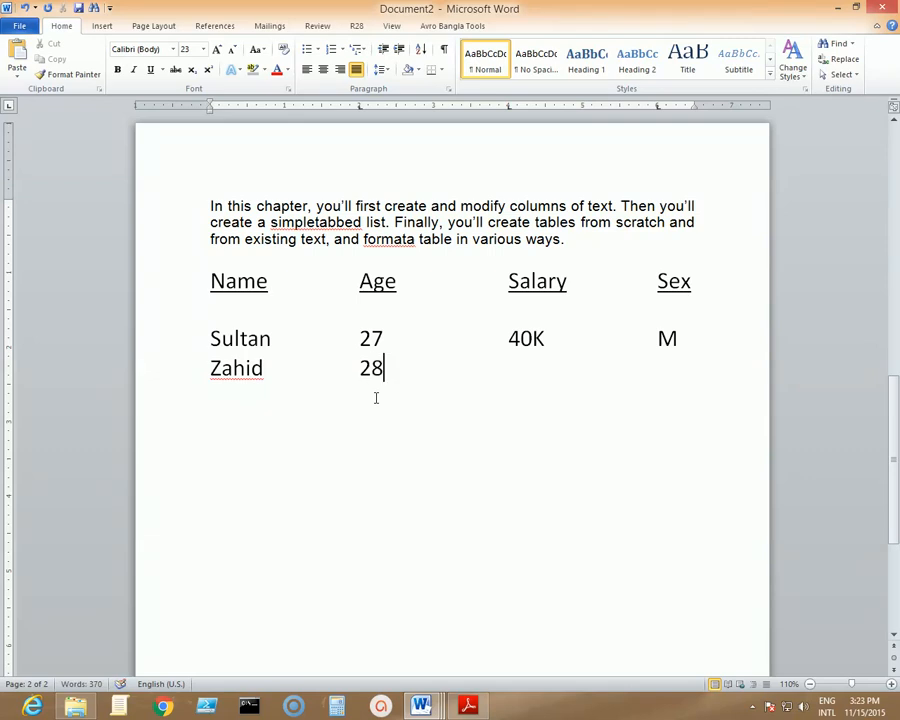
key("Tab")
type("35K")
key("Tab")
type("M")
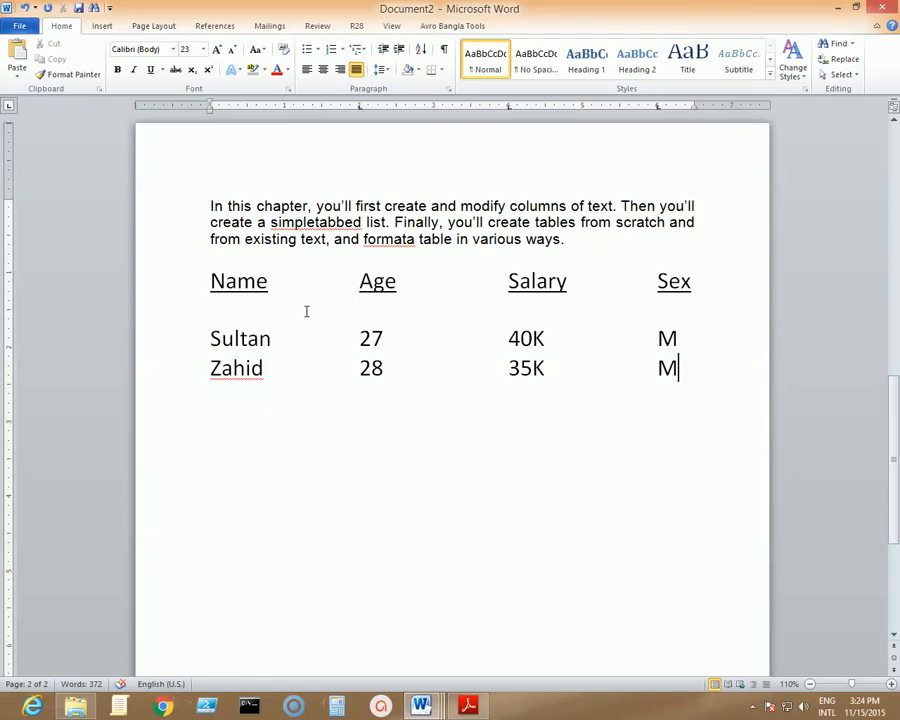
Create a new blank document and open the Tabs settings for its paragraph.
key("ctrl+n")
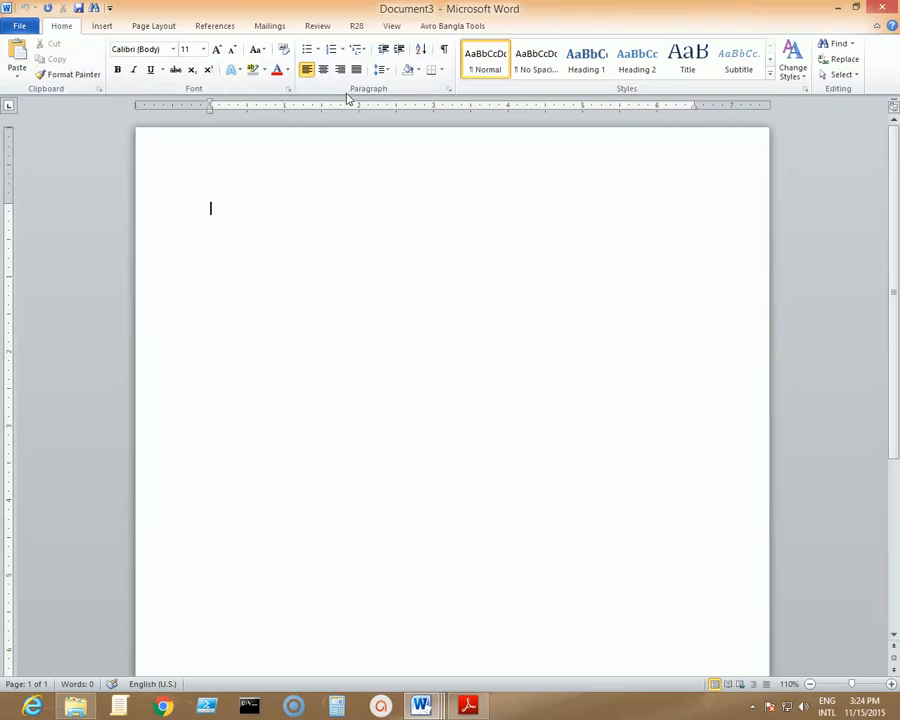
left_click(448, 91)
left_click_drag(580, 172, 567, 157)
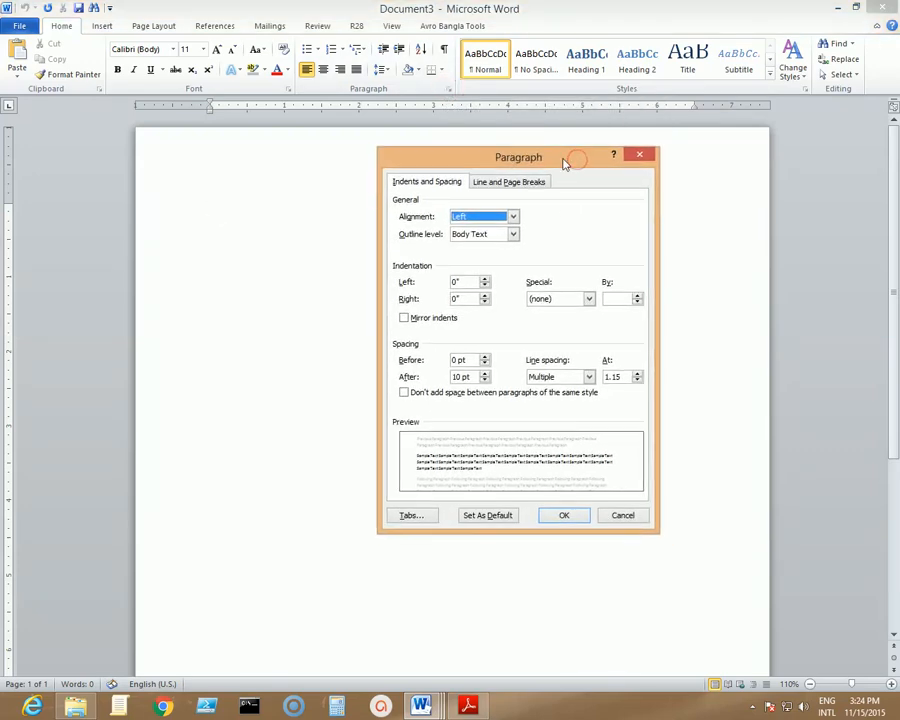
left_click(410, 516)
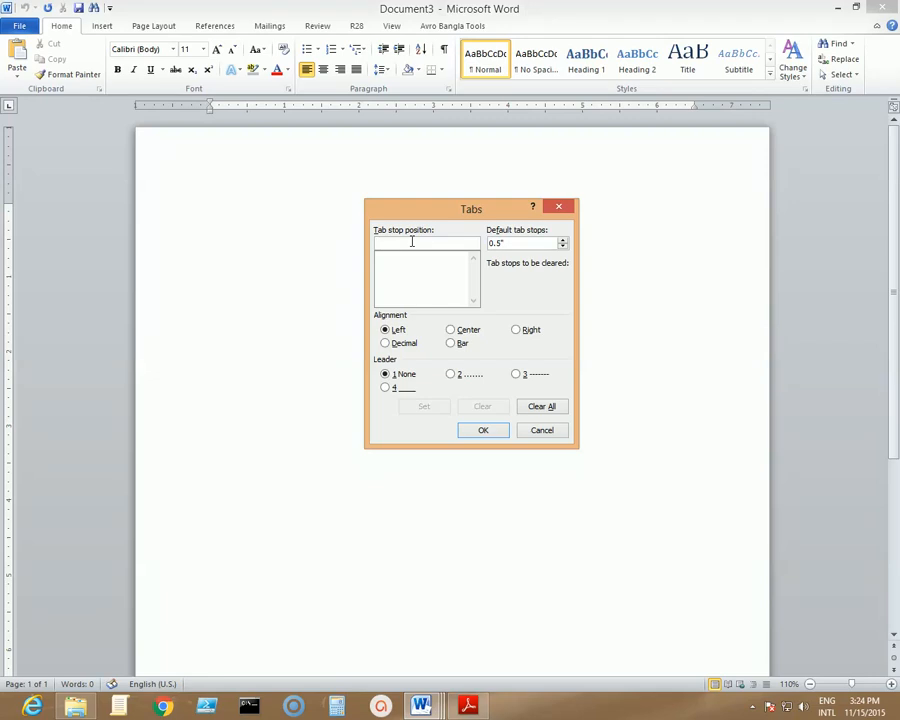
Set left tab stops with no leader at 1", 2", 3" and 5" and apply them.
type("1")
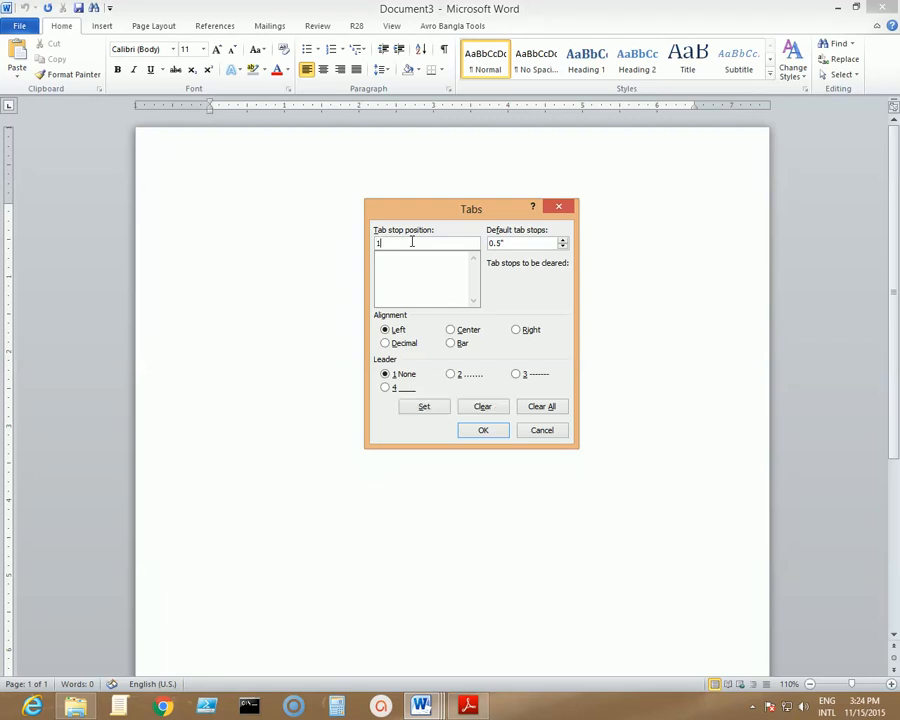
left_click(407, 406)
type("2")
left_click(438, 410)
type("2")
key("BackSpace")
type("3")
left_click(424, 406)
type("5")
left_click(418, 407)
left_click(483, 430)
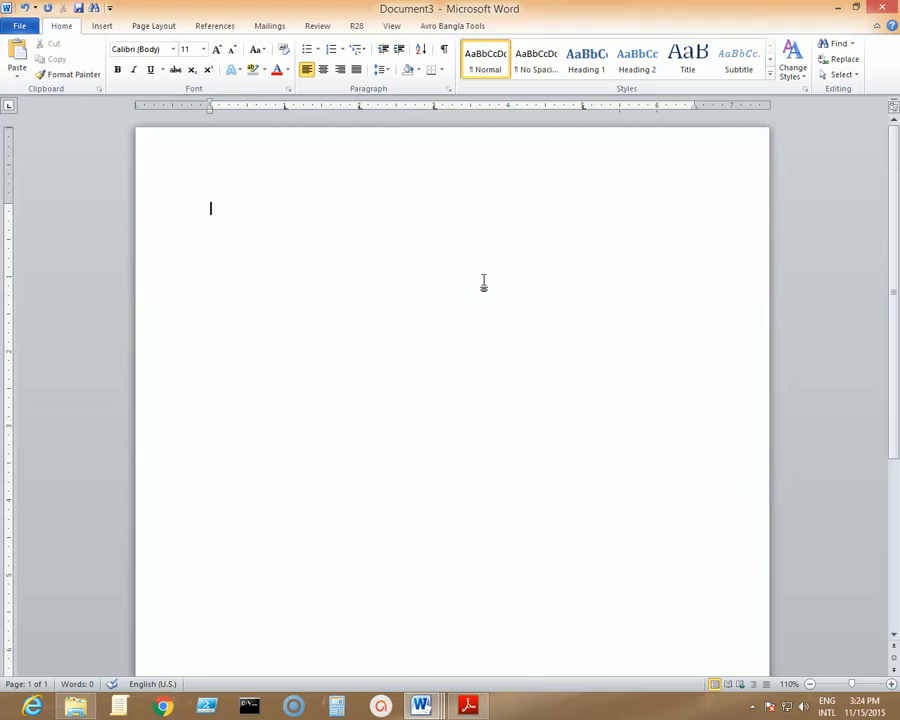
Enter the tab-separated headings "Name", "Age", "Salary" and "Sex" on the first line.
type("N")
key("BackSpace")
type("Name\t\tAge")
key("Tab")
type("Salary\t")
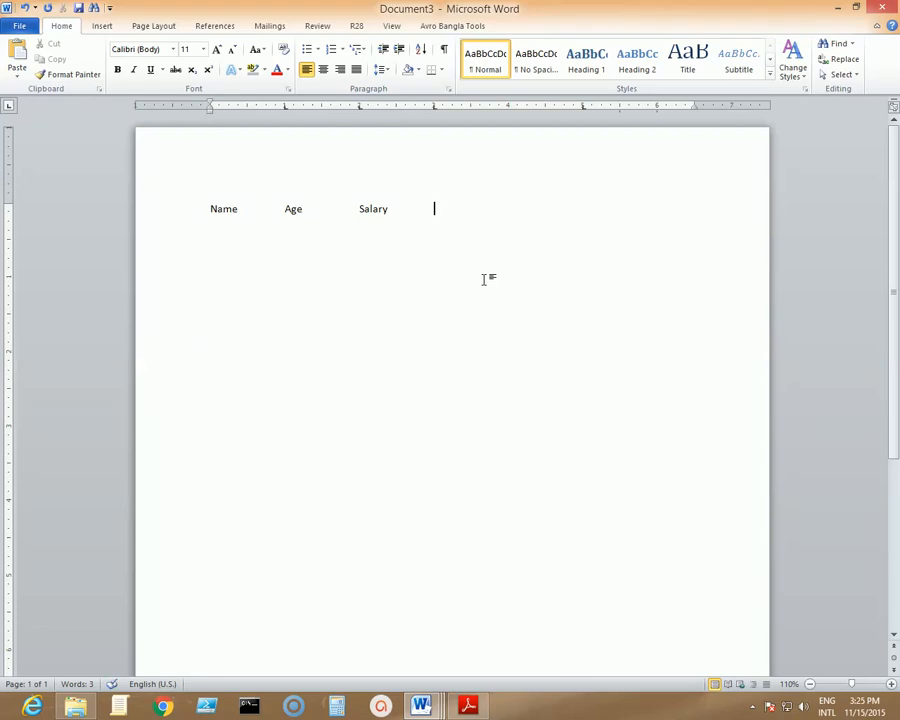
type("Sex")
Add the heading "Address" at the 5" tab stop after "Sex", removing any surplus tabs.
key("Tab")
key("Tab")
key("Tab")
key("Tab")
key("BackSpace")
key("BackSpace")
key("BackSpace")
key("BackSpace")
key("Tab")
type("Addre")
Enlarge the entire heading line from "Name" to "Address" to 22 pt.
key("ctrl+a")
key("ctrl+bracketright")
key("ctrl+bracketright")
key("ctrl+bracketright")
key("ctrl+bracketright")
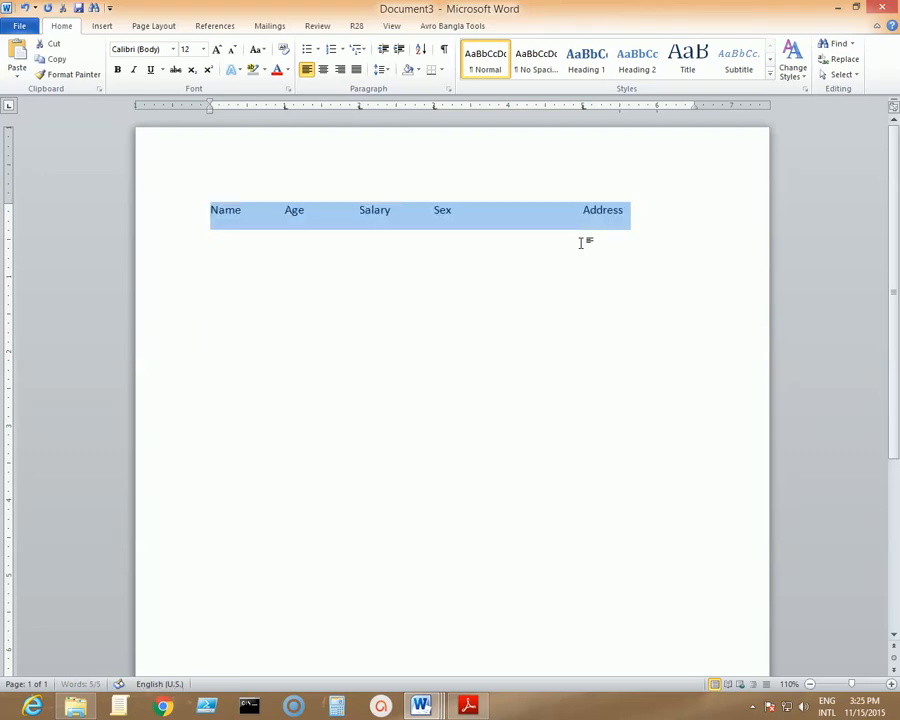
key("ctrl+bracketright")
key("ctrl+bracketright")
key("ctrl+bracketright")
key("ctrl+bracketright")
key("ctrl+bracketright")
key("ctrl+bracketright")
key("ctrl+bracketright")
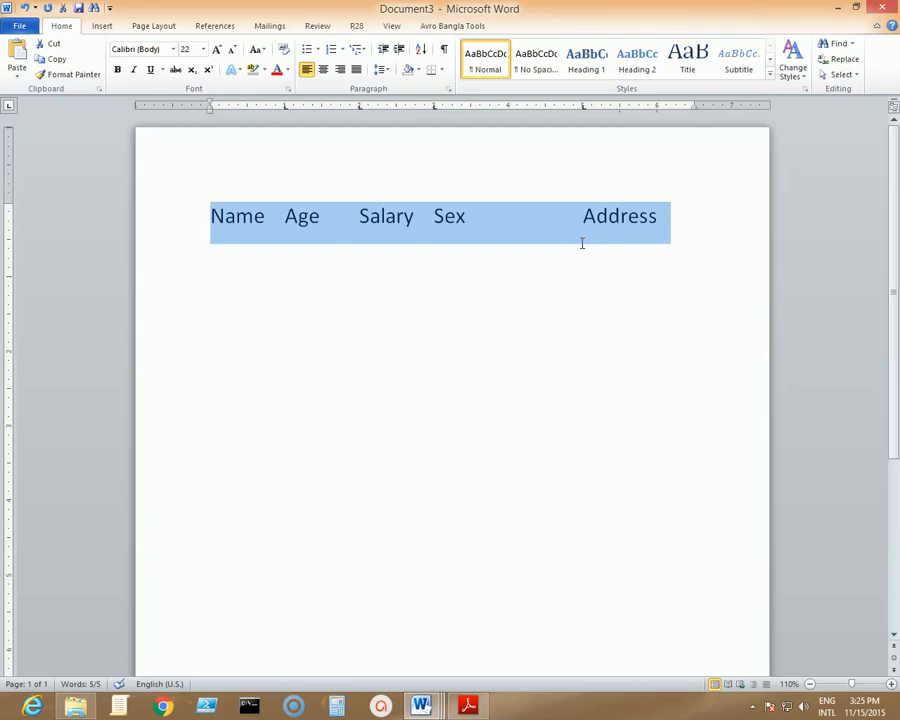
Close Document3 with the tabbed heading line and discard its changes.
key("Right")
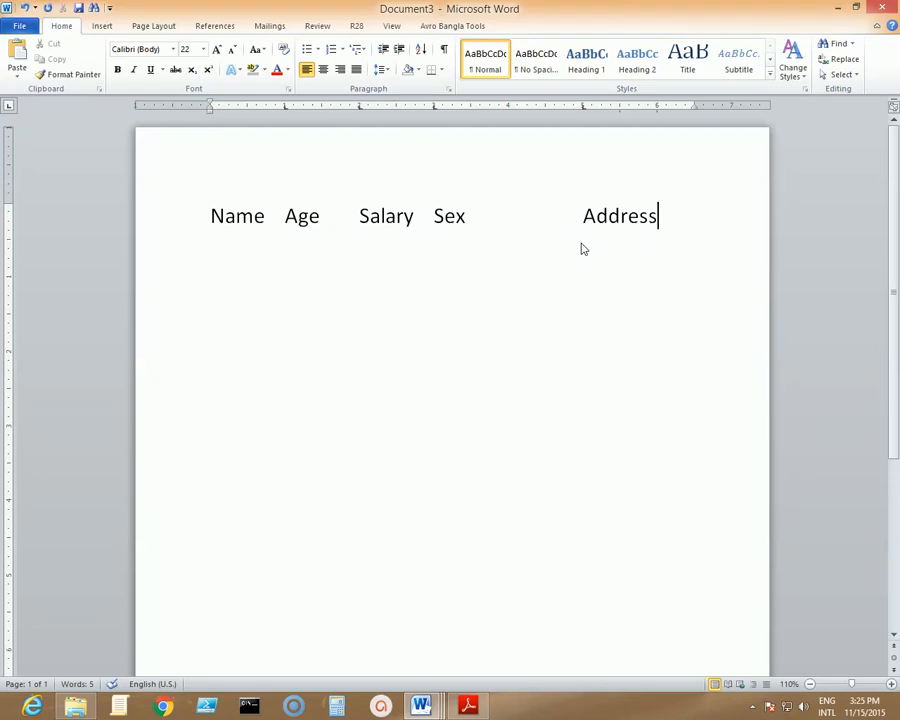
left_click(882, 7)
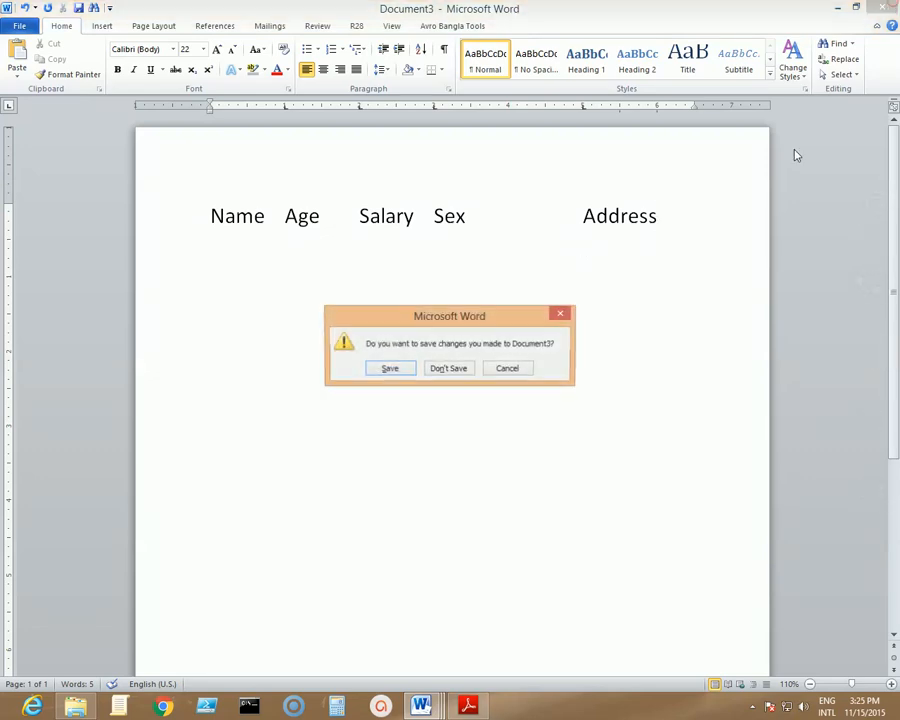
left_click(459, 370)
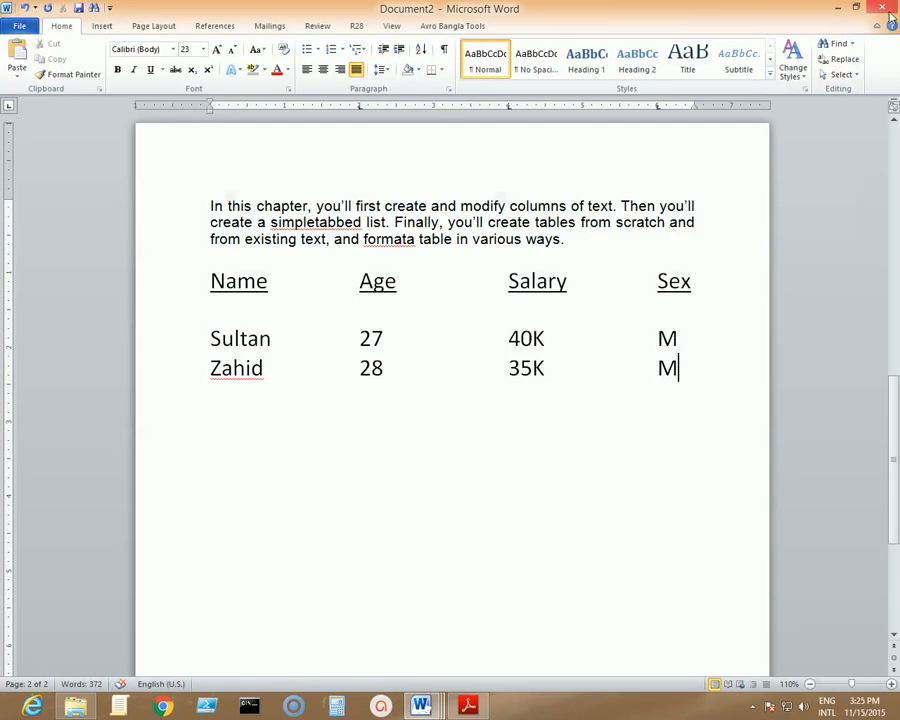
Close Document2 with the tabbed Name, Age, Salary and Sex list without saving it.
scroll(810, 486, "up", 3)
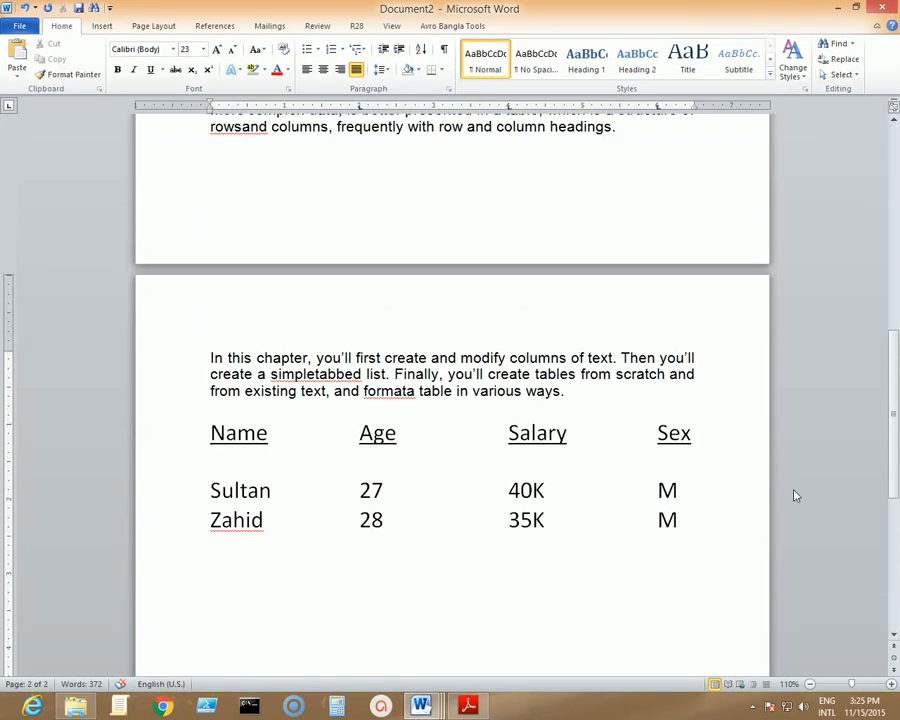
scroll(744, 501, "up", 2)
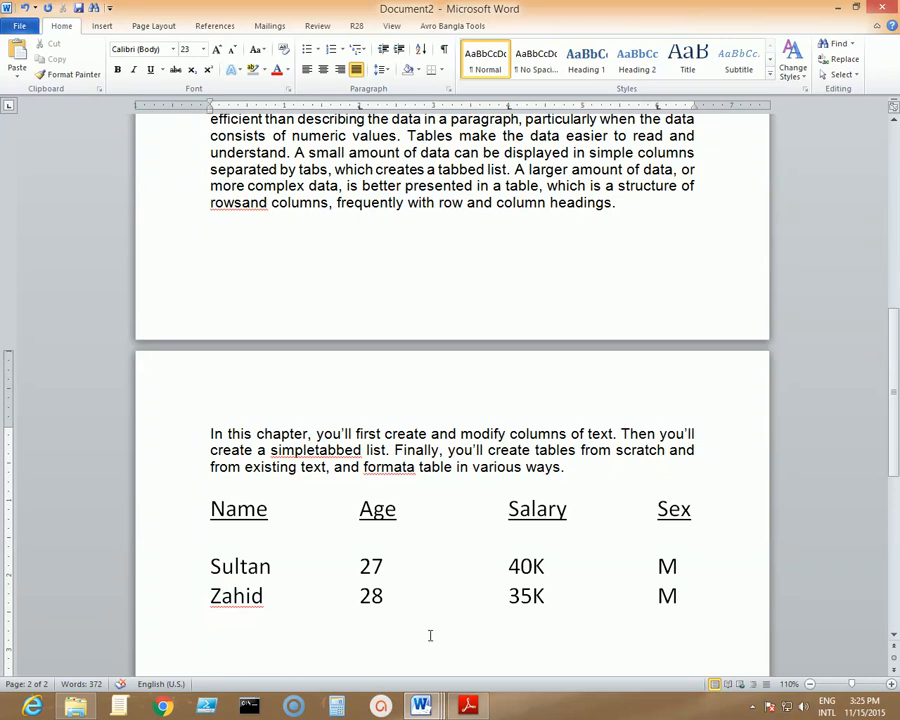
scroll(536, 633, "down", 7)
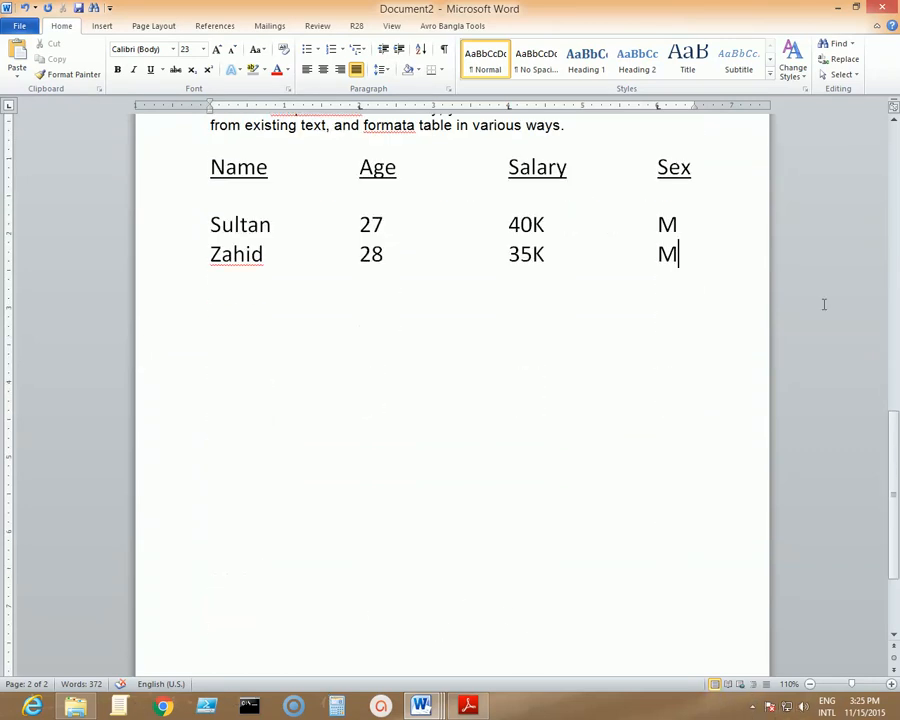
left_click(891, 8)
left_click(467, 369)
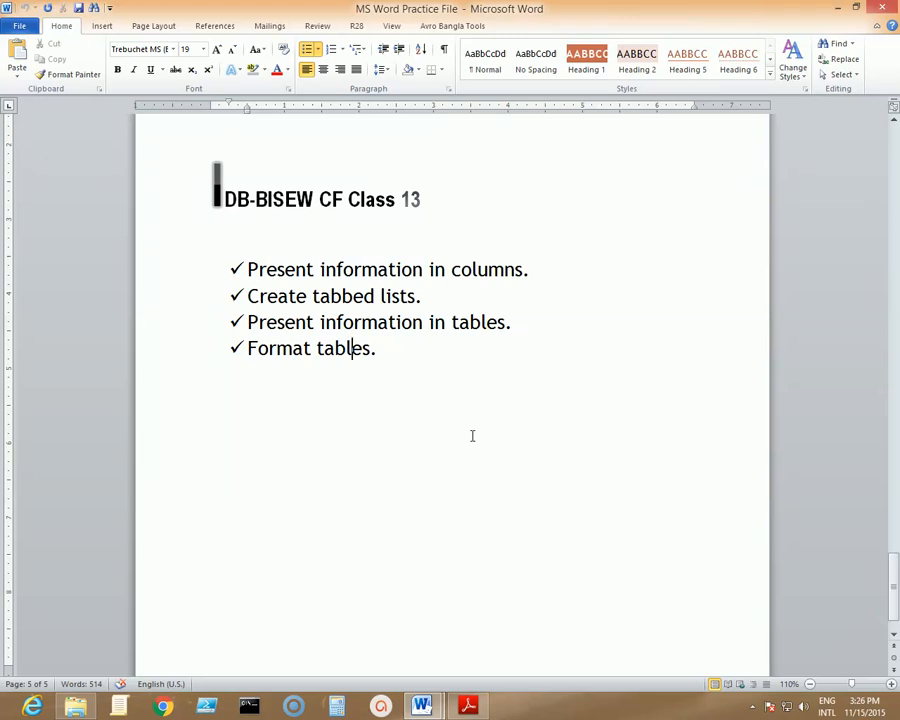
left_click(752, 707)
left_click(751, 634)
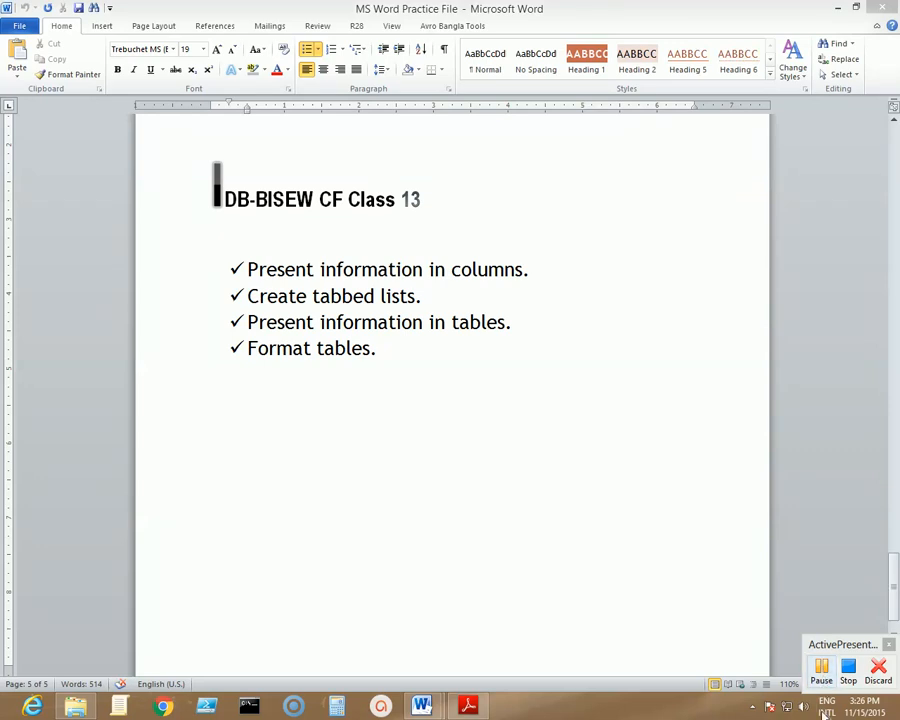
left_click(822, 668)
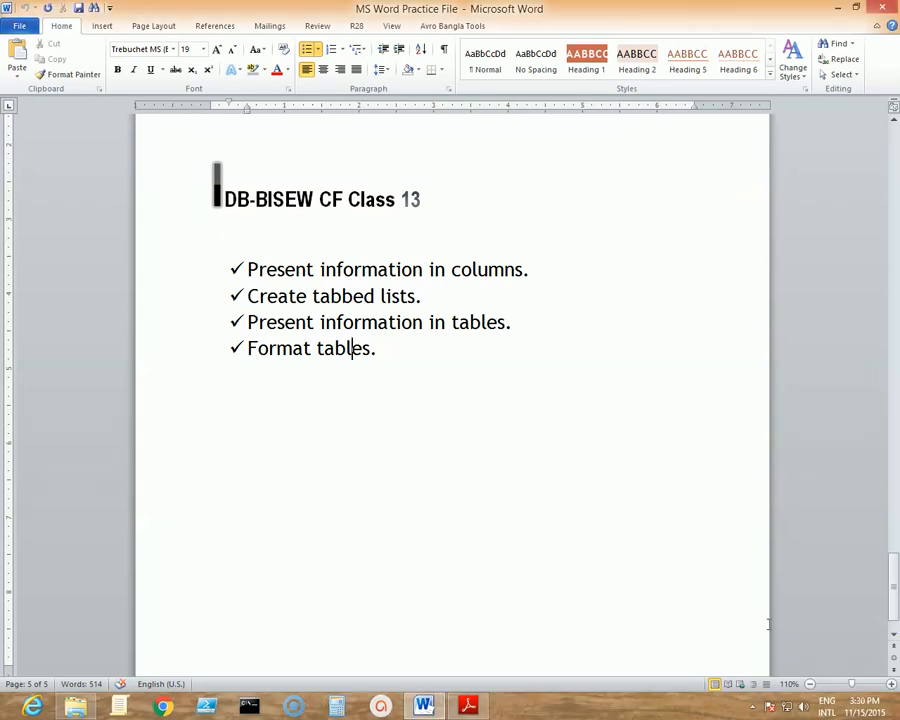
left_click(755, 710)
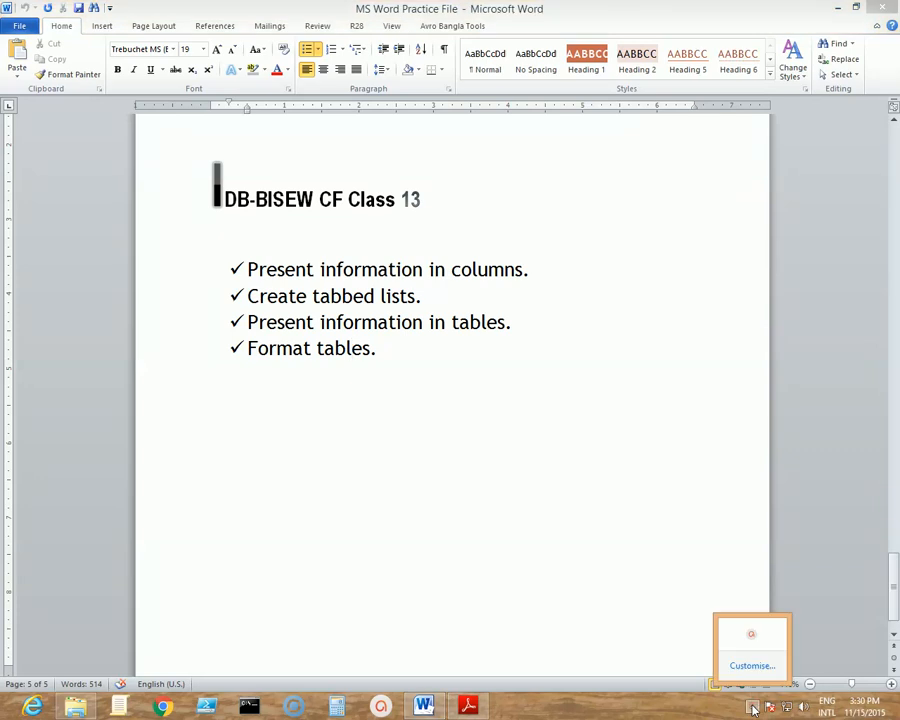
left_click(494, 472)
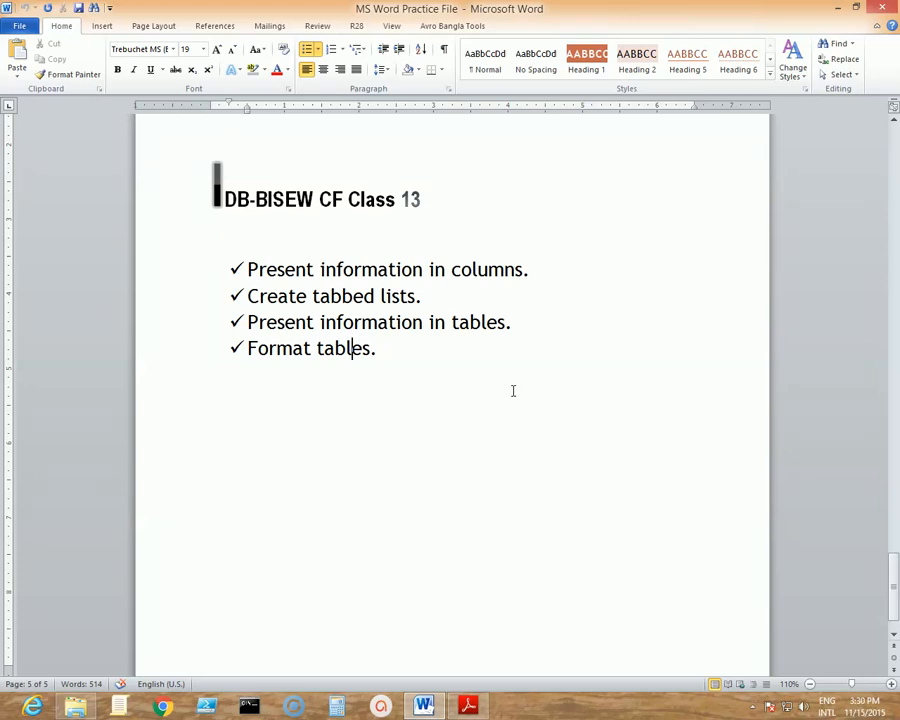
Create a new blank document.
key("ctrl+n")
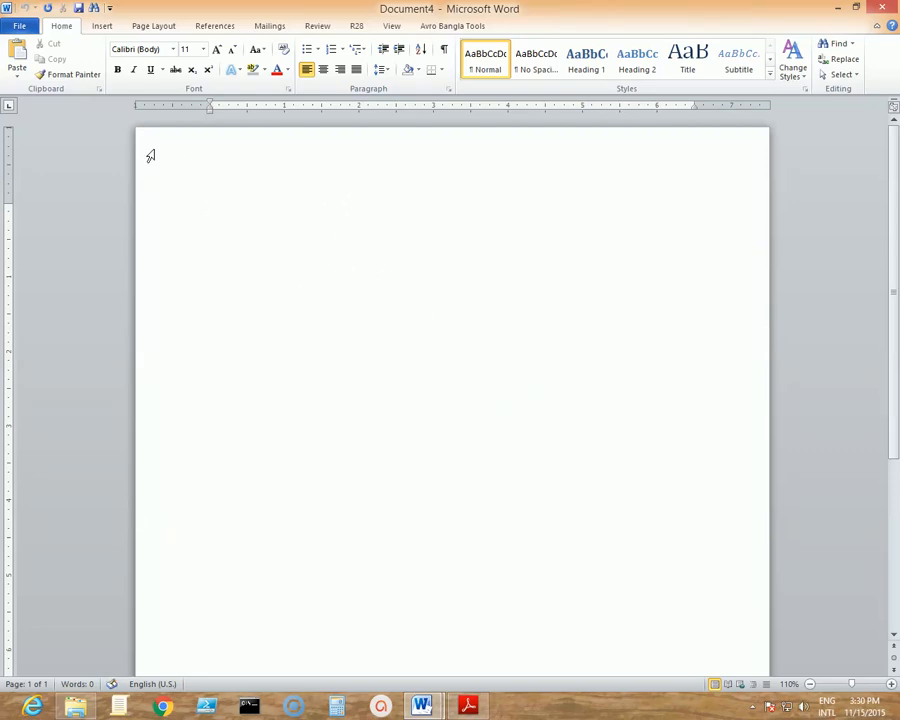
Insert a table with 5 columns and 6 rows from the sizing grid and undo the insertion.
left_click(106, 27)
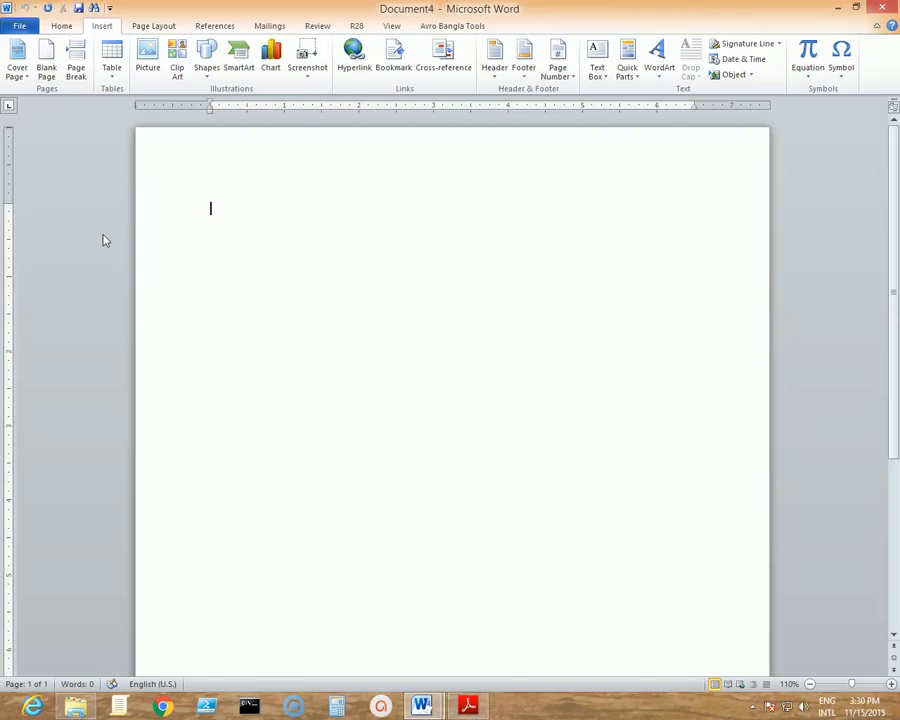
left_click(111, 68)
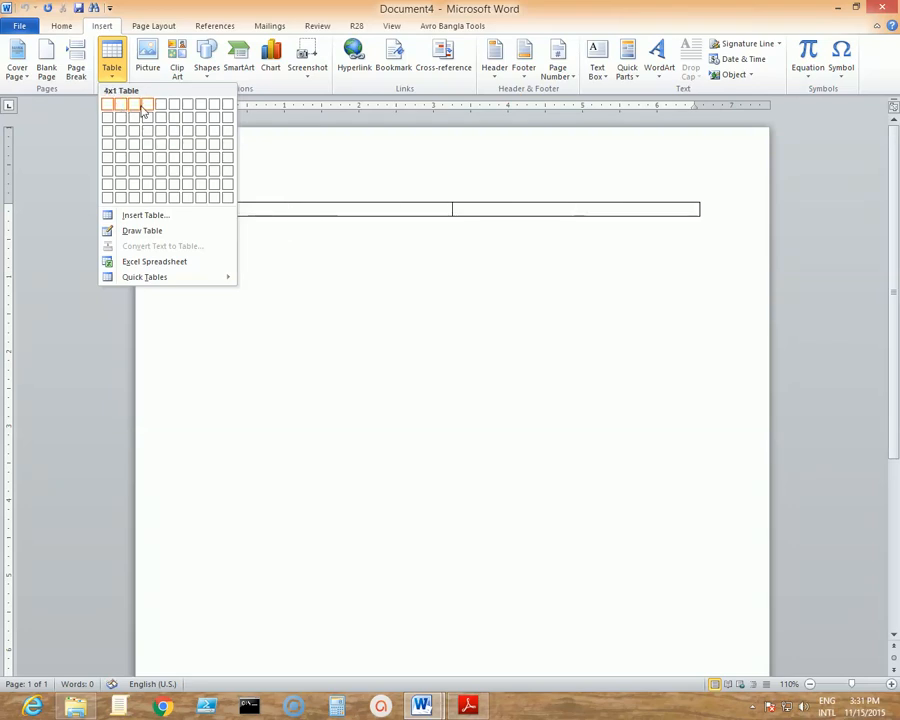
left_click(162, 174)
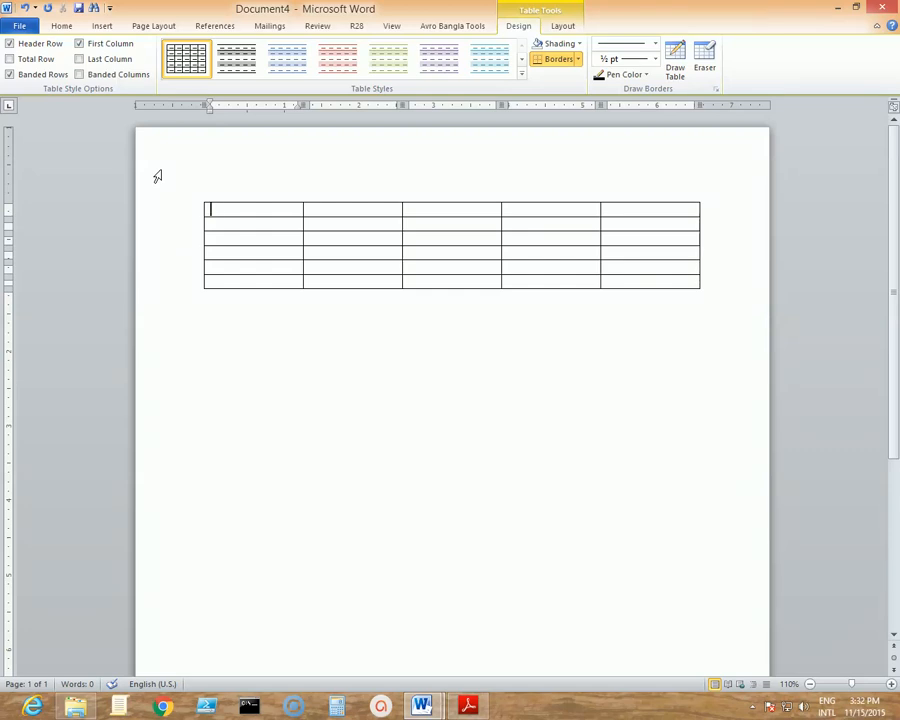
key("ctrl+z")
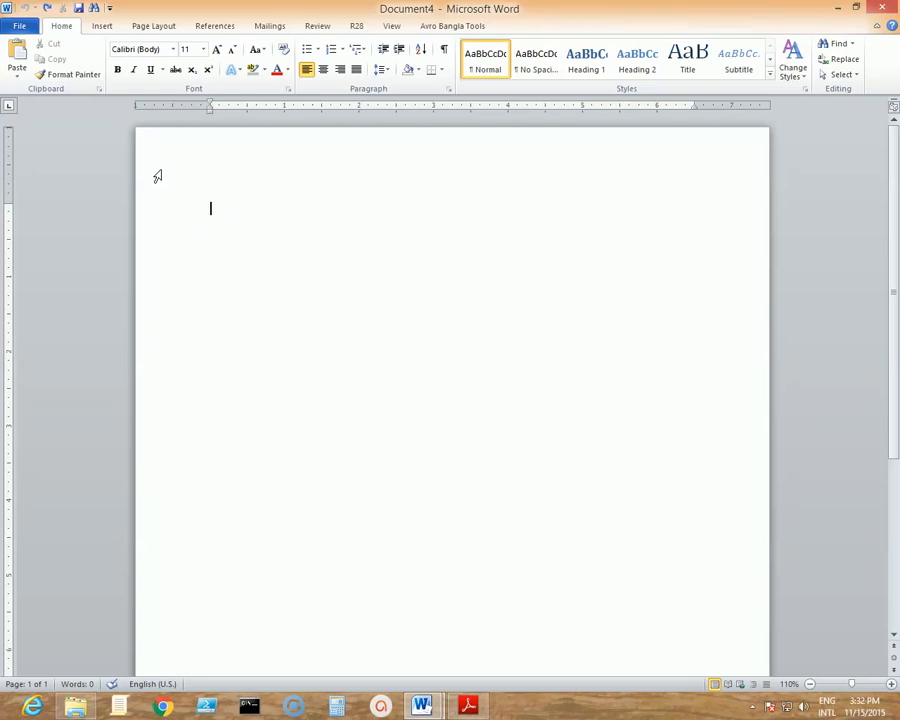
Insert a table with 6 columns and 10 rows by specifying its size in the Insert Table dialog.
left_click(110, 25)
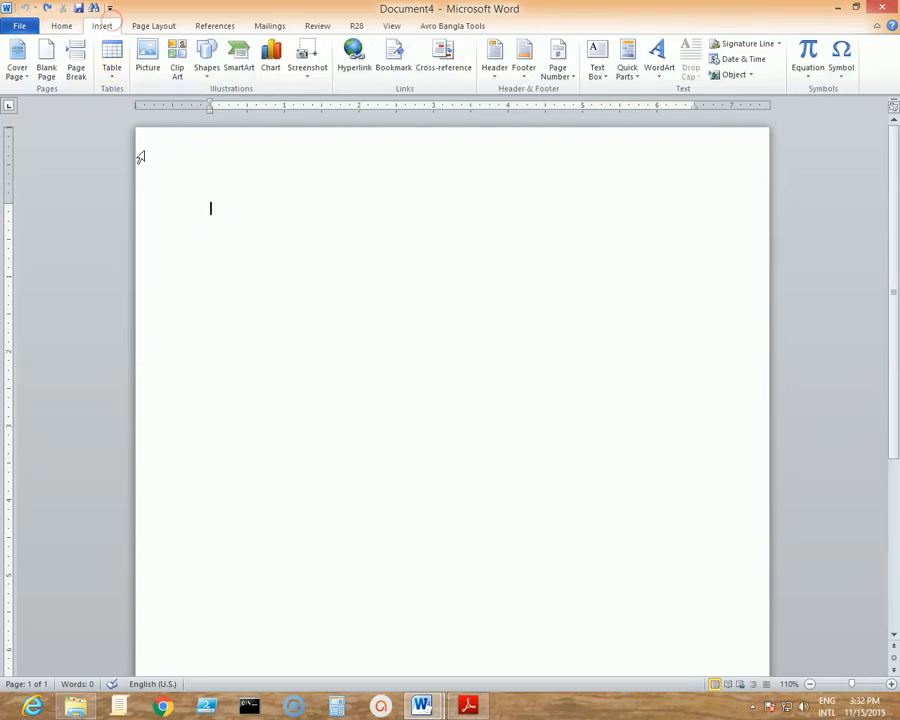
left_click(110, 72)
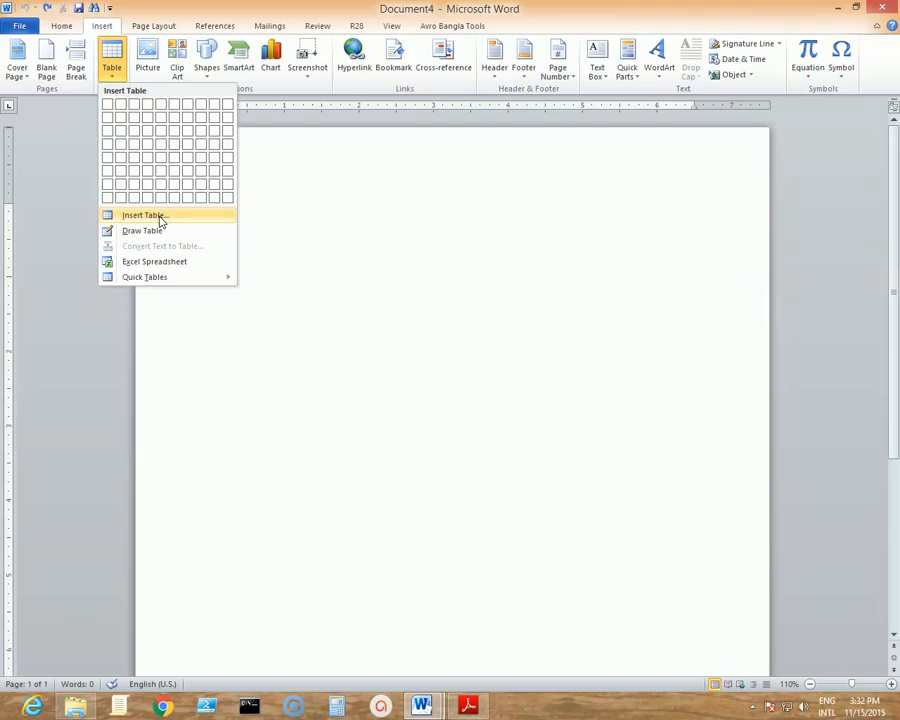
left_click(159, 220)
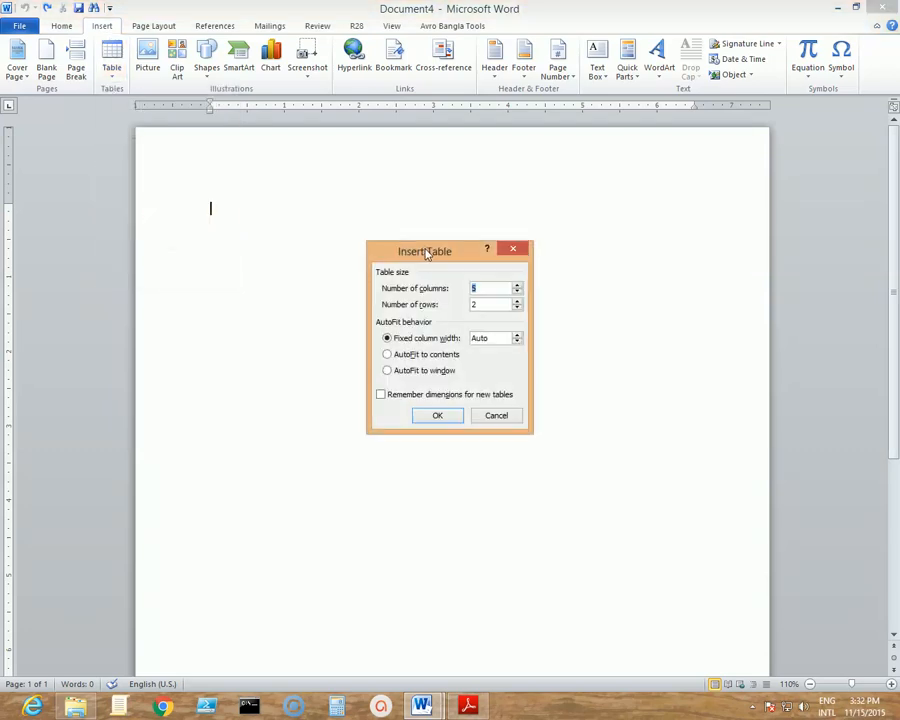
left_click_drag(424, 248, 412, 288)
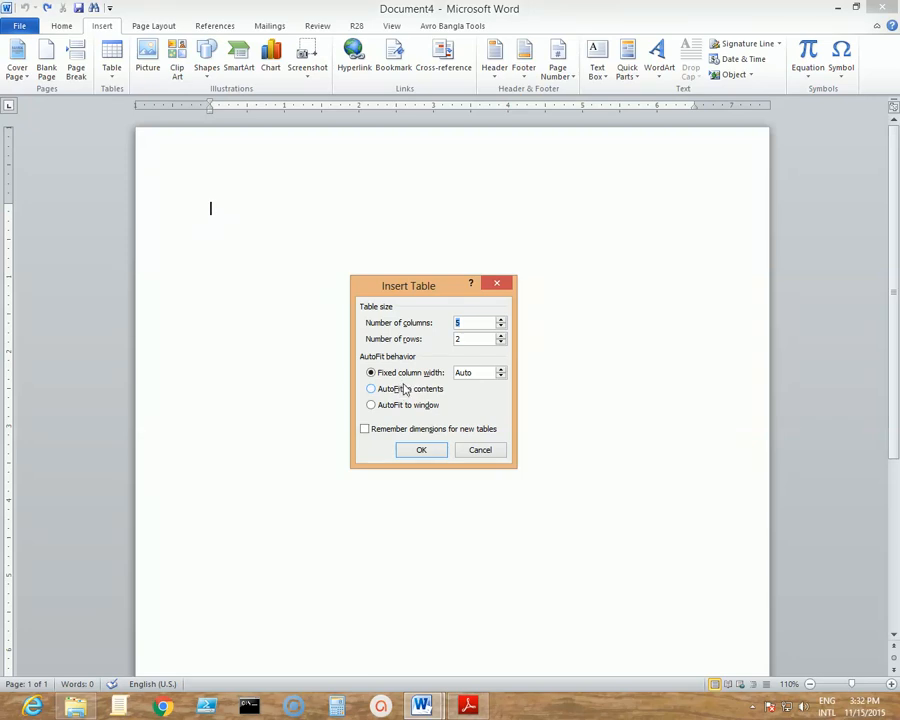
left_click(480, 323)
type("6")
left_click_drag(474, 340, 373, 337)
type("10")
left_click(424, 452)
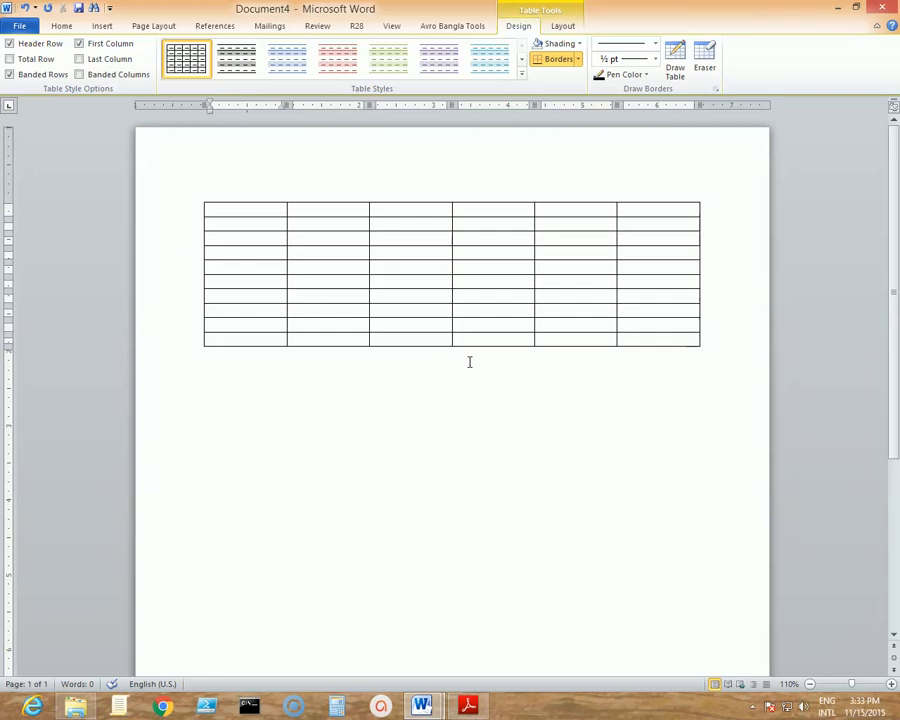
Fill the table's first row with the headings "Name", "Age", "Salary", "Sex", "Address" and "Phone".
type("Name")
key("Tab")
type("Age")
key("Tab")
type("Salar")
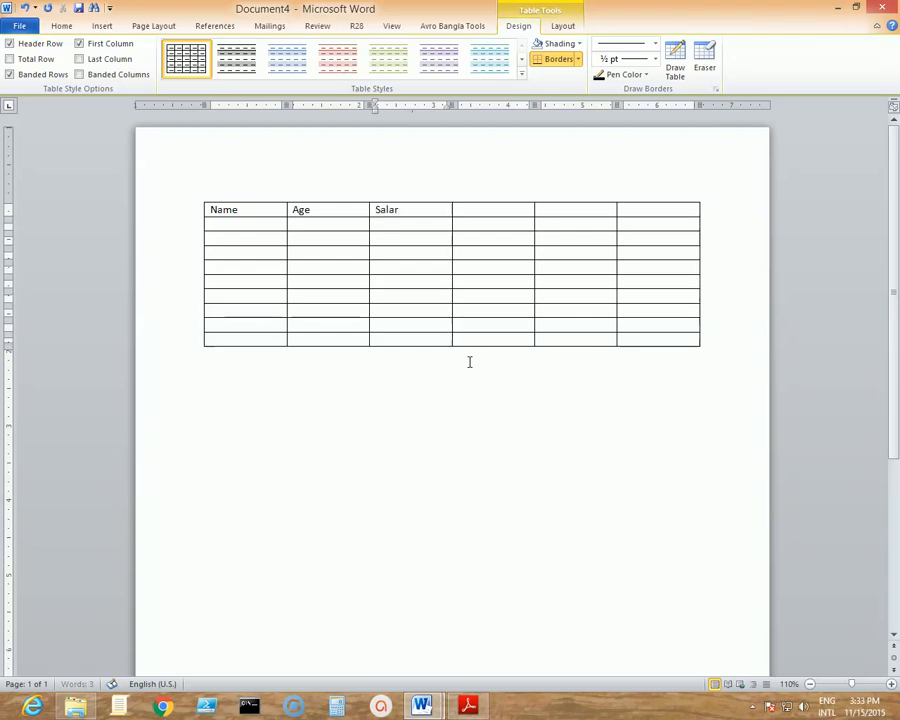
type("y")
key("Tab")
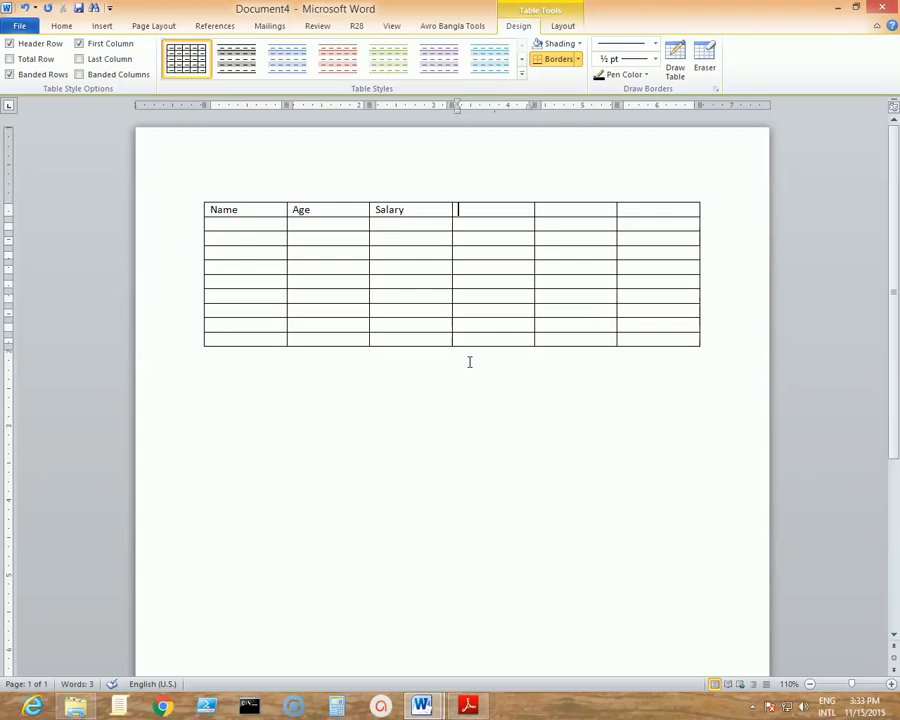
type("Sex")
key("Tab")
type("Address")
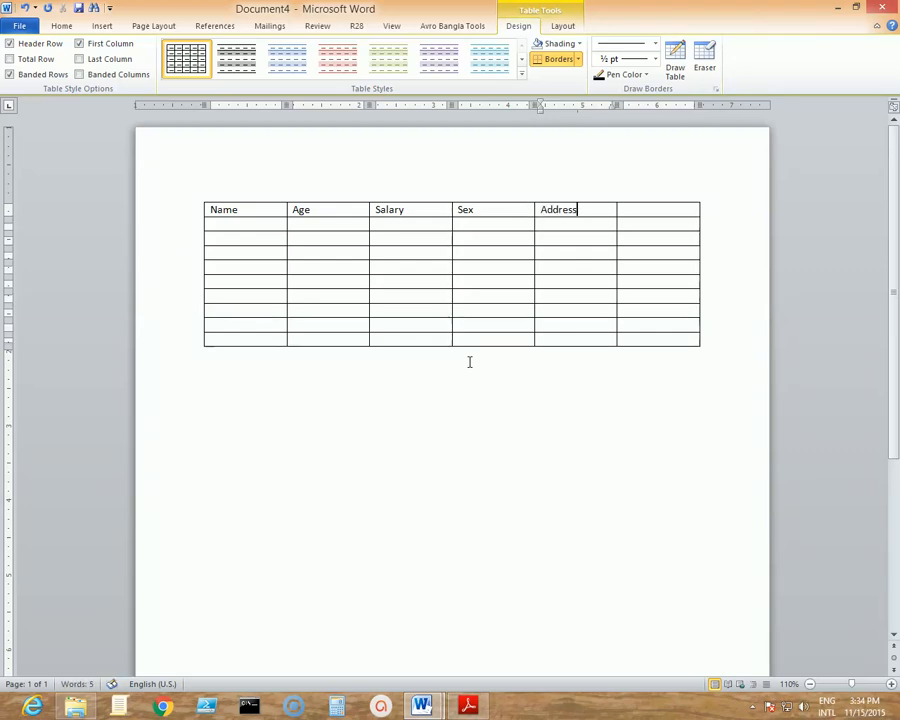
key("Tab")
type("Pho")
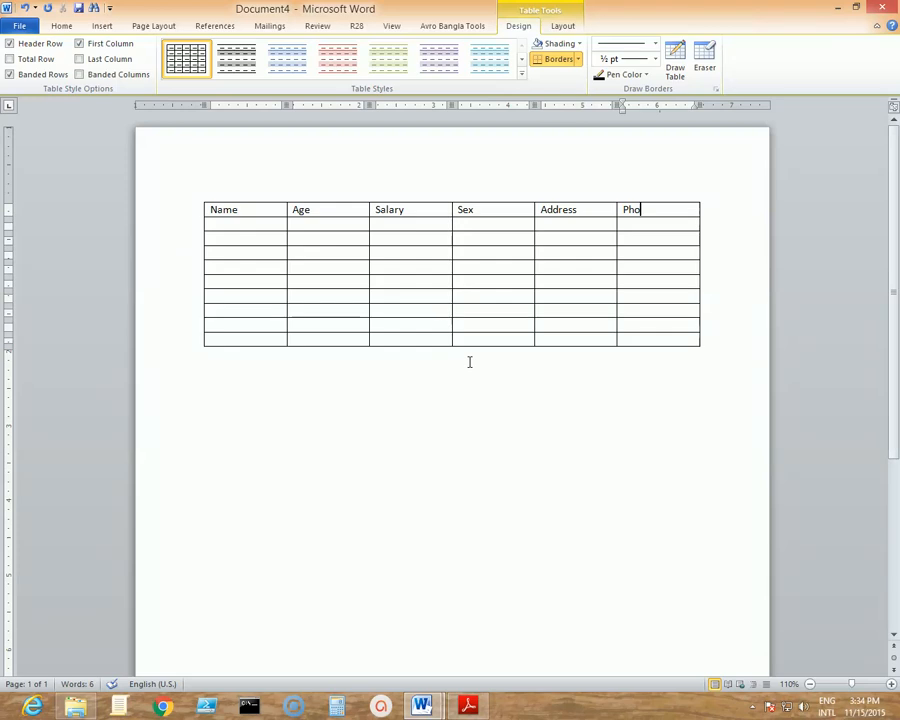
type("ne")
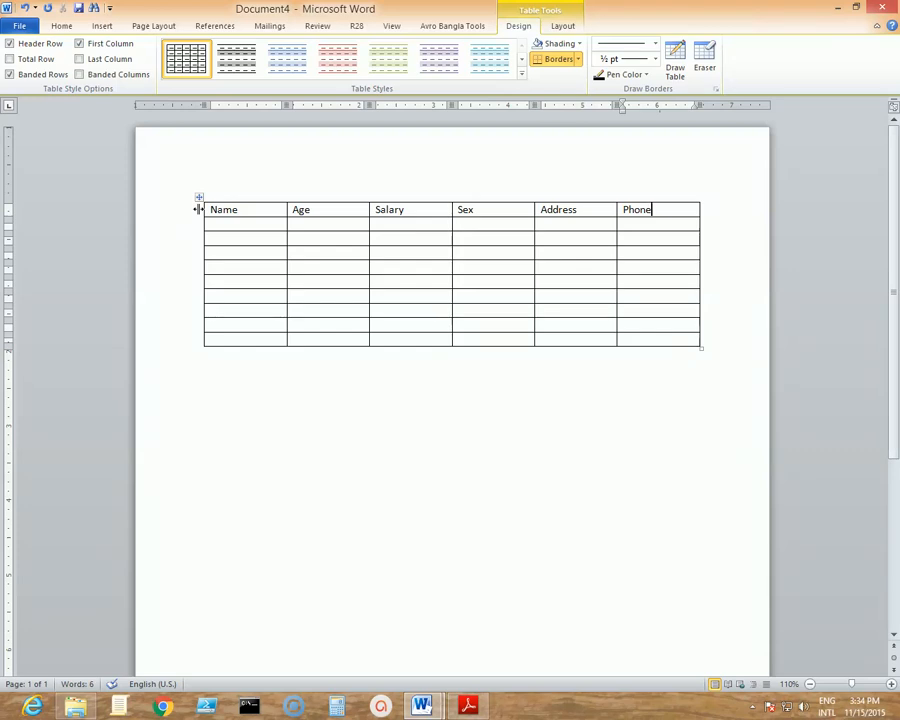
Make the table's whole heading row bold and set its font size to 18 pt.
left_click(196, 210)
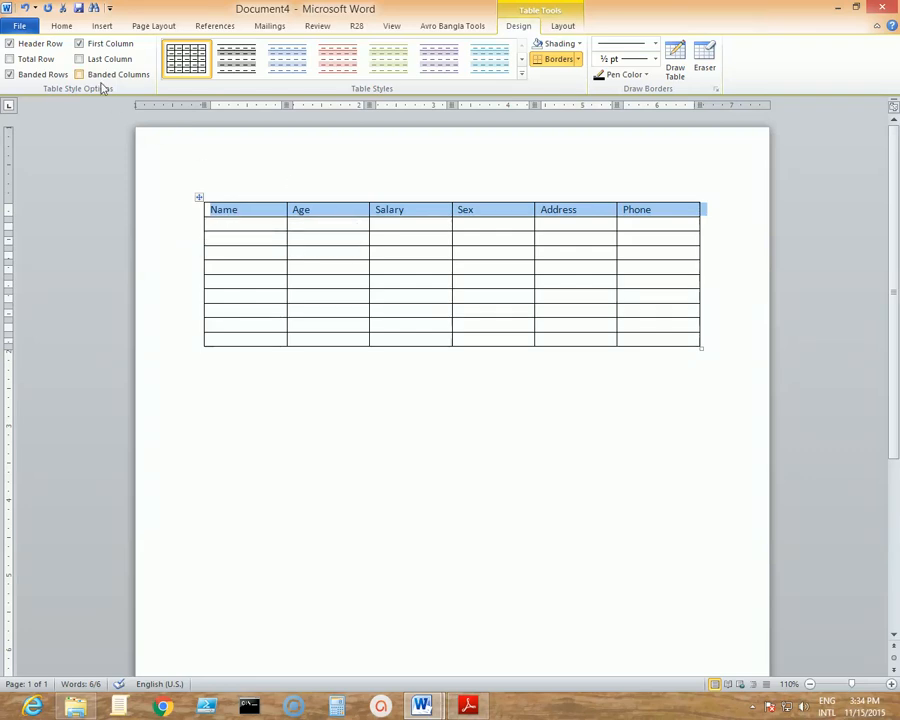
left_click(62, 26)
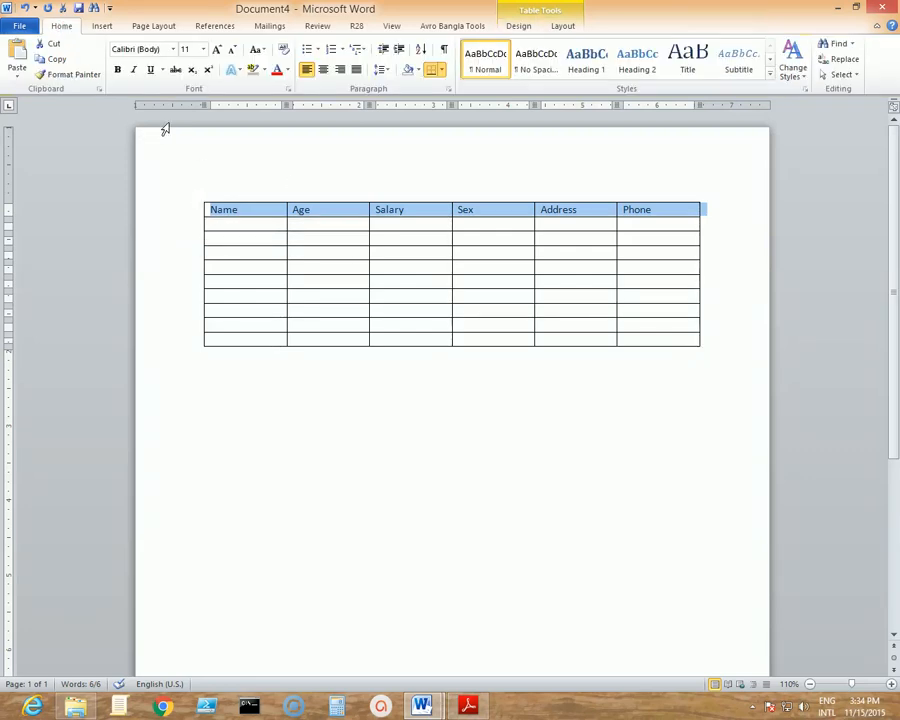
left_click(117, 70)
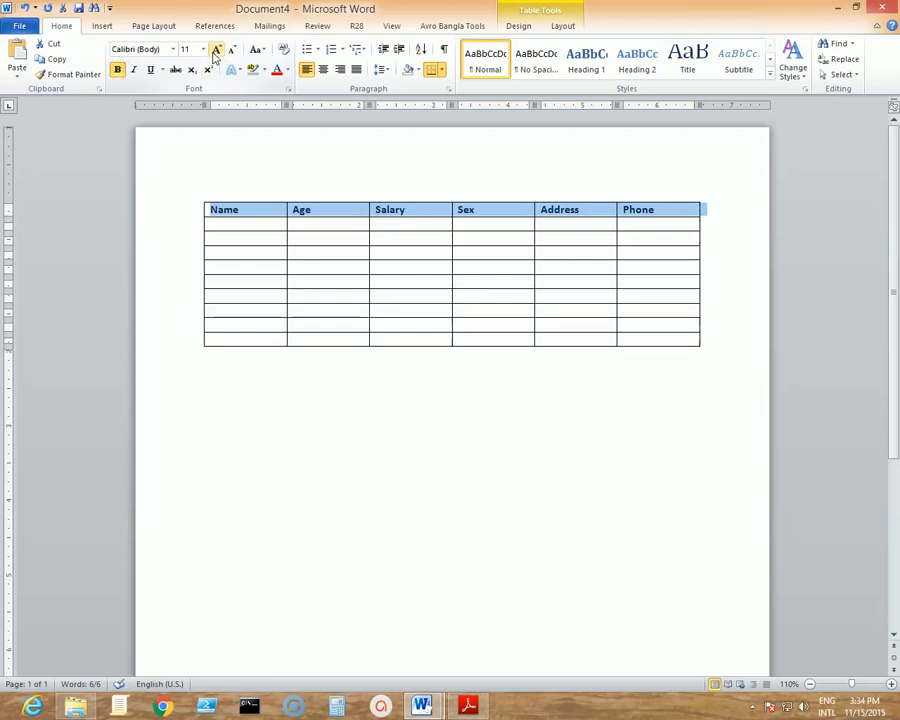
left_click(203, 49)
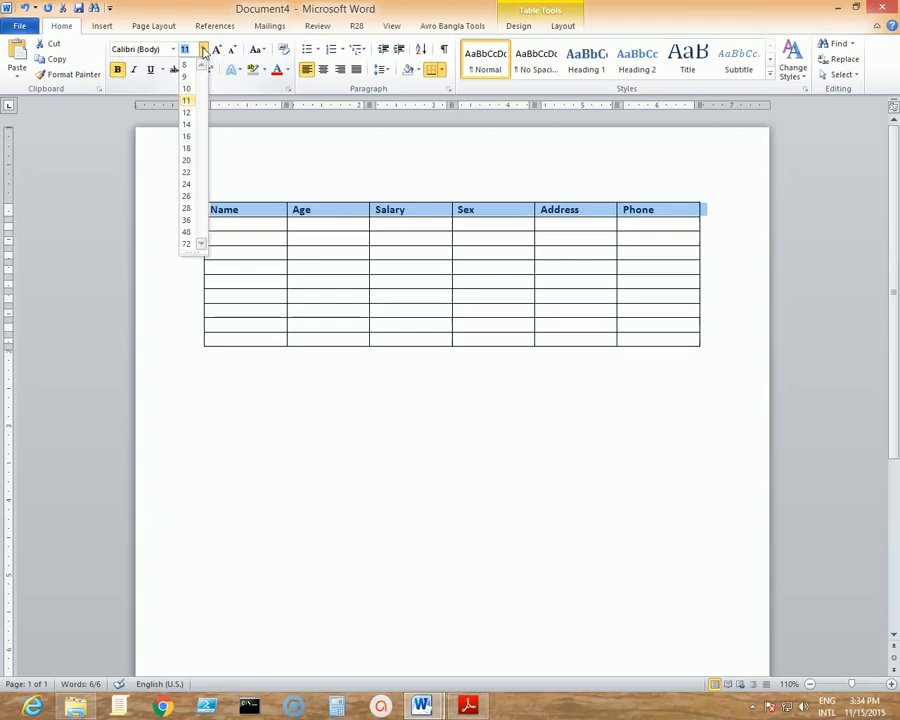
left_click(190, 148)
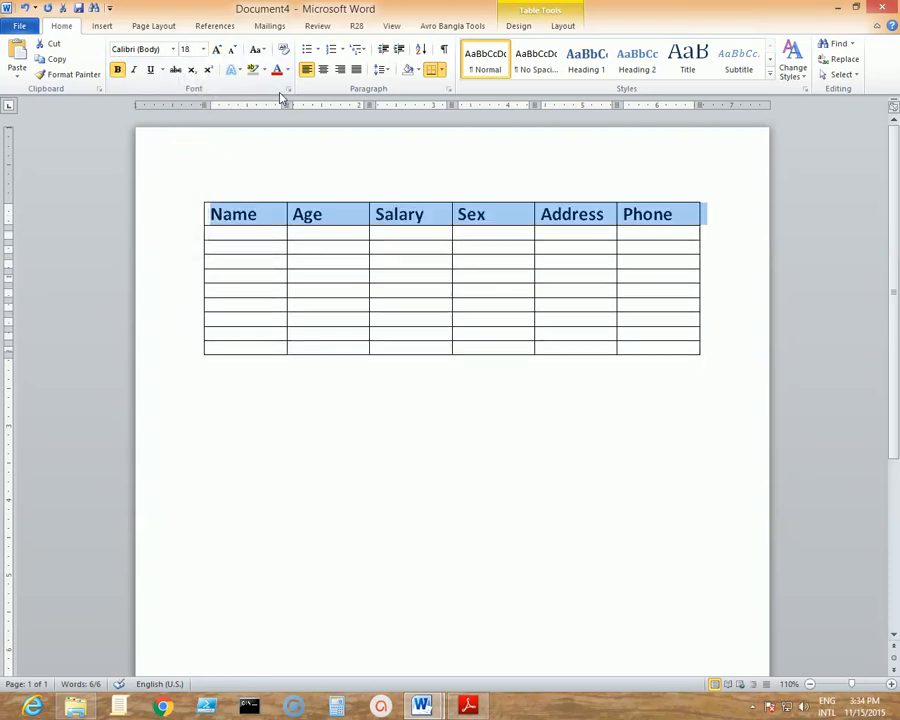
Color the heading row's text Dark Blue, Text 2, Lighter 40% and give it a light gray text highlight.
left_click(287, 70)
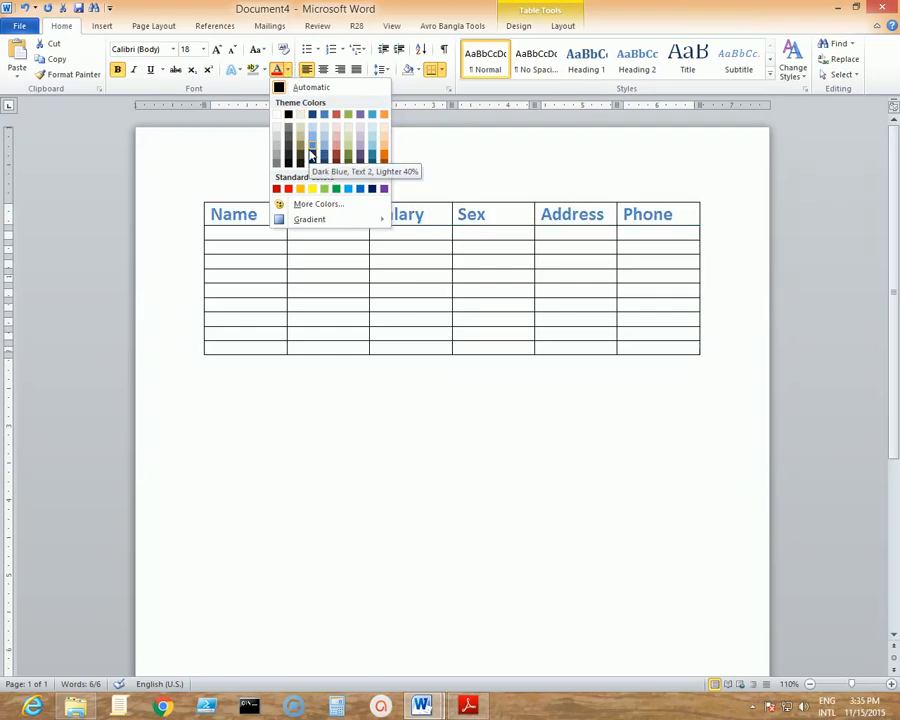
left_click(310, 153)
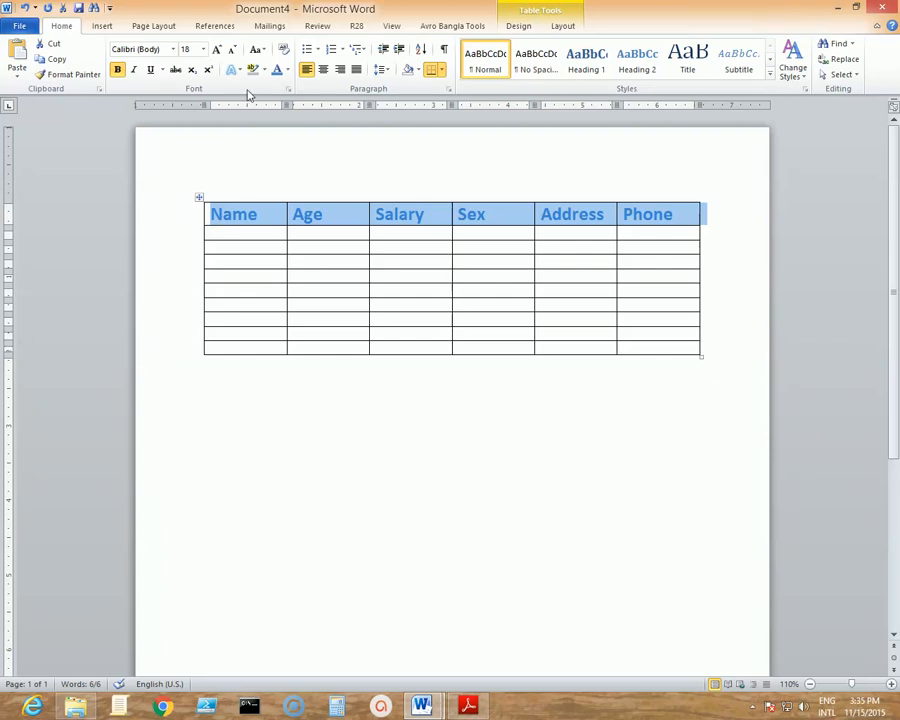
left_click(264, 70)
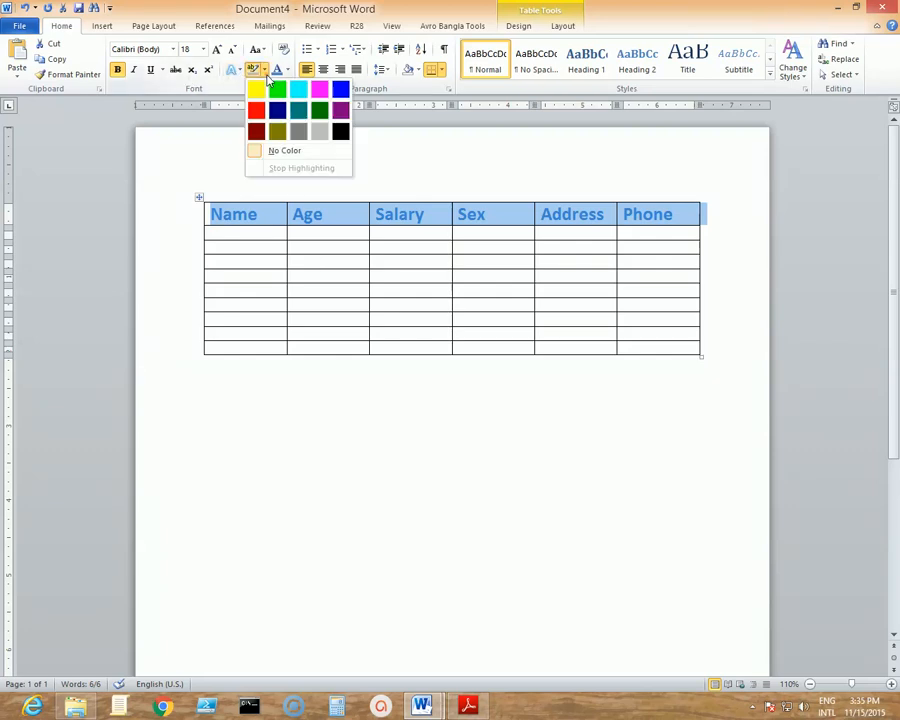
left_click(316, 131)
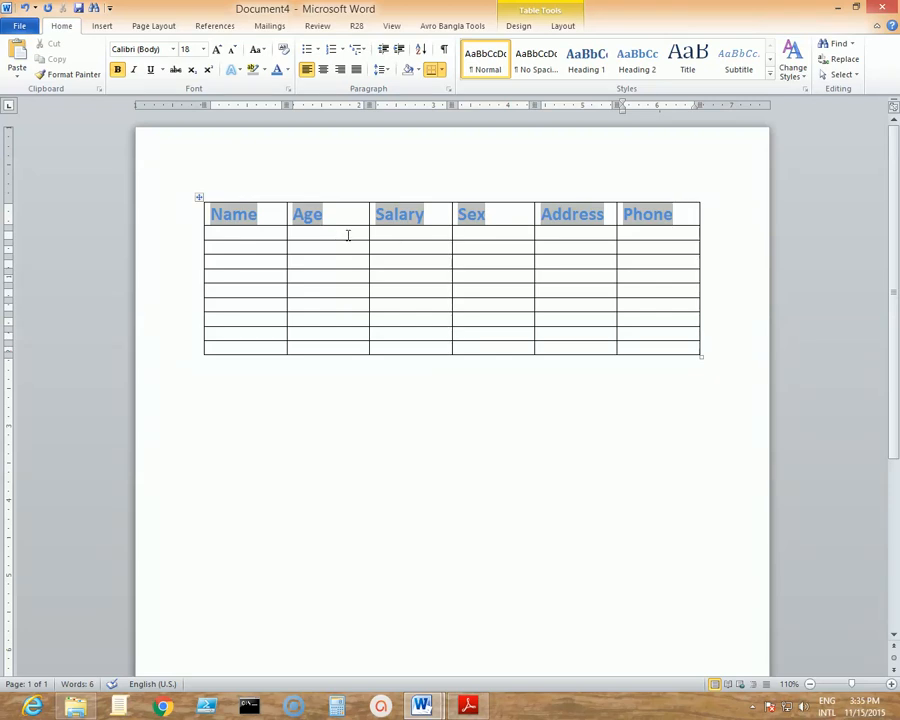
Add two new rows at the end of the table.
left_click(694, 214)
left_click(653, 347)
key("Tab")
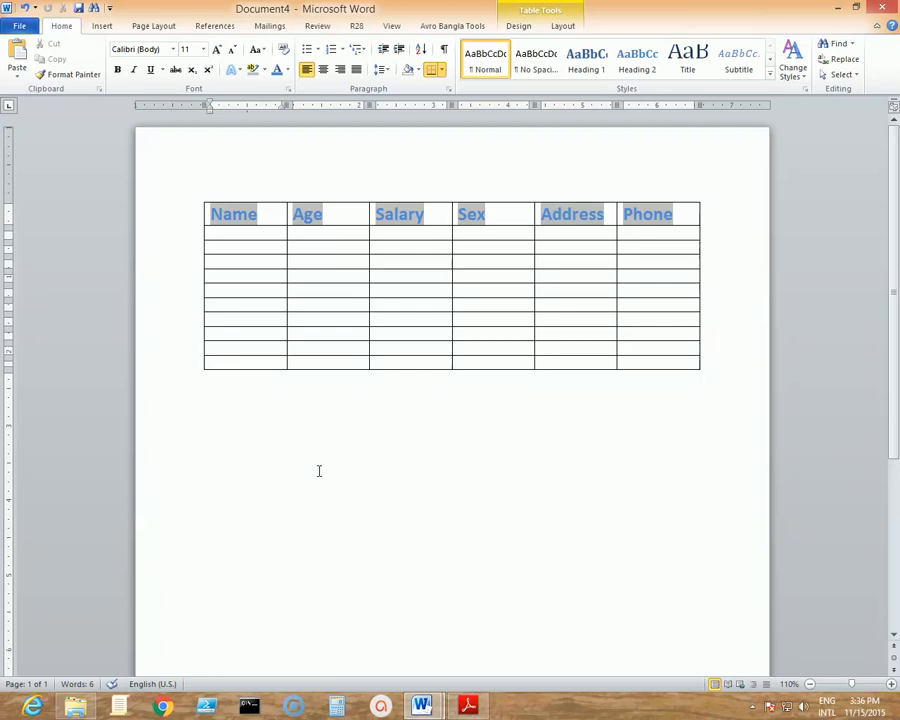
key("Tab")
key("Tab")
key("Tab")
key("Tab")
key("Tab")
key("Tab")
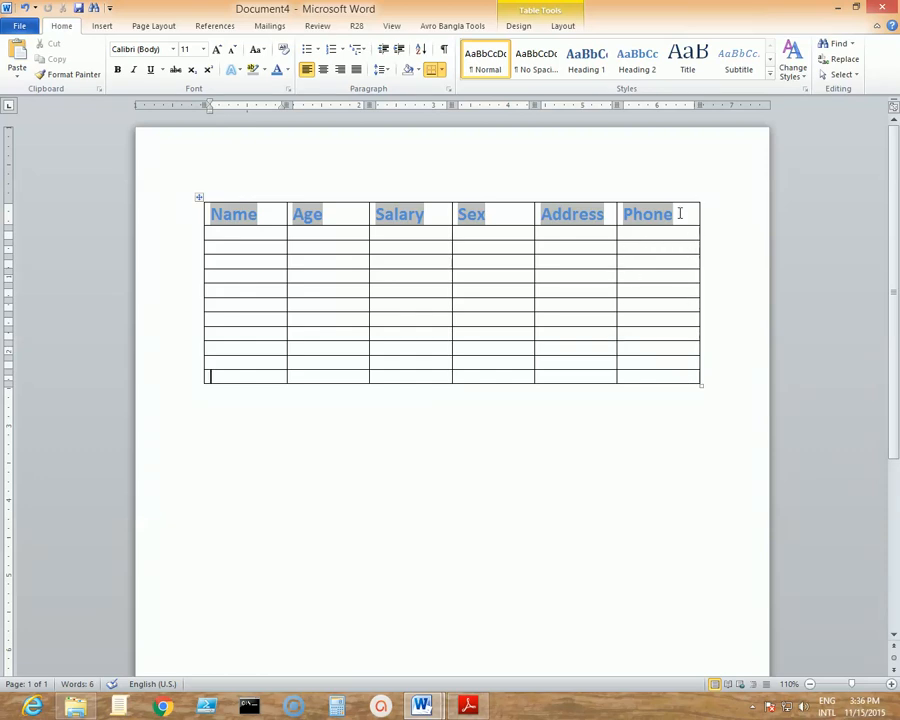
Insert a new column to the right of the Phone column.
left_click(678, 261)
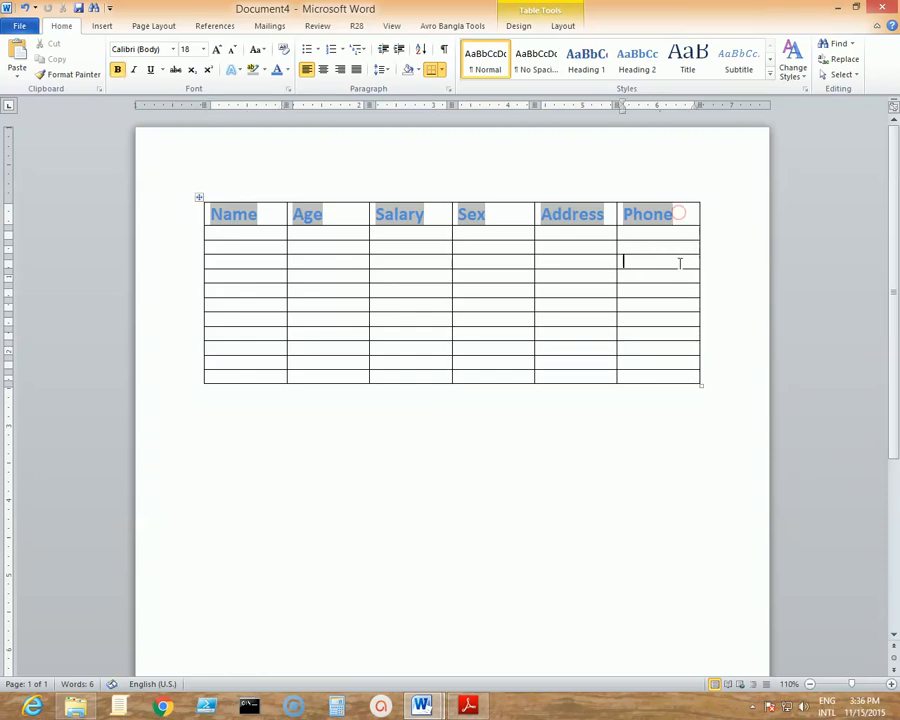
left_click(677, 316)
left_click(689, 287)
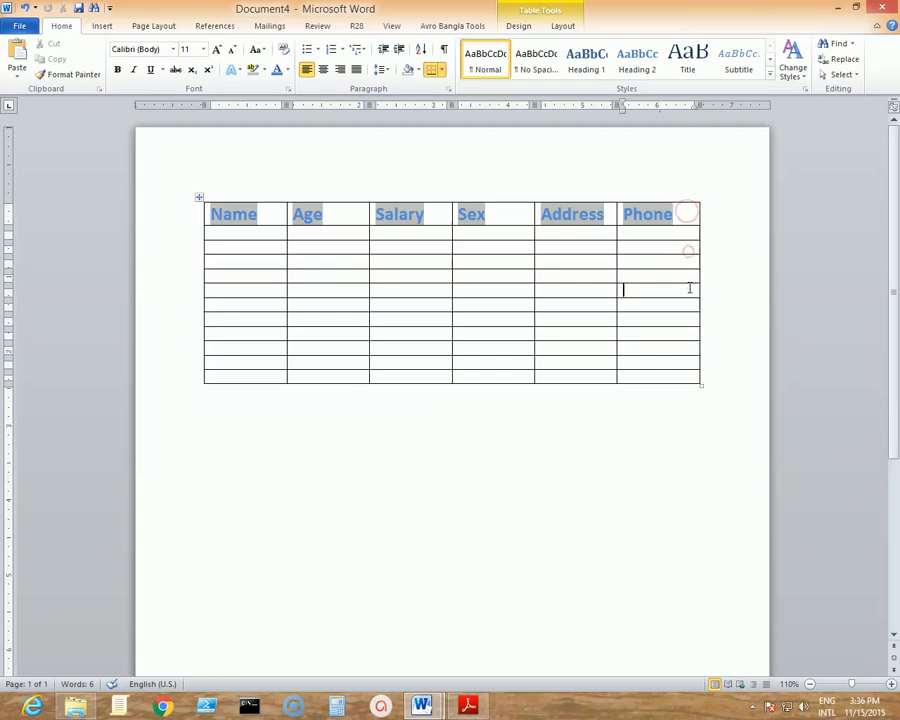
left_click(678, 345)
right_click(686, 274)
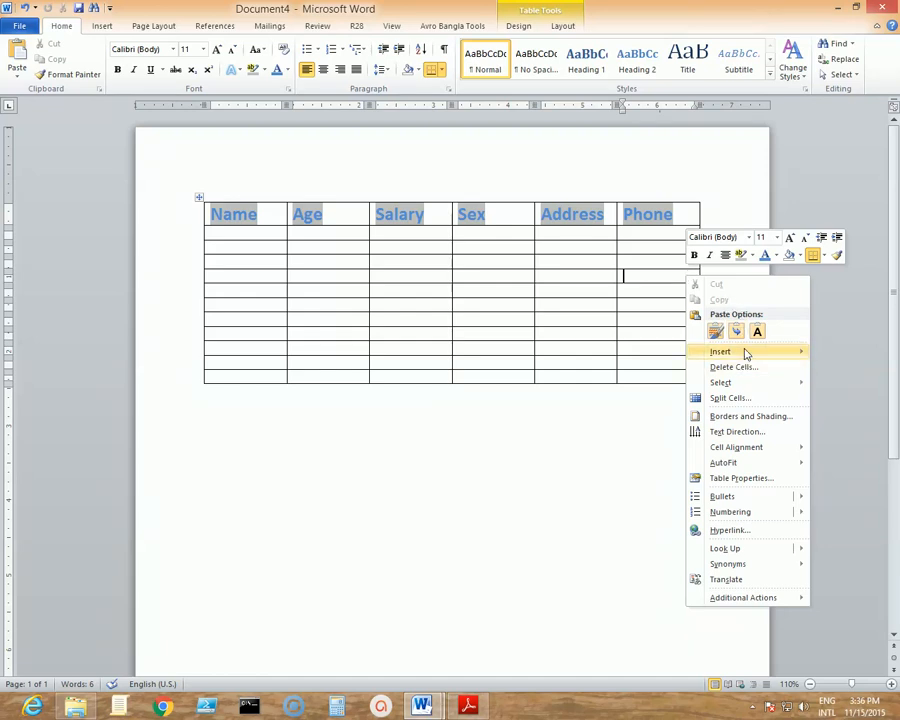
mouse_move(745, 354)
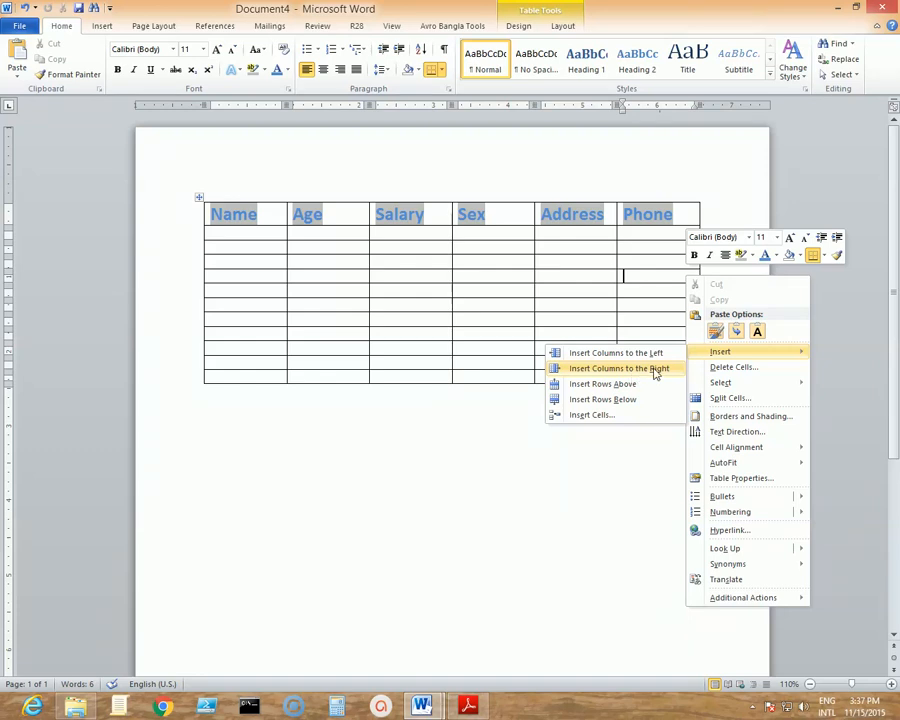
left_click(655, 372)
left_click(686, 213)
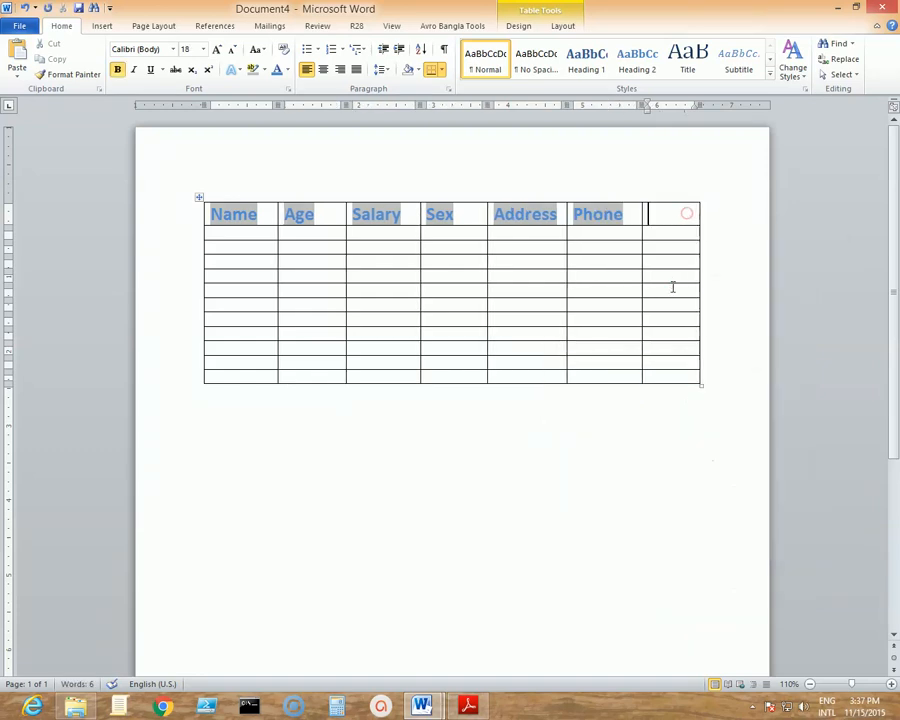
left_click(671, 286)
left_click(675, 341)
left_click(696, 237)
left_click(686, 305)
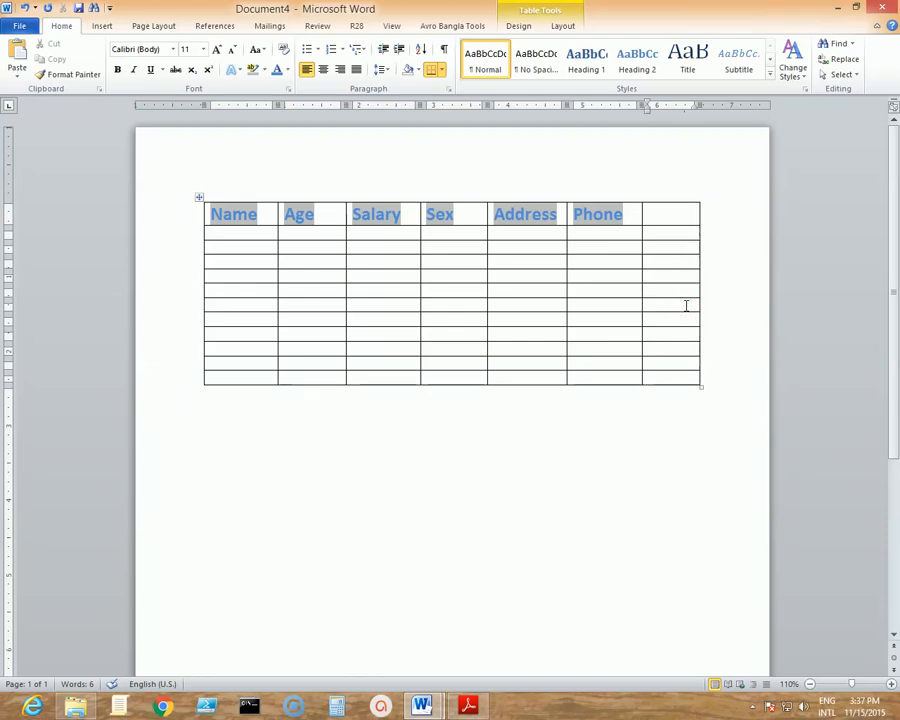
Insert a new column between the Age and Salary columns.
left_click(320, 213)
left_click(387, 217)
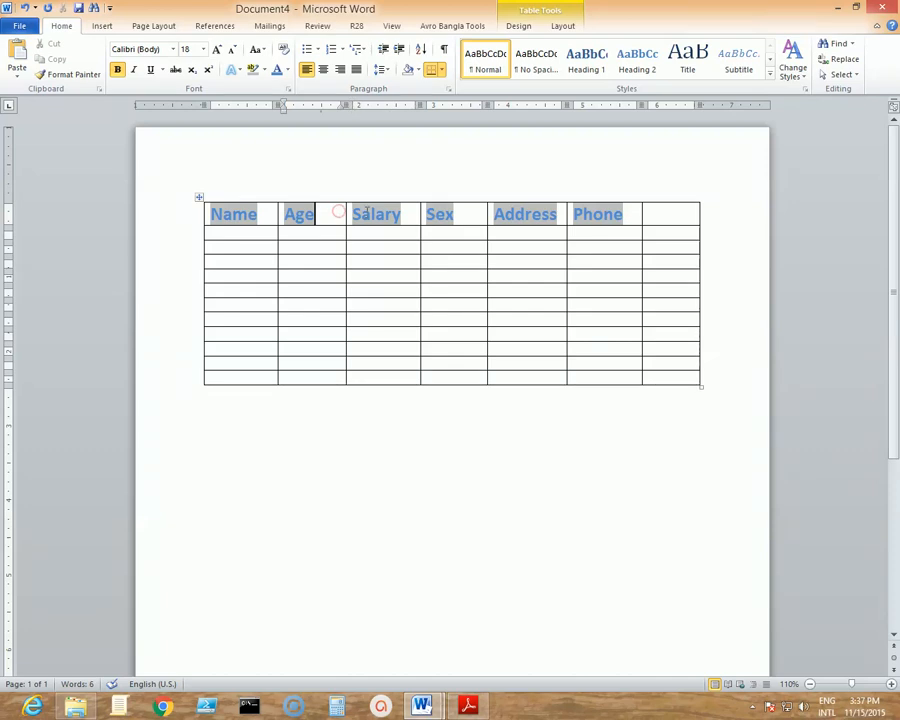
left_click(337, 212)
right_click(372, 214)
mouse_move(422, 296)
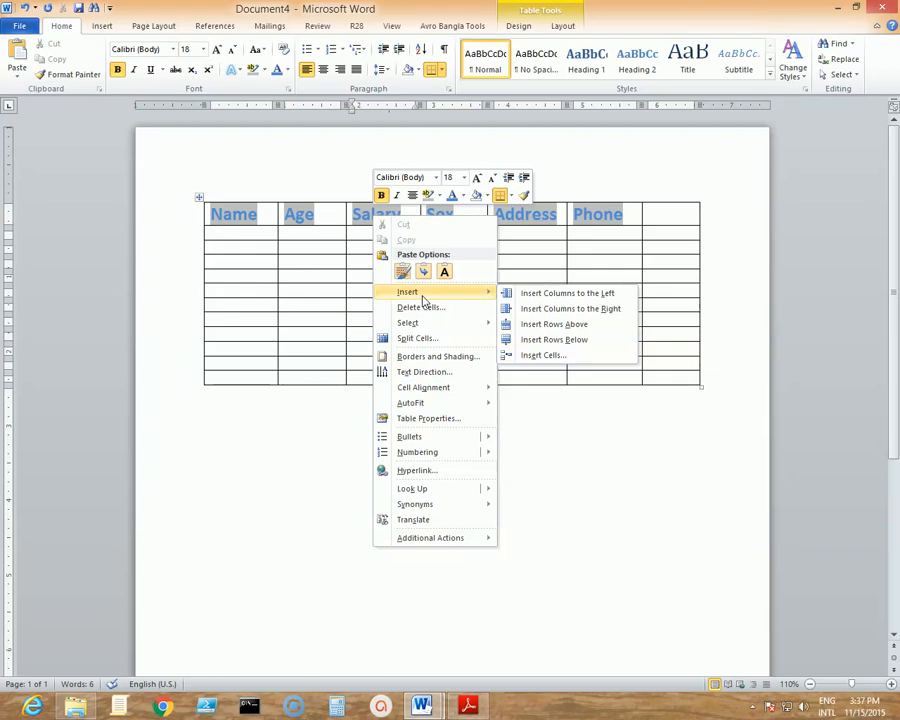
left_click(567, 293)
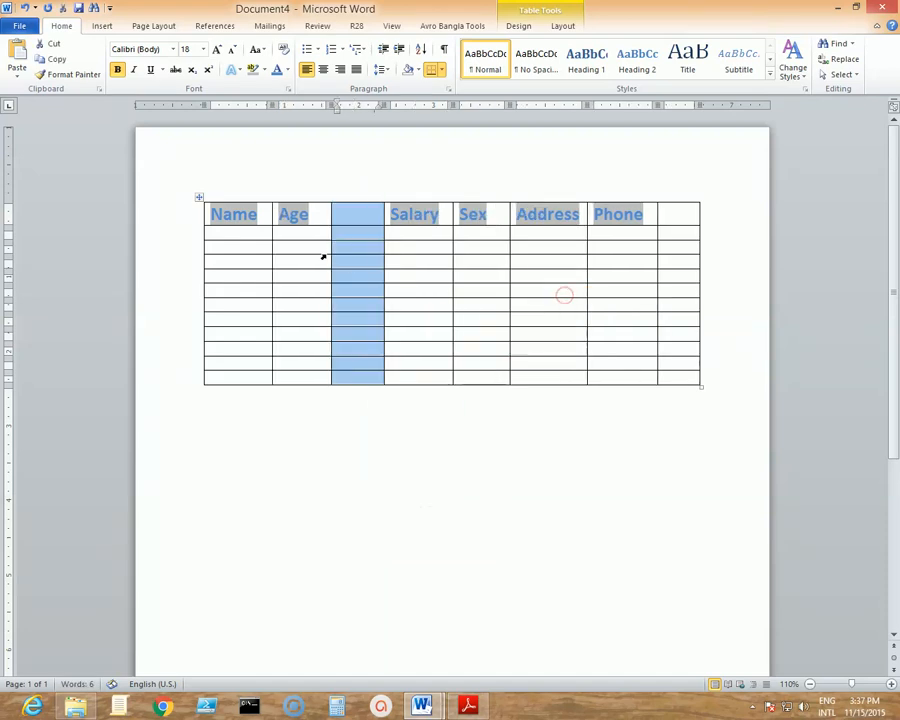
left_click(380, 214)
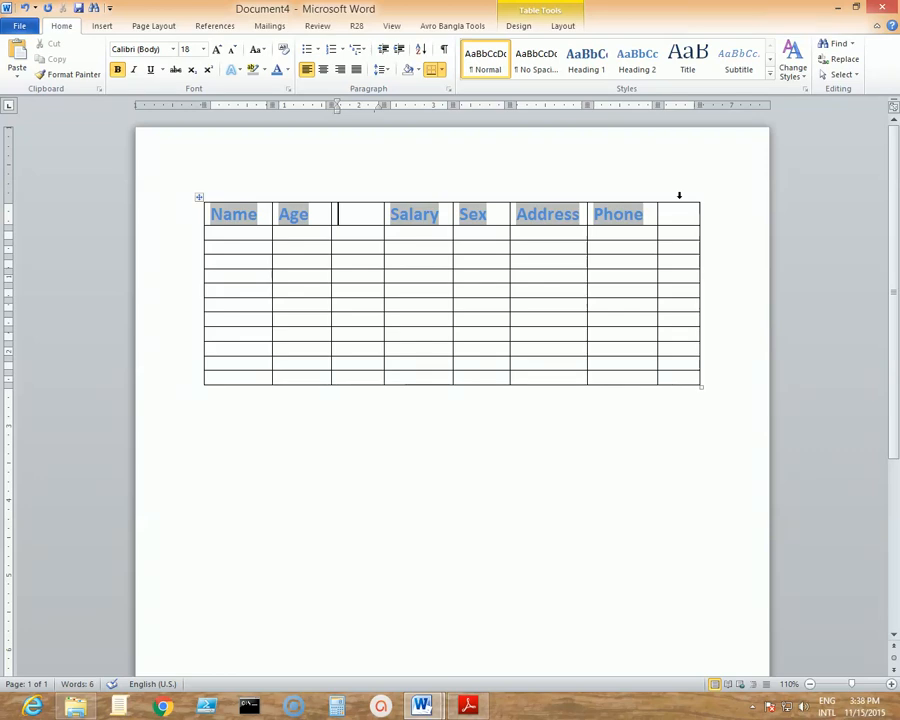
Delete the empty column after Phone and undo the deletion.
left_click(679, 195)
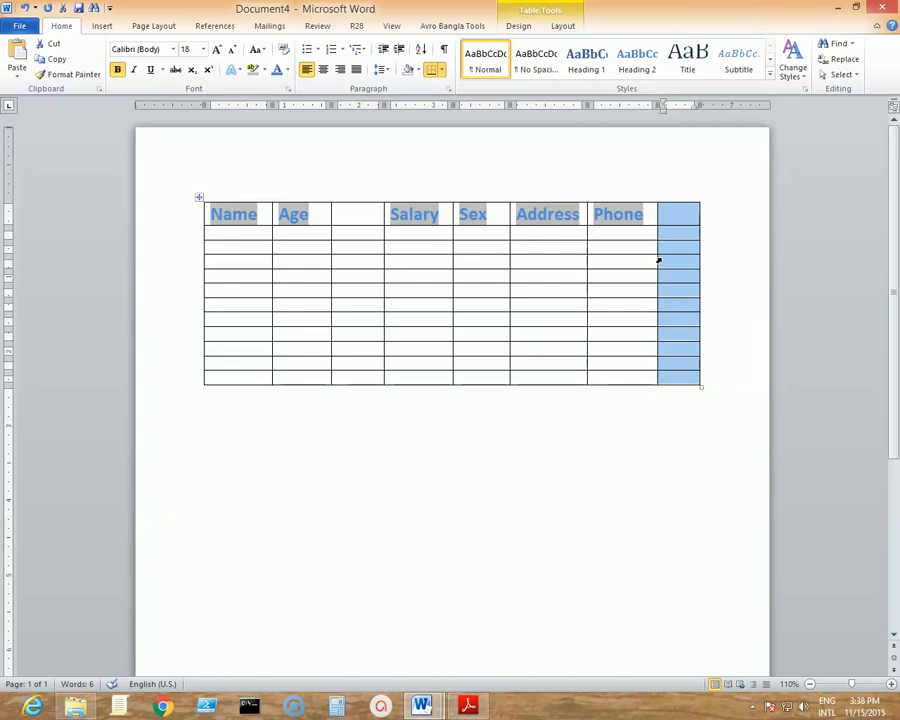
right_click(681, 237)
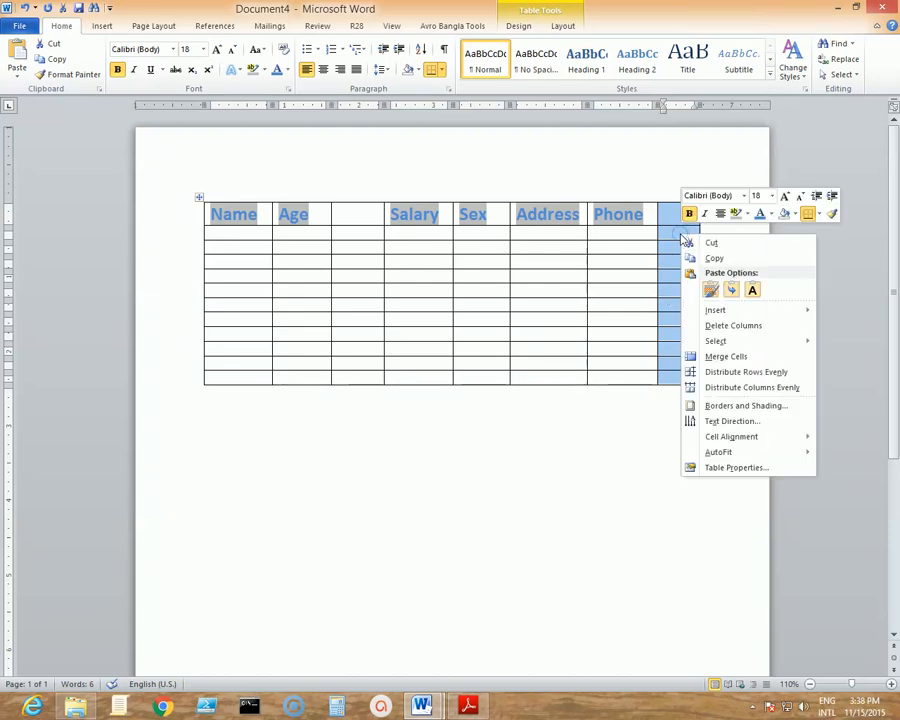
left_click(736, 330)
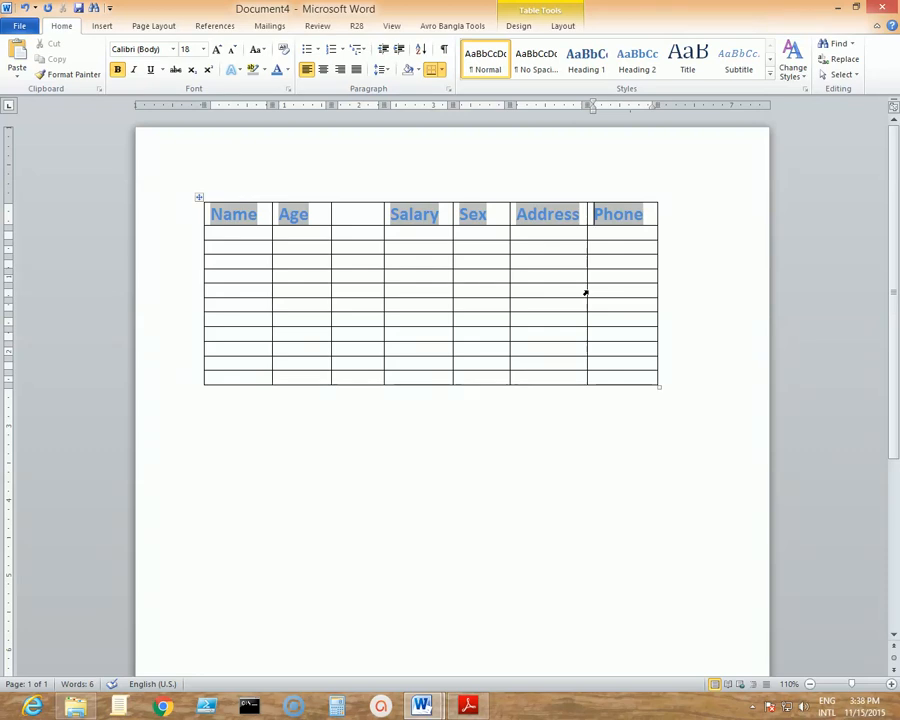
key("ctrl+z")
Enter the filler text "Khkjhs" in the third row of the column after Phone, leaving the Name column empty.
left_click(683, 251)
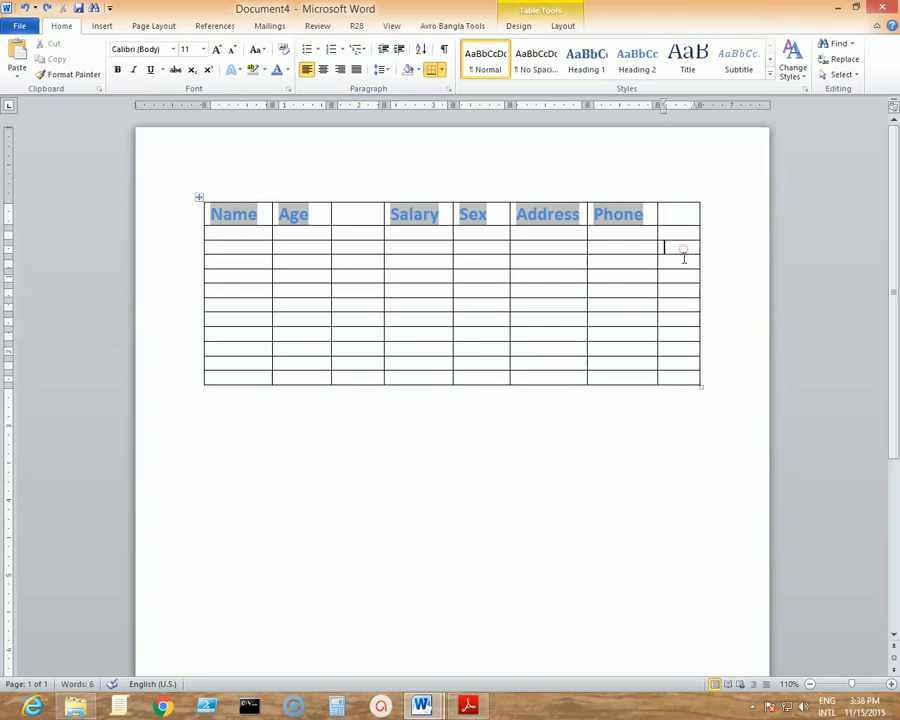
type("kh")
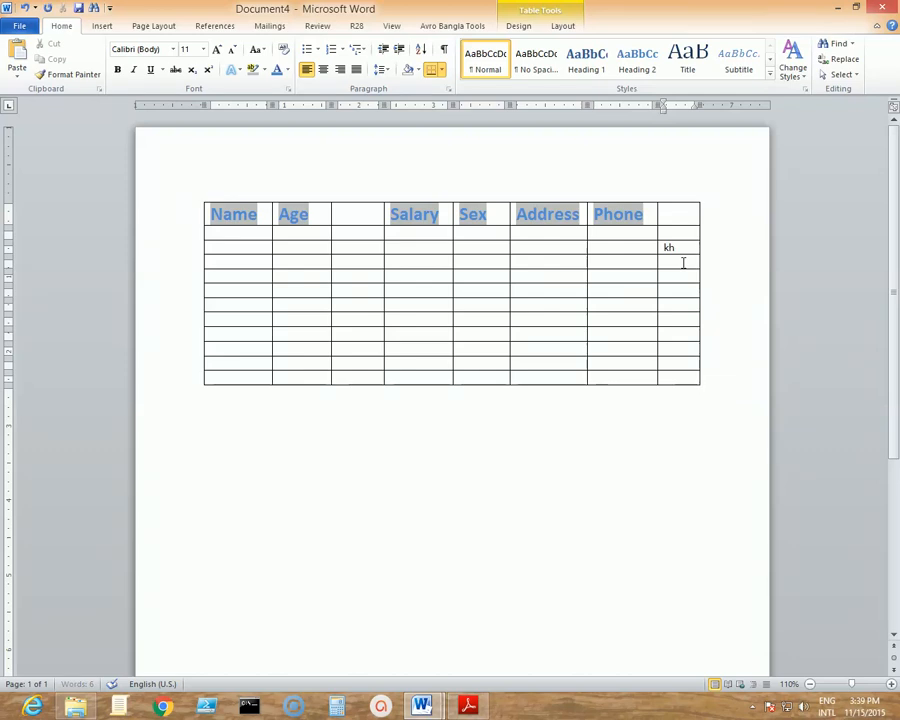
type("jhs")
key("Tab")
type("kjkj")
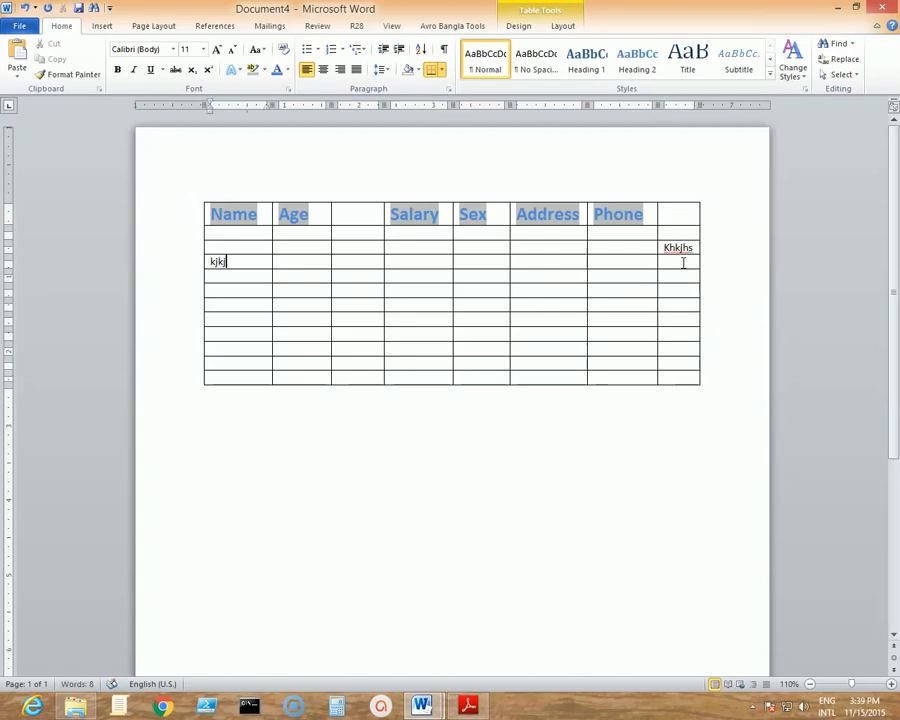
key("BackSpace")
key("BackSpace")
key("BackSpace")
key("BackSpace")
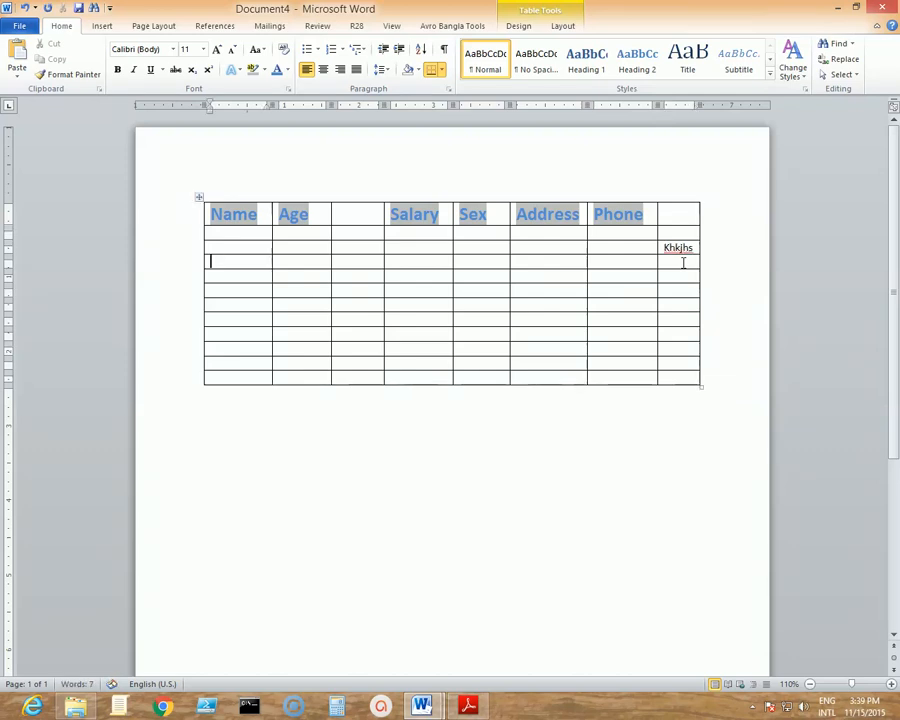
Enter "ghgh" in the fifth and seventh rows and "gh" in the eighth row of the column after Phone.
left_click(682, 274)
type("ghgh")
left_click(678, 305)
type("g")
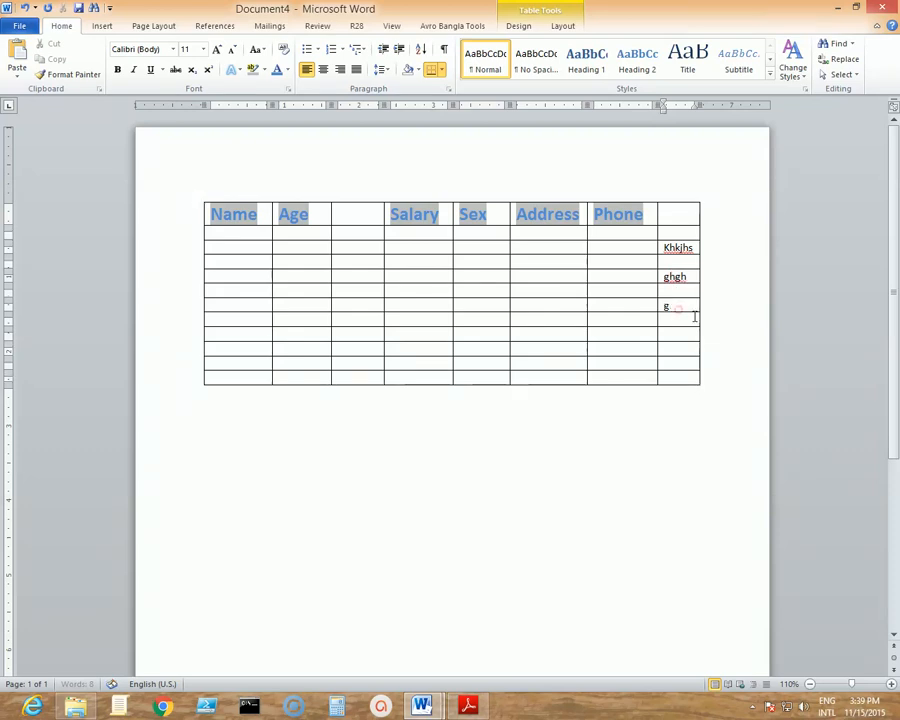
type("hgh")
left_click(680, 318)
type("gh")
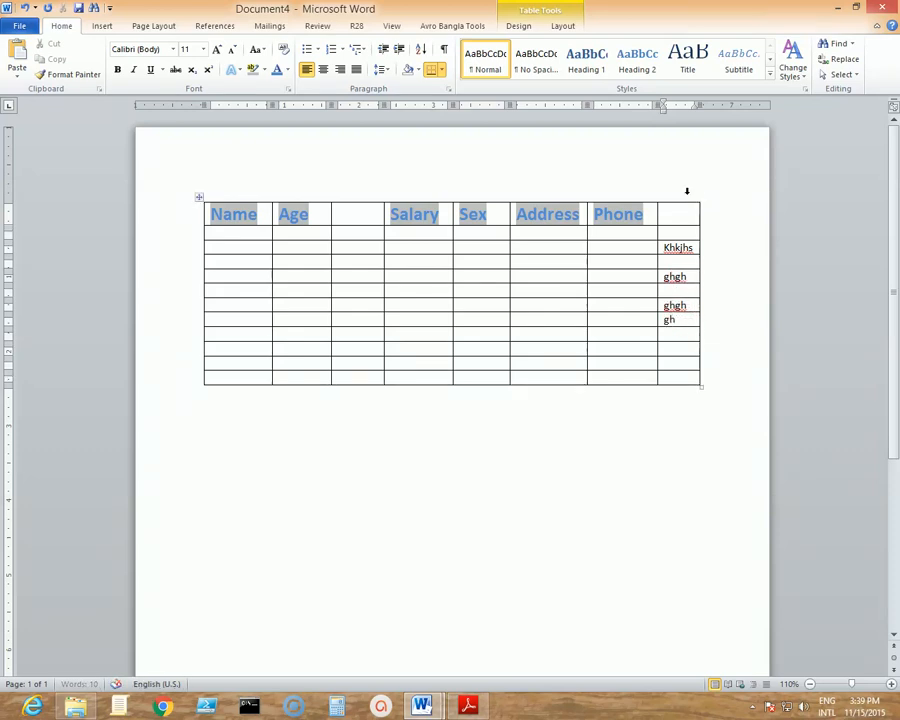
Clear the contents of the column after Phone and delete the whole column.
left_click(684, 195)
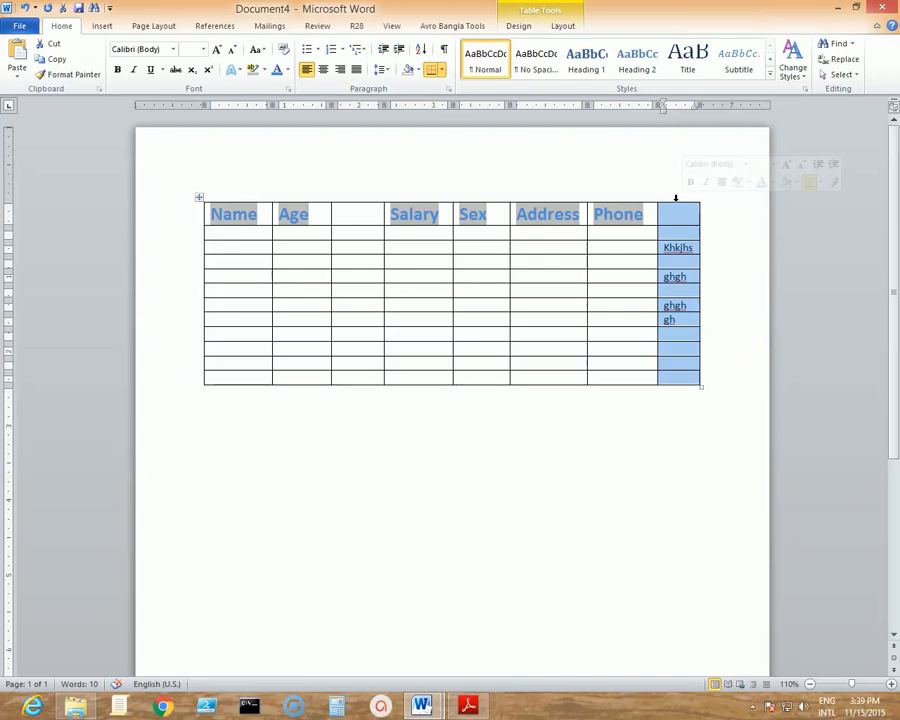
key("BackSpace")
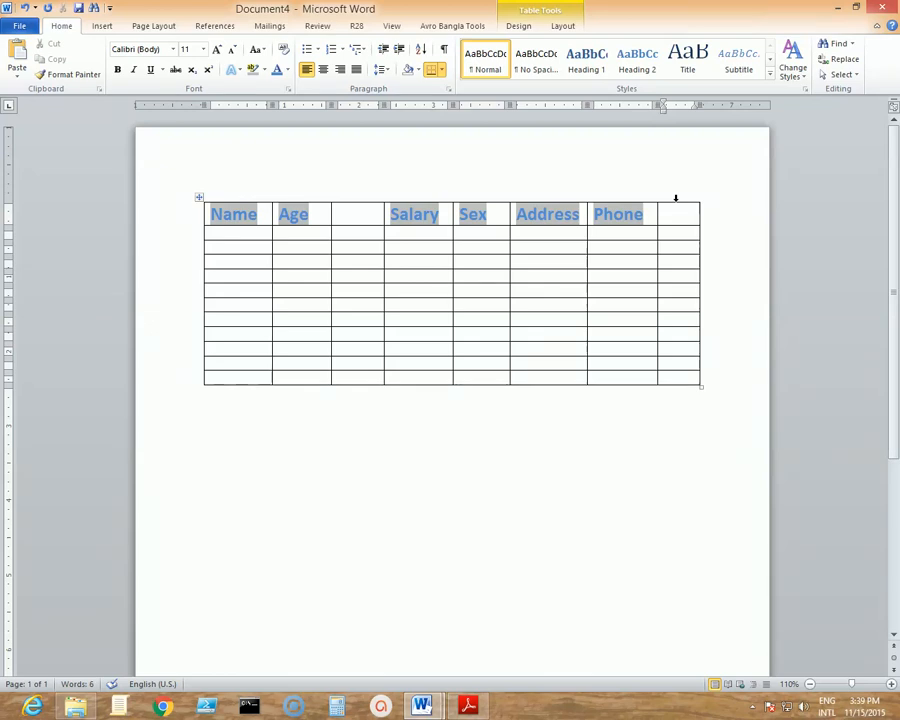
left_click(676, 198)
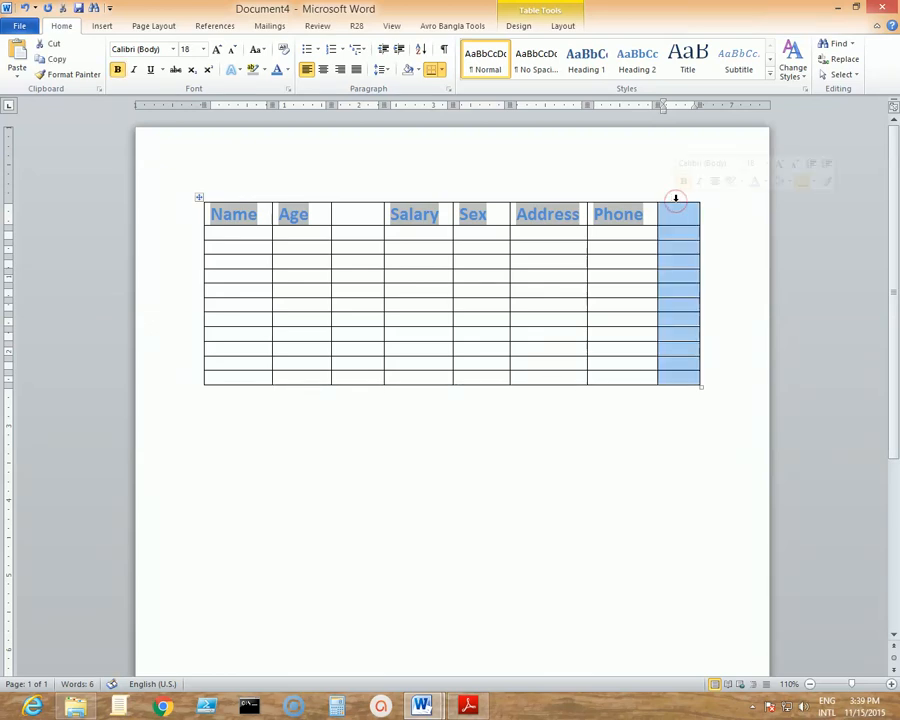
right_click(675, 219)
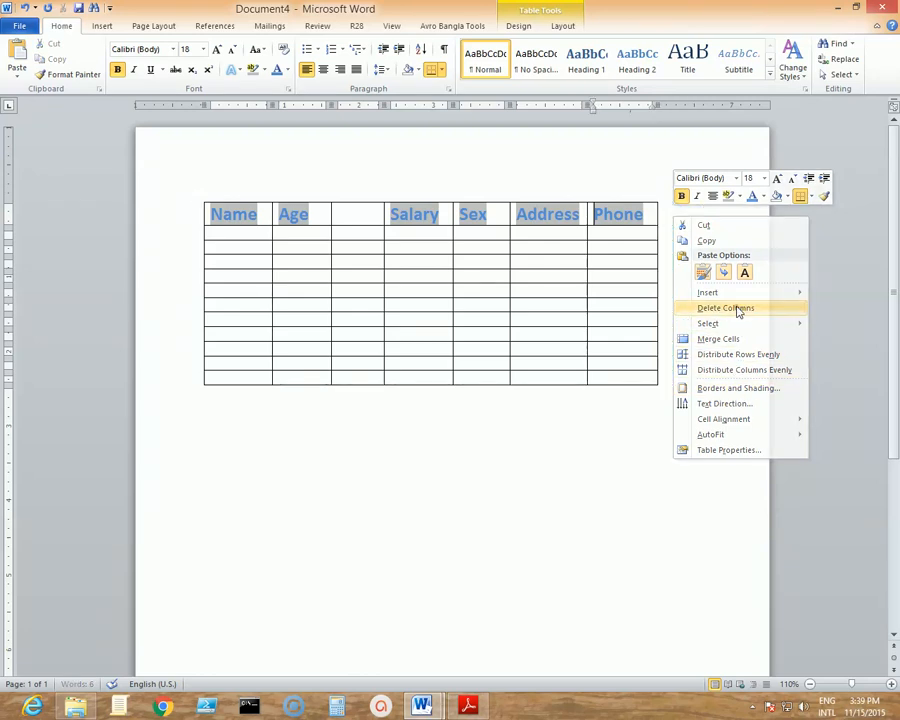
left_click(736, 310)
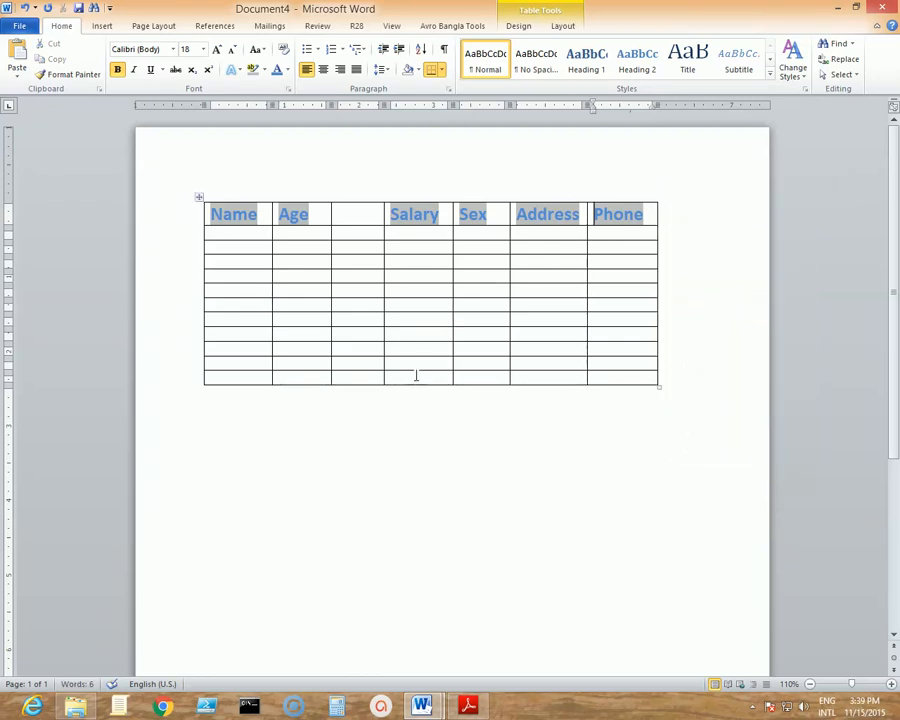
Delete the table's sixth row.
left_click(191, 301)
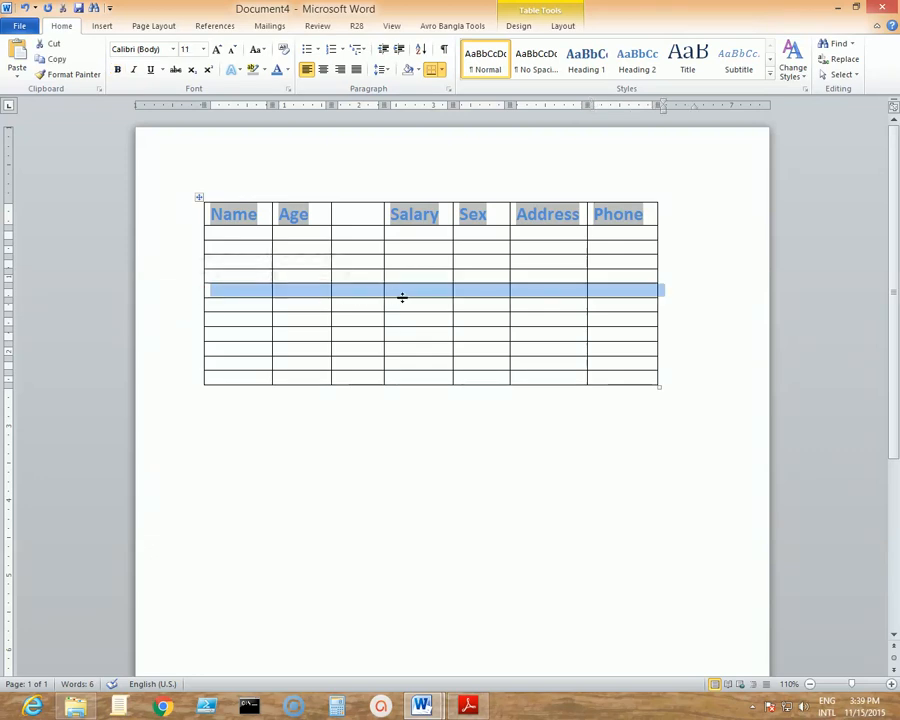
right_click(301, 293)
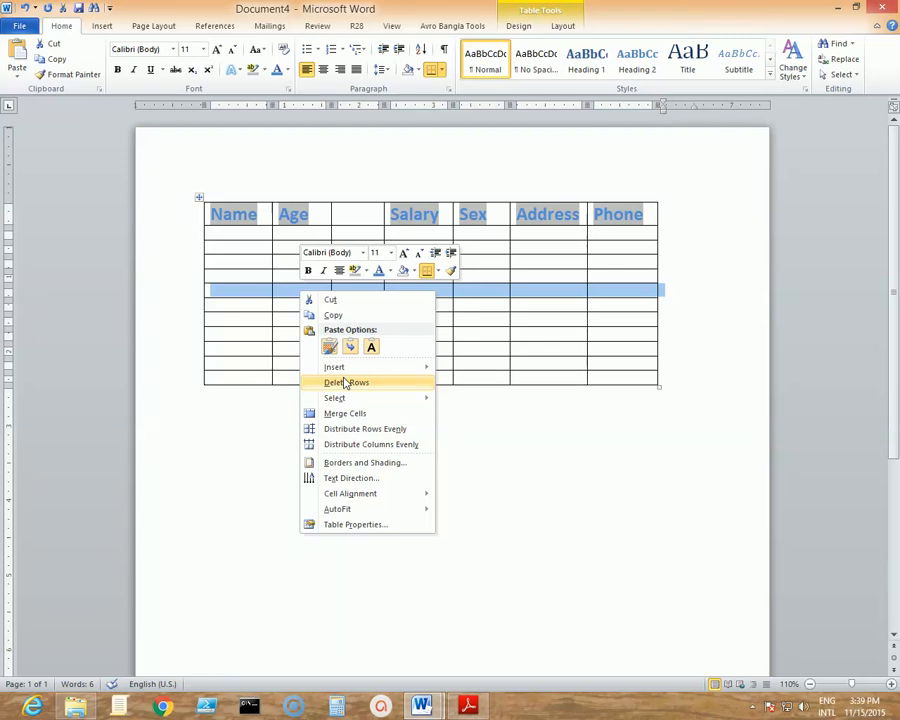
left_click(345, 383)
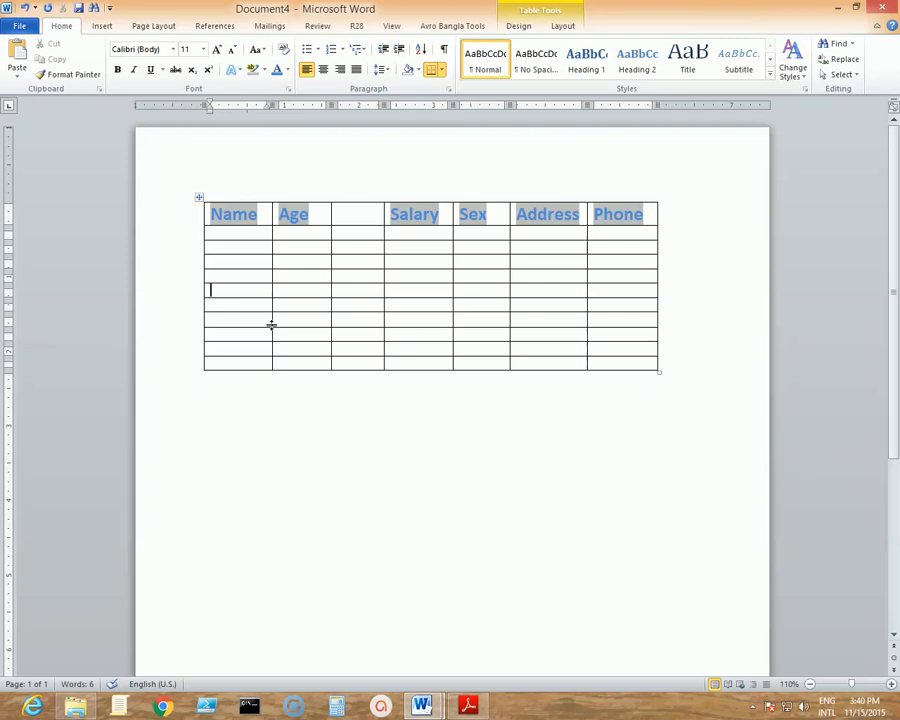
Enter a sample person's name in the third and fourth rows of the Name column, leaving the Age cells empty.
key("Up")
key("Up")
key("Up")
key("Up")
type("Hasan")
key("Tab")
type("kamal")
key("BackSpace")
key("BackSpace")
key("BackSpace")
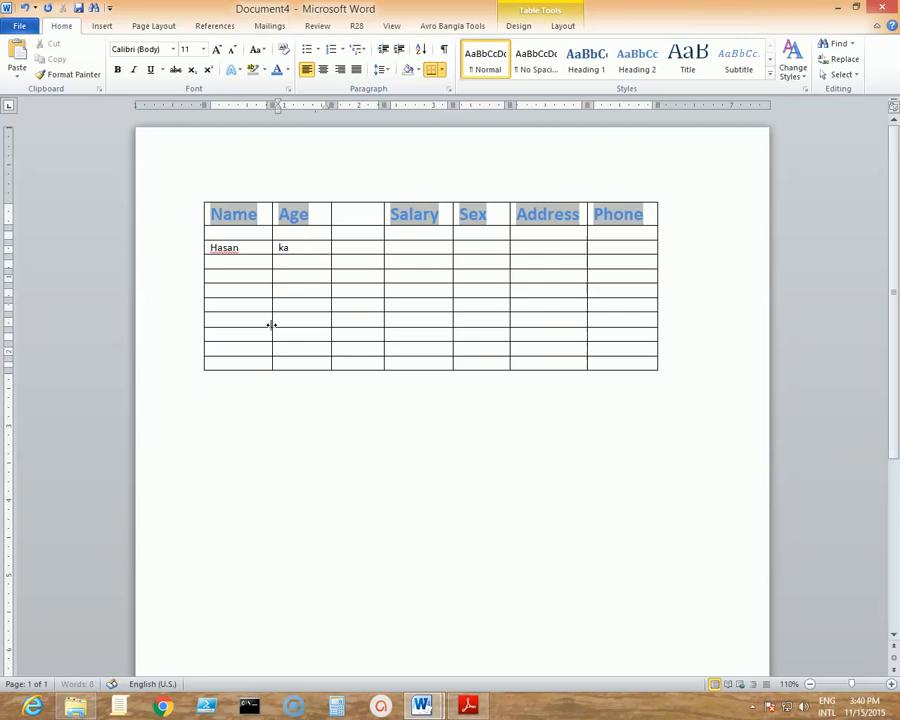
left_click(233, 262)
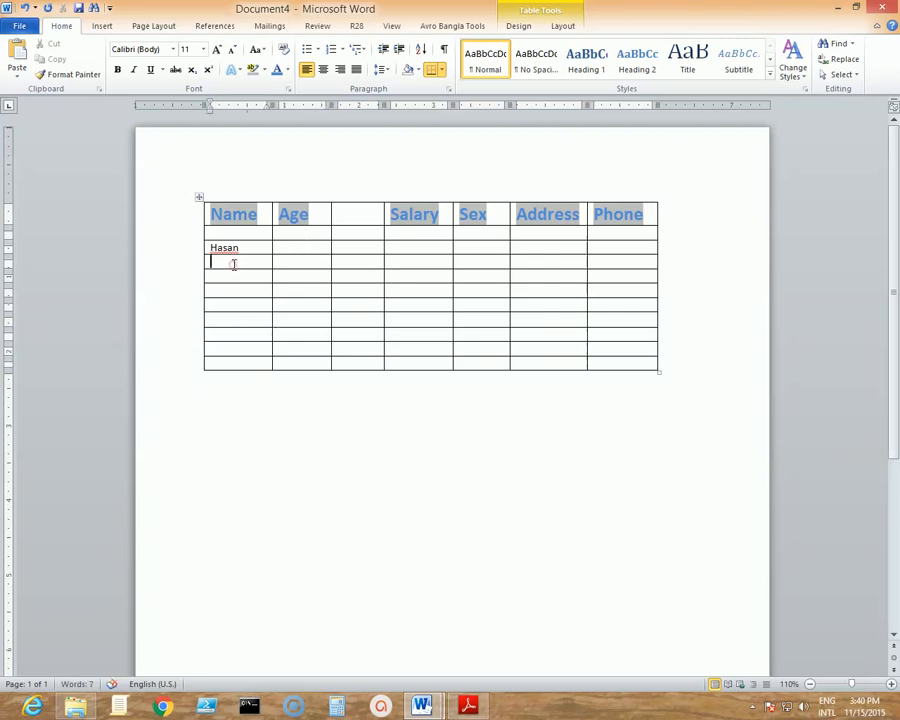
type("Kamal")
Set the font size of the table's third through last rows to 14 pt.
left_click_drag(195, 256, 195, 367)
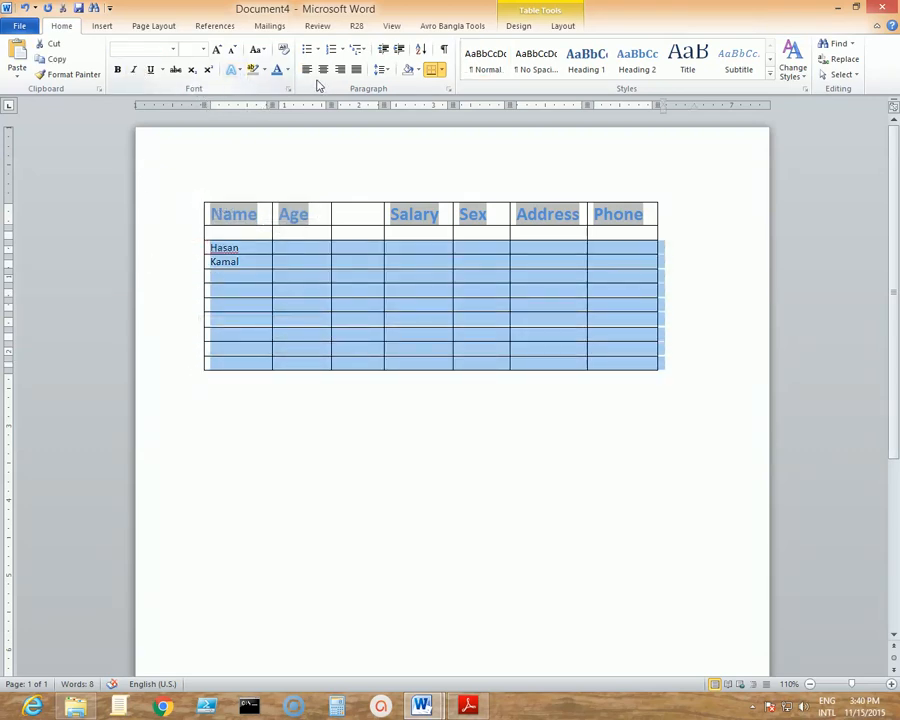
left_click(203, 49)
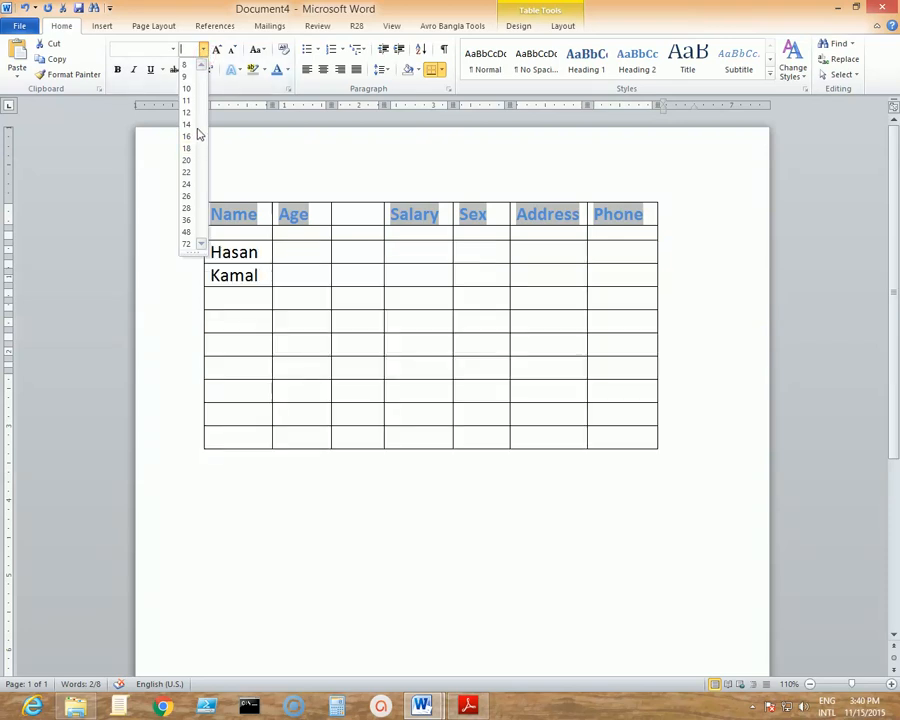
left_click(188, 124)
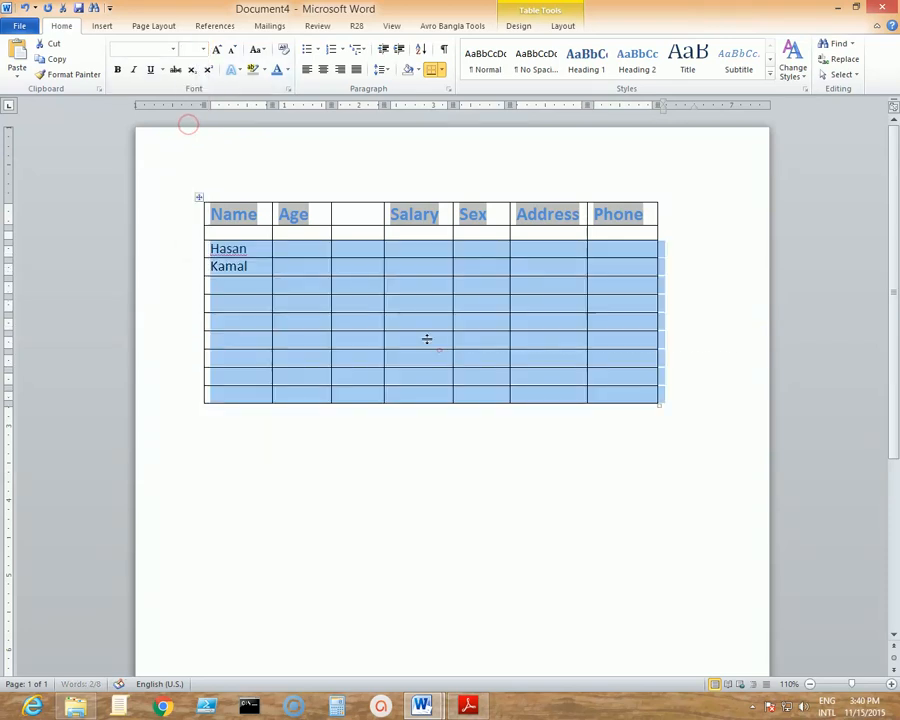
left_click(292, 295)
left_click(249, 250)
left_click(209, 268)
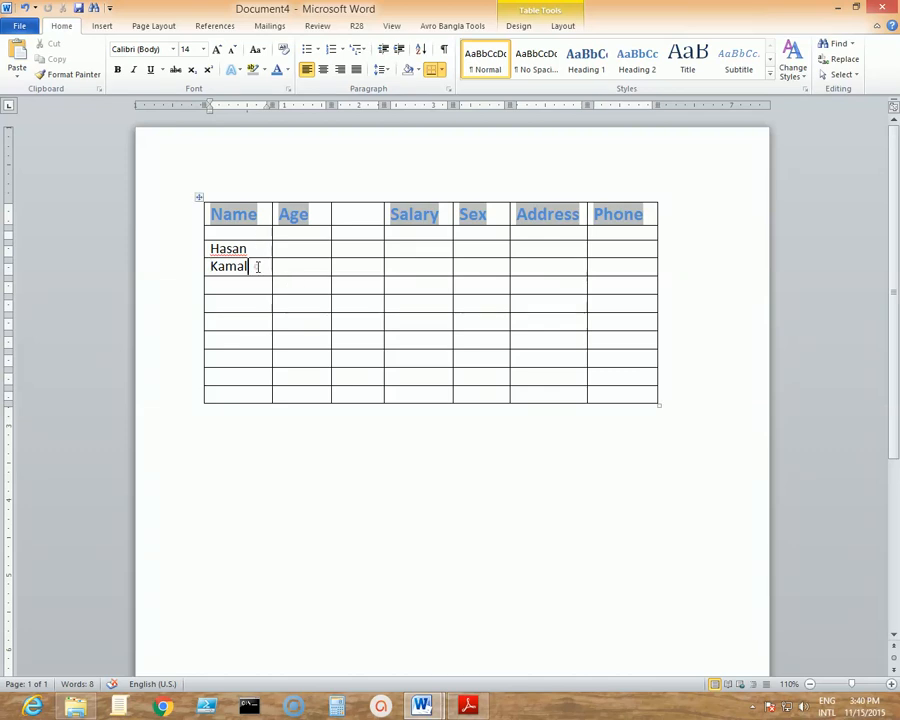
Insert an empty row directly below the table's third row, between the two named rows.
left_click(257, 249)
left_click(251, 250)
right_click(258, 248)
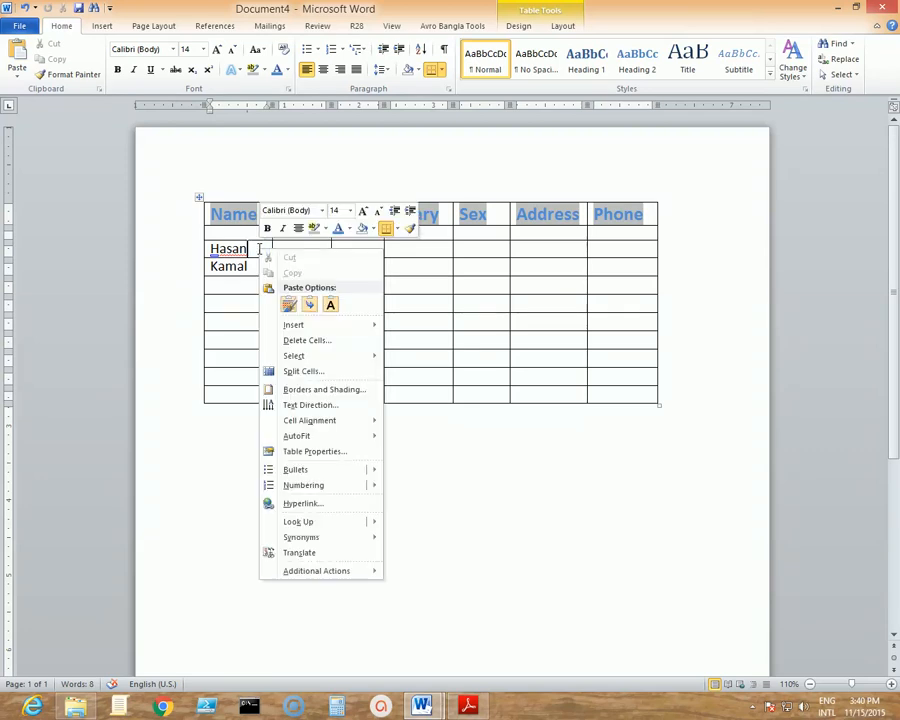
mouse_move(298, 327)
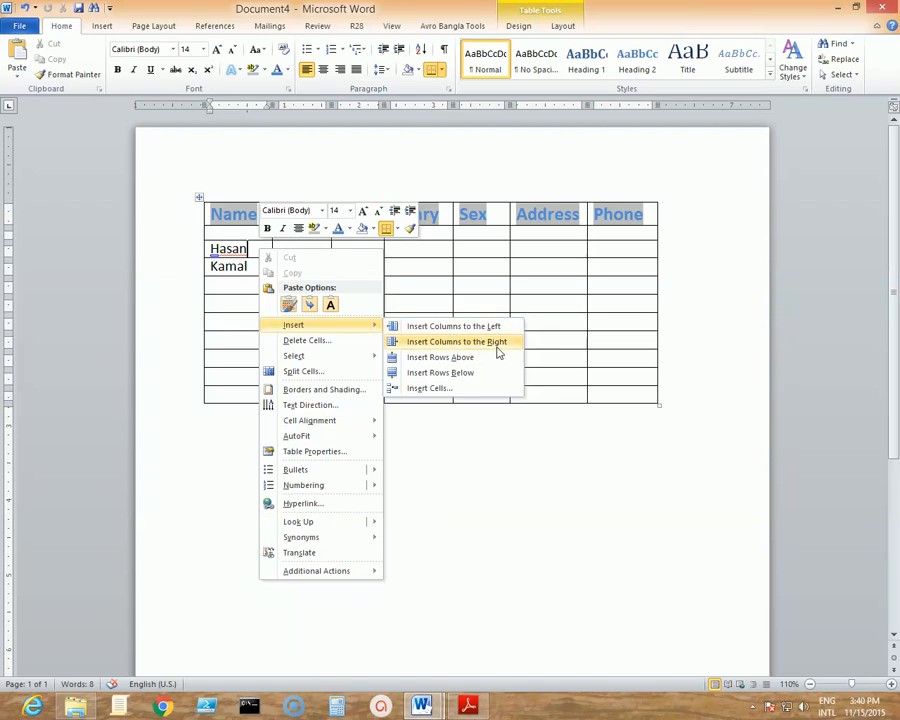
left_click(452, 373)
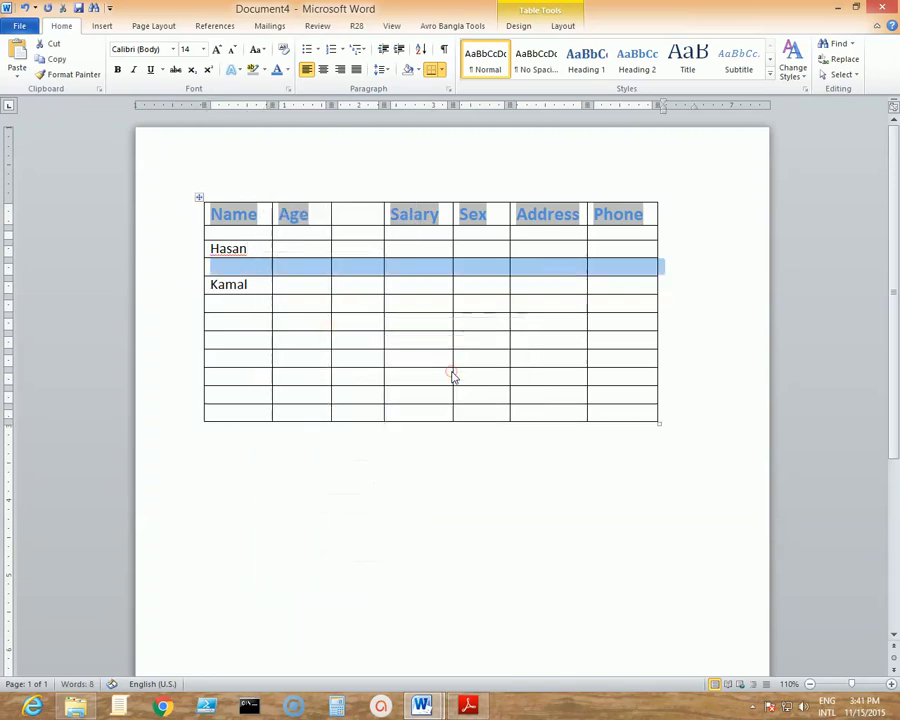
left_click(239, 265)
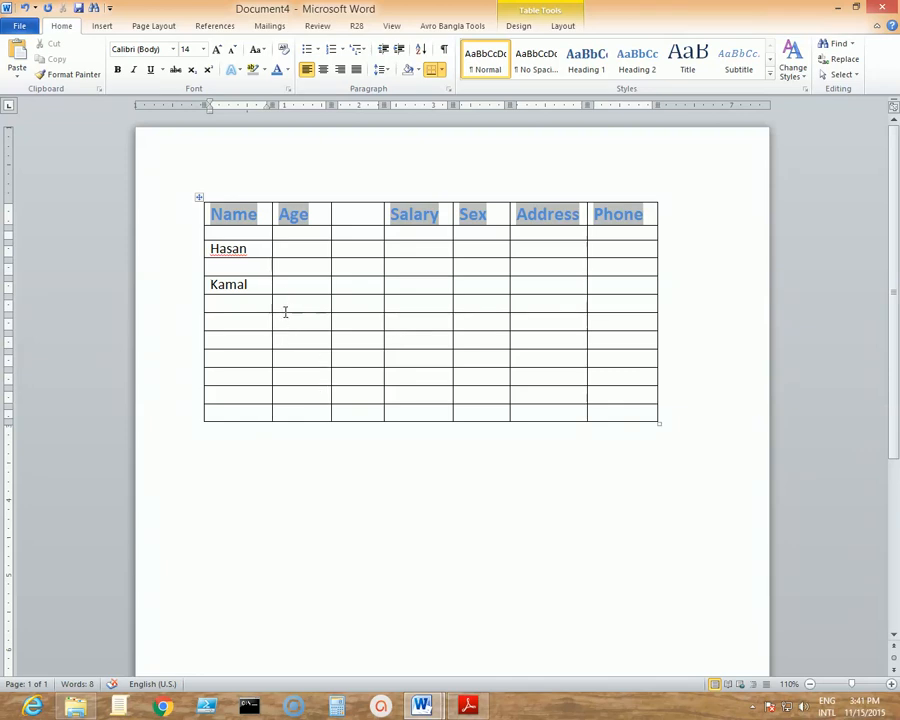
Enter 28 as the age in the third row and 27 in the fifth row.
left_click(298, 235)
left_click(302, 254)
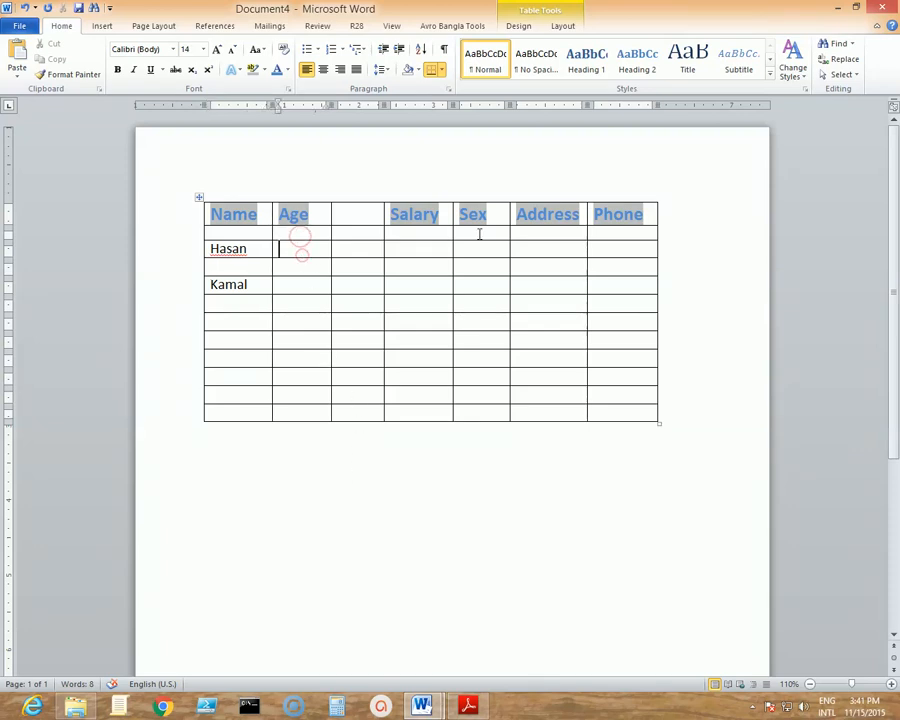
type("28")
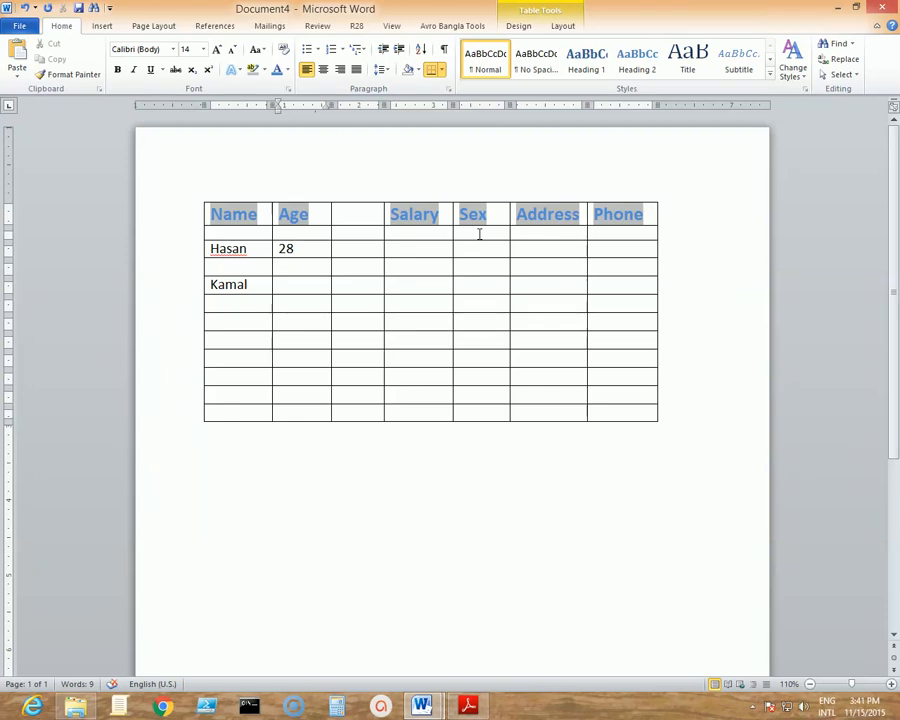
left_click(294, 284)
type("27")
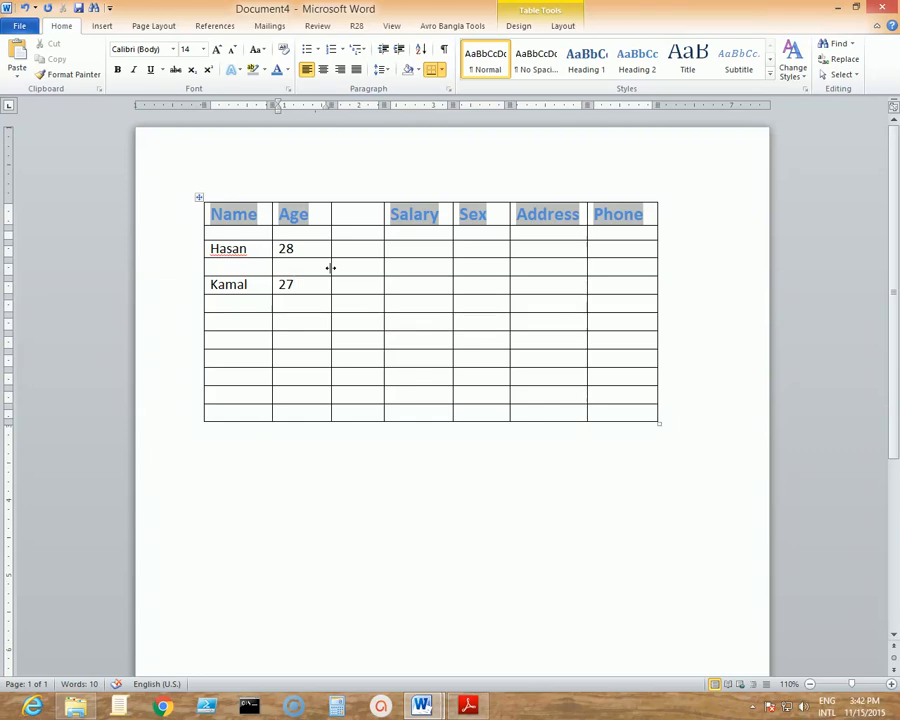
Narrow the Age column and the unnamed column beside it, and fit the Salary column's border to its contents.
left_click_drag(330, 268, 313, 270)
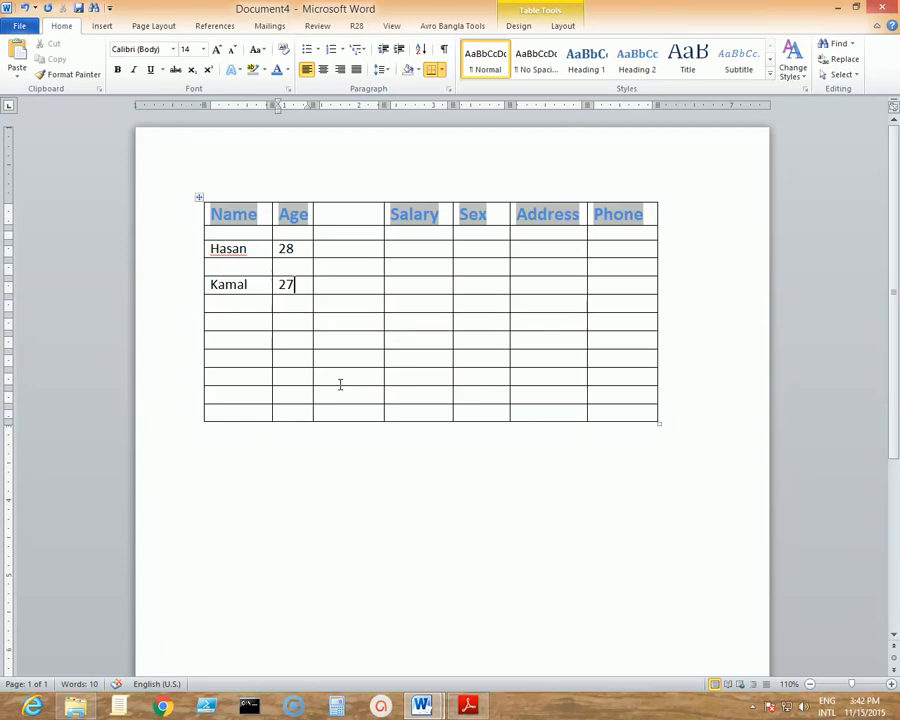
double_click(452, 214)
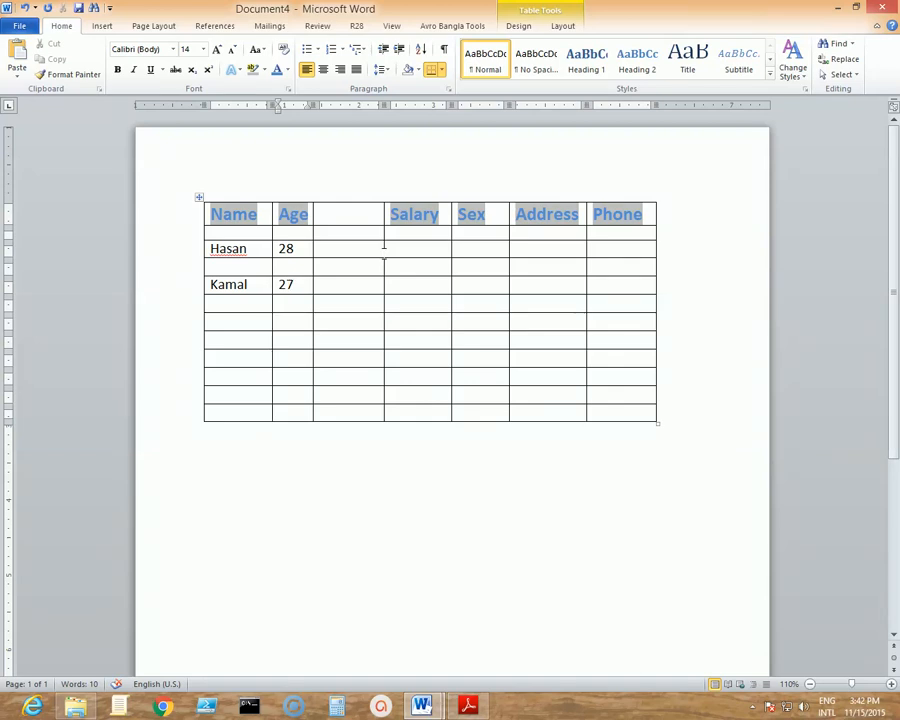
mouse_move(382, 251)
left_mouse_down()
mouse_move(299, 239)
mouse_move(386, 261)
mouse_move(365, 257)
left_mouse_up()
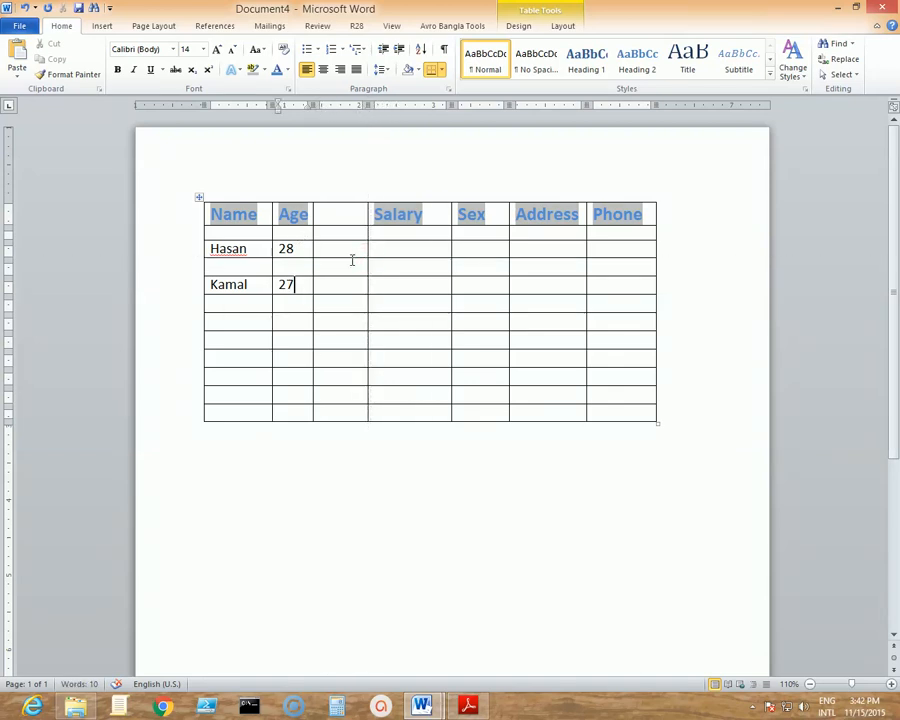
Increase the heights of the table's third, fourth and fifth rows by moving their lower borders.
left_click_drag(351, 258, 349, 360)
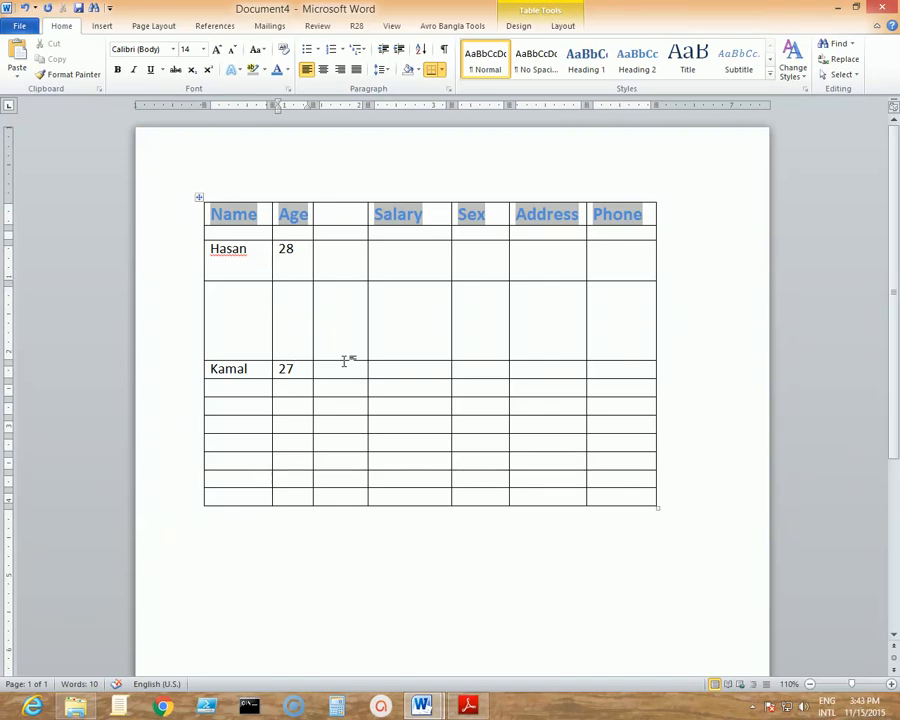
mouse_move(344, 361)
left_mouse_down()
mouse_move(347, 327)
mouse_move(355, 373)
left_mouse_up()
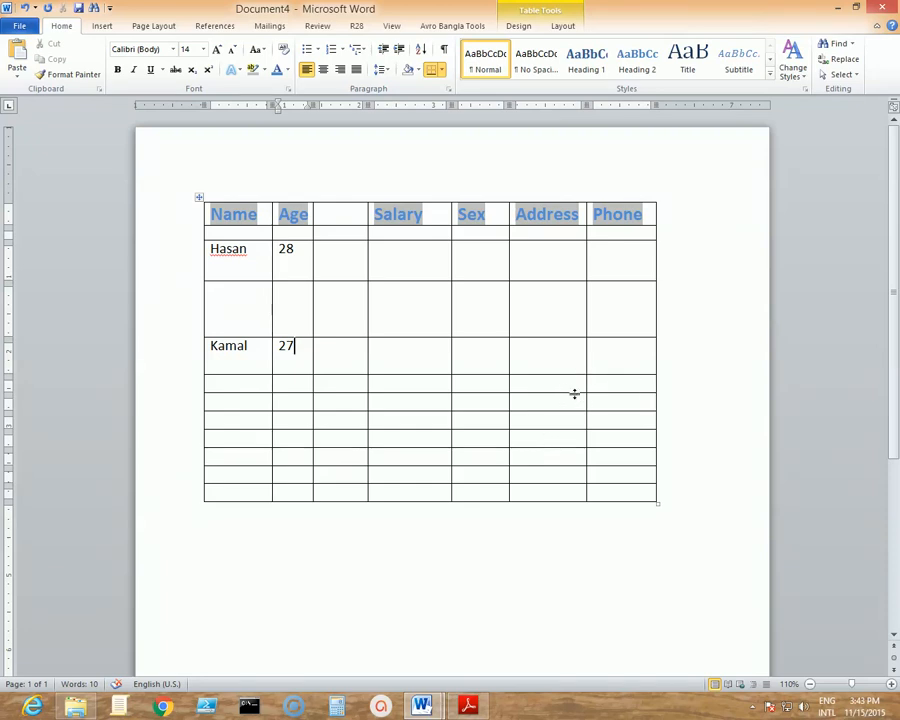
left_click(571, 345)
left_click(563, 253)
left_click(585, 214)
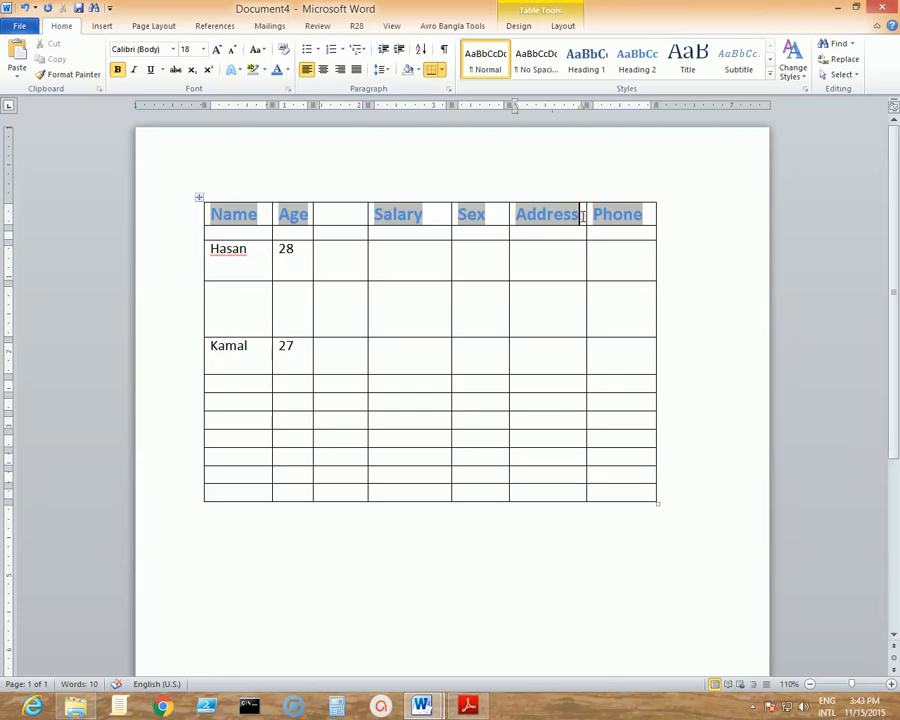
left_click(541, 310)
left_click(340, 297)
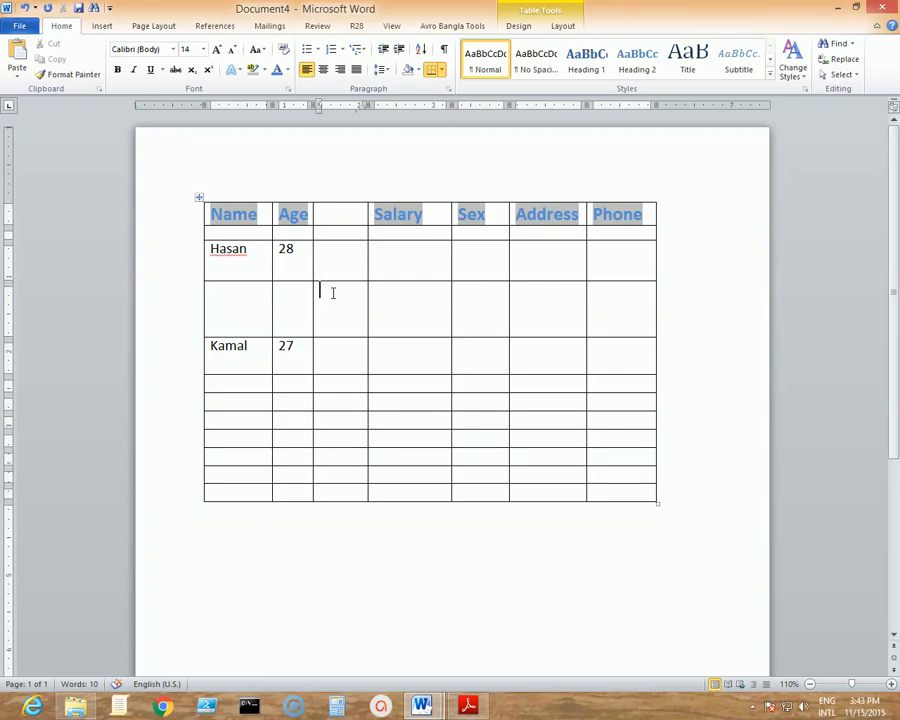
left_click(330, 291)
left_click(399, 291)
left_click(330, 296)
left_click(396, 294)
Merge the Salary and Sex cells of the fourth and fifth rows into one cell.
left_click_drag(404, 307, 478, 362)
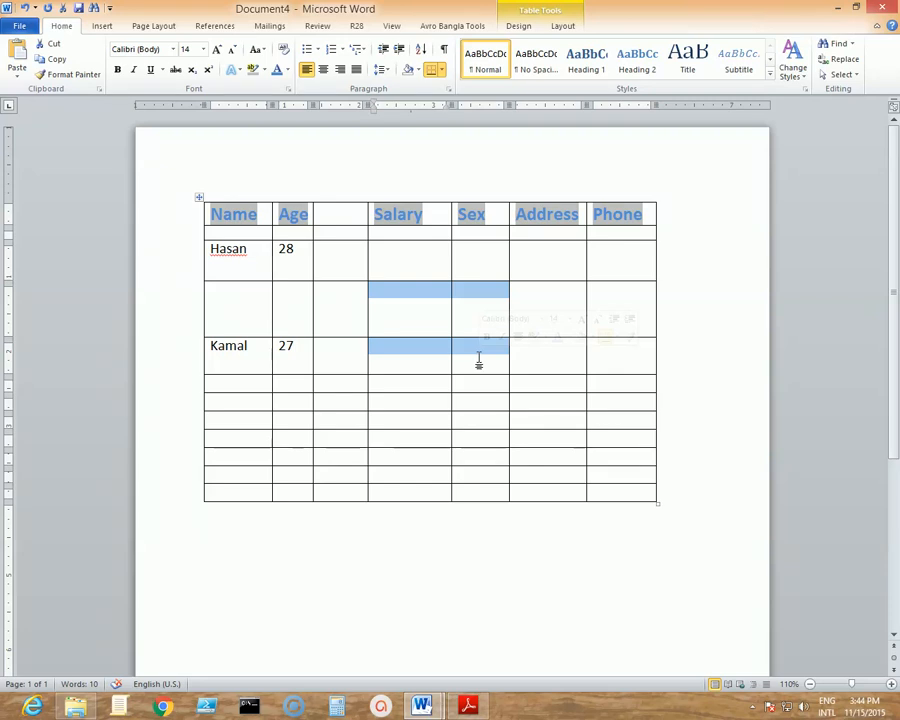
right_click(433, 298)
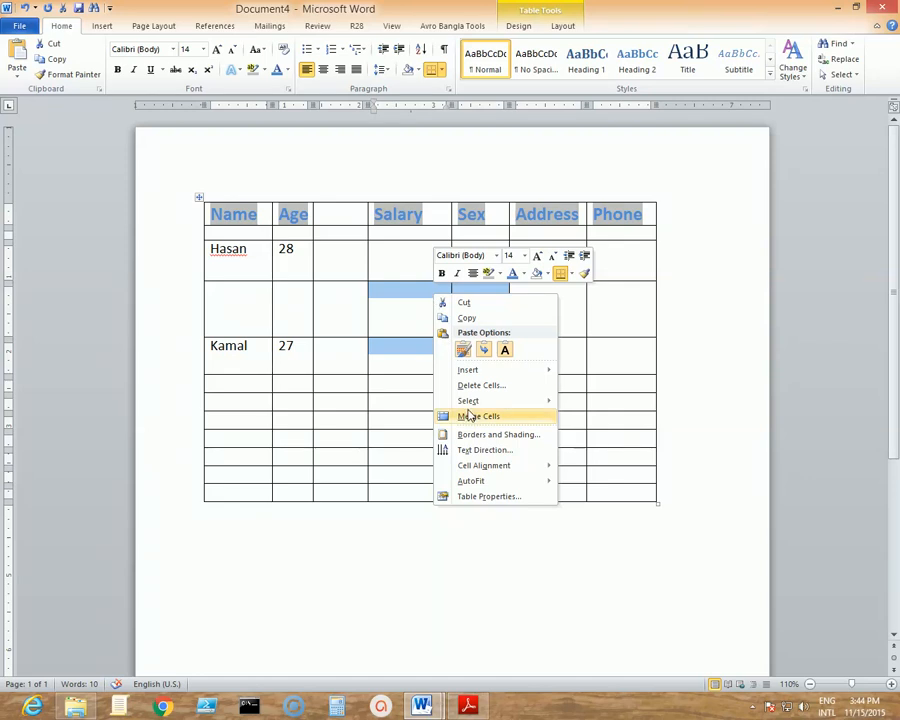
mouse_move(474, 406)
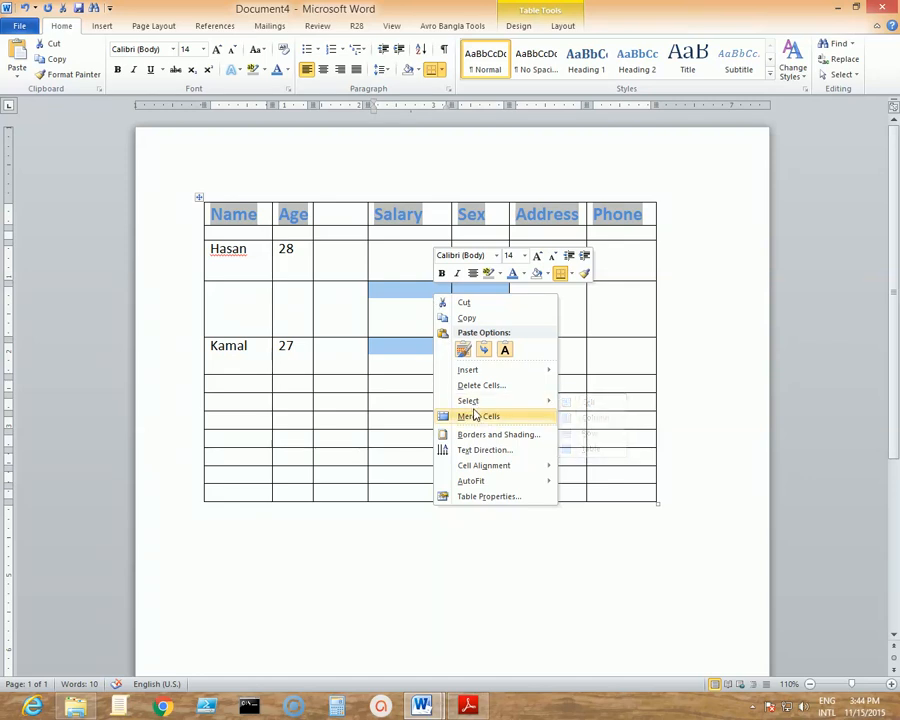
left_click(476, 414)
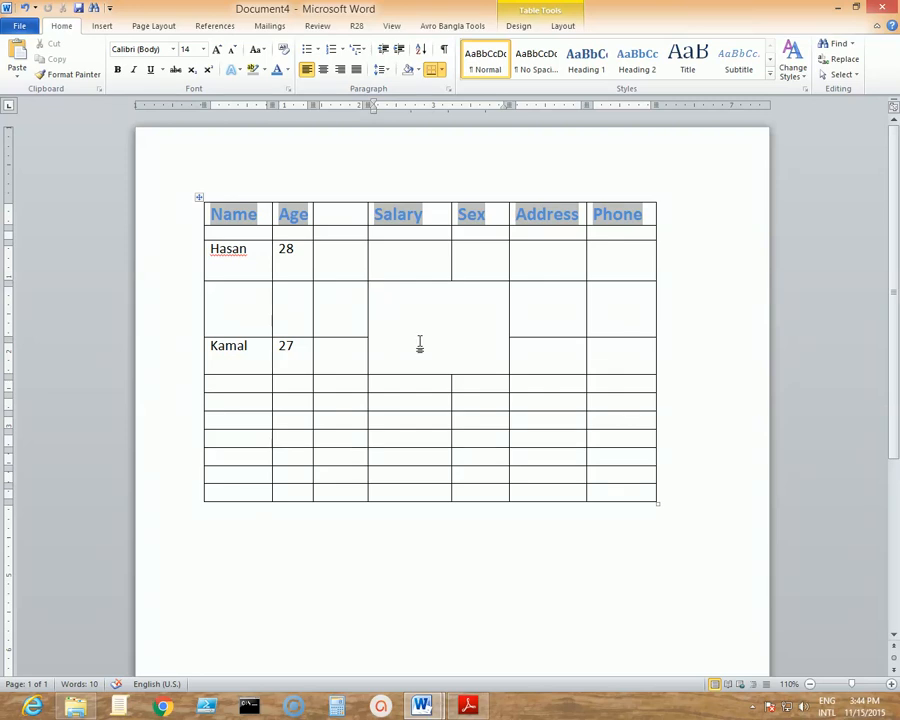
Insert a nested 3-by-3 table into the merged cell and enlarge it slightly in height.
left_click(102, 25)
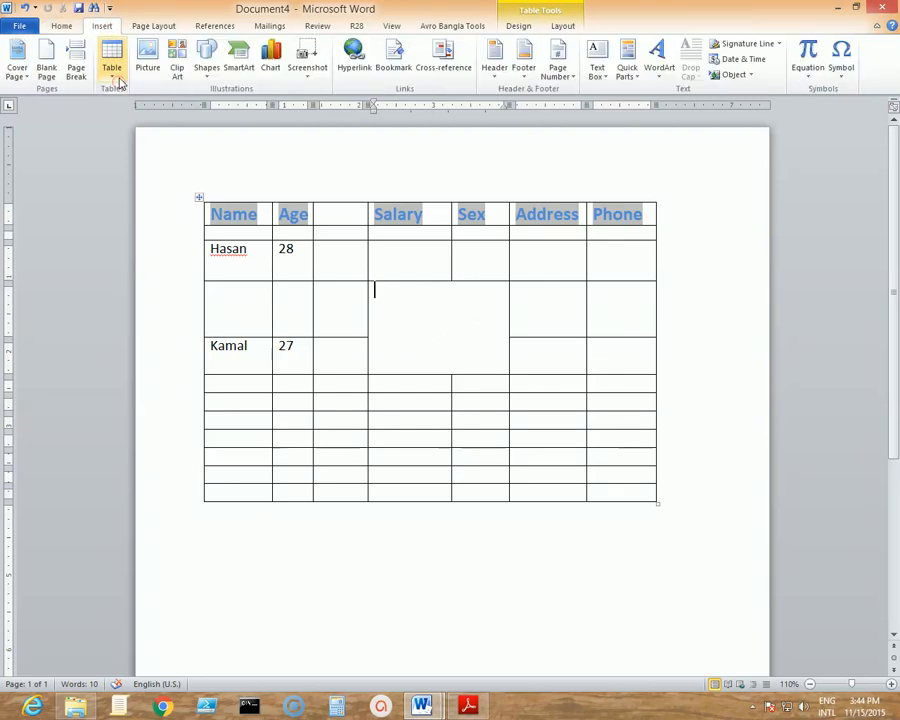
left_click(113, 74)
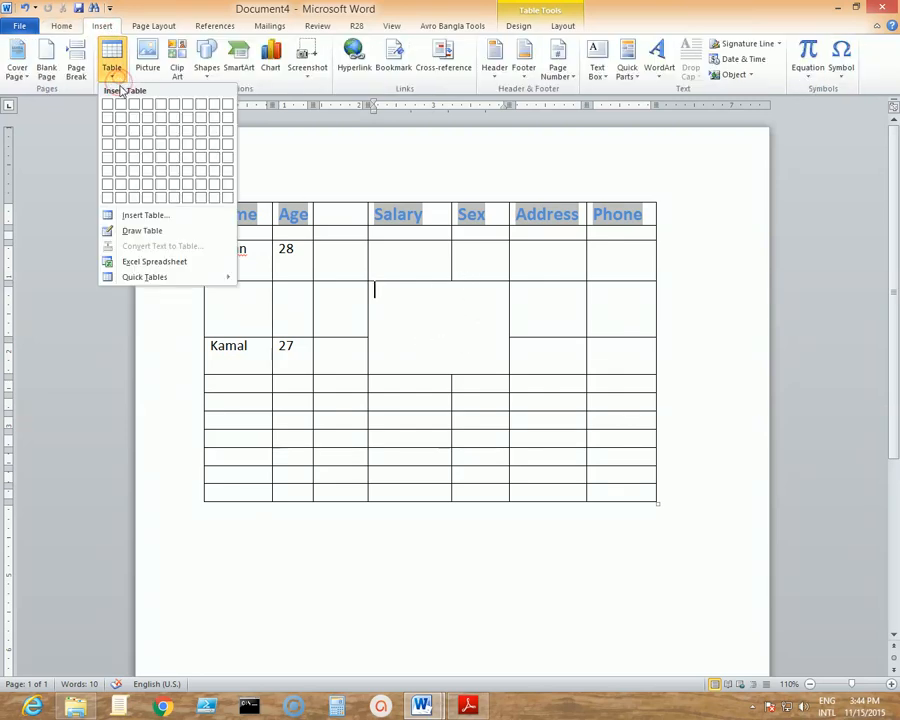
left_click(140, 140)
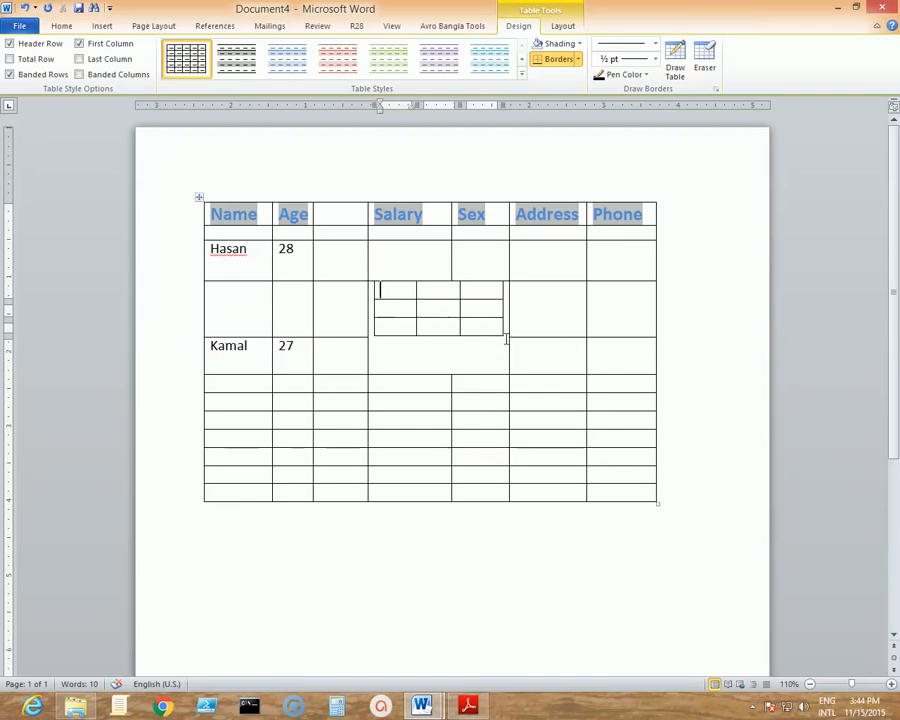
mouse_move(507, 339)
left_mouse_down()
mouse_move(497, 333)
mouse_move(501, 348)
left_mouse_up()
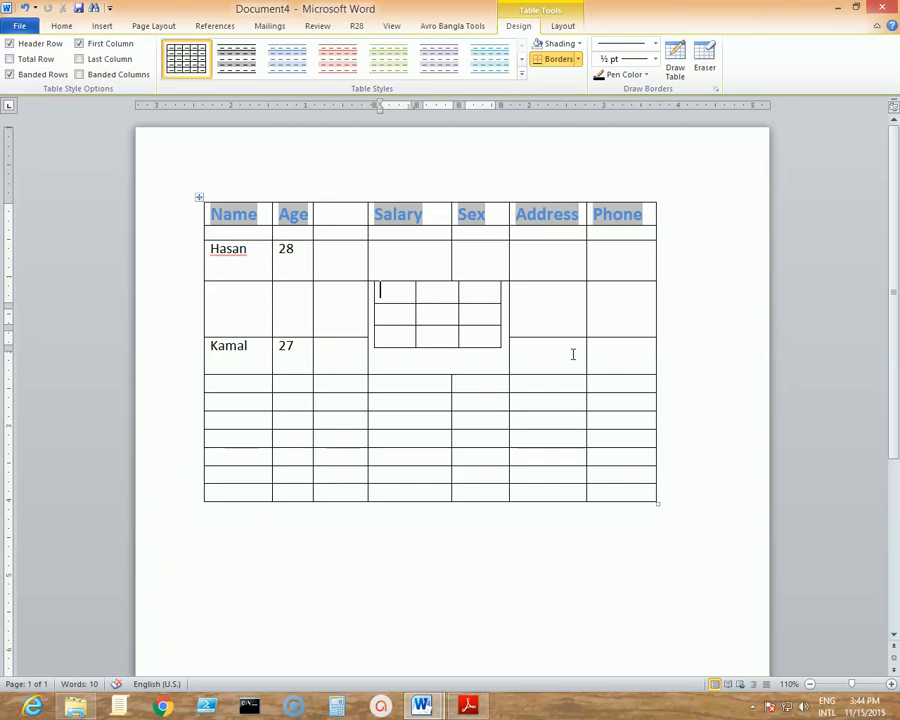
left_click(369, 277)
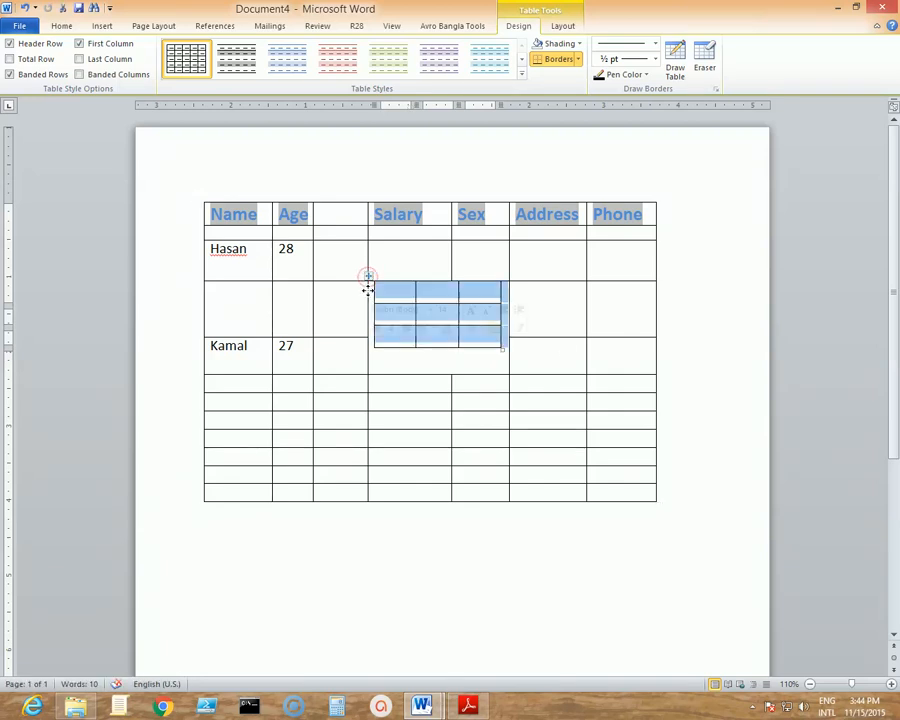
left_click(369, 277)
left_click(480, 327)
left_click(544, 302)
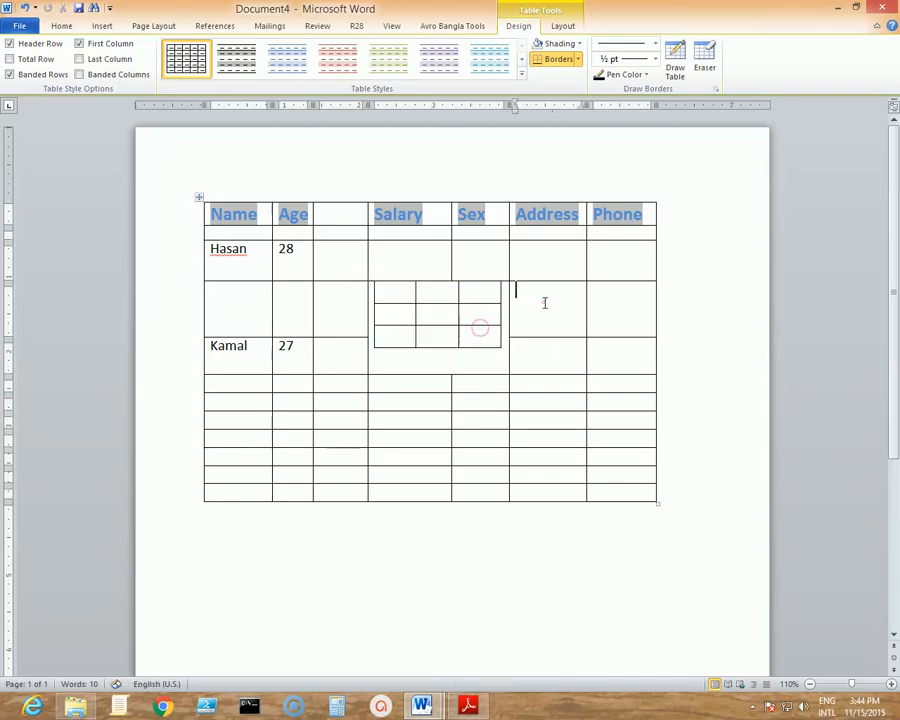
left_click(600, 346)
left_click(576, 362)
left_click(502, 392)
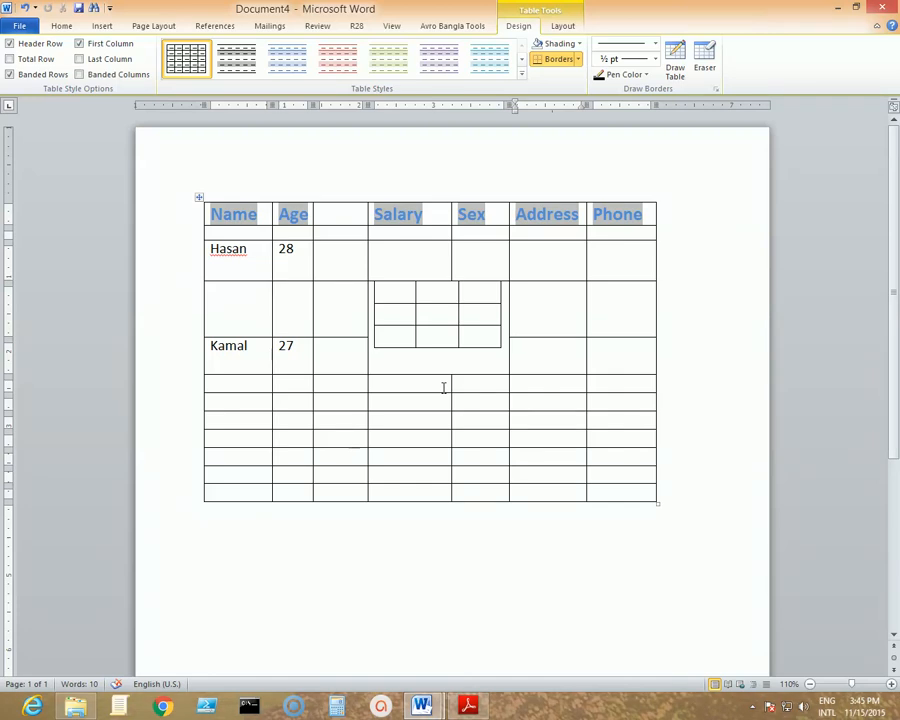
Try clearing the contents of the whole table, and undo the clearing.
left_click(188, 555)
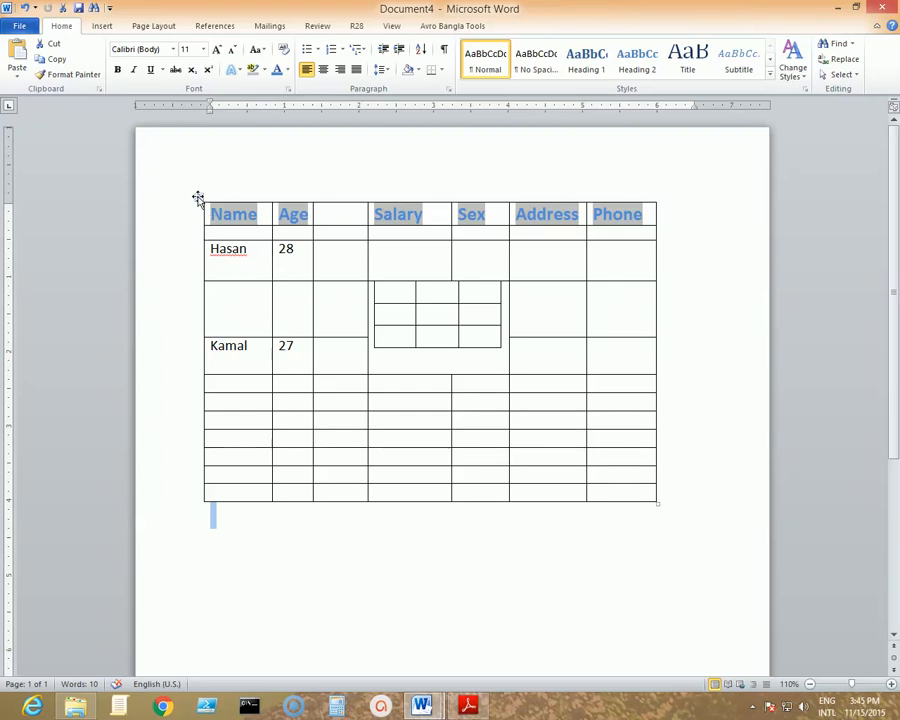
left_click(199, 197)
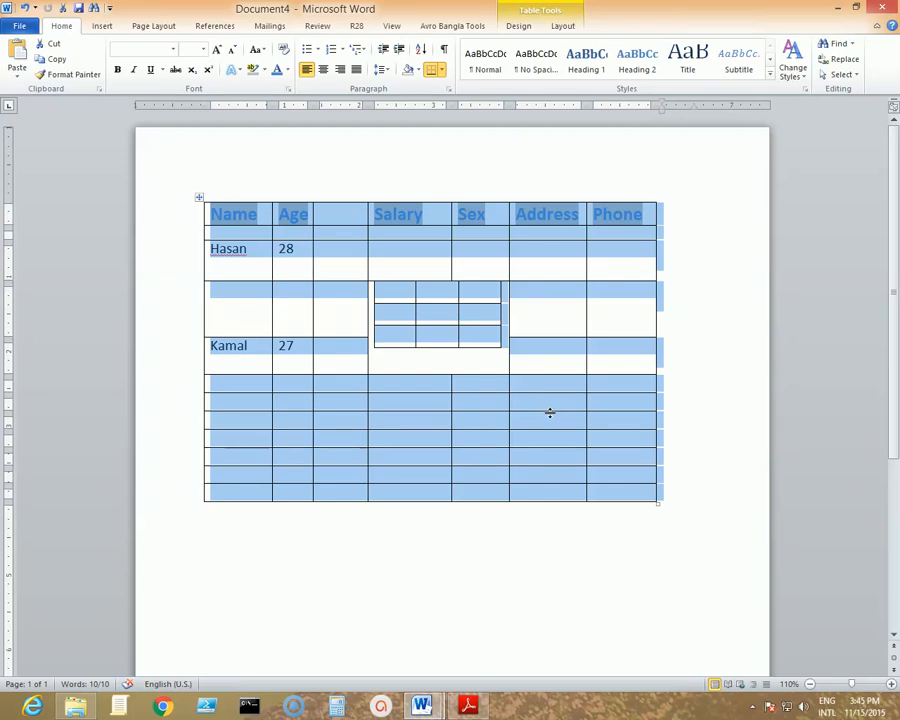
key("Delete")
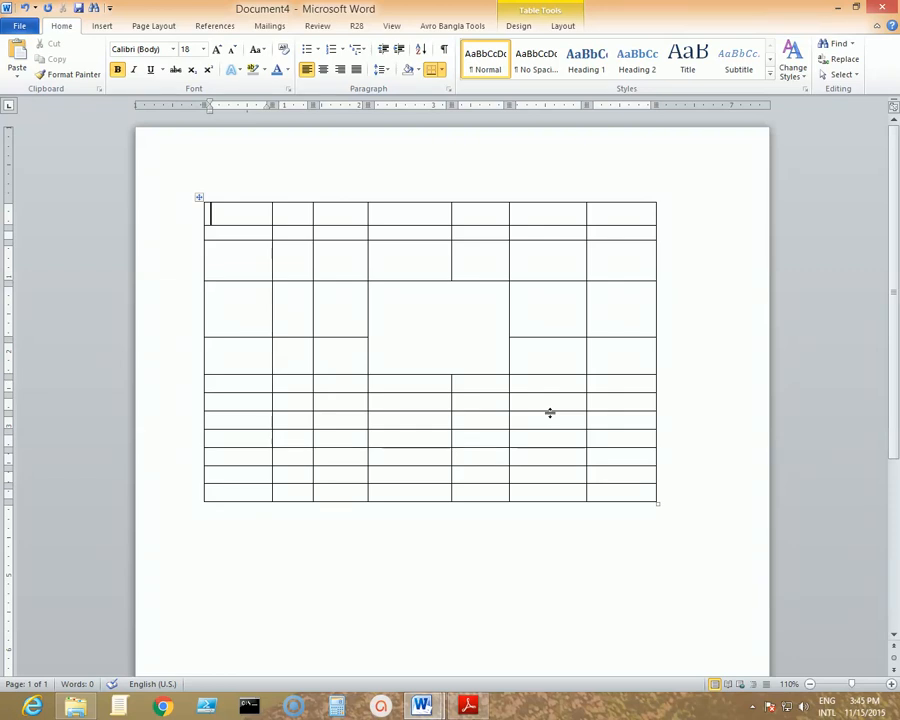
key("ctrl+z")
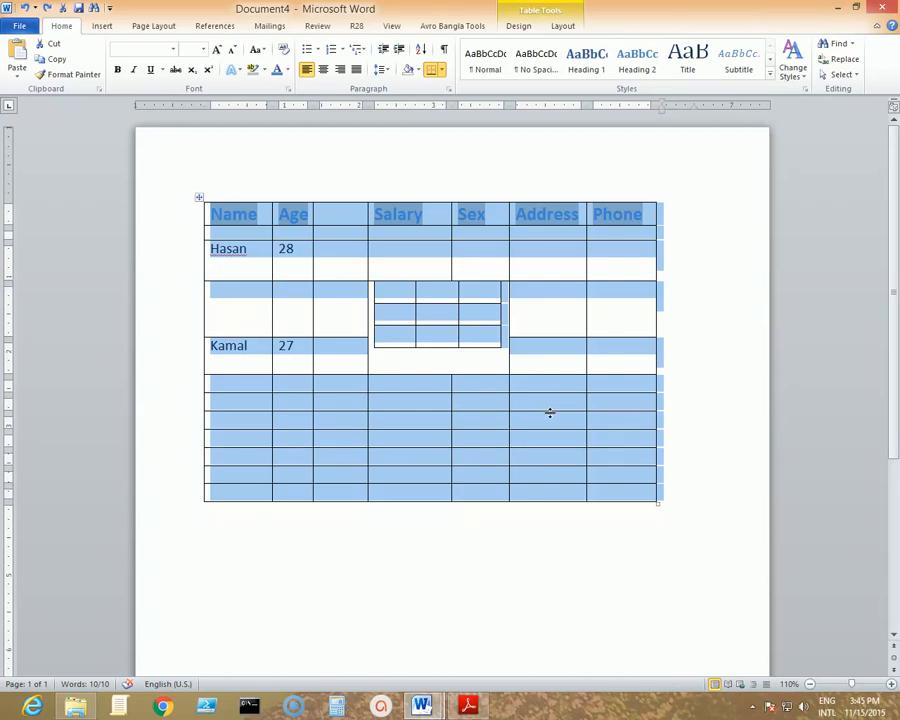
Delete the entire selected table from the document.
right_click(503, 255)
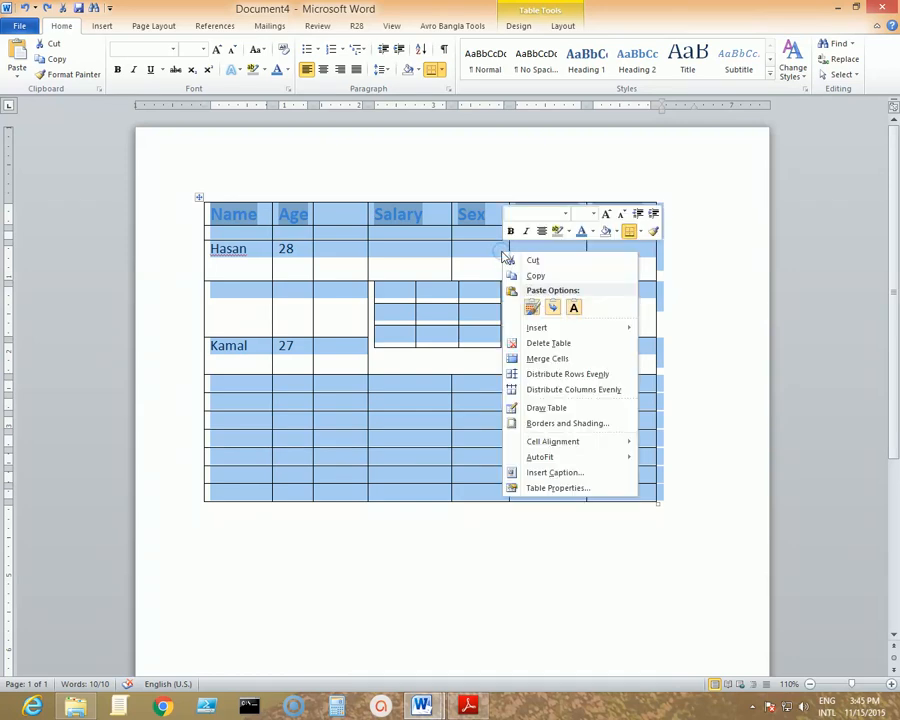
left_click(549, 343)
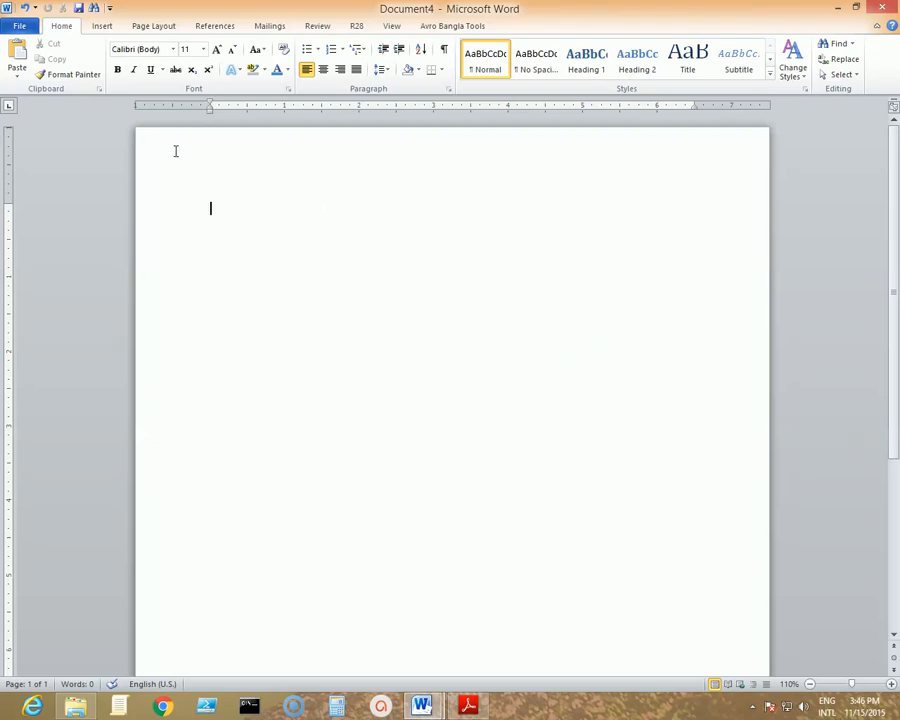
Paste the copied paragraphs from the Office Clipboard into the empty document, and undo the paste.
left_click(98, 89)
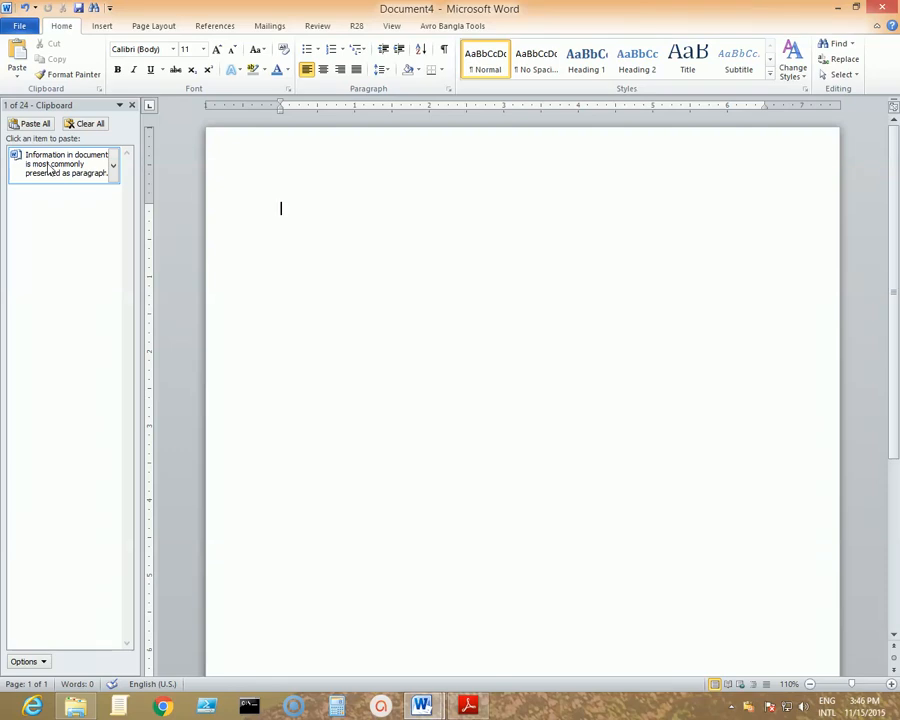
left_click(105, 162)
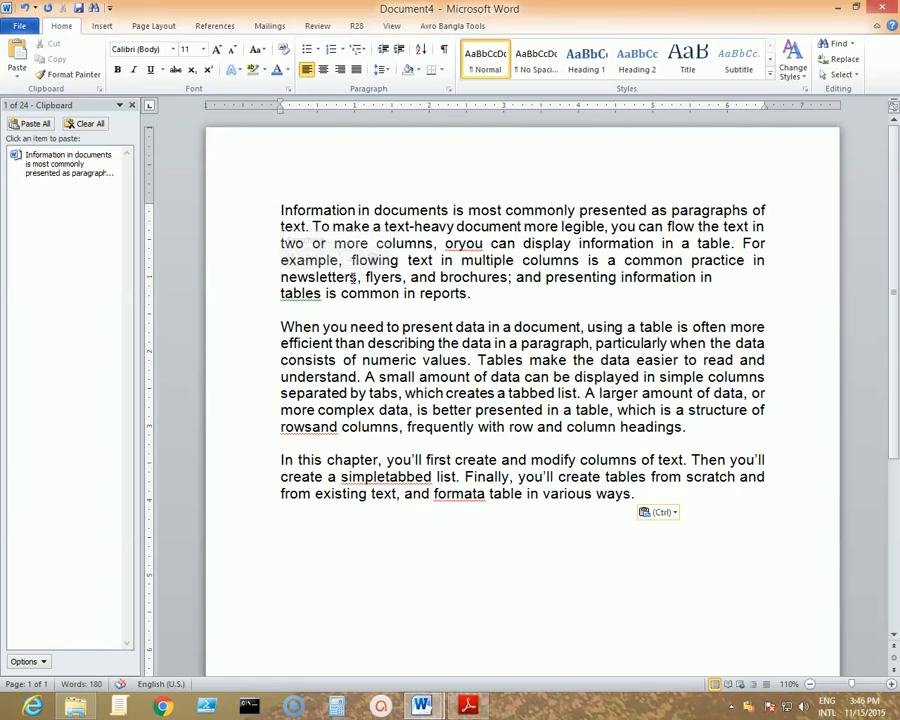
key("ctrl+z")
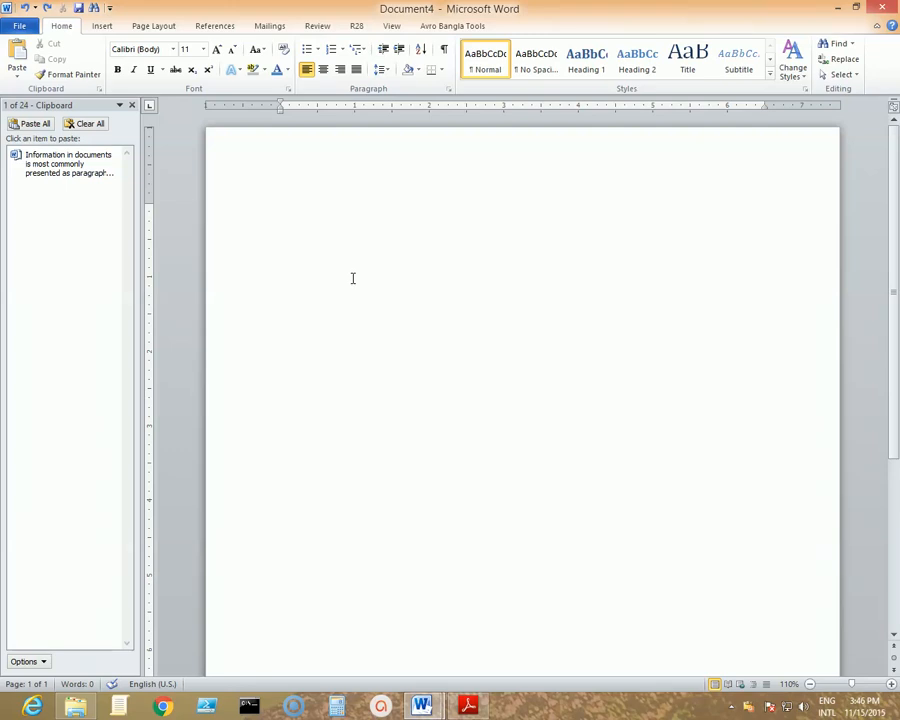
Close Document4 without saving and return to MS Word Practice File.
left_click(875, 9)
left_click(448, 380)
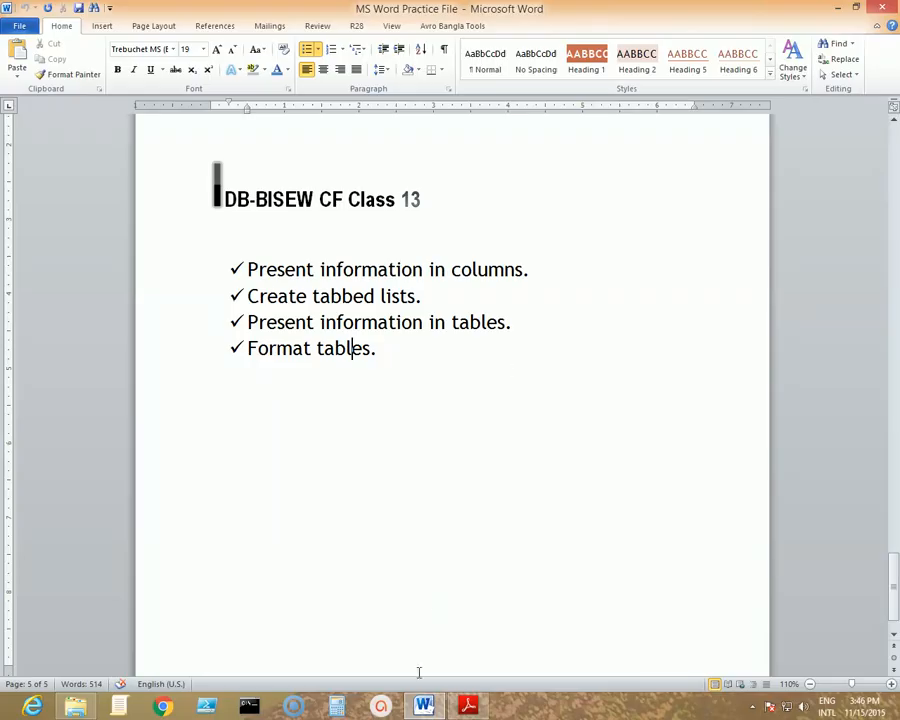
Create a new blank document and insert a table with four columns and five rows.
left_click(427, 707)
left_click(427, 707)
key("ctrl+n")
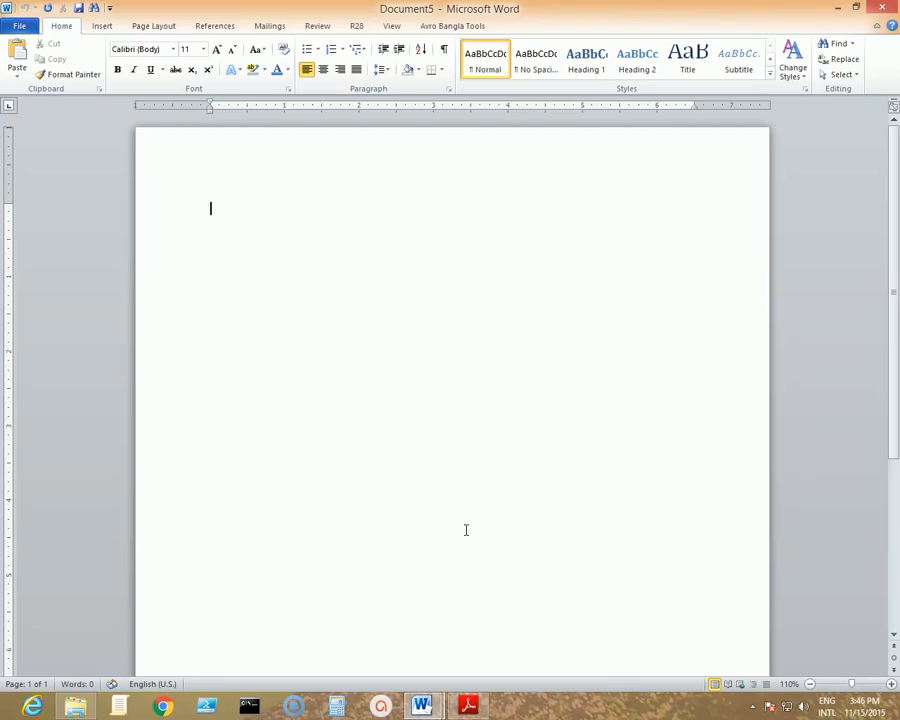
left_click(106, 25)
left_click(110, 52)
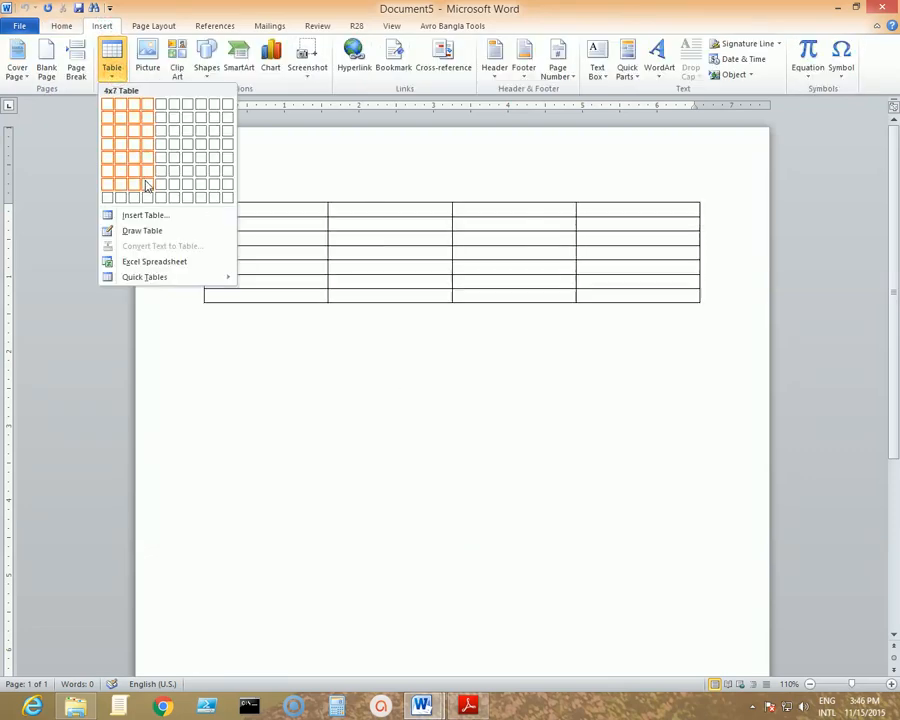
left_click(247, 209)
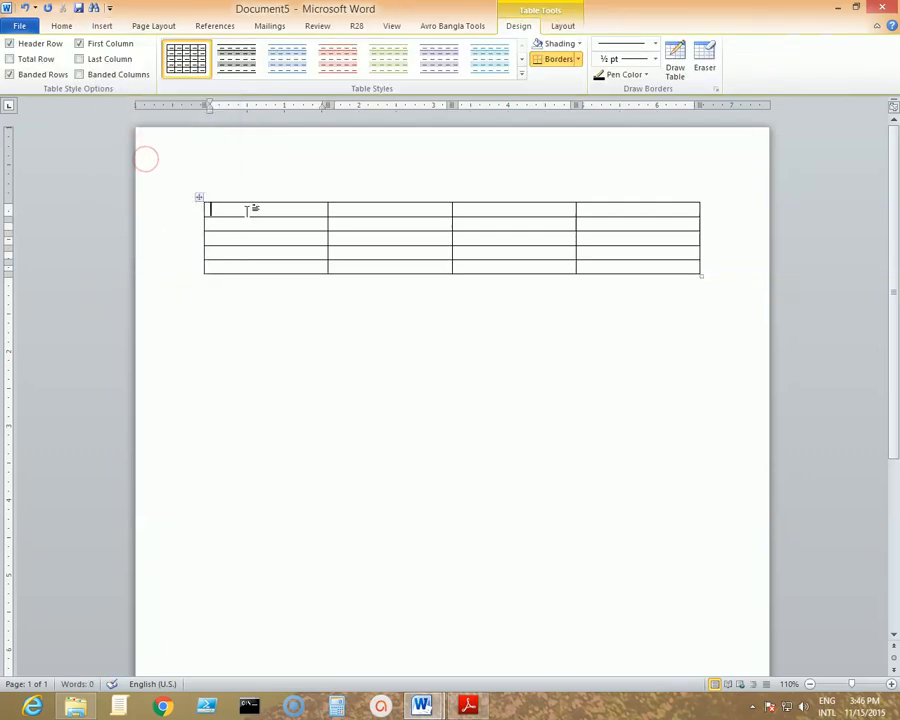
Fill the table's header row with Name, Age, Address and Phone.
type("Name")
key("Tab")
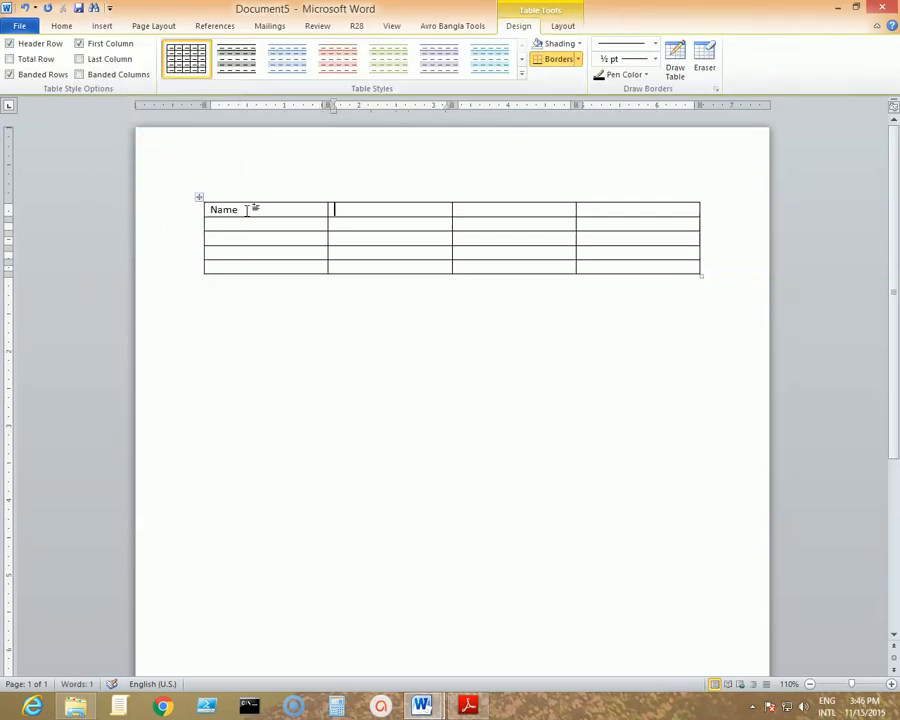
type("Age")
key("Tab")
type("Address")
key("Tab")
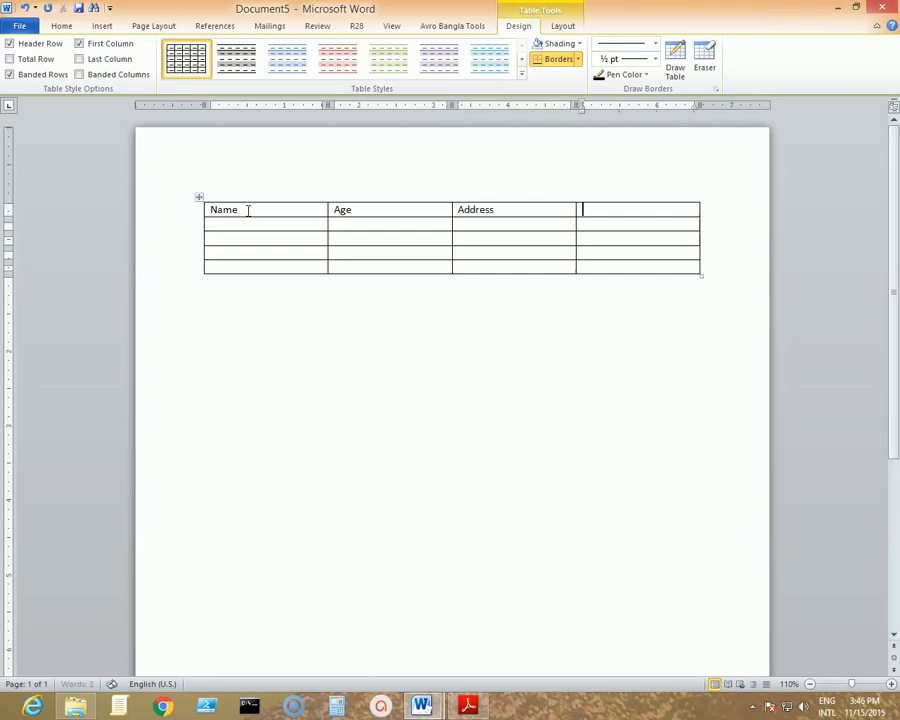
type("Phone")
Format the header row in bold Verdana, size 20, with blue font color and gray text highlighting.
left_click(179, 214)
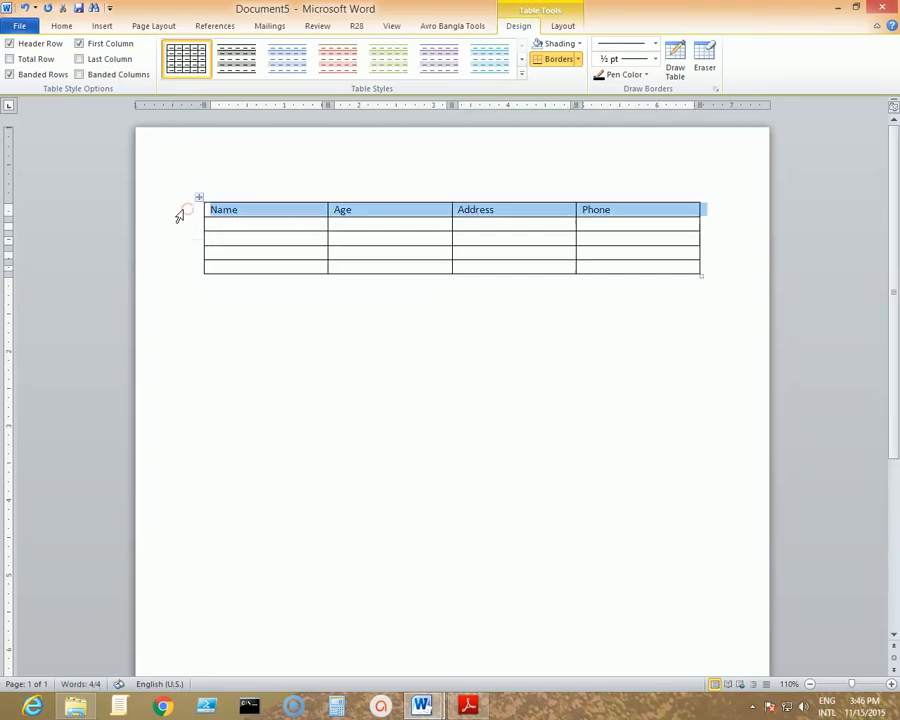
left_click(61, 25)
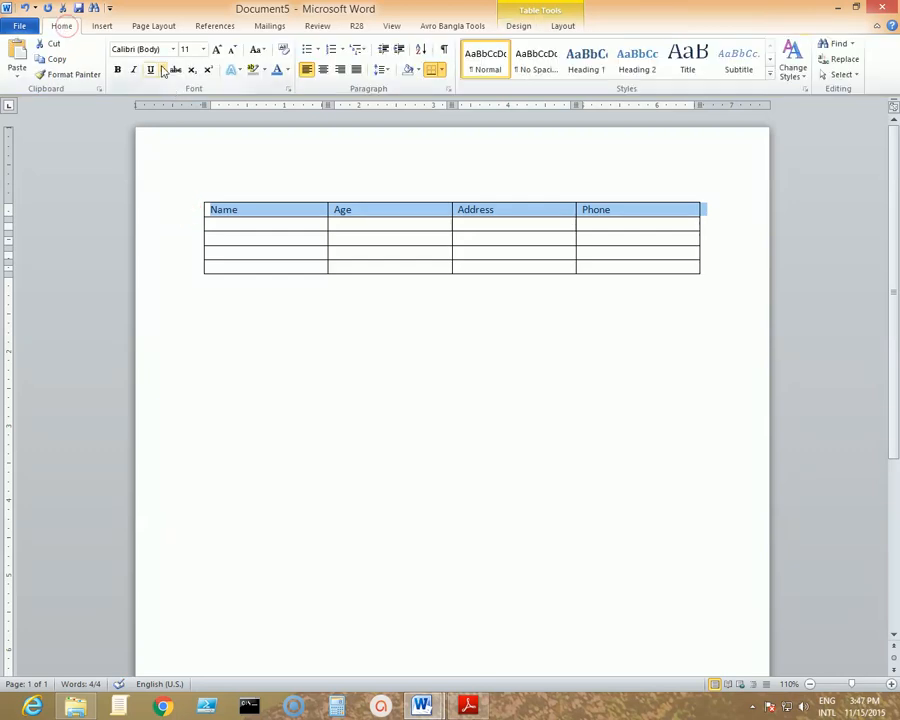
left_click(173, 49)
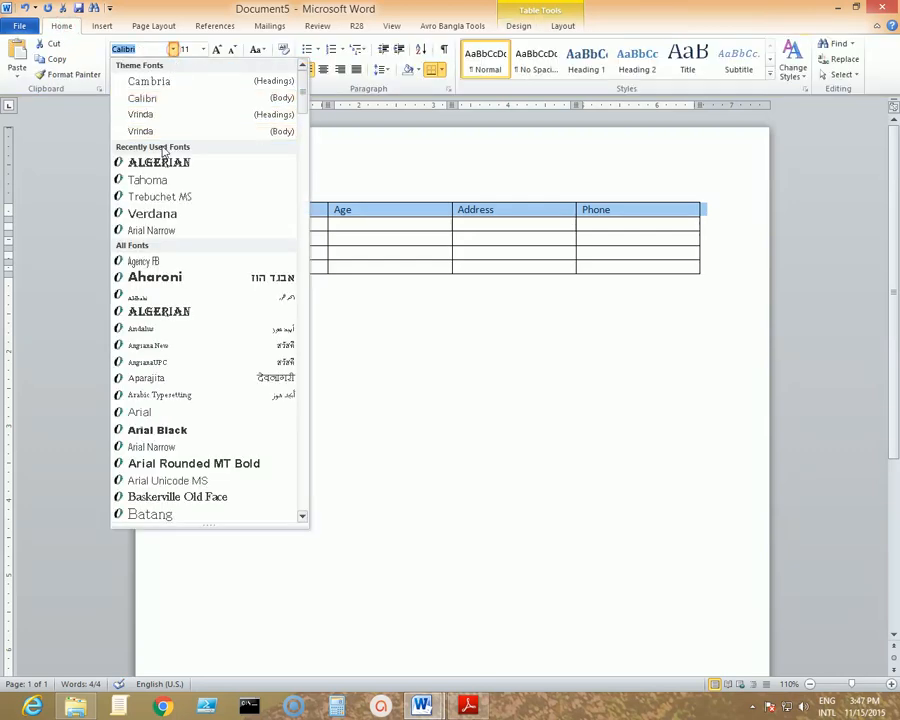
left_click(187, 215)
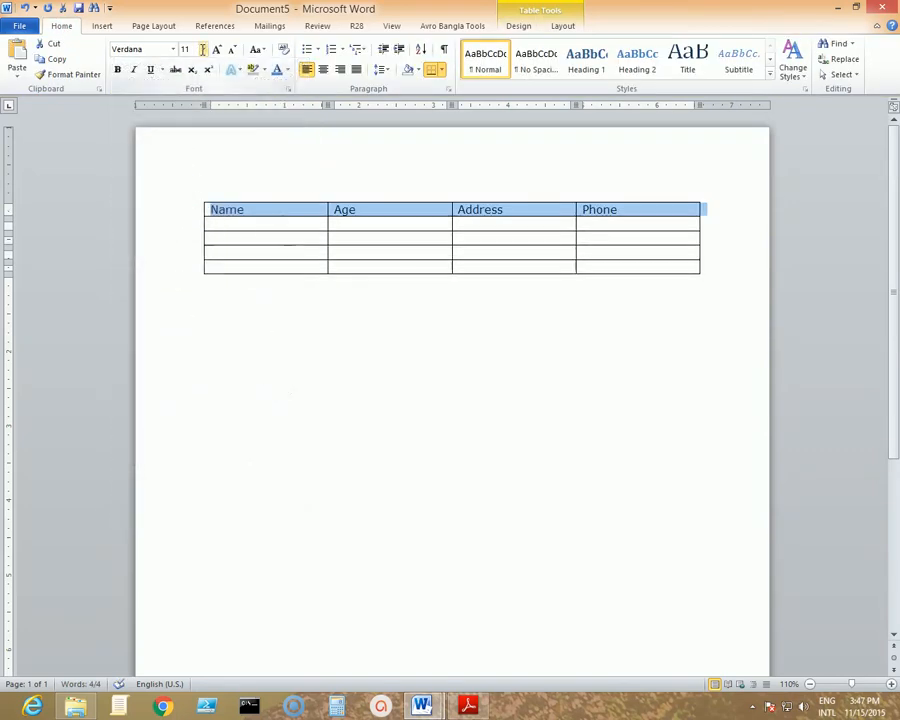
left_click(203, 49)
left_click(190, 159)
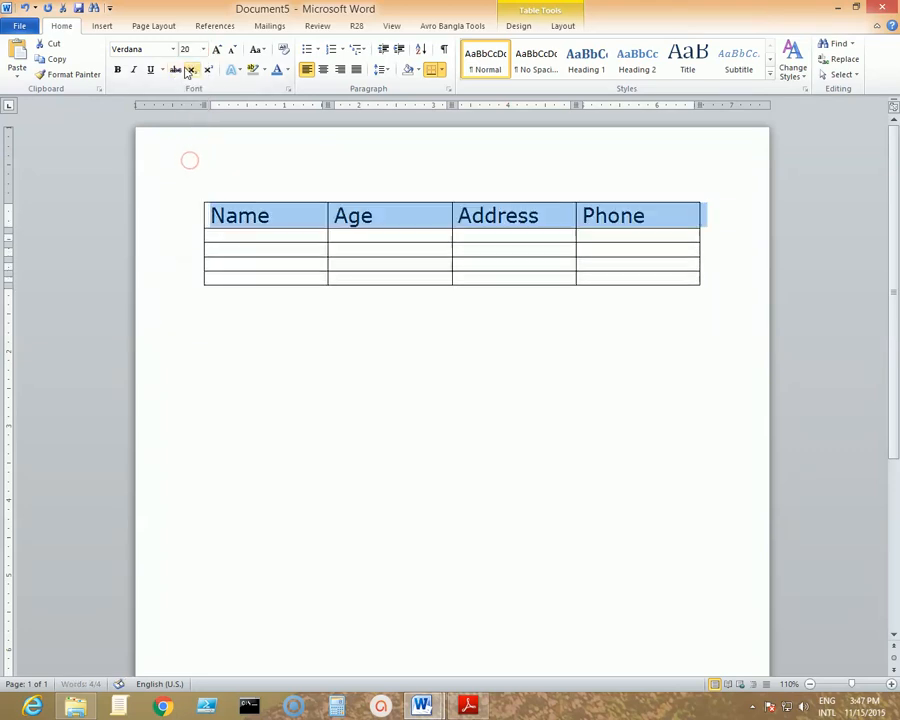
left_click(118, 70)
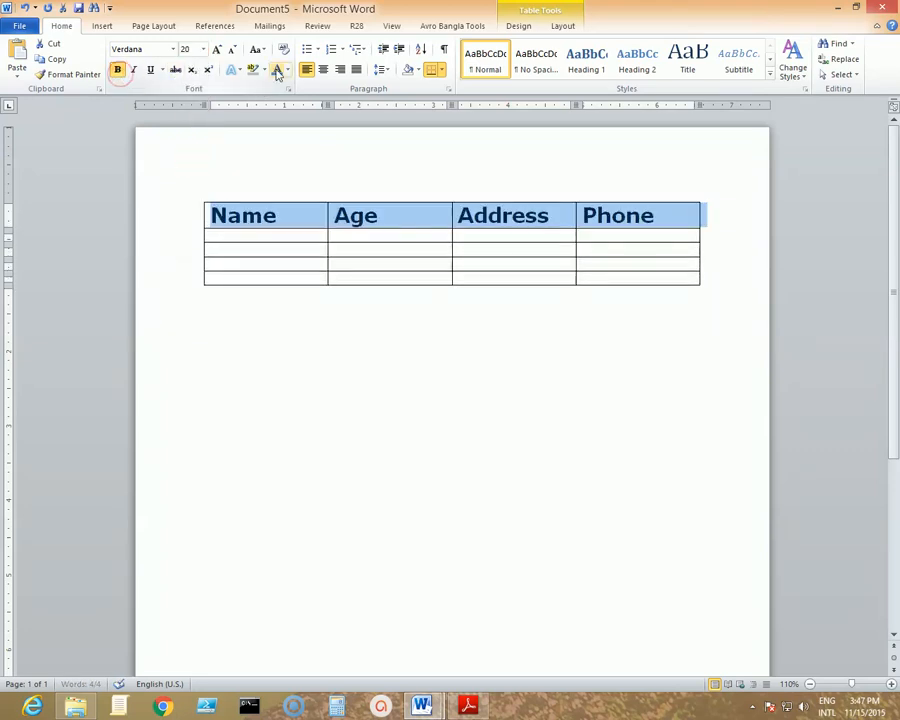
left_click(278, 72)
left_click(251, 70)
left_click(407, 237)
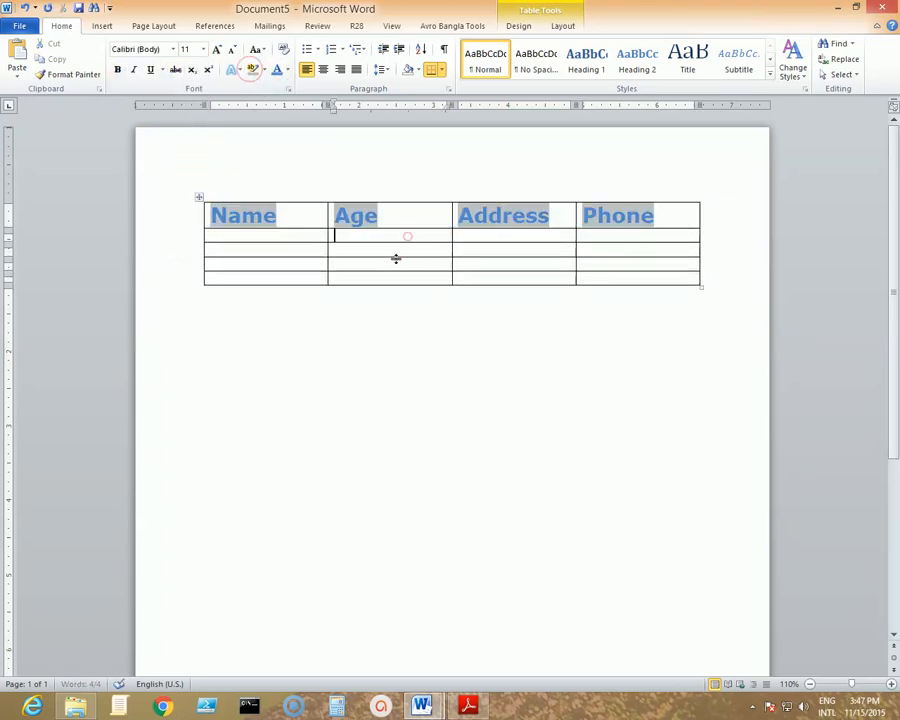
Add two empty rows at the end of the table and enlarge the whole table downward to make its rows taller.
left_click(646, 281)
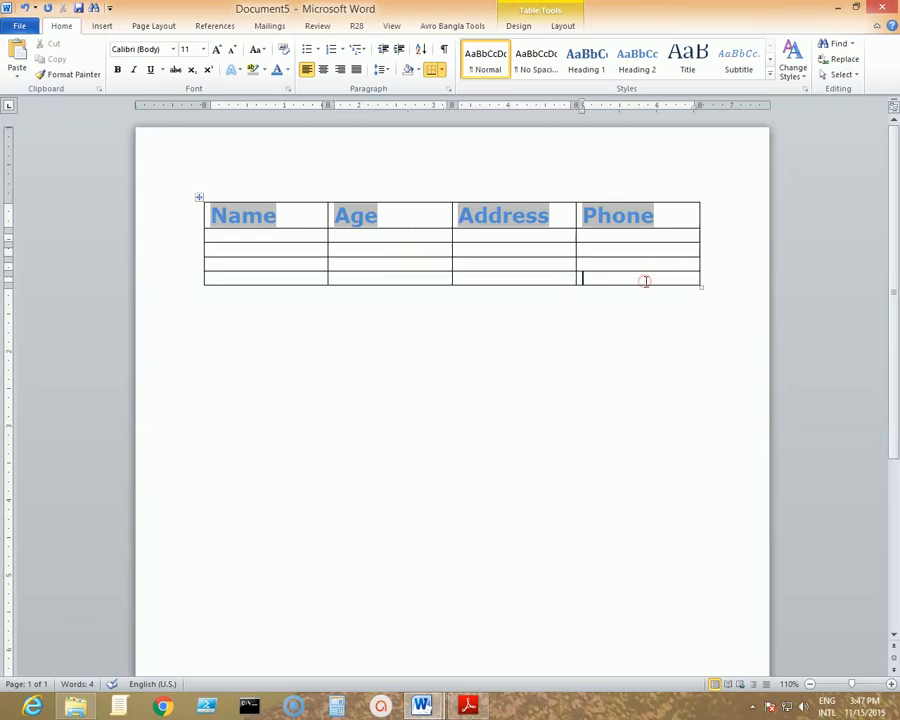
key("Tab")
key("Tab")
key("Tab")
key("Tab")
key("Tab")
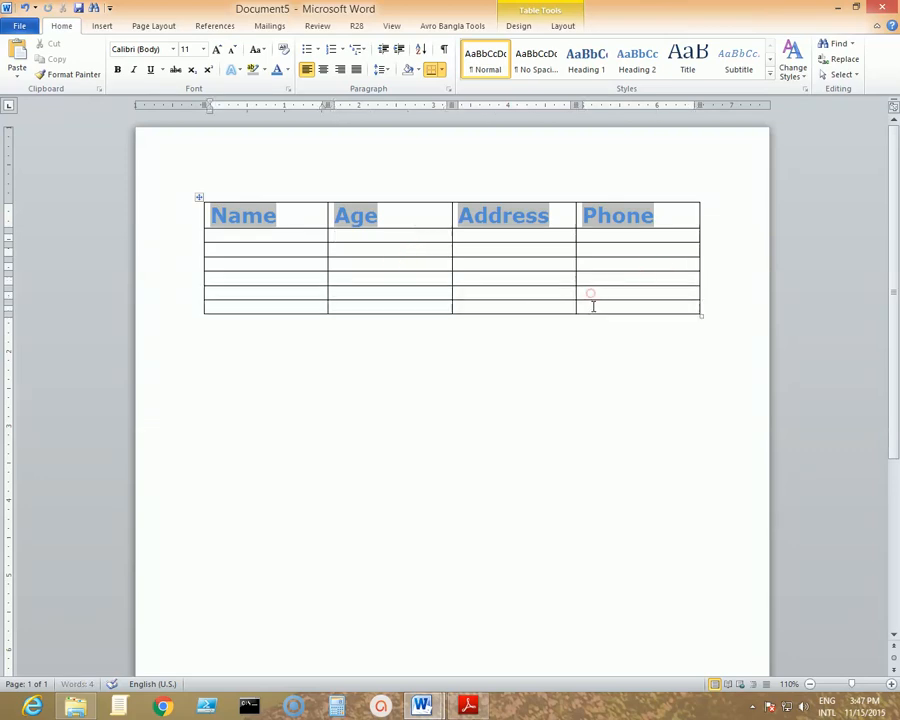
left_click(591, 305)
left_click_drag(701, 314, 695, 394)
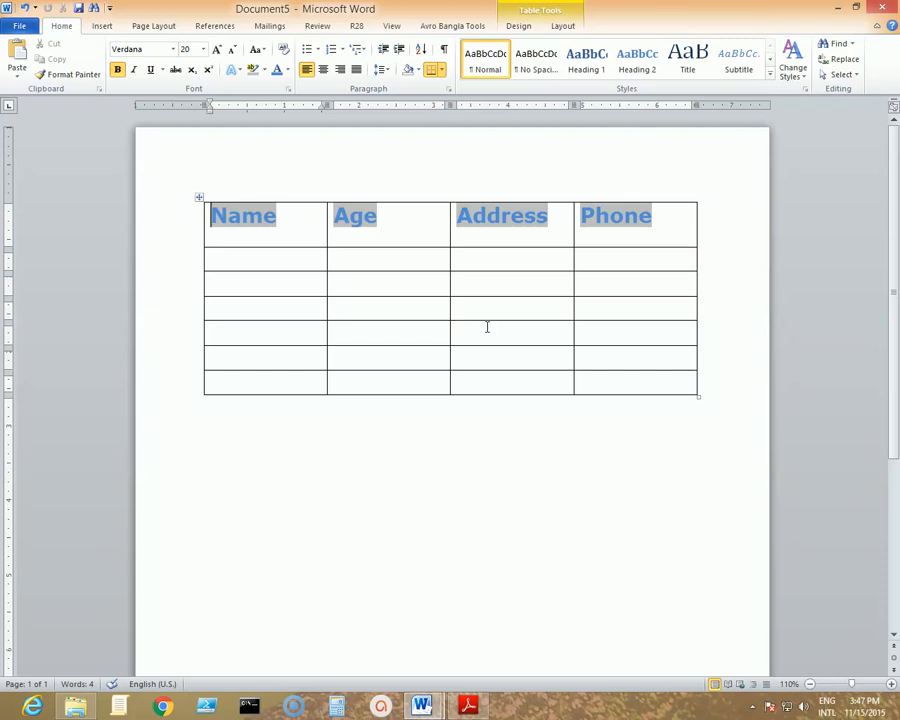
Undo the table resizing, added rows, header formatting and header text, back to the empty four-column table.
key("ctrl+z")
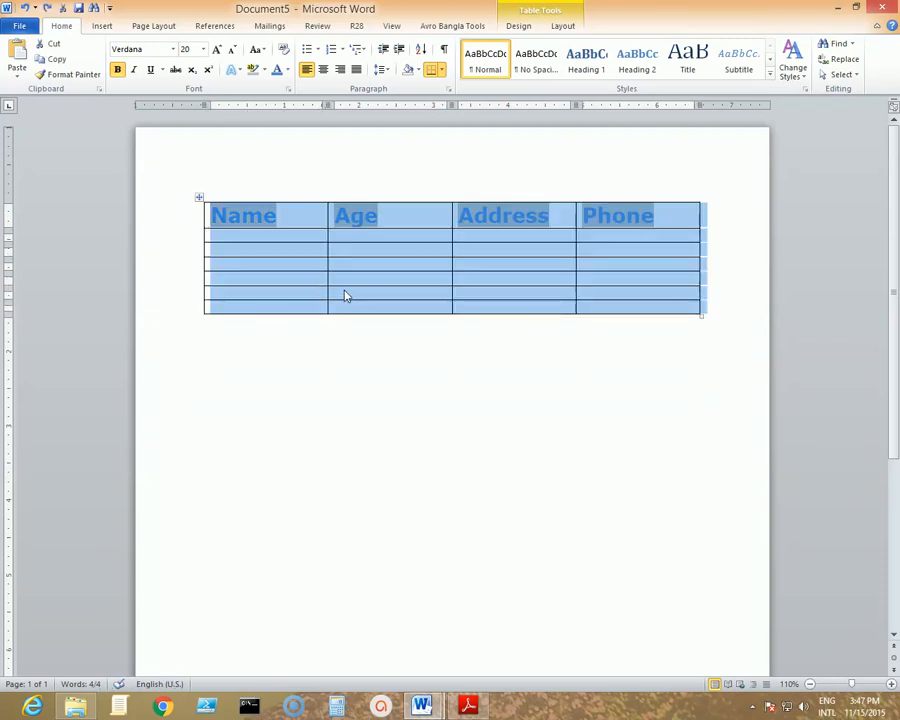
key("ctrl+z")
key("ctrl+z")
key("ctrl+z")
key("ctrl+z")
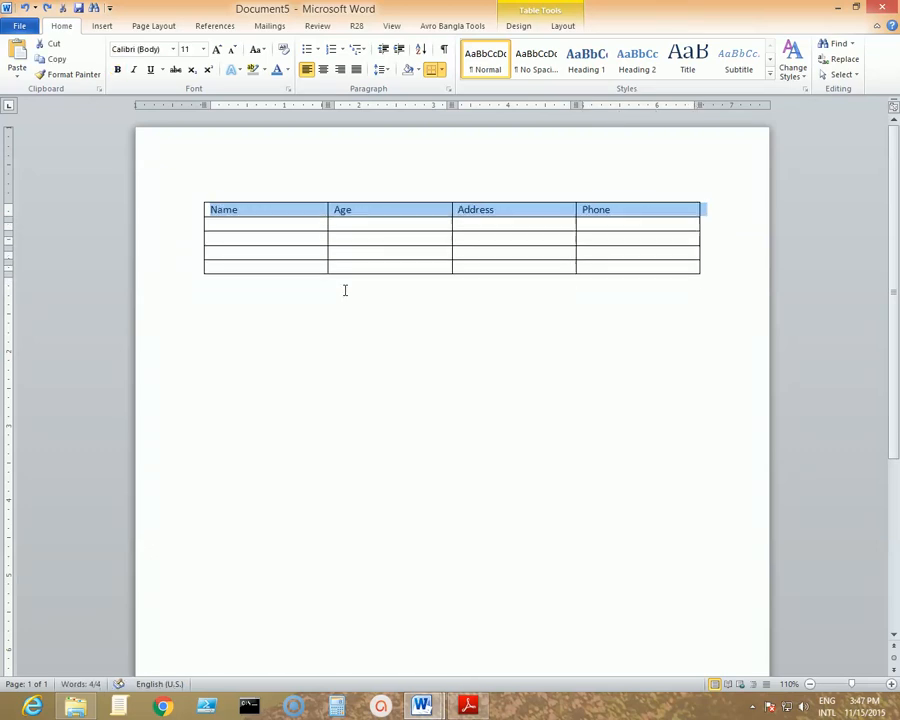
key("ctrl+z")
key("ctrl+z")
key("ctrl+z")
key("ctrl+z")
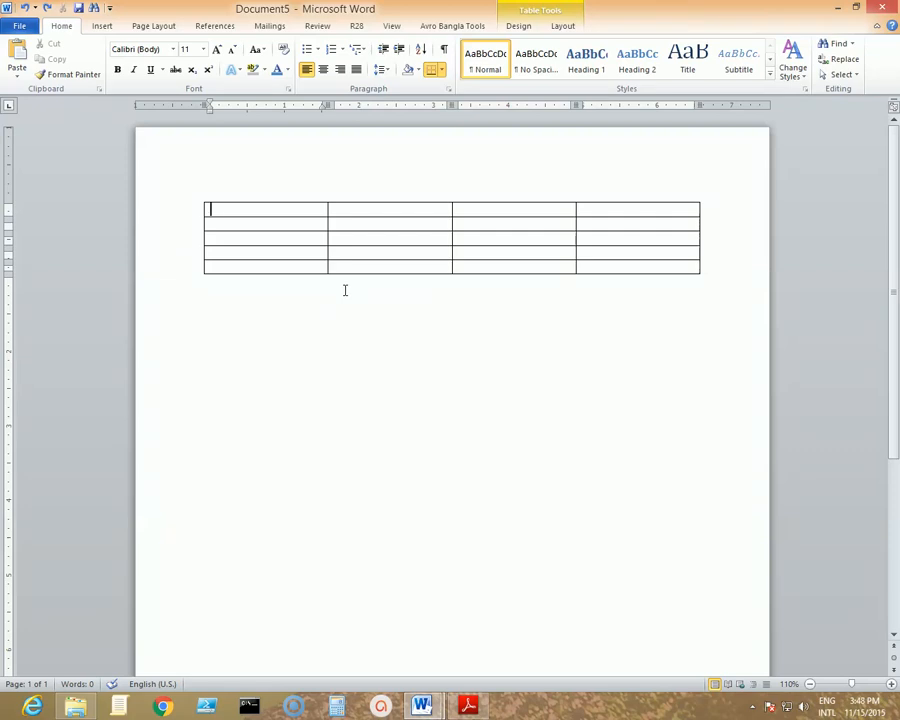
Fill the header row with Exam Name, Board/University, Passing Year and Result.
type("Exam Na")
key("BackSpace")
type("Name")
key("Tab")
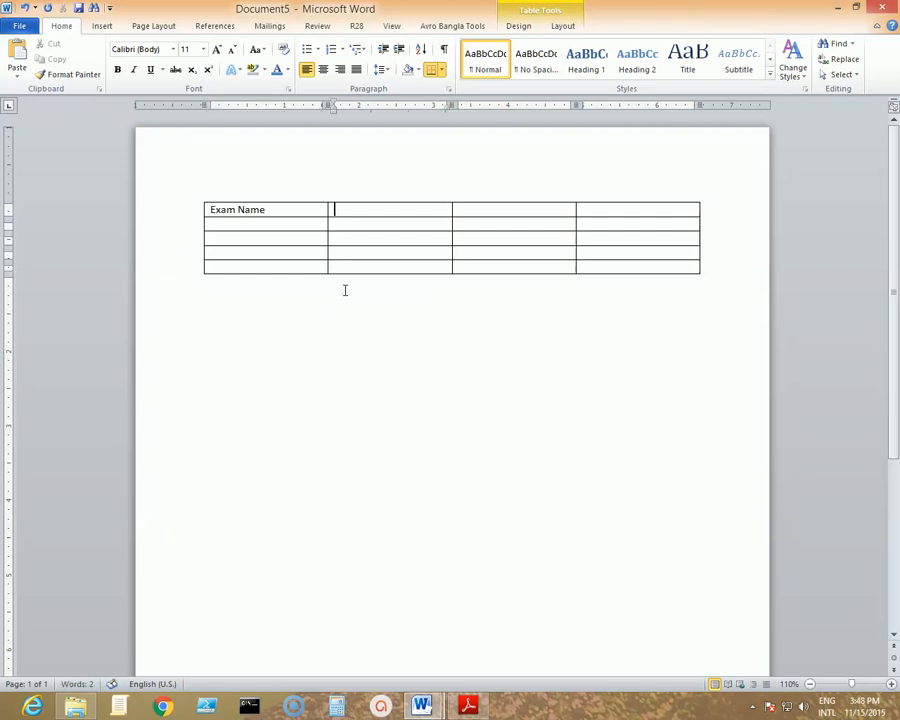
type("Board/University")
key("Tab")
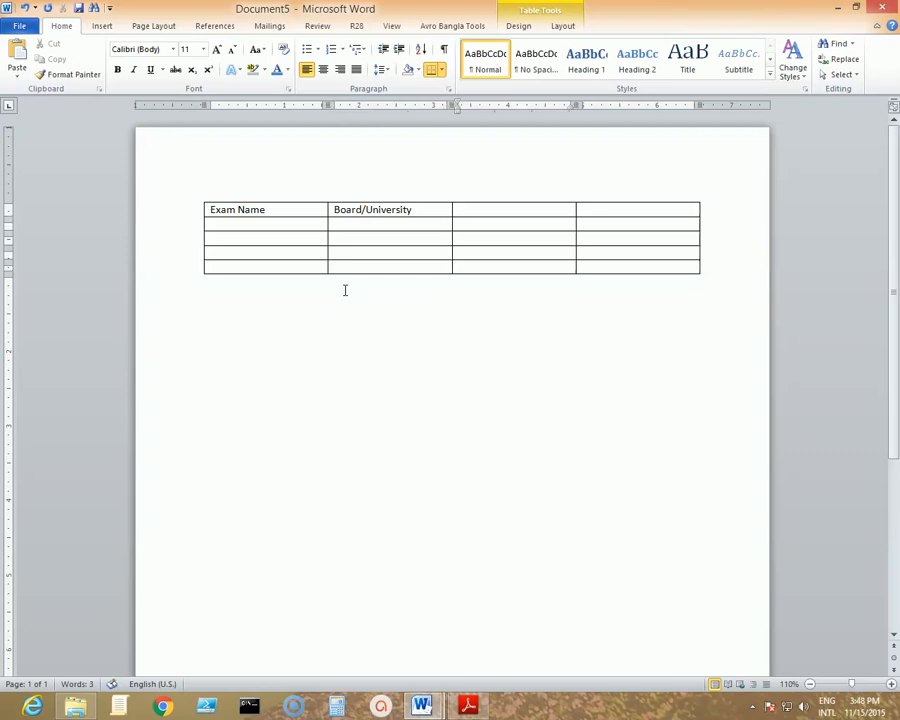
type("Passing Year")
key("Tab")
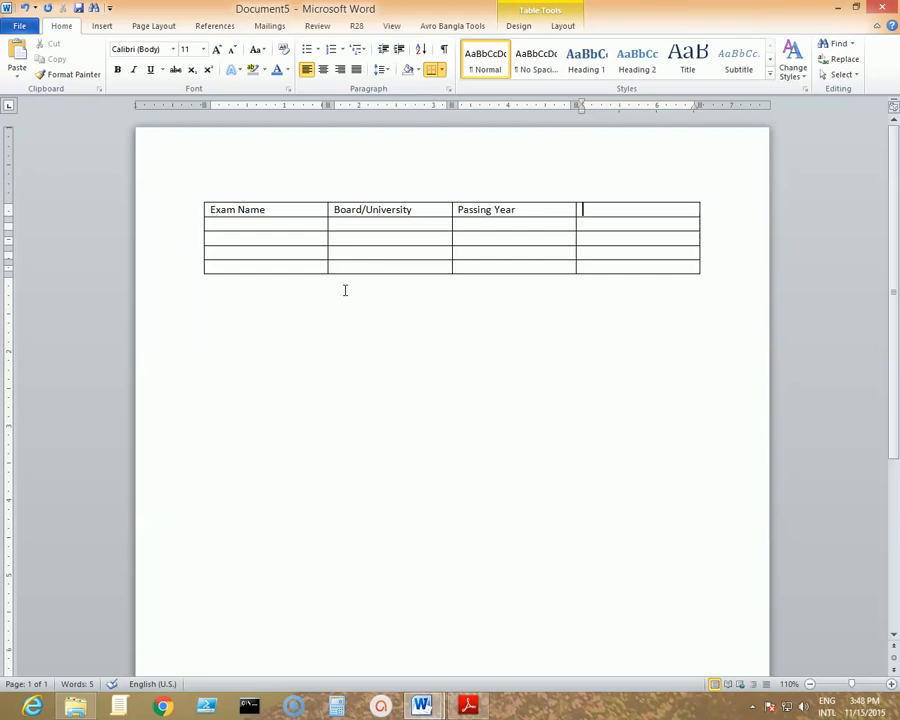
type("Result")
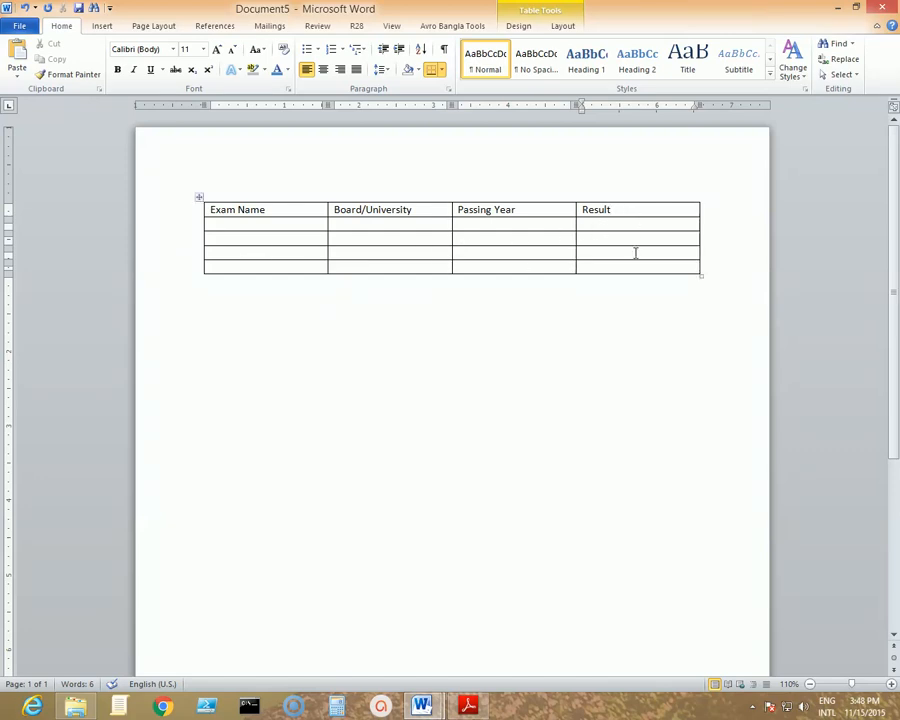
Insert a column to the right of the Result column and give it the heading Duration.
right_click(685, 208)
mouse_move(750, 286)
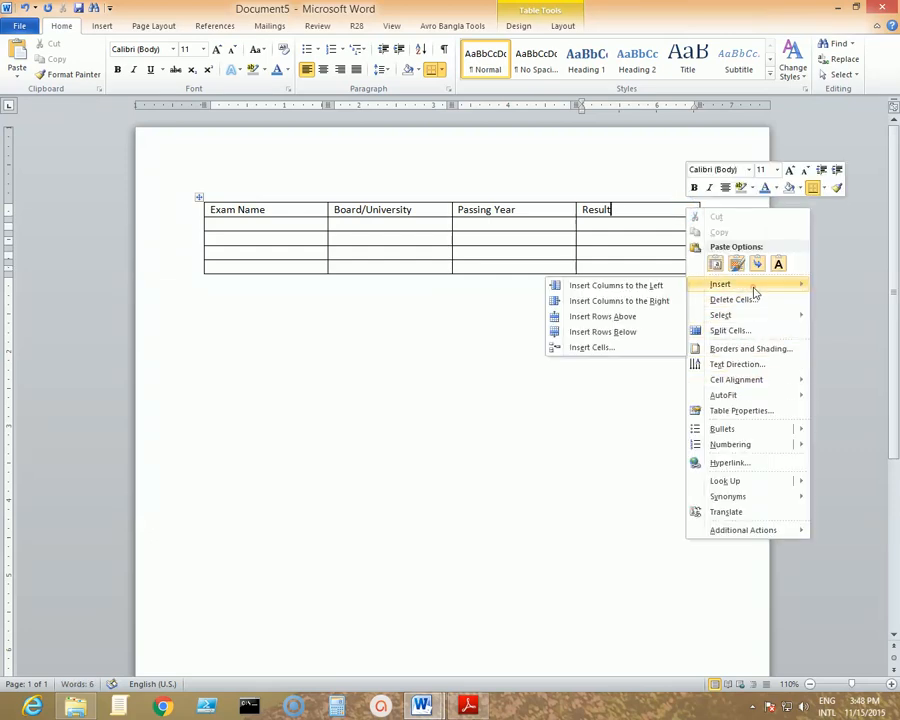
left_click(619, 303)
left_click(638, 207)
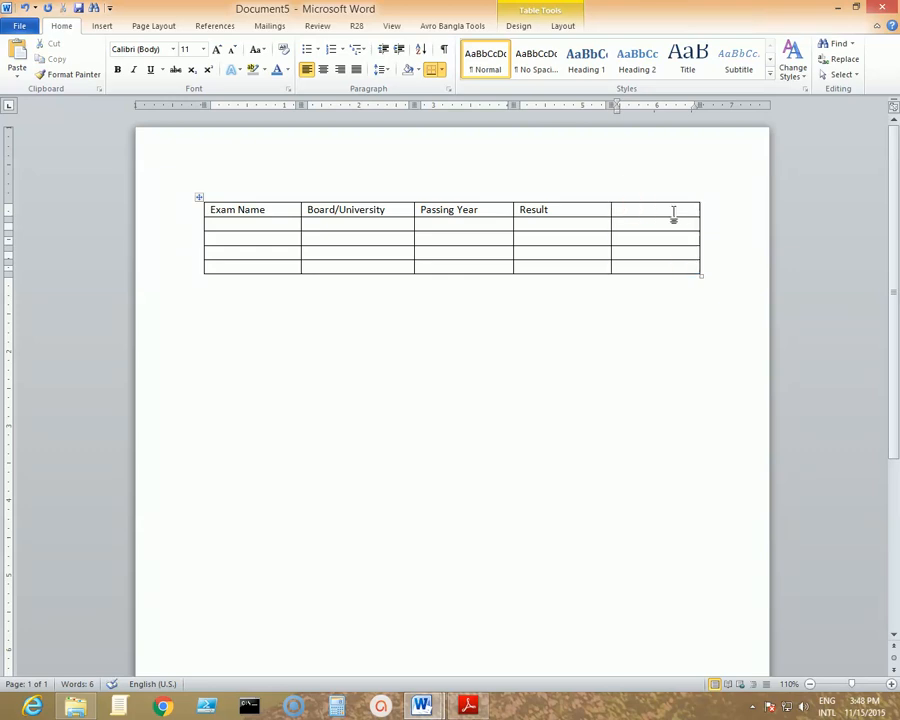
type("Duration")
key("Tab")
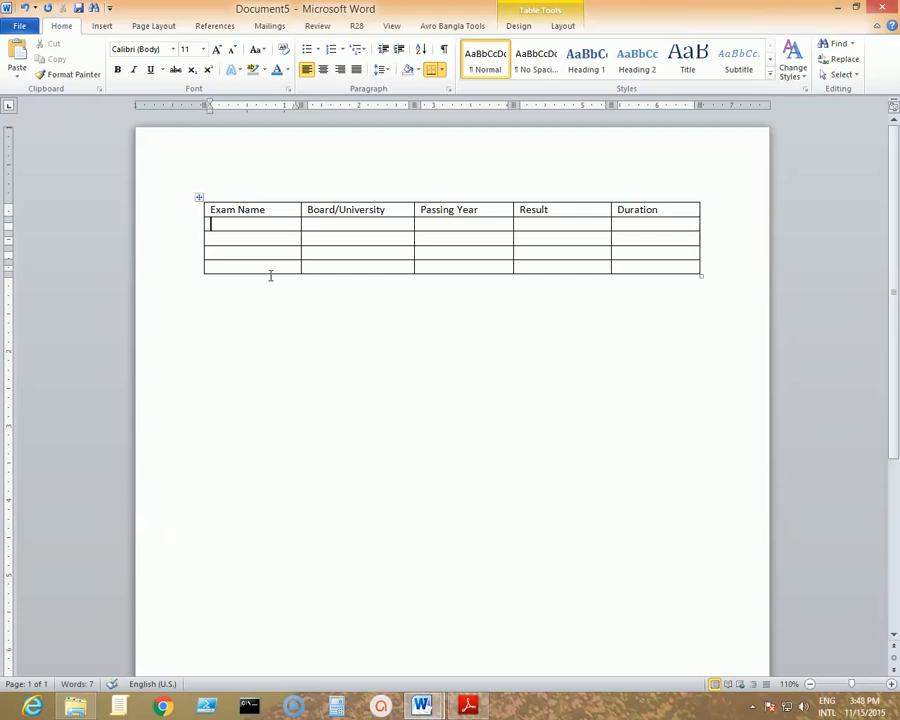
Insert a column to the left of Exam Name with the heading S.L, and narrow it to fit the heading.
right_click(246, 213)
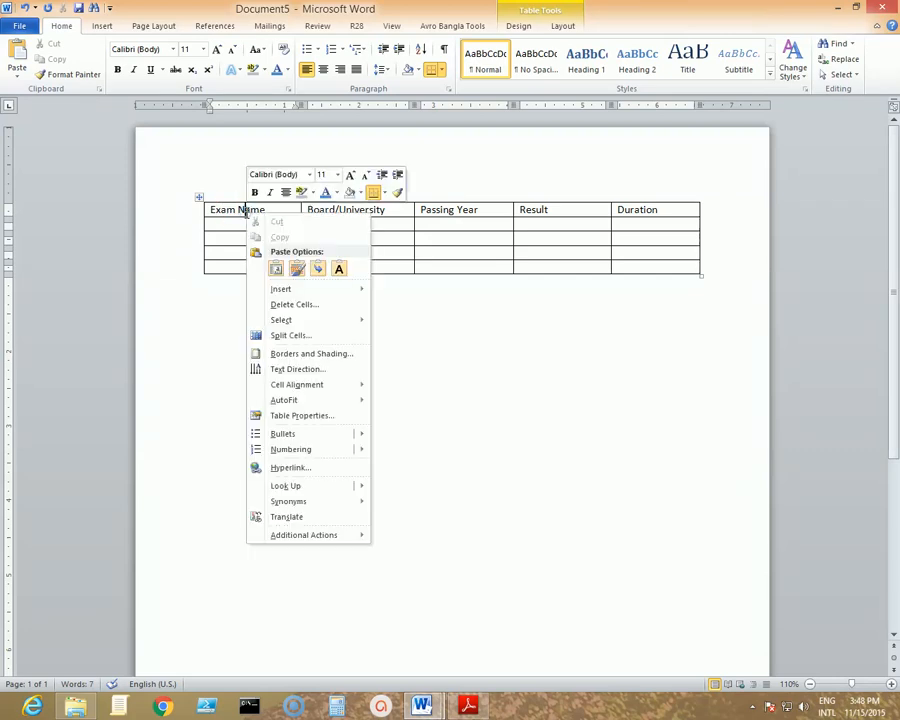
left_click(350, 292)
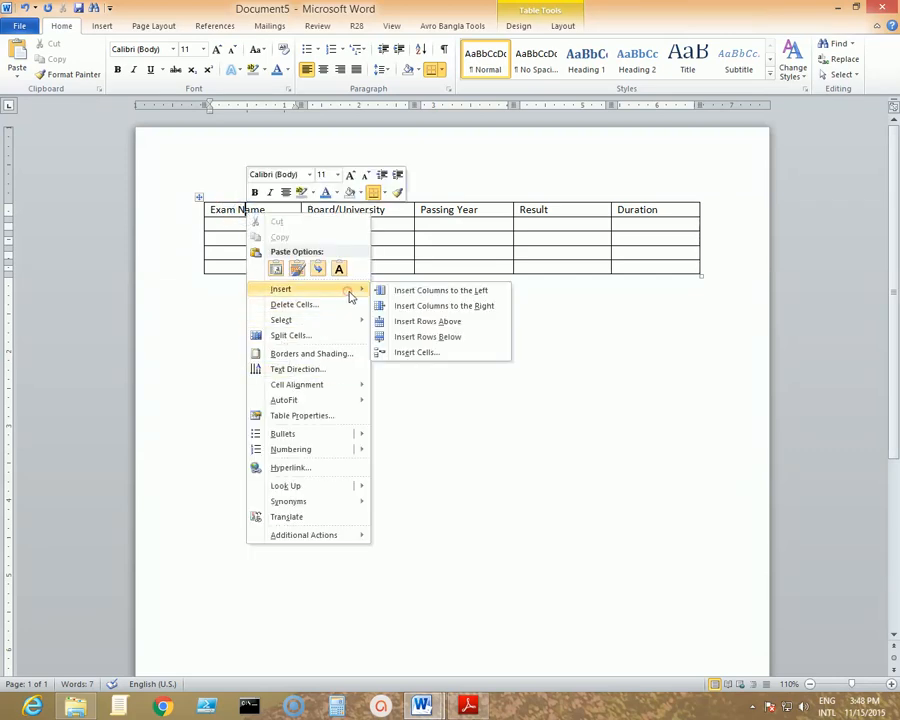
left_click(477, 293)
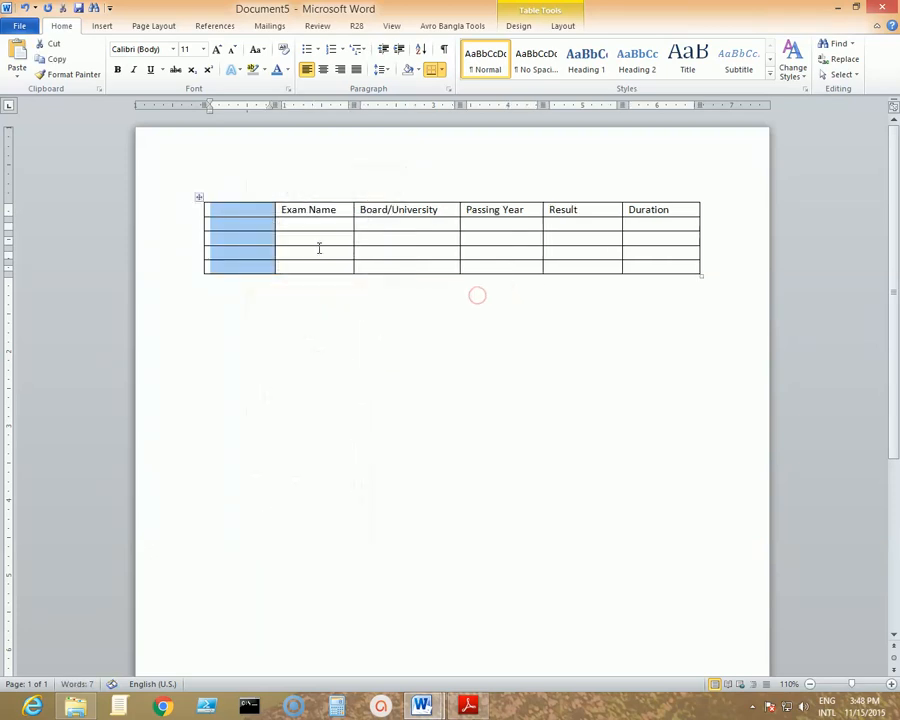
left_click(257, 227)
left_click(257, 211)
type("S")
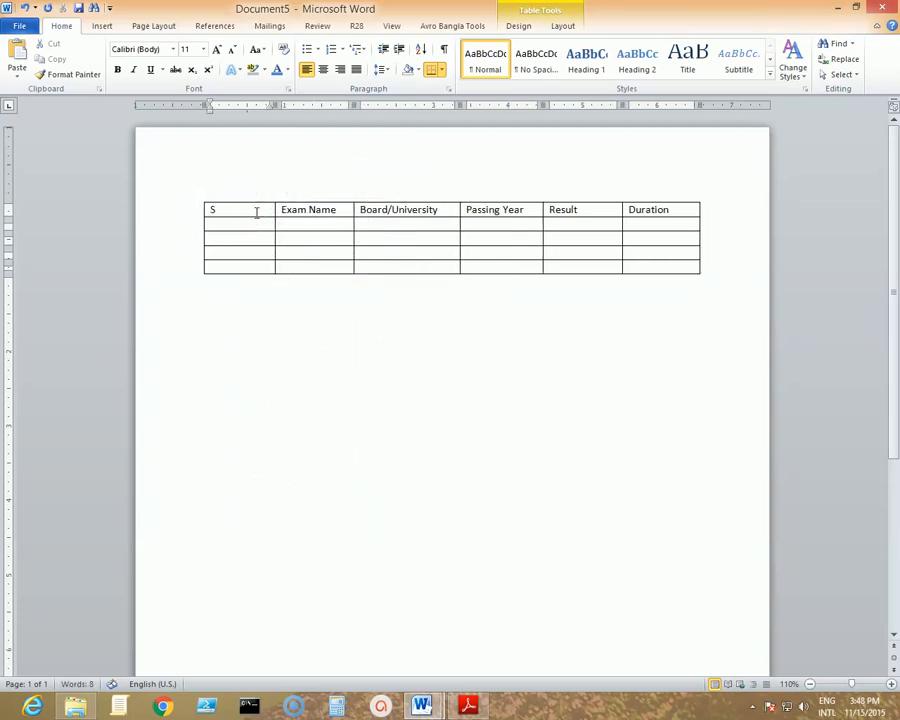
type(".L")
left_click_drag(275, 210, 228, 216)
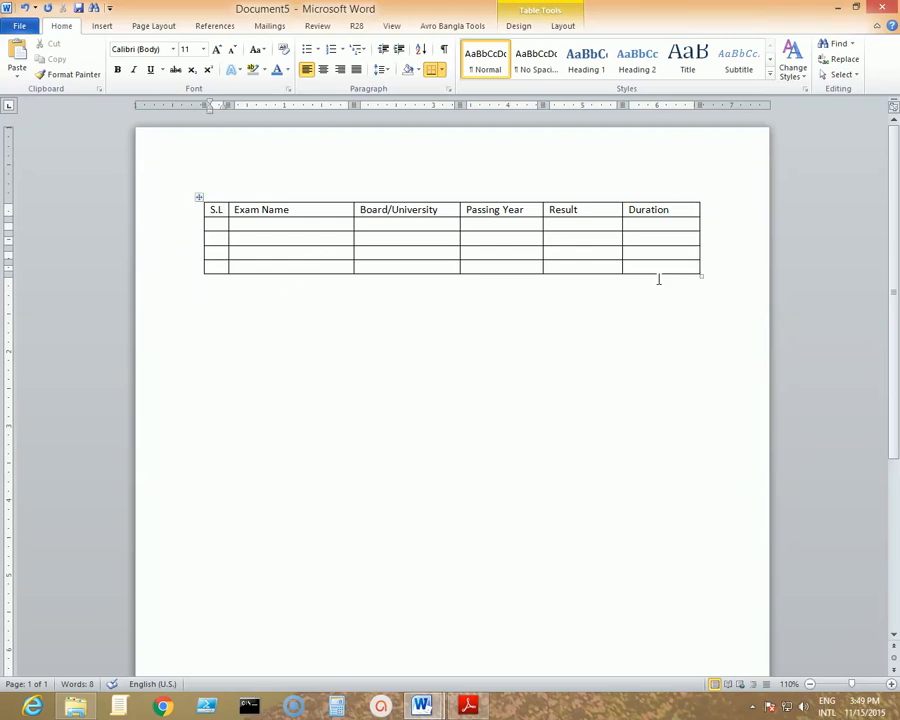
Format the whole header row in bold Arial Narrow at font size 20.
left_click(189, 214)
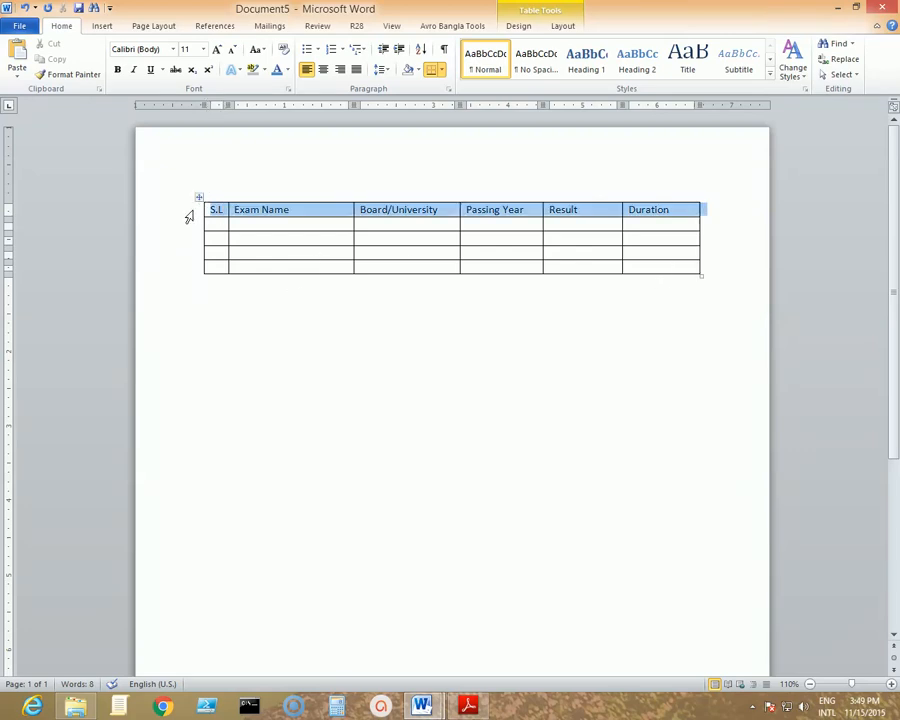
left_click(117, 69)
left_click(187, 49)
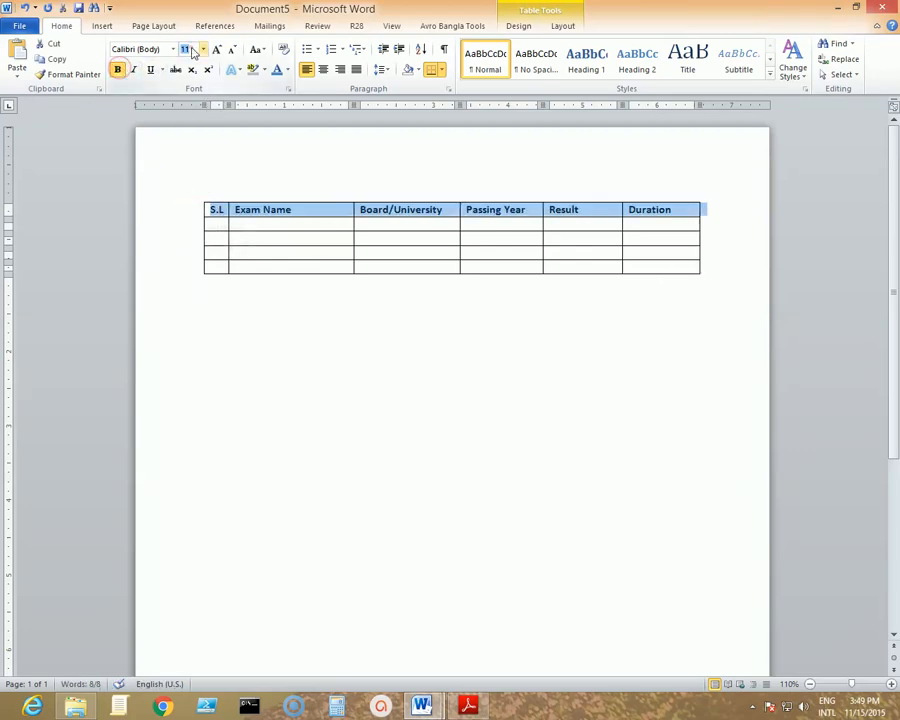
type("20")
key("Return")
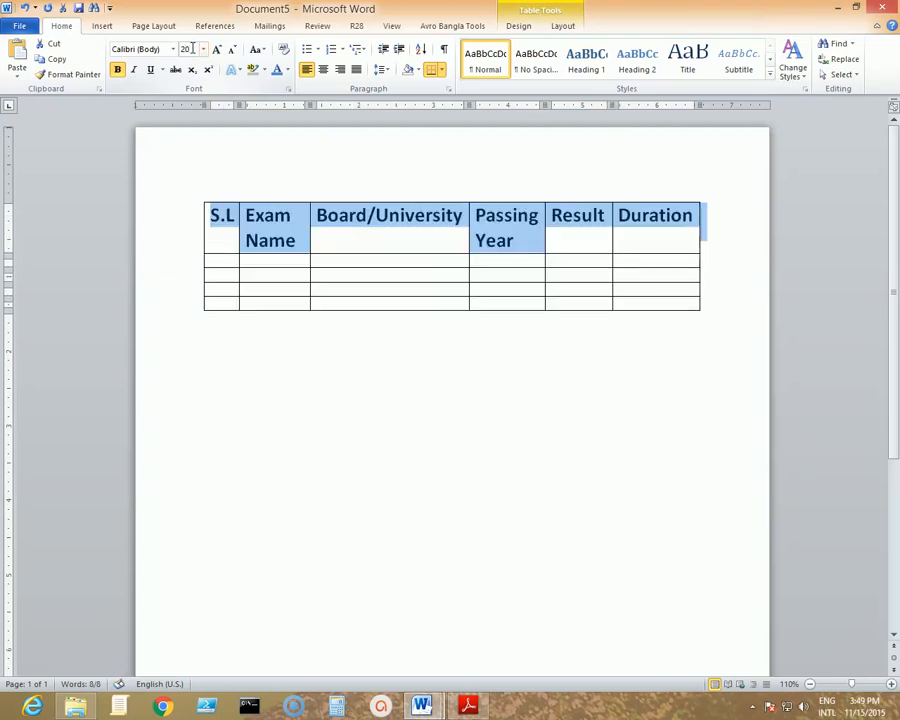
left_click(174, 49)
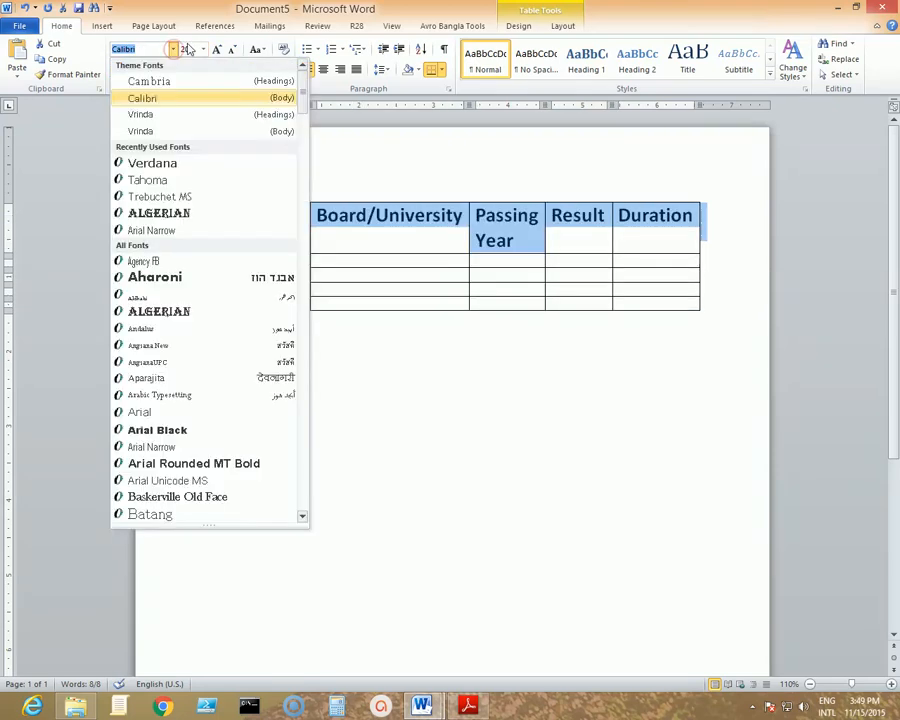
left_click(203, 236)
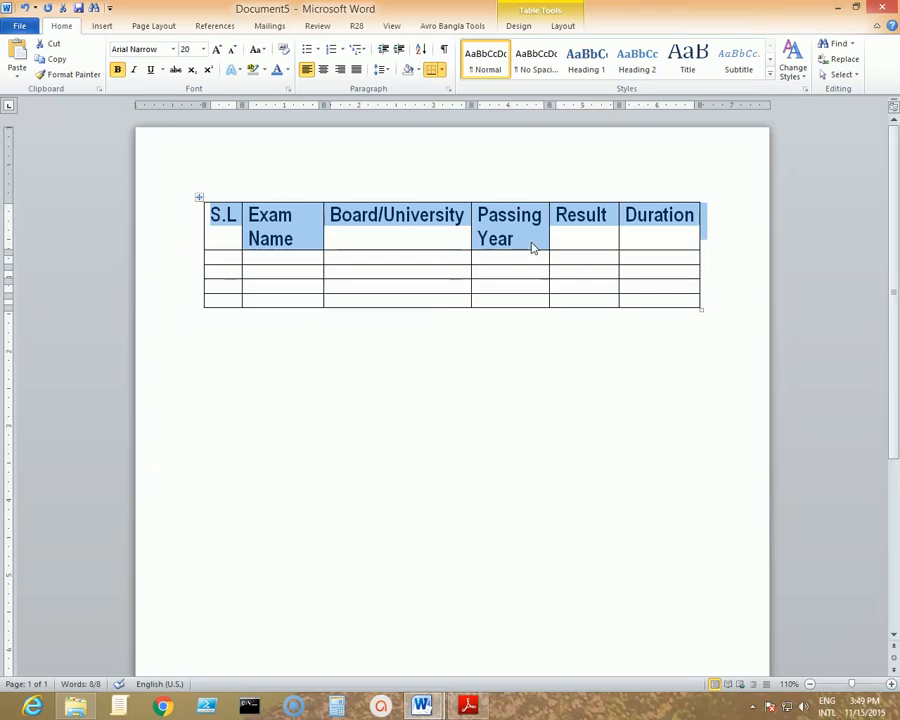
Reduce the header row's font size to 16.
key("ctrl+bracketleft")
key("ctrl+bracketleft")
key("ctrl+bracketleft")
key("ctrl+bracketleft")
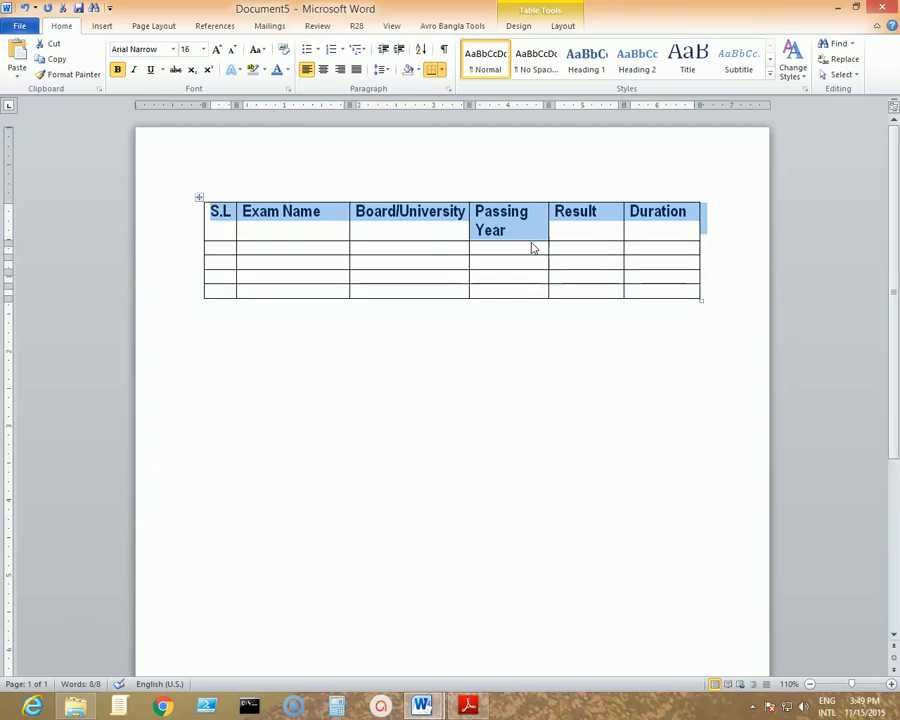
key("ctrl+bracketleft")
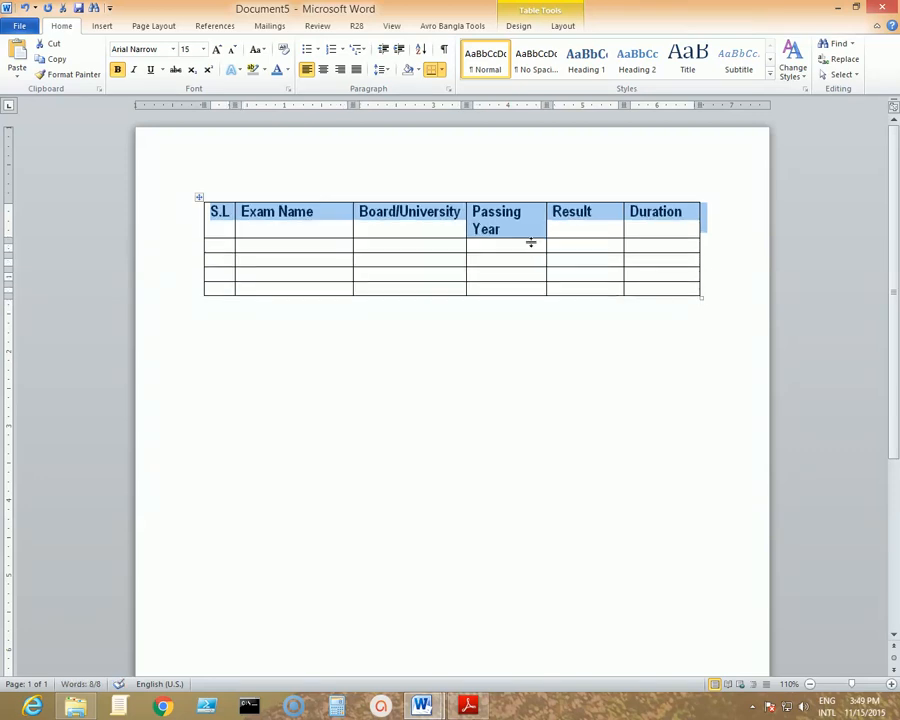
key("ctrl+bracketright")
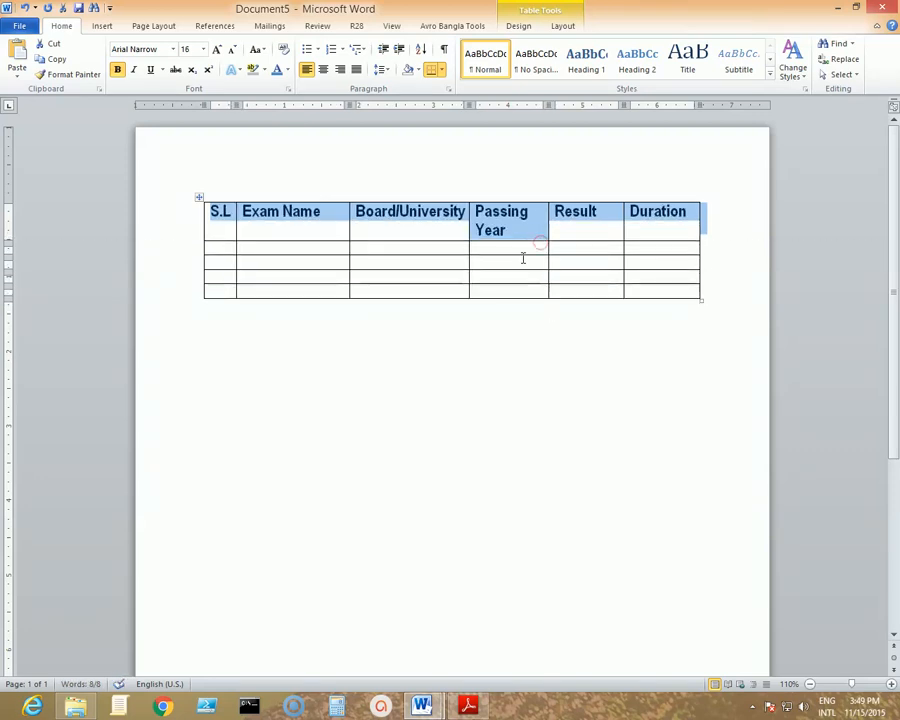
left_click(516, 256)
left_click(502, 287)
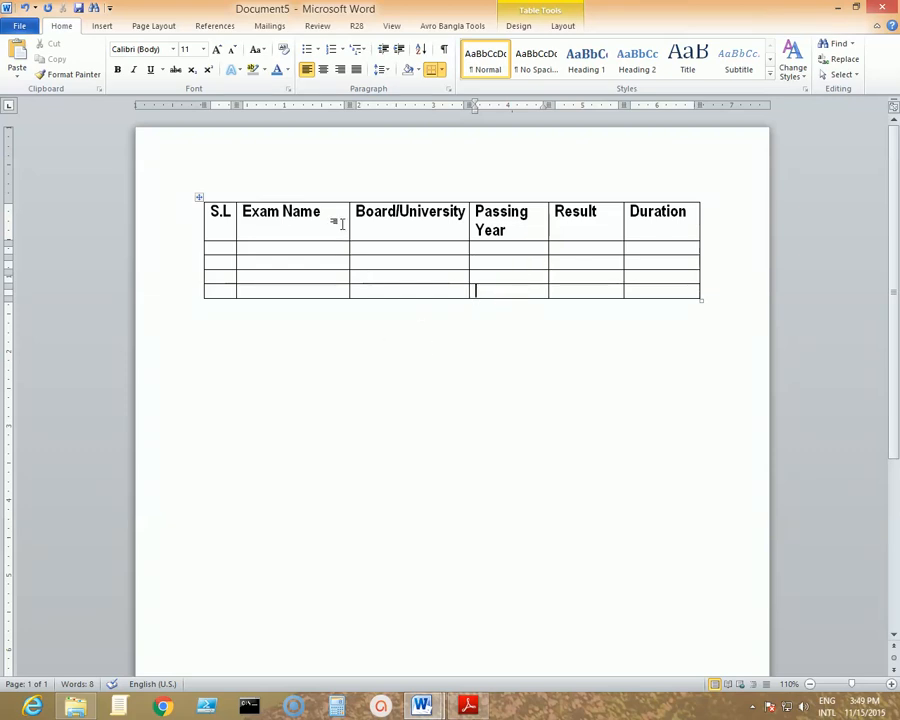
Adjust the widths of the S.L, Exam Name and Board/University columns to fit their headings.
left_click_drag(233, 226, 238, 232)
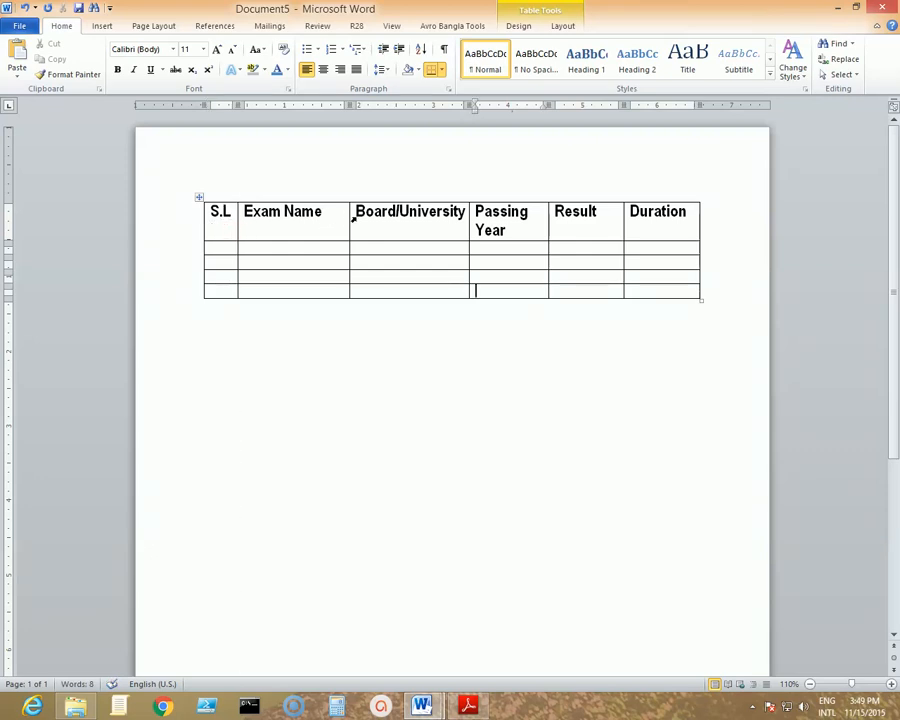
left_click_drag(348, 218, 326, 225)
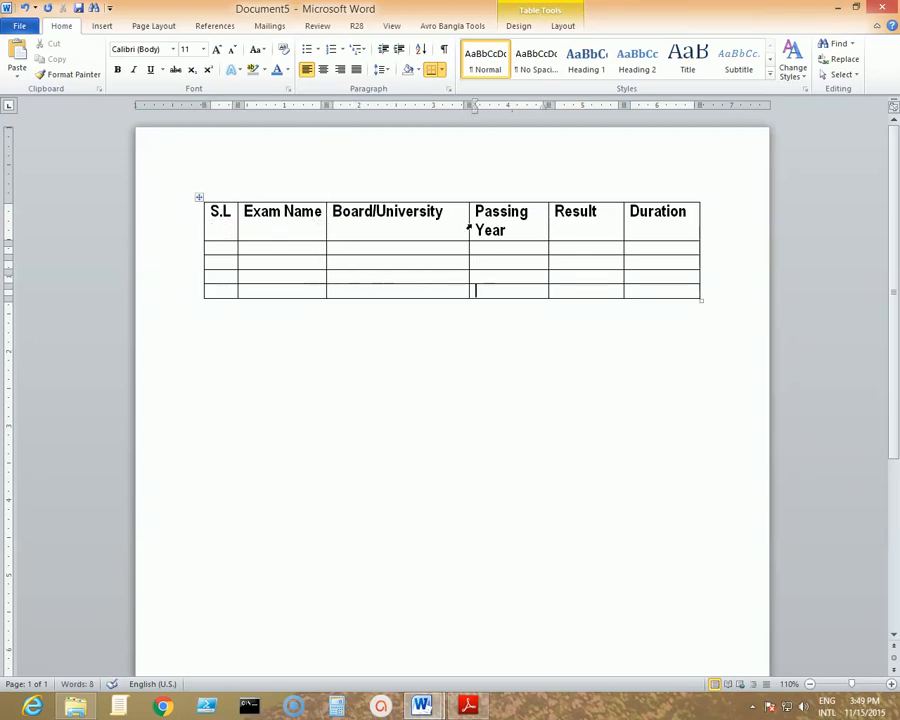
left_click_drag(464, 222, 454, 222)
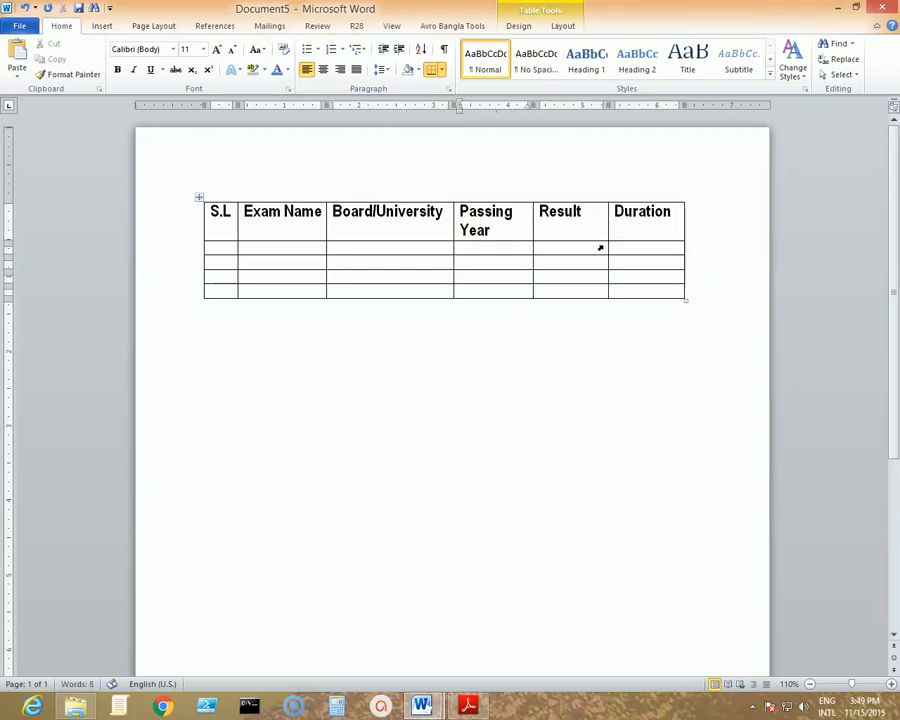
double_click(533, 212)
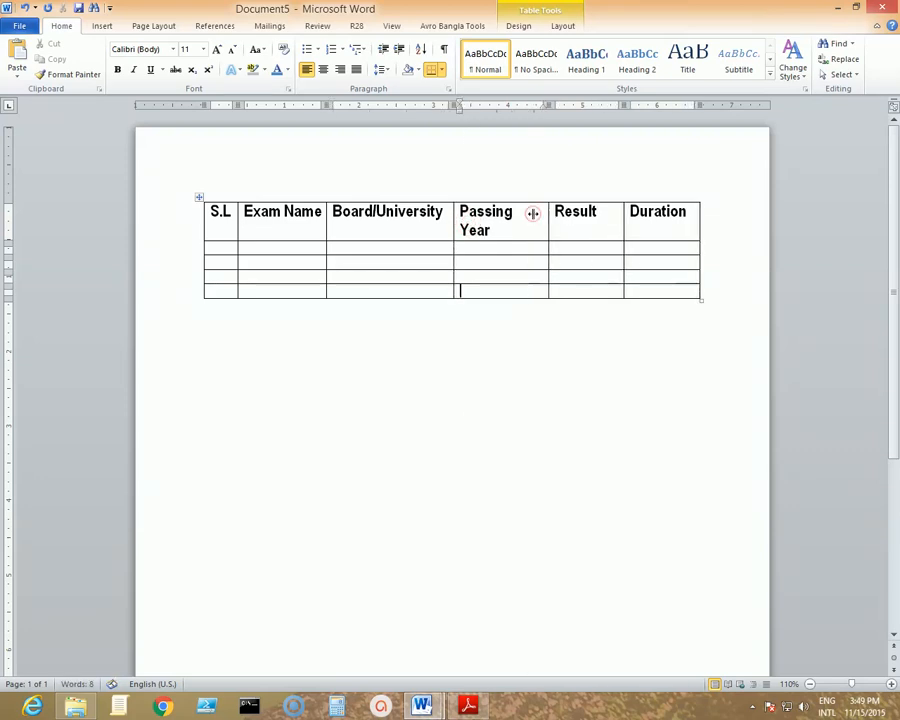
Widen the Passing Year column until its heading fits on one line.
left_click(516, 220)
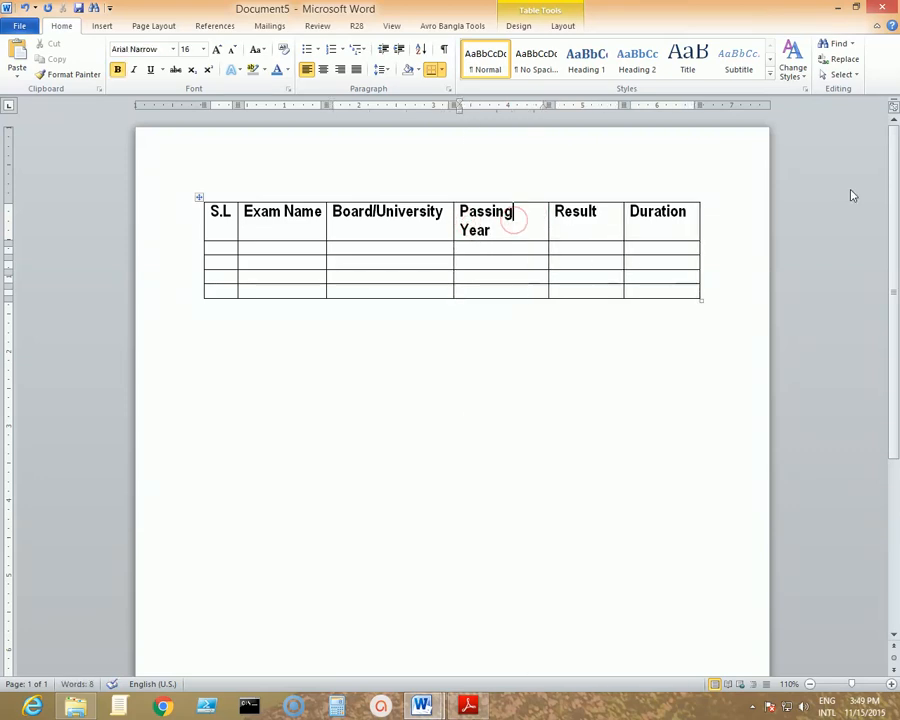
key("Delete")
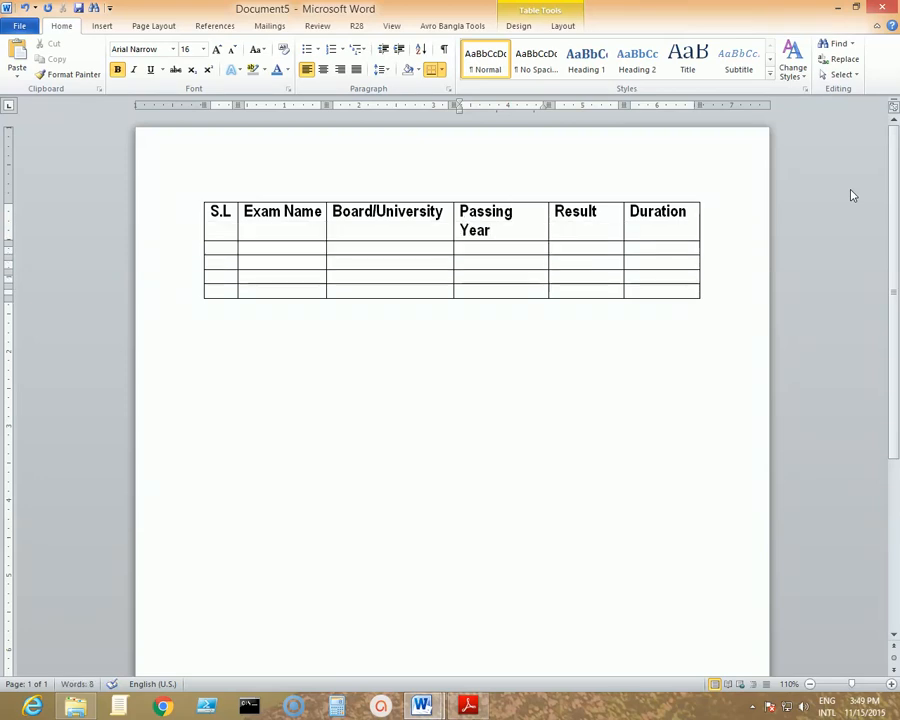
key("Up")
key("Right")
key("Right")
key("Right")
key("Right")
key("Right")
key("Right")
key("Right")
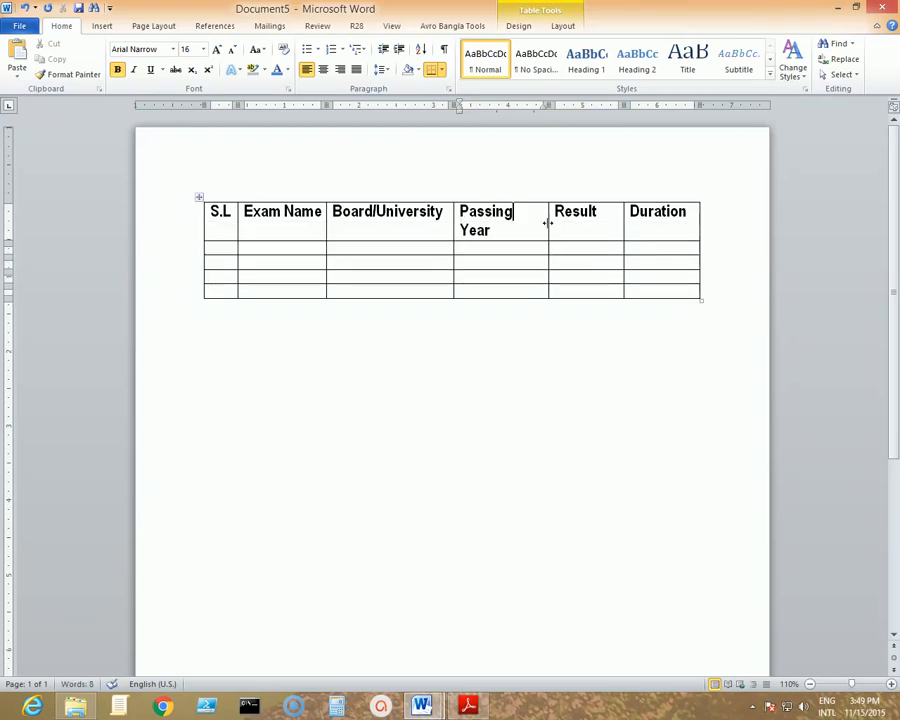
left_click_drag(548, 224, 564, 224)
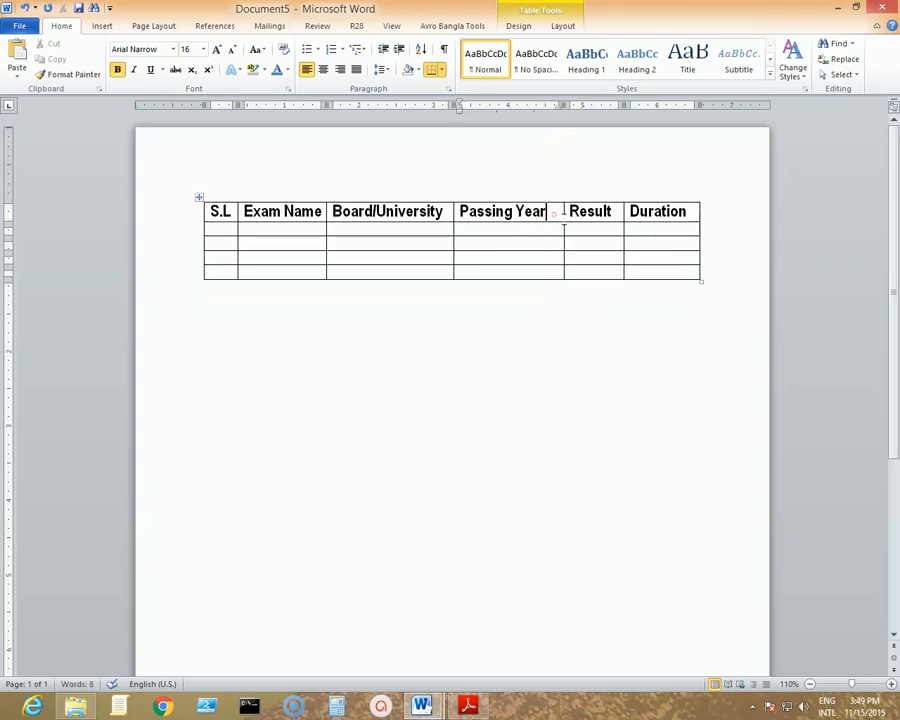
Narrow the Passing Year and Duration columns slightly, keeping their headings on one line.
left_click(636, 228)
left_click_drag(563, 217, 559, 217)
mouse_move(619, 229)
left_mouse_down()
mouse_move(628, 228)
mouse_move(619, 211)
left_mouse_up()
left_click(623, 213)
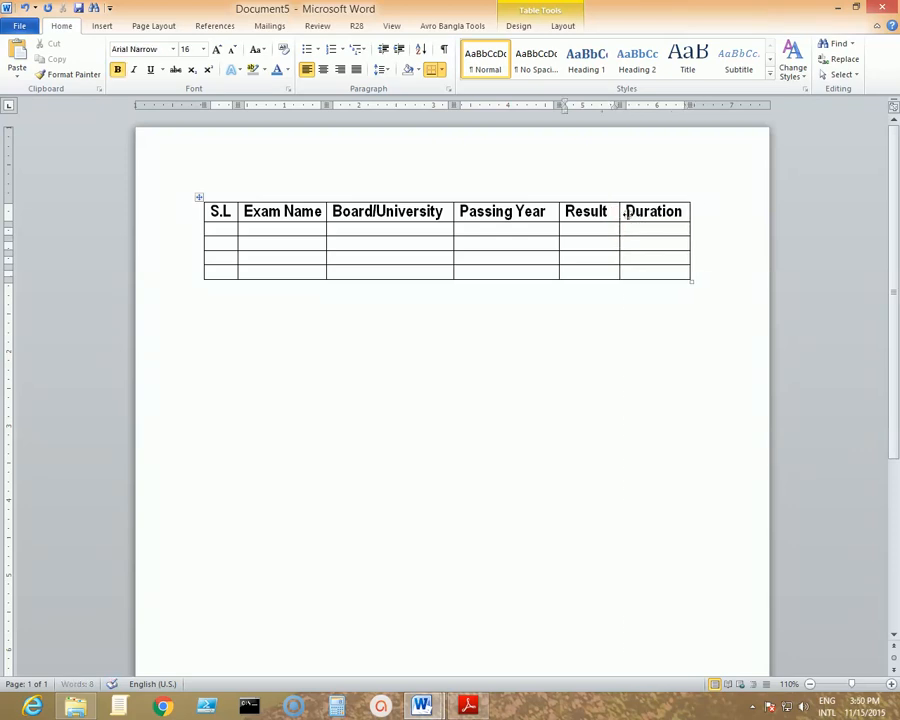
Number the four rows below the header 1 to 4 in the S.L column.
left_click(215, 228)
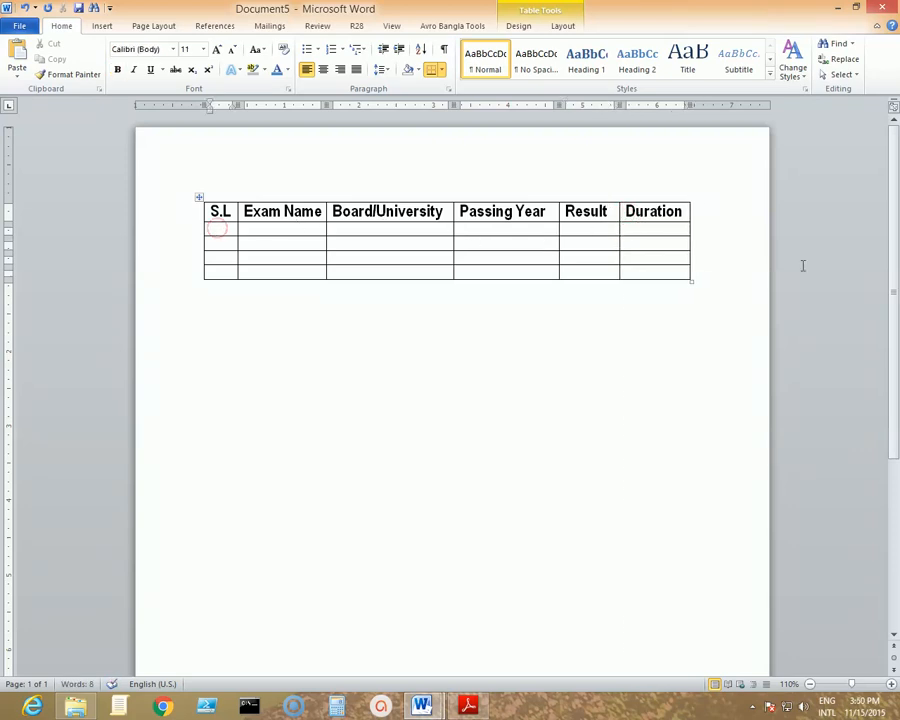
type("1")
key("Tab")
key("Down")
key("Left")
type("2")
key("Down")
type("3")
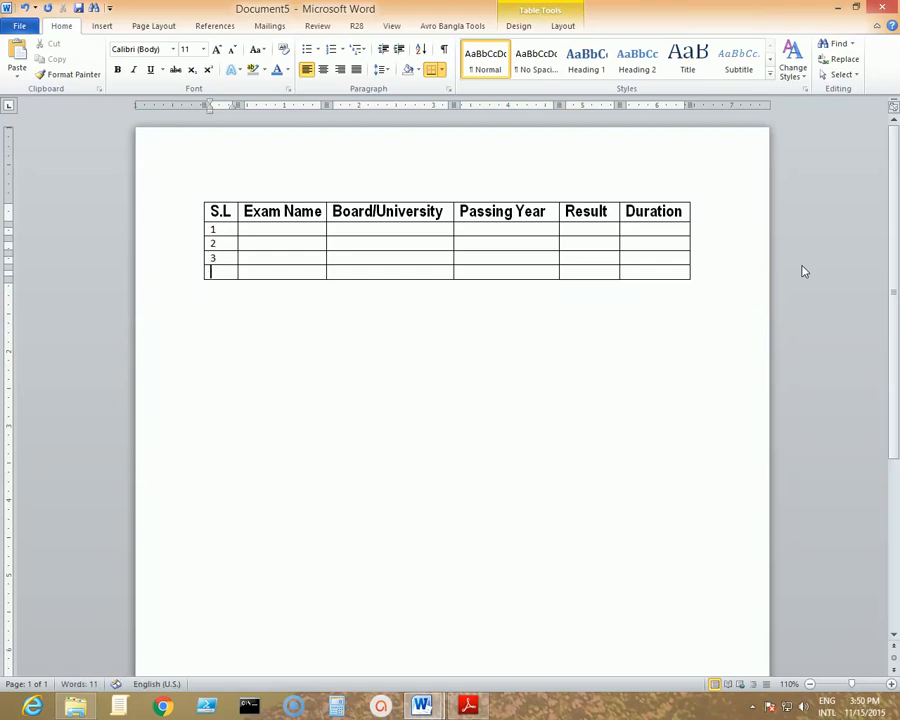
type("4")
In row 1, enter Masters as the exam name and National University as the board/university.
key("Up")
key("Up")
key("Up")
key("Tab")
type("Mast")
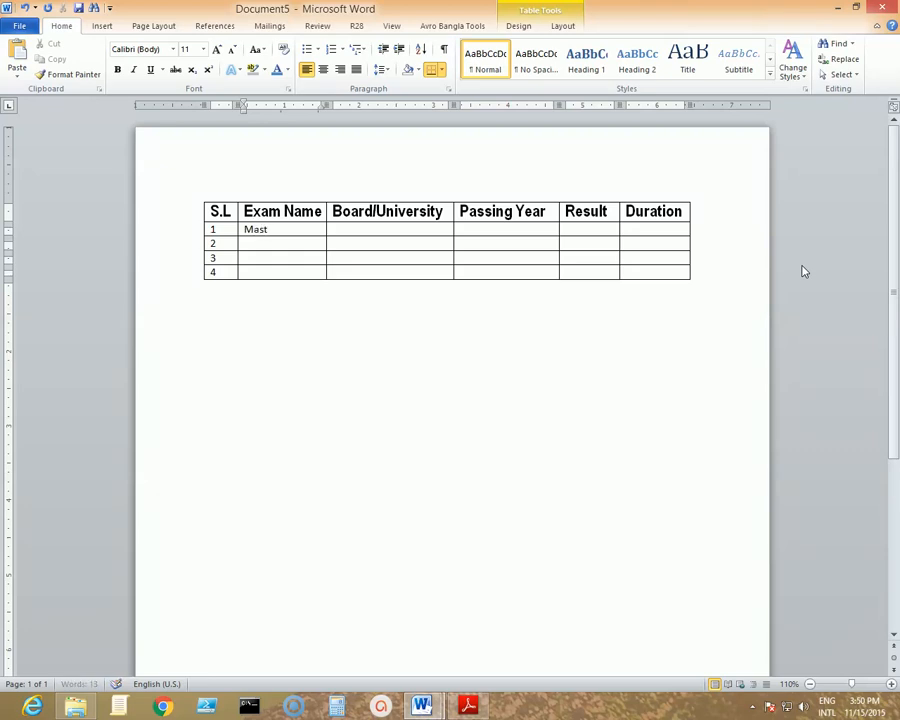
type("ers")
key("Tab")
type("Nat")
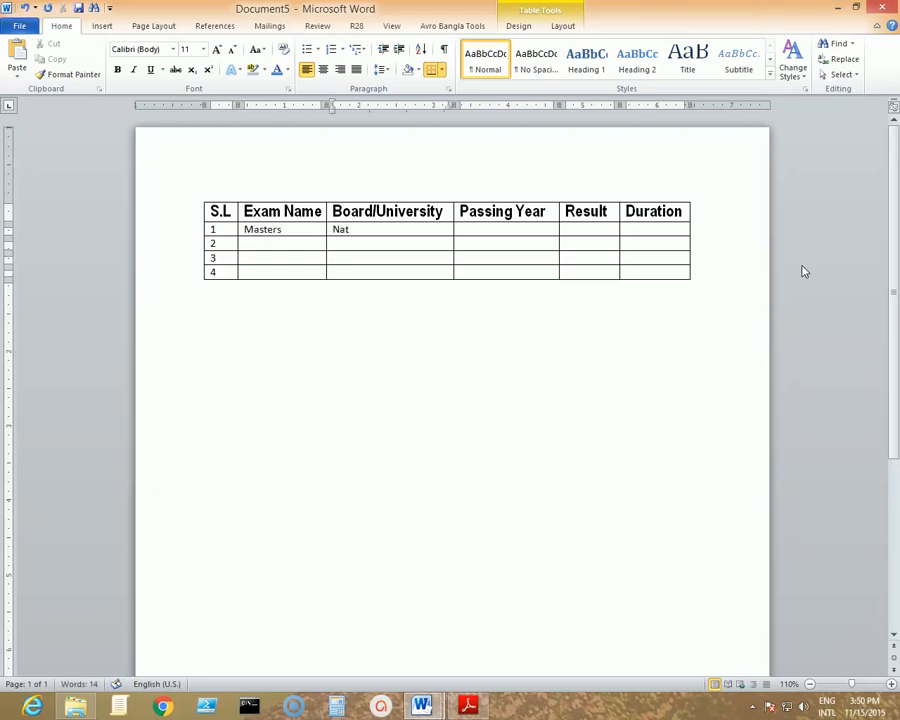
type("ional University")
key("Tab")
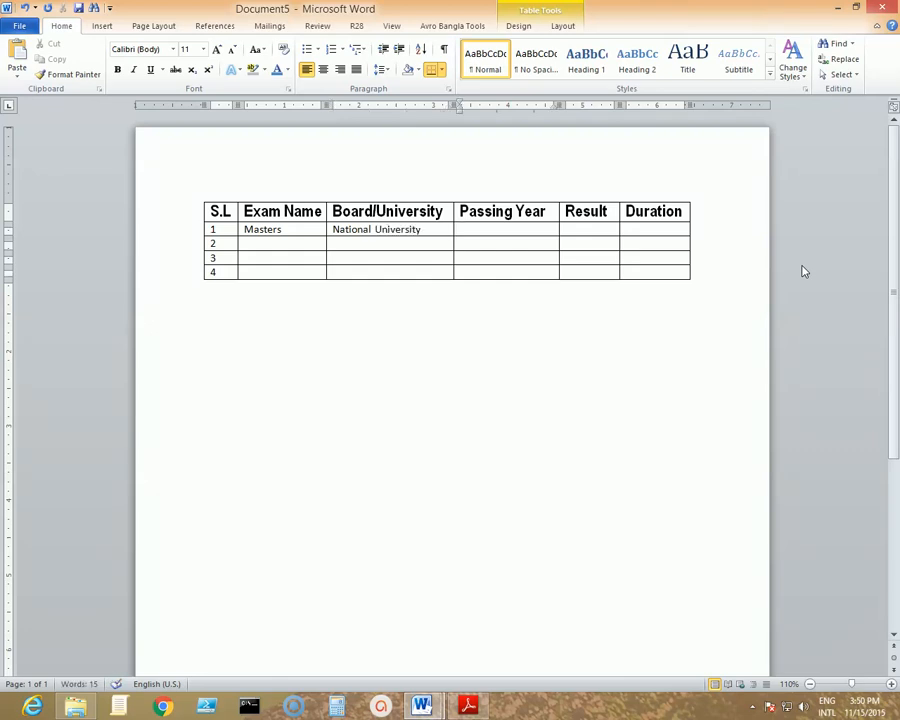
Enter 2015 as the passing year and 1st Division as the result in the Masters row.
type("2015")
key("Tab")
type("1st Divis")
key("BackSpace")
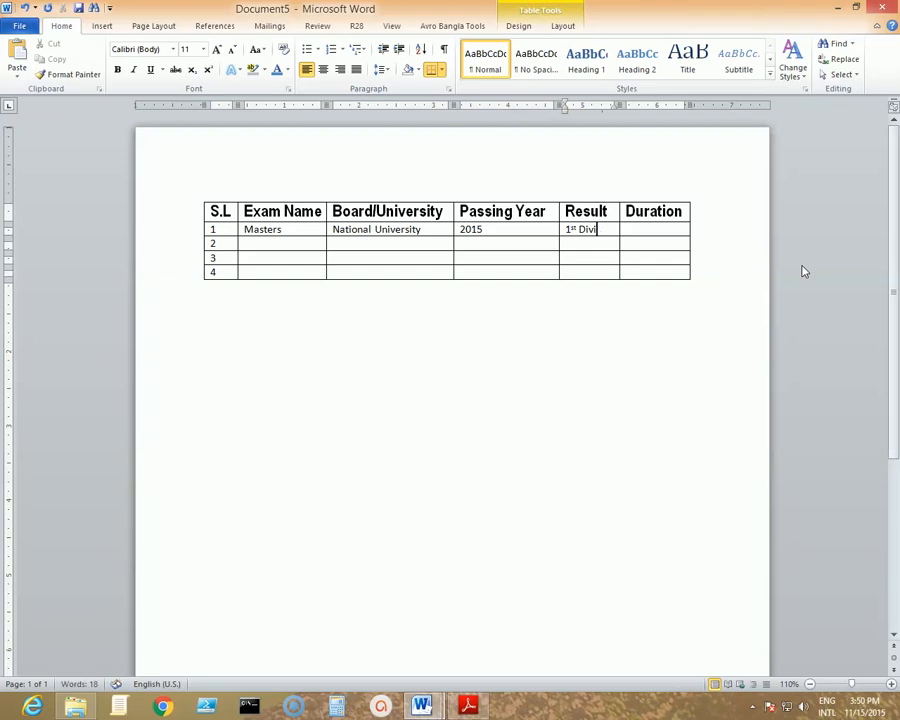
type("sion")
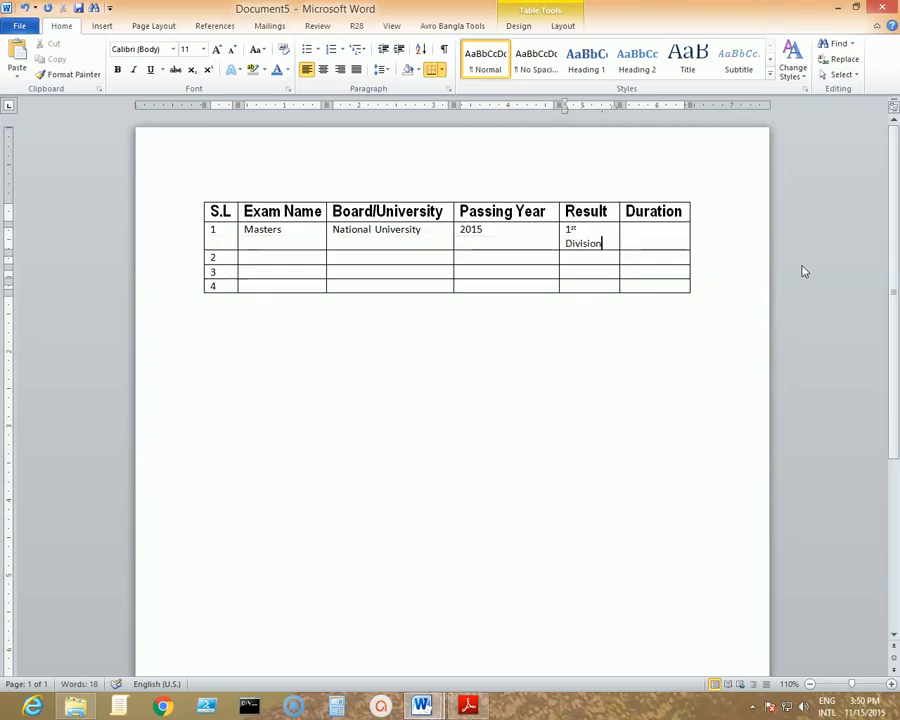
Adjust the border between Passing Year and Result so both the Passing Year heading and 1st Division fit on one line.
key("Up")
mouse_move(558, 235)
left_mouse_down()
mouse_move(548, 235)
mouse_move(557, 236)
left_mouse_up()
left_click(553, 236)
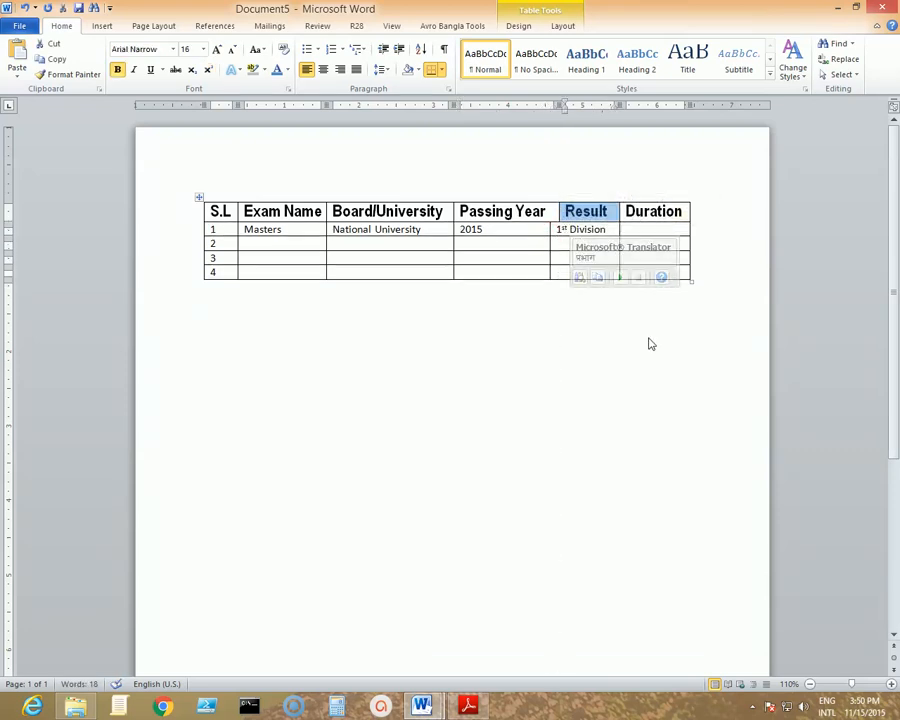
key("ctrl+z")
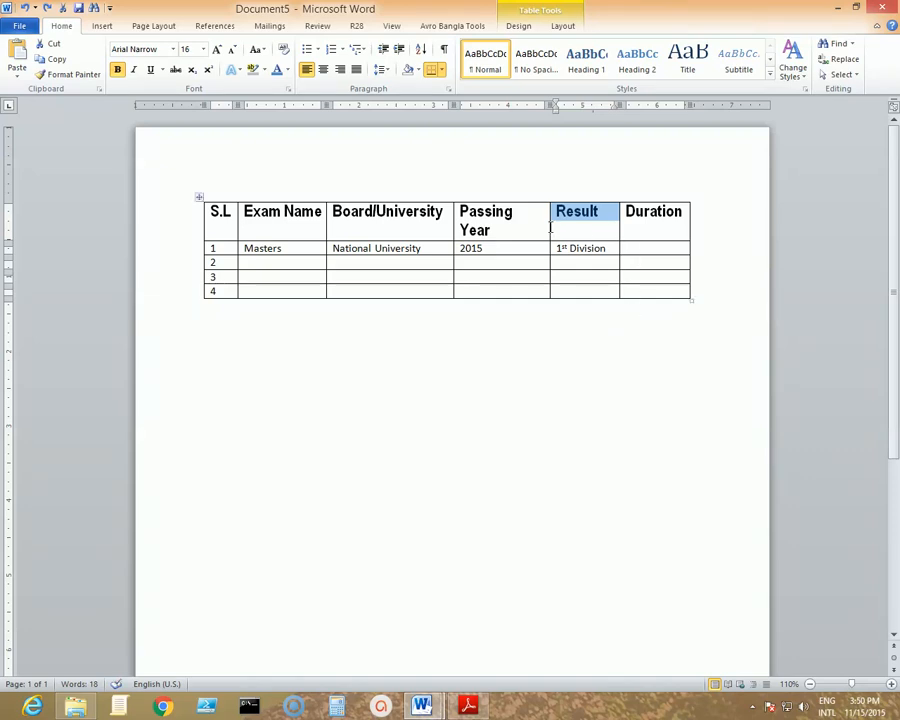
left_click_drag(550, 228, 556, 228)
Enter 2 years as the duration in the Masters row and move to row 2's Exam Name cell.
left_click(659, 231)
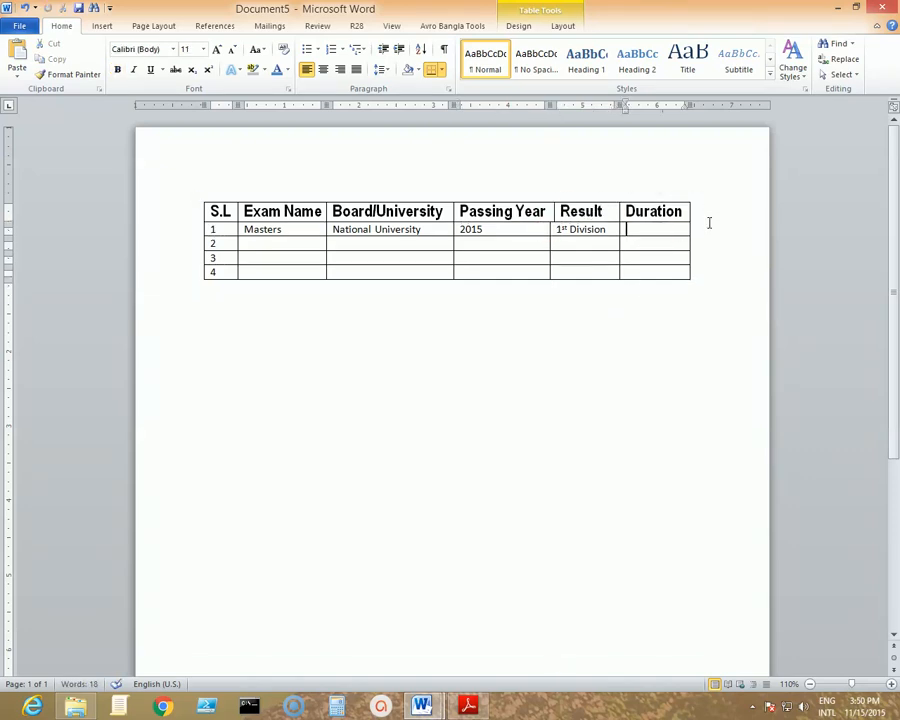
type("2 years")
key("Tab")
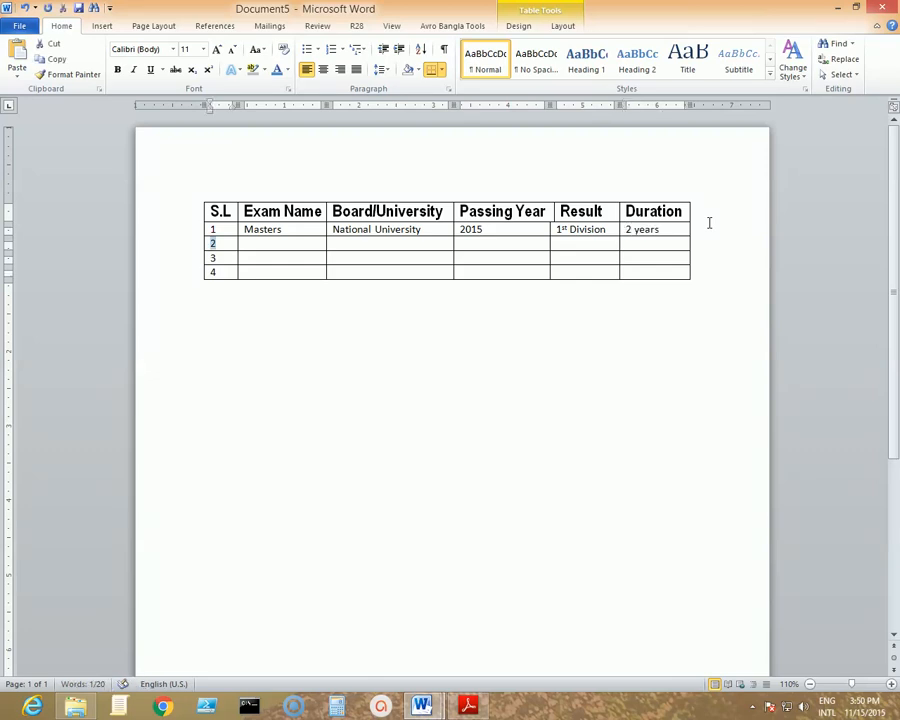
key("Right")
key("Tab")
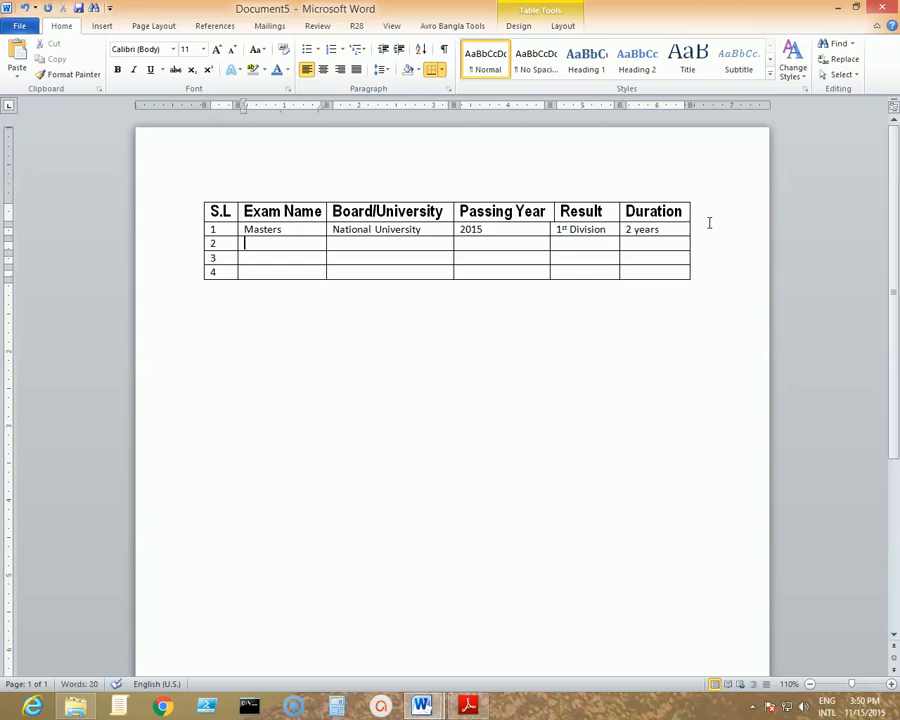
Set the font size of the four numbered rows below the header to 15.
left_click(206, 228)
key("shift+Down")
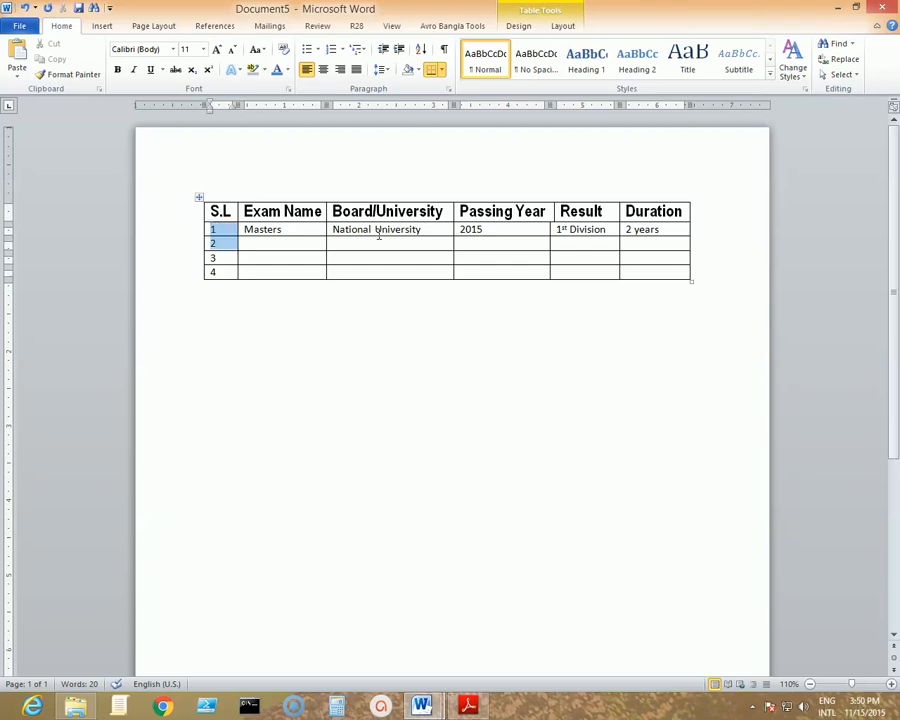
key("shift+Down")
key("shift+Down")
key("shift+Right")
key("shift+Right")
key("shift+Right")
key("shift+Right")
key("shift+Right")
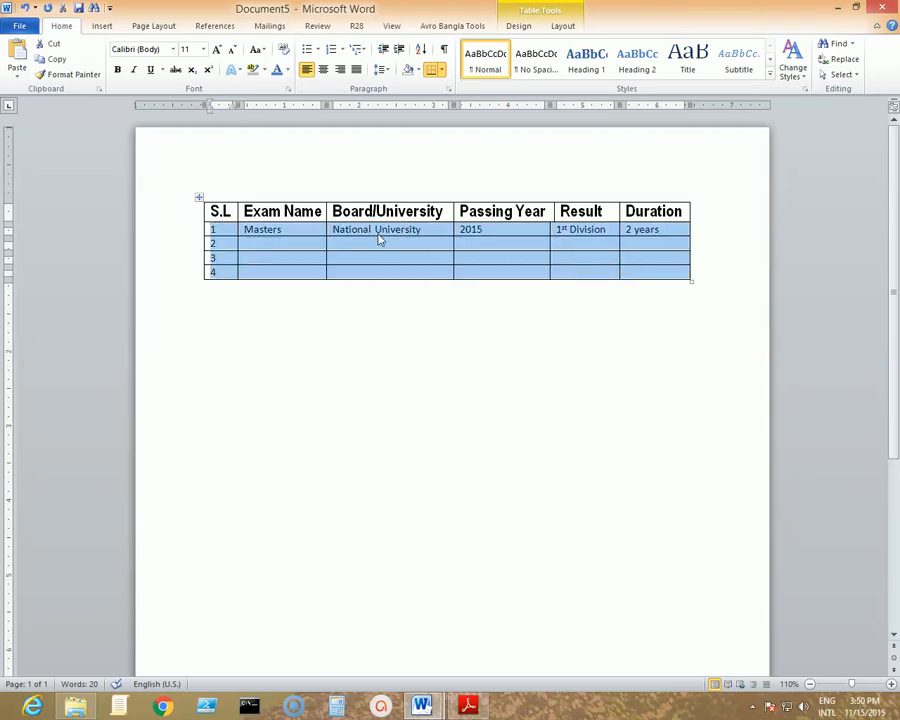
left_click(185, 49)
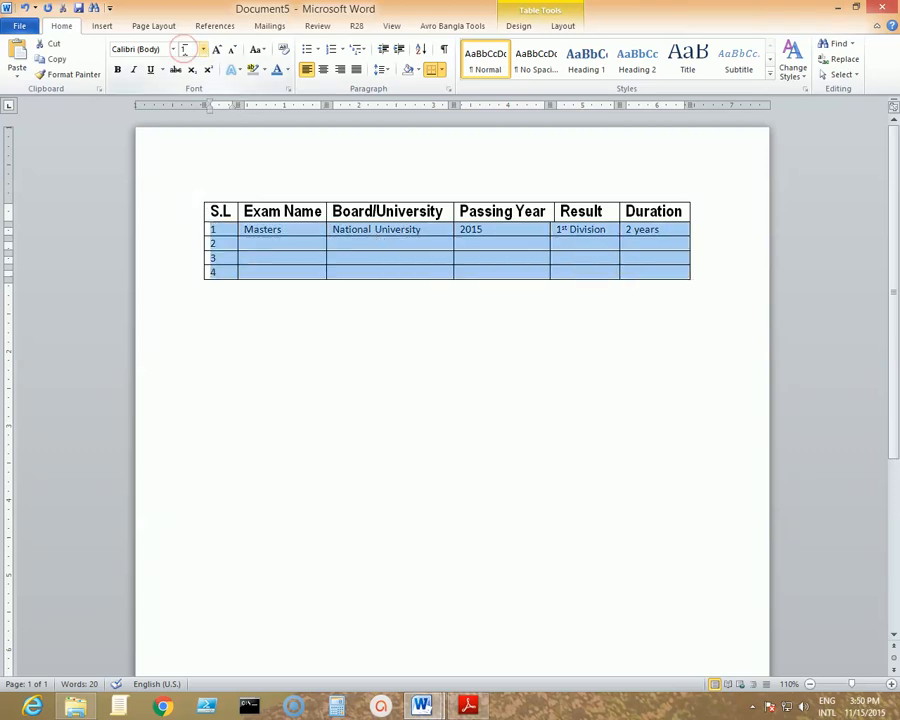
type("15")
key("Return")
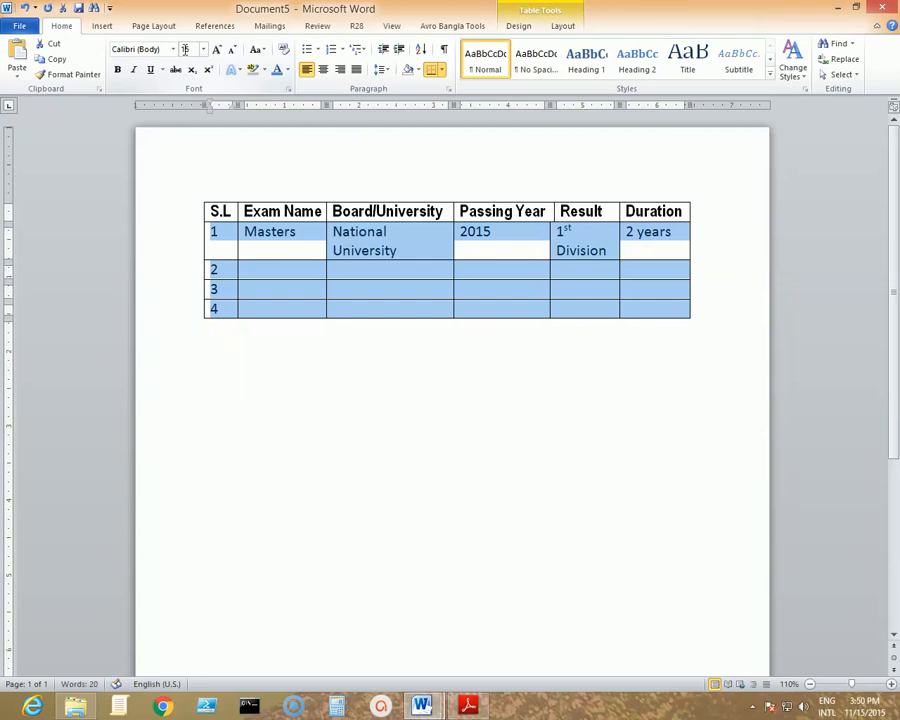
left_click(540, 264)
left_click(297, 234)
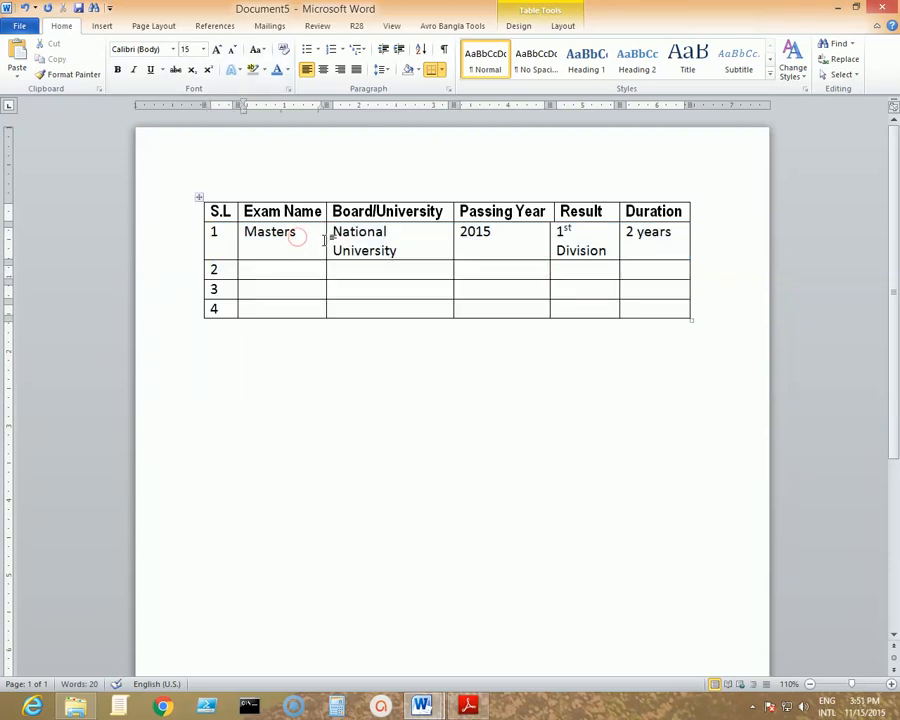
left_click_drag(323, 240, 327, 241)
left_click(400, 251)
Centre the text of the table's header row.
left_click(192, 211)
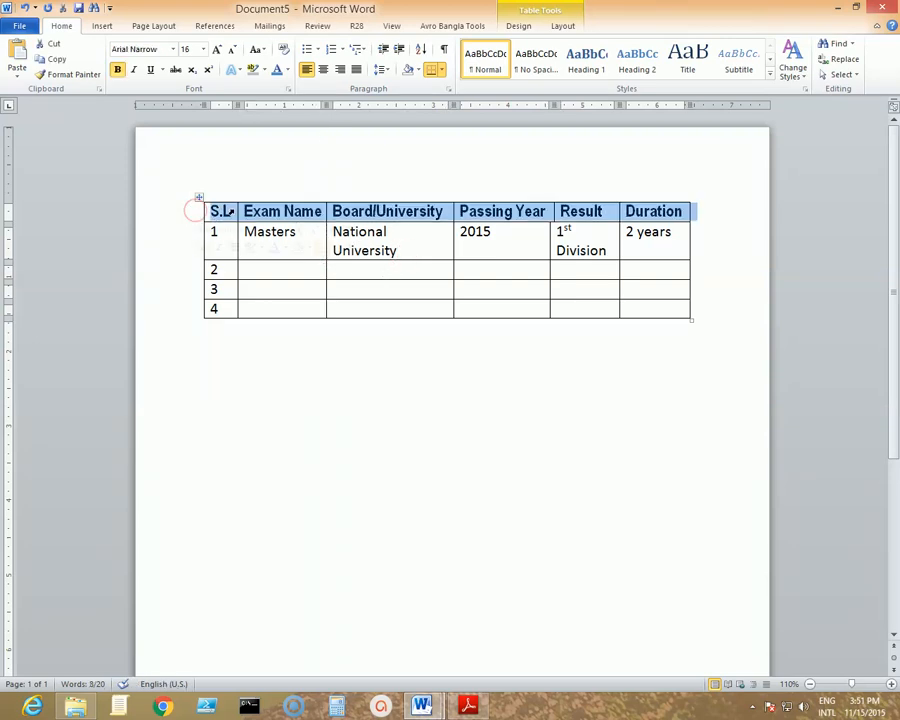
left_click(323, 69)
left_click(412, 249)
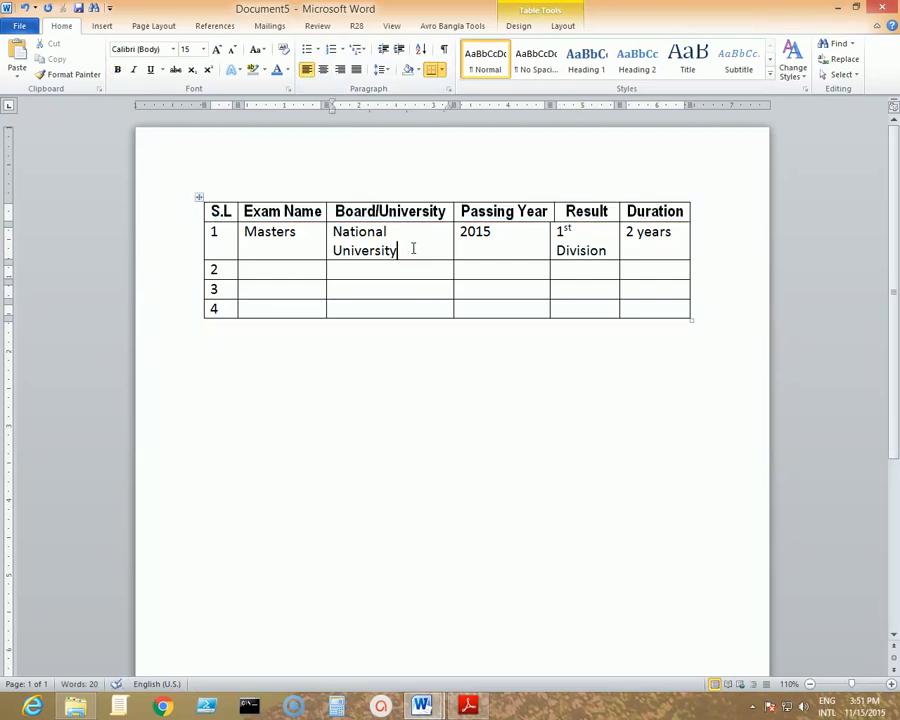
left_click(293, 272)
Switch to the MS Word Practice File document and highlight its last topic, Format tables.
mouse_move(421, 706)
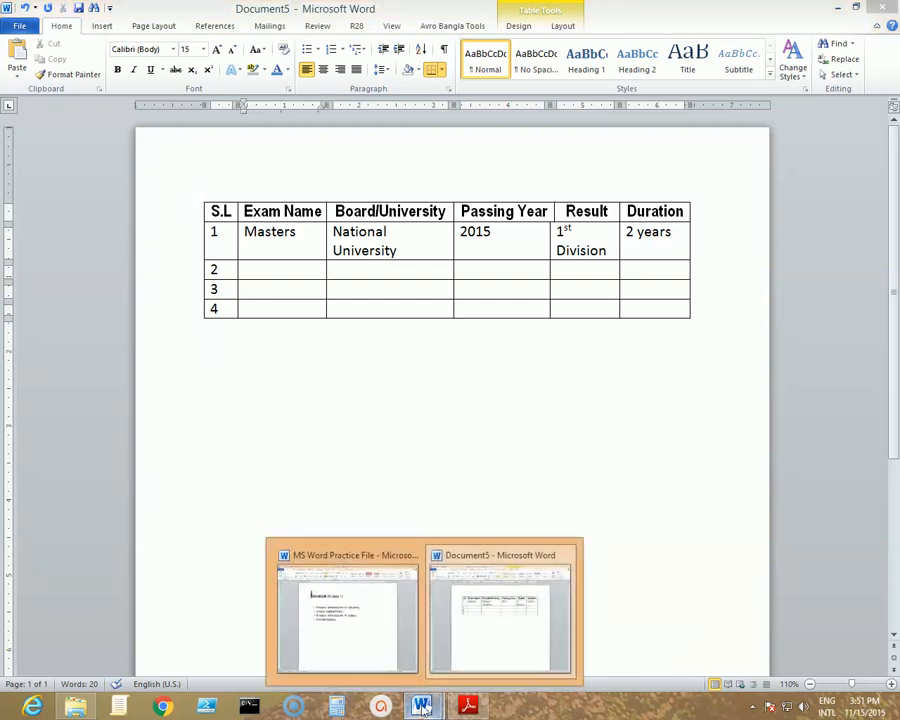
left_click(376, 648)
triple_click(392, 355)
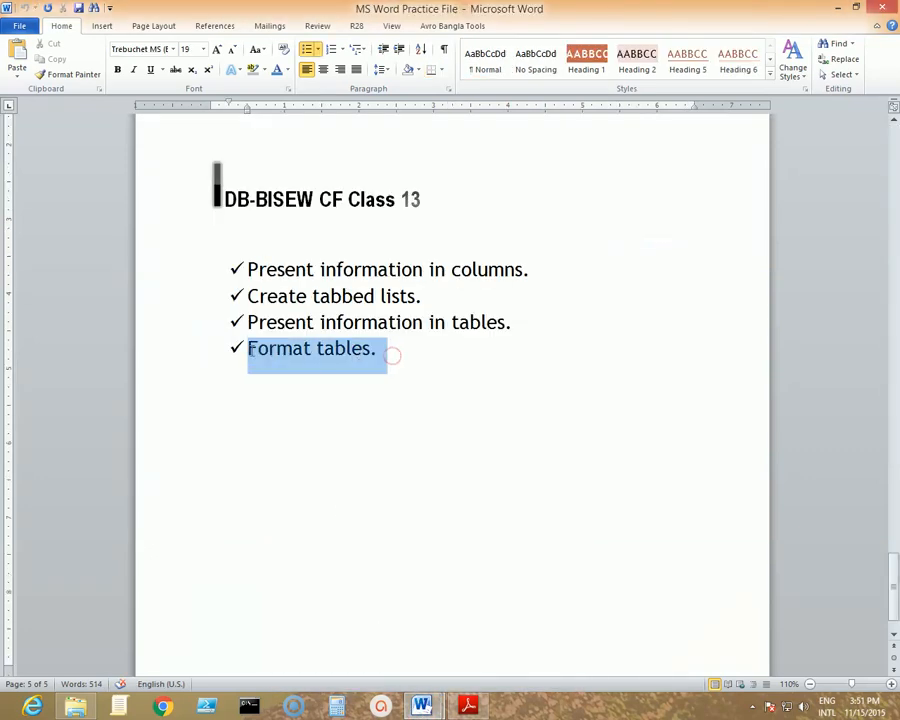
left_click(421, 706)
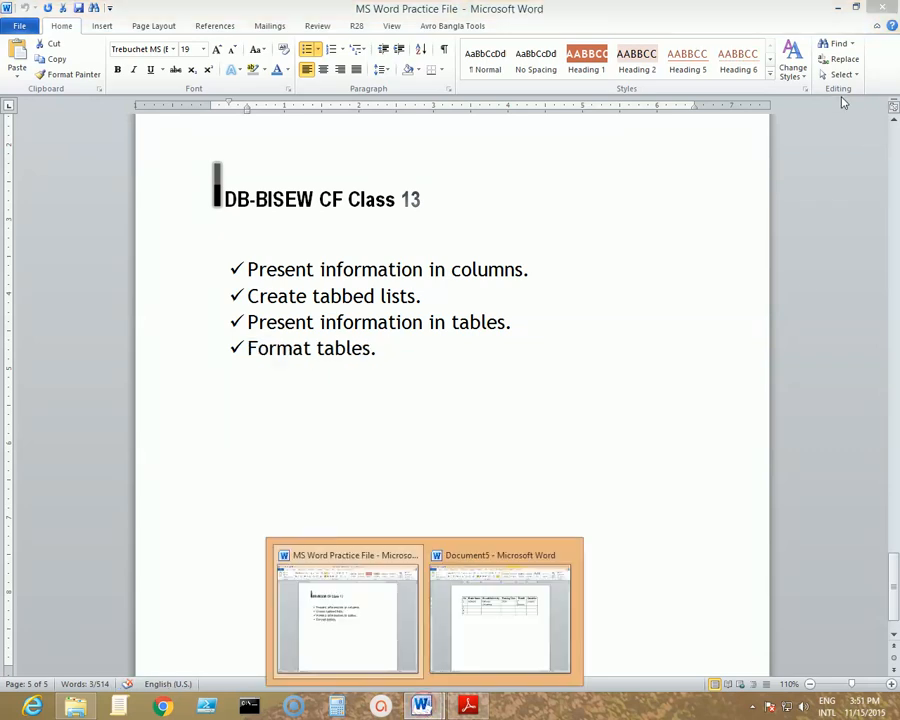
Return to Document5 and select the whole exam results table to view its table design options.
left_click(840, 7)
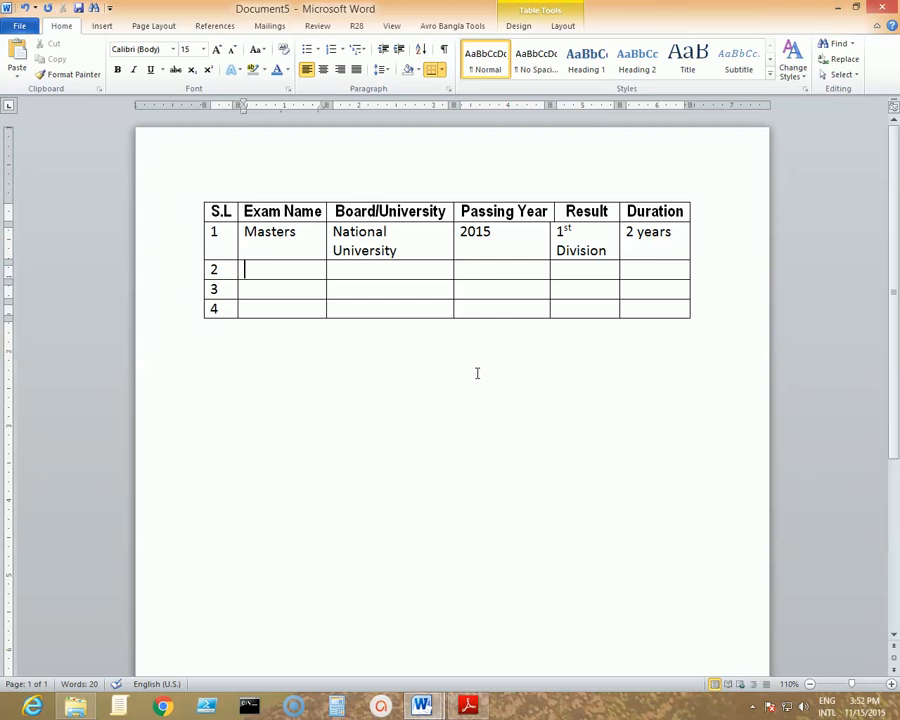
left_click(198, 197)
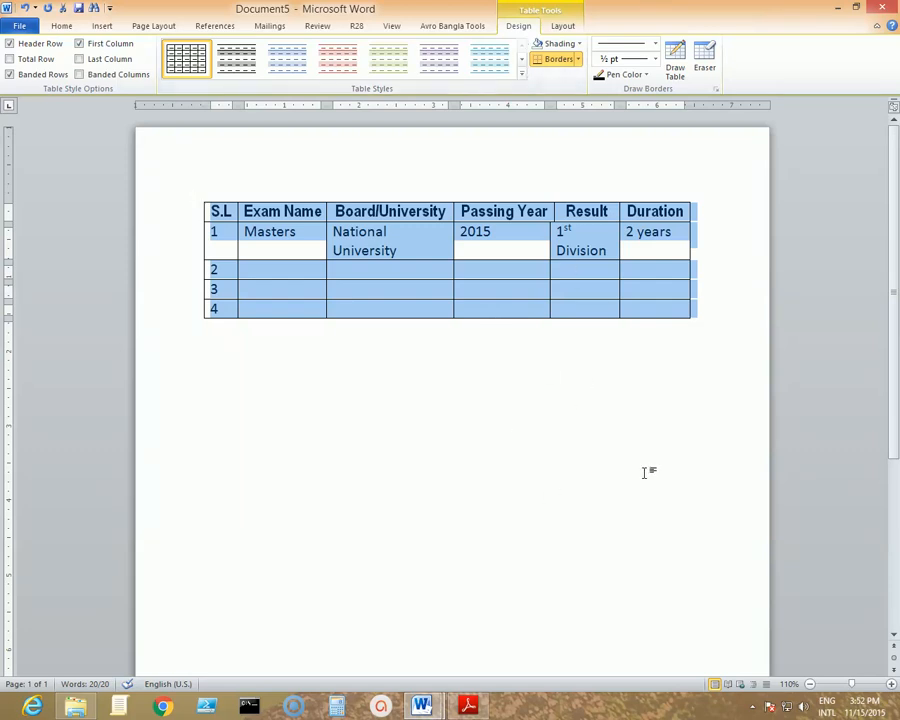
left_click(516, 416)
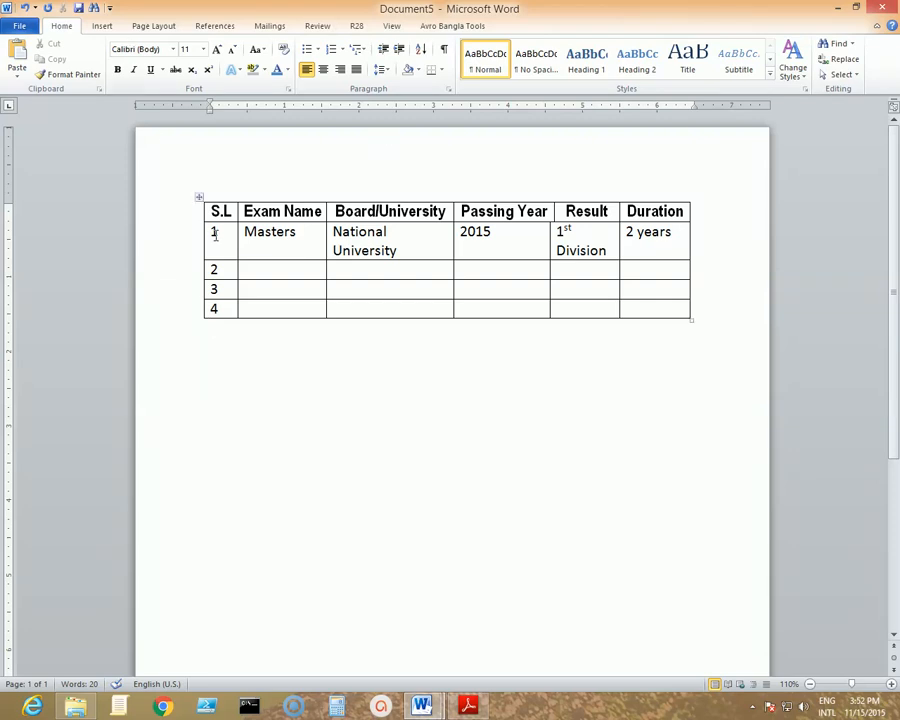
left_click(198, 198)
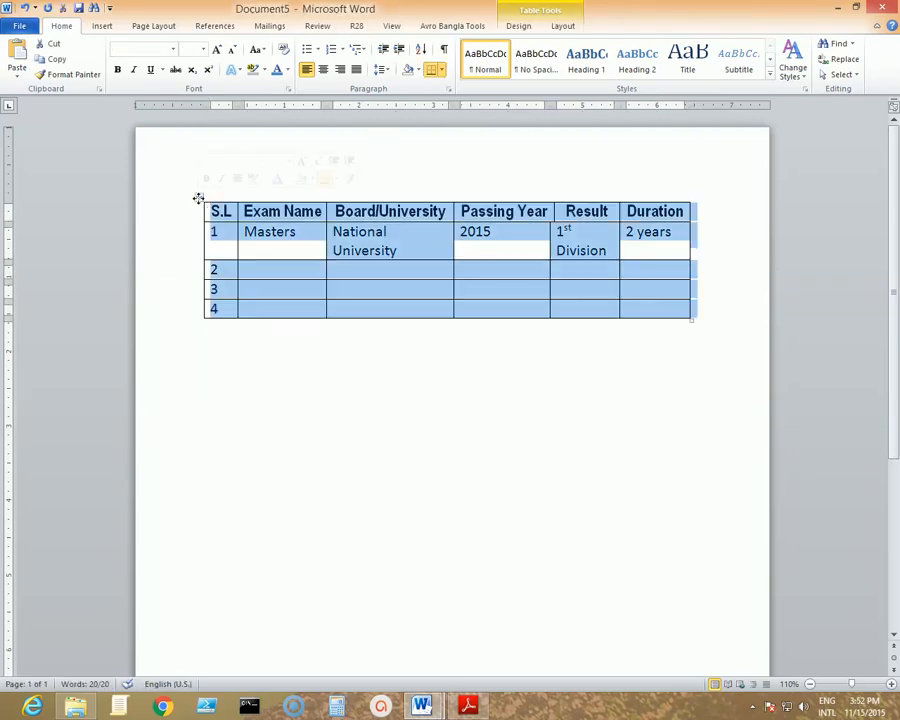
left_click(510, 29)
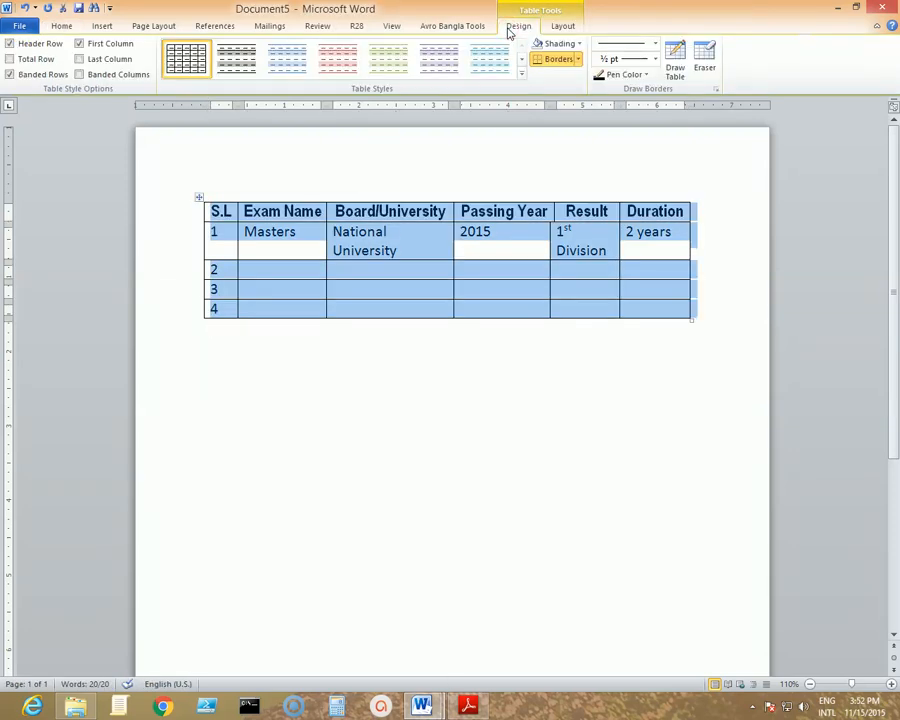
left_click(433, 404)
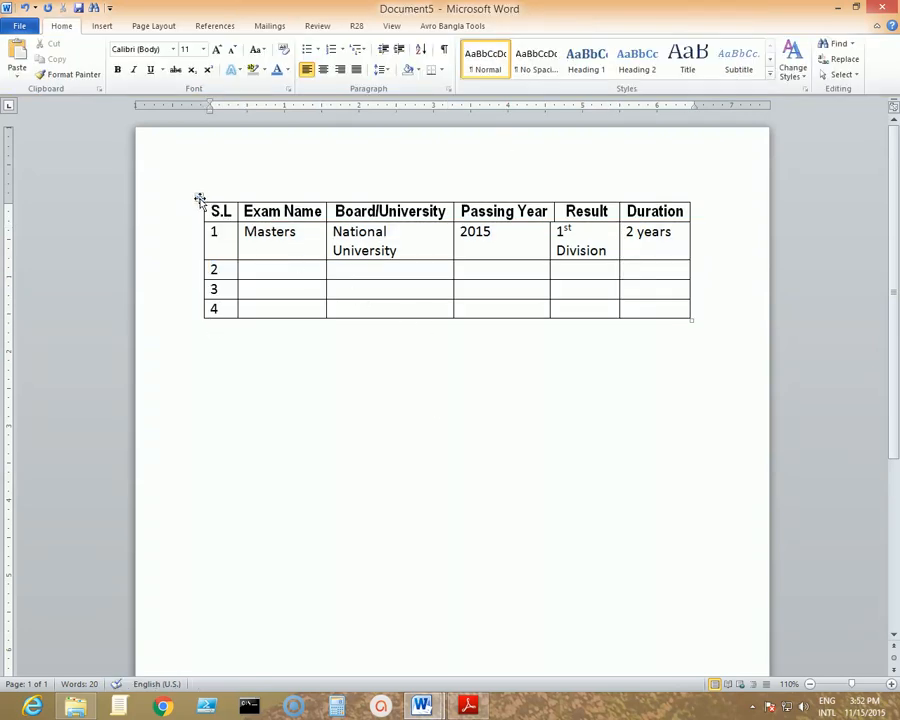
Try the built-in blue table style with a dark blue first column and red header line on the exam table, and undo it.
left_click(198, 199)
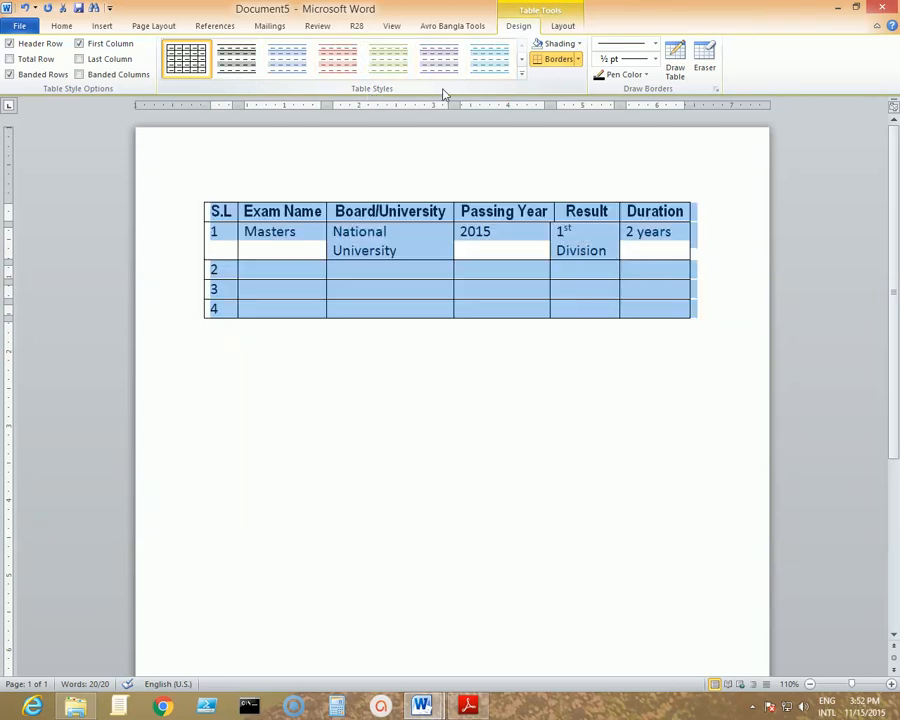
left_click(522, 76)
left_click_drag(521, 110, 490, 269)
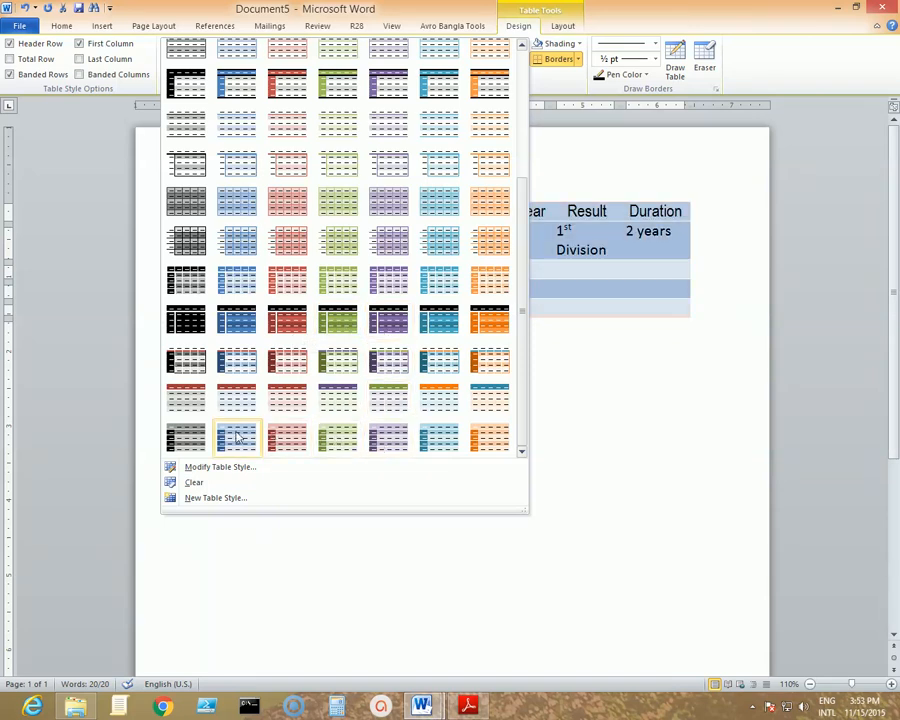
left_click(240, 370)
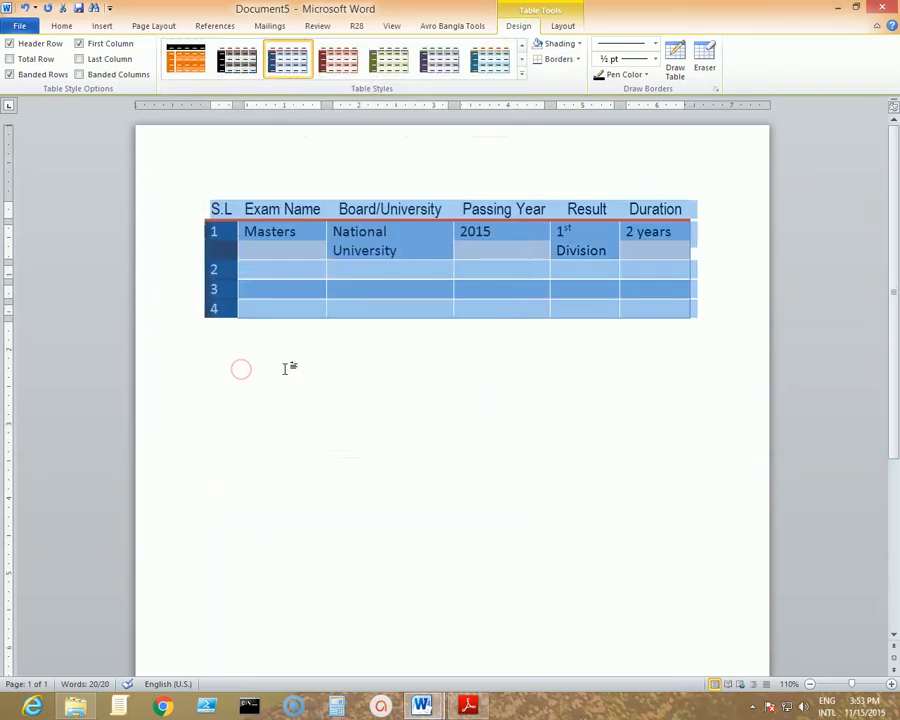
left_click(629, 351)
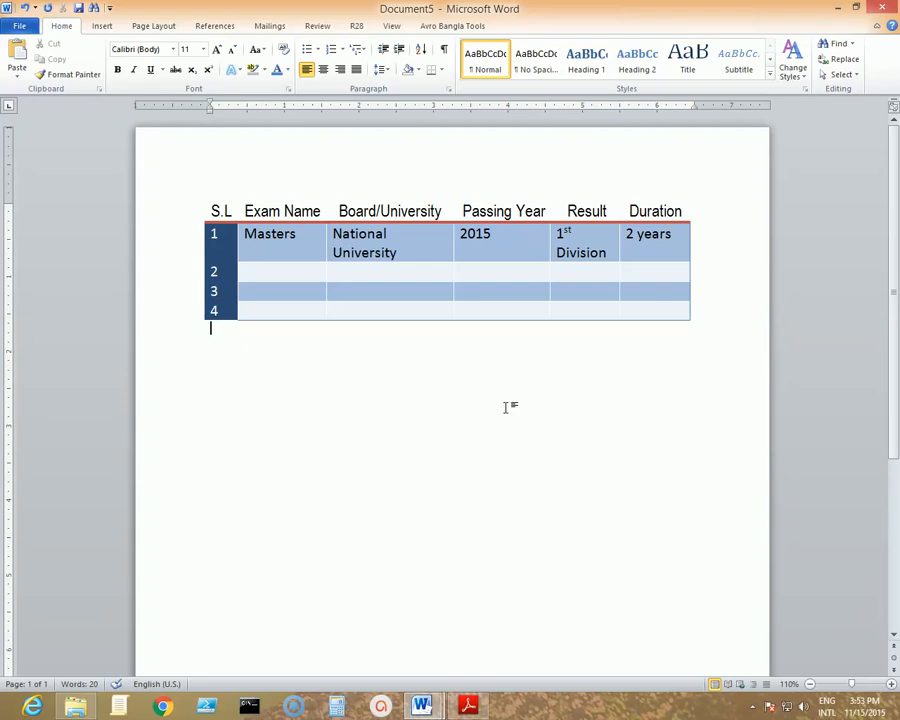
key("ctrl+z")
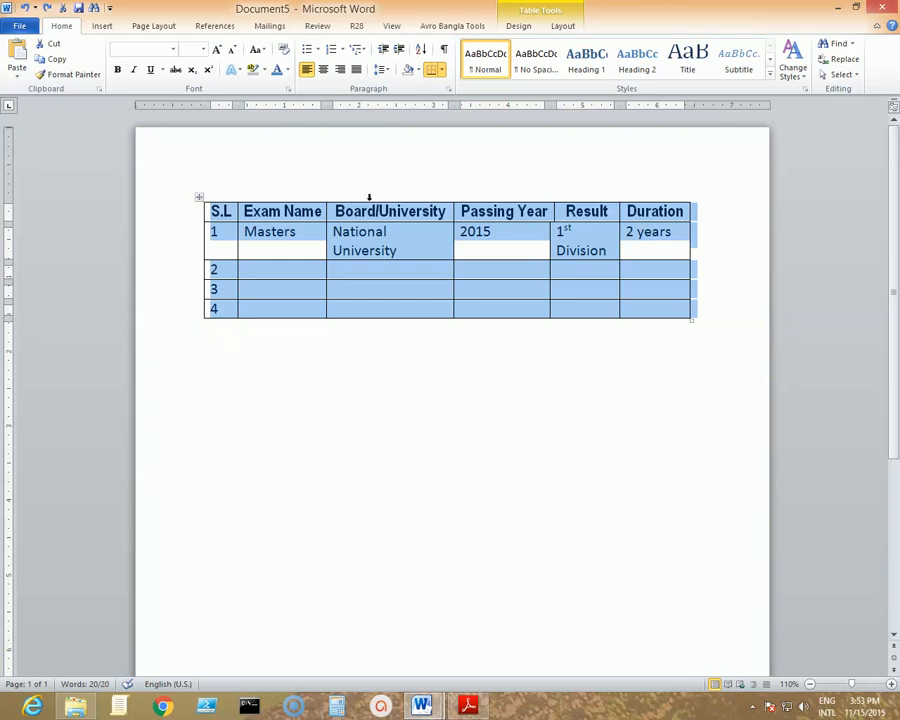
Try the built-in grey banded grid style with bold row numbers on the exam results table.
left_click(519, 24)
left_click(517, 76)
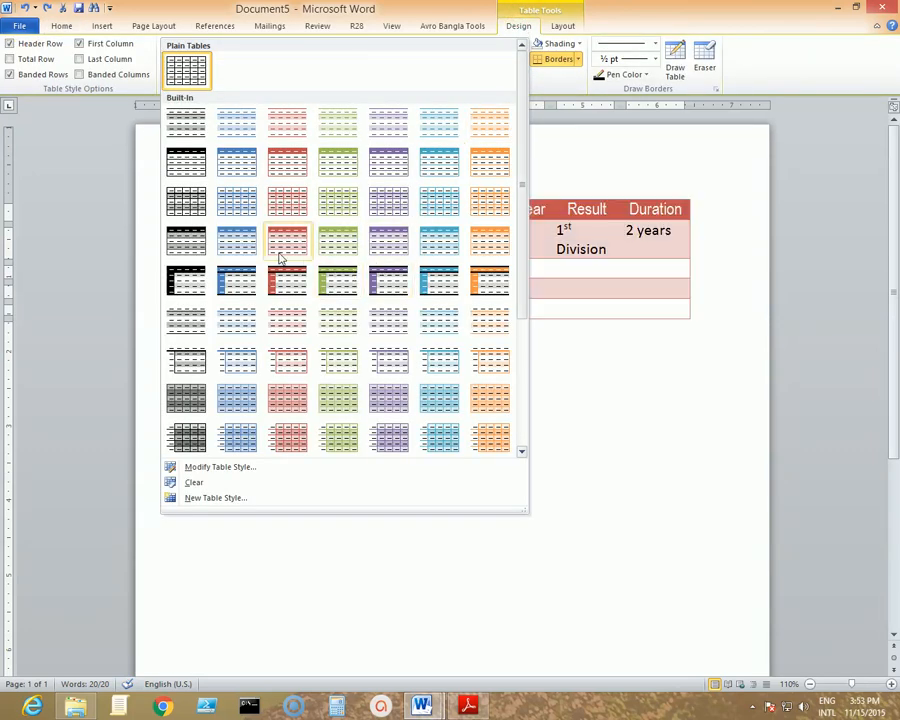
left_click(187, 406)
left_click(605, 425)
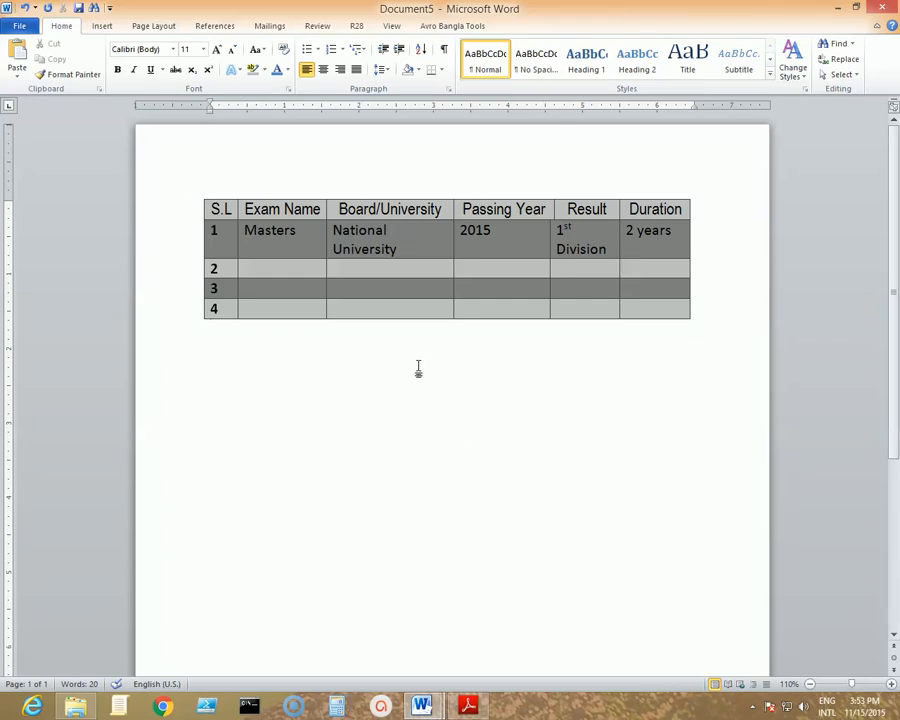
Try the Medium Grid 1 - Accent 4 style on the whole exam results table.
left_click(200, 195)
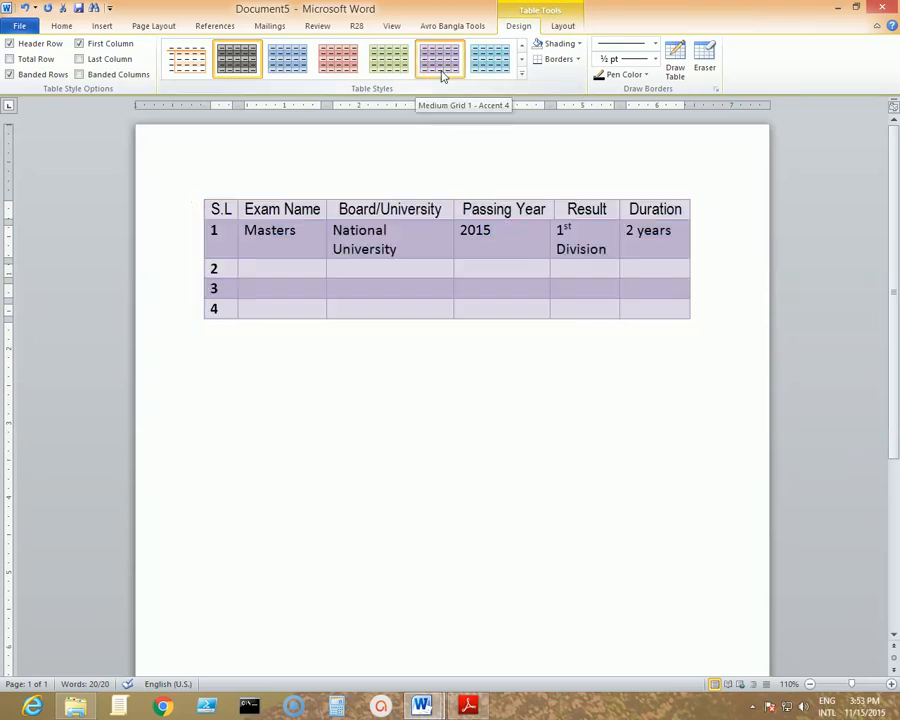
left_click(438, 62)
left_click(471, 160)
left_click(506, 310)
left_click(530, 450)
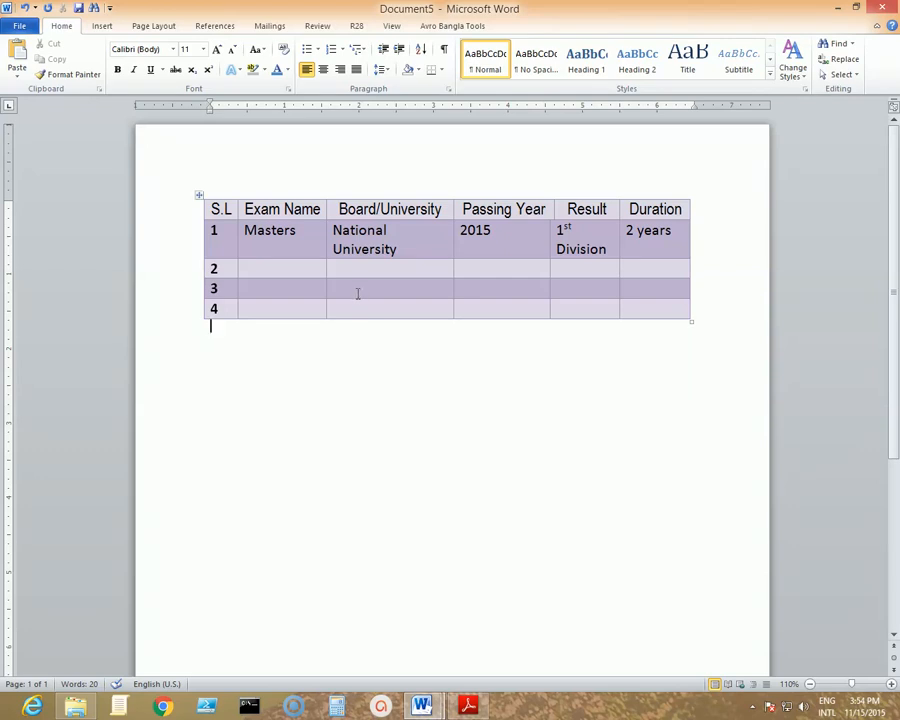
Apply the plain table grid style and align the header border between Passing Year and Result with the column border below.
left_click(199, 195)
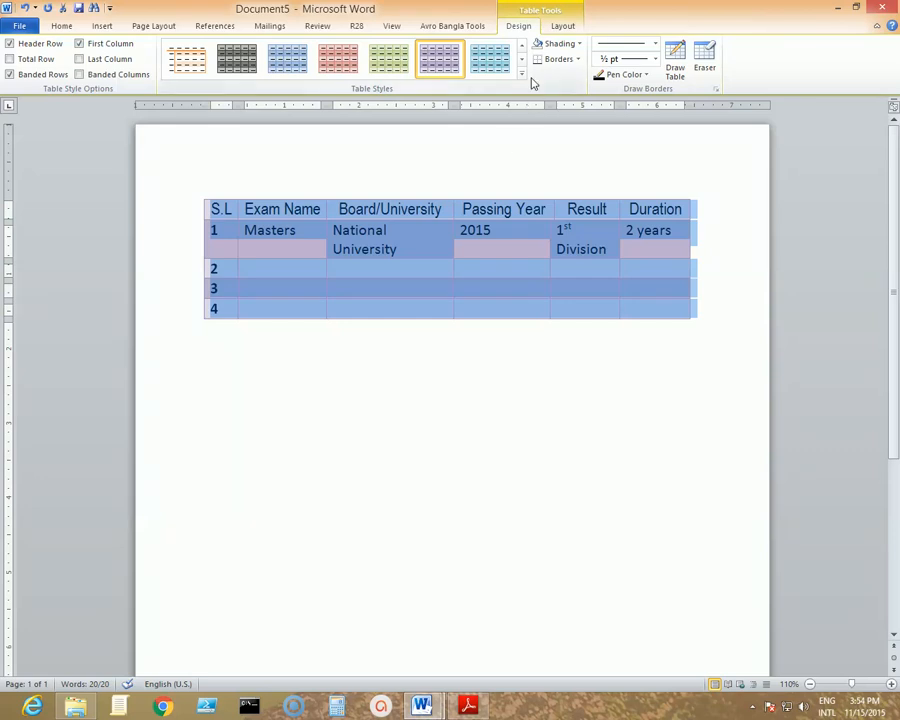
left_click(521, 74)
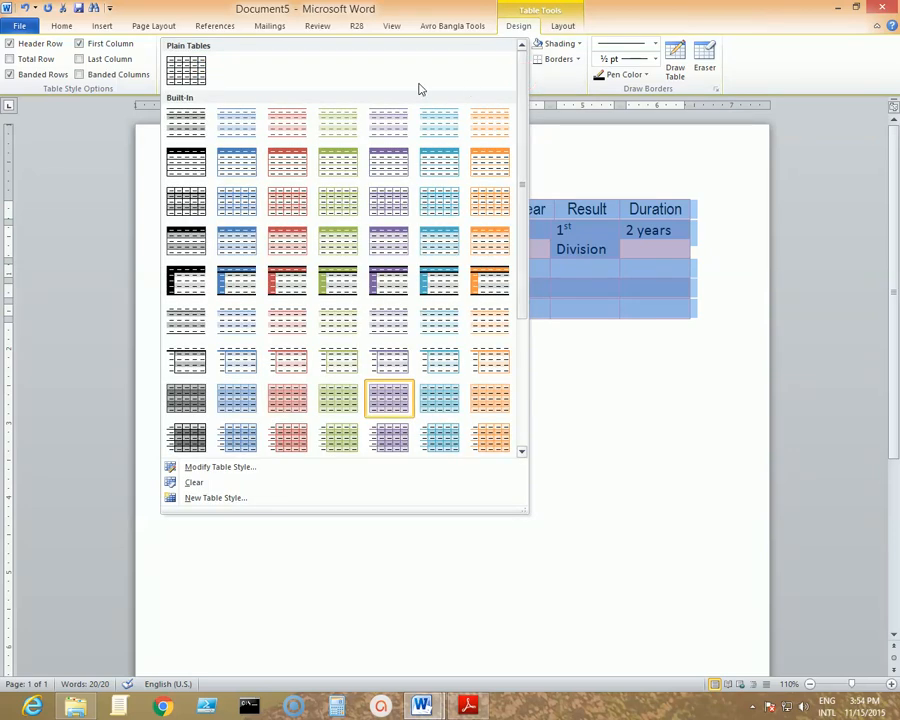
left_click(186, 66)
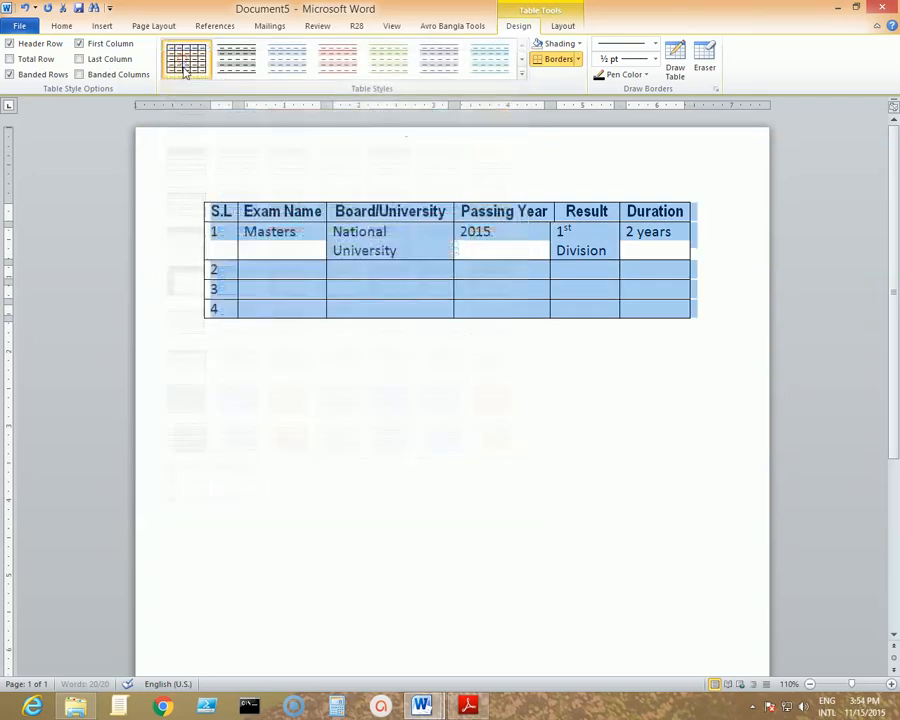
left_click(585, 415)
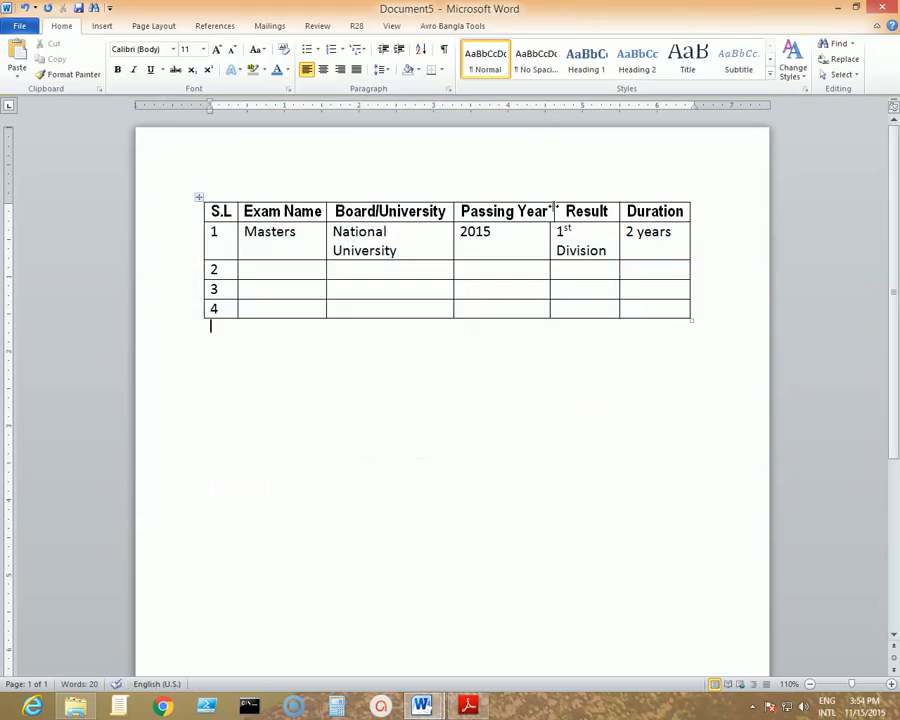
left_click_drag(554, 209, 549, 209)
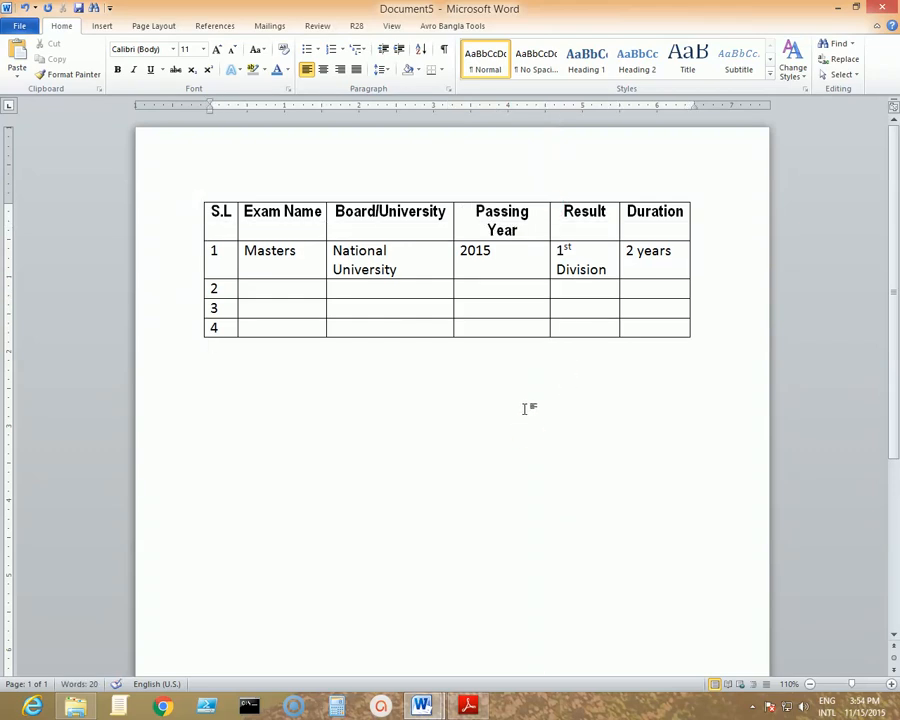
Browse the border line styles and weights for the whole exam table, and shade all its cells light blue.
left_click(200, 198)
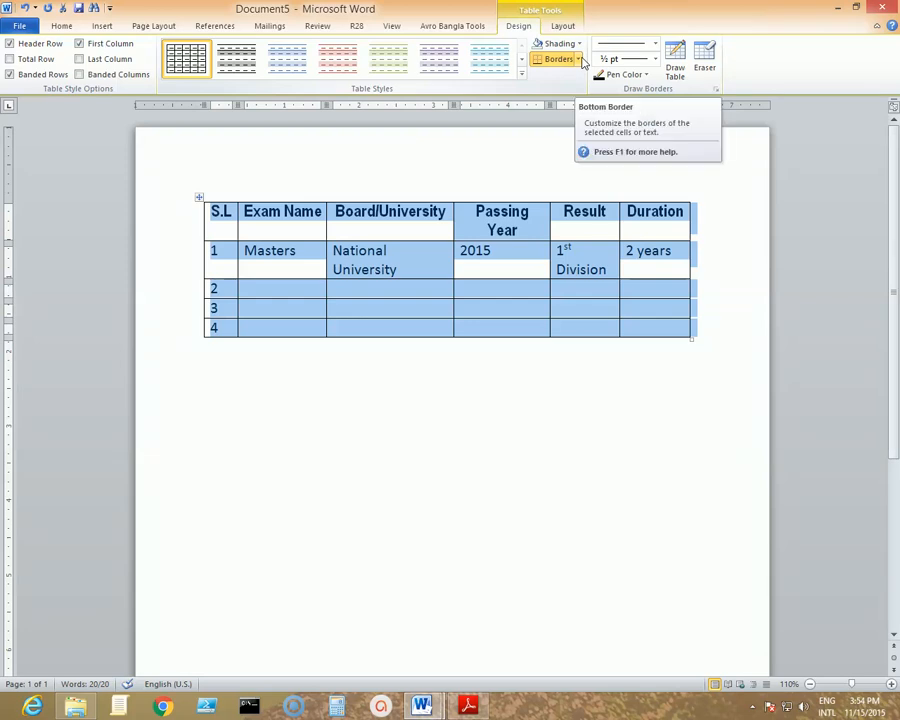
left_click(657, 44)
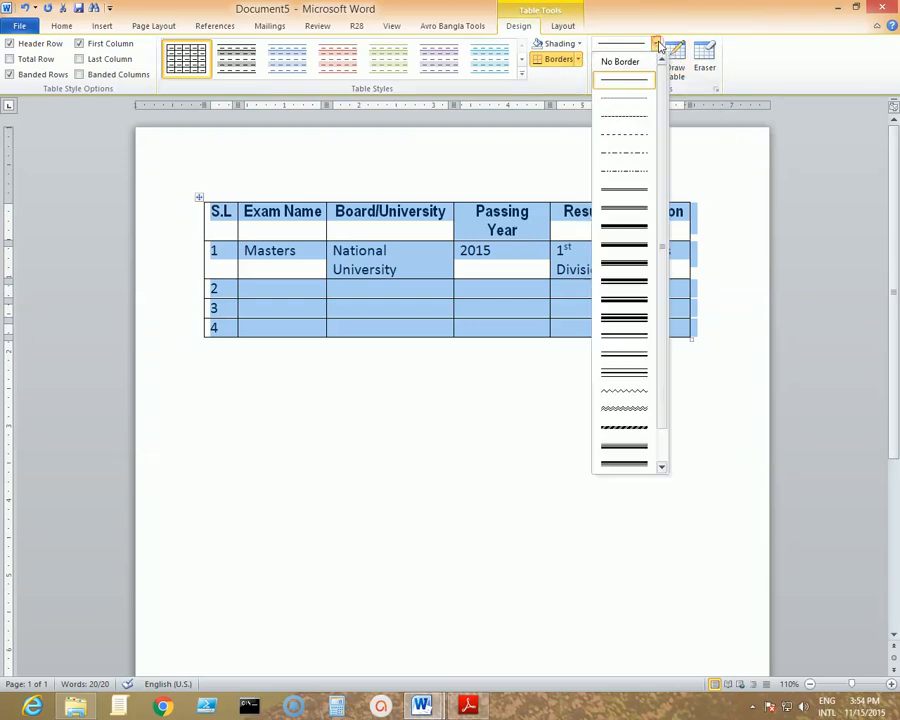
scroll(654, 120, "down", 2)
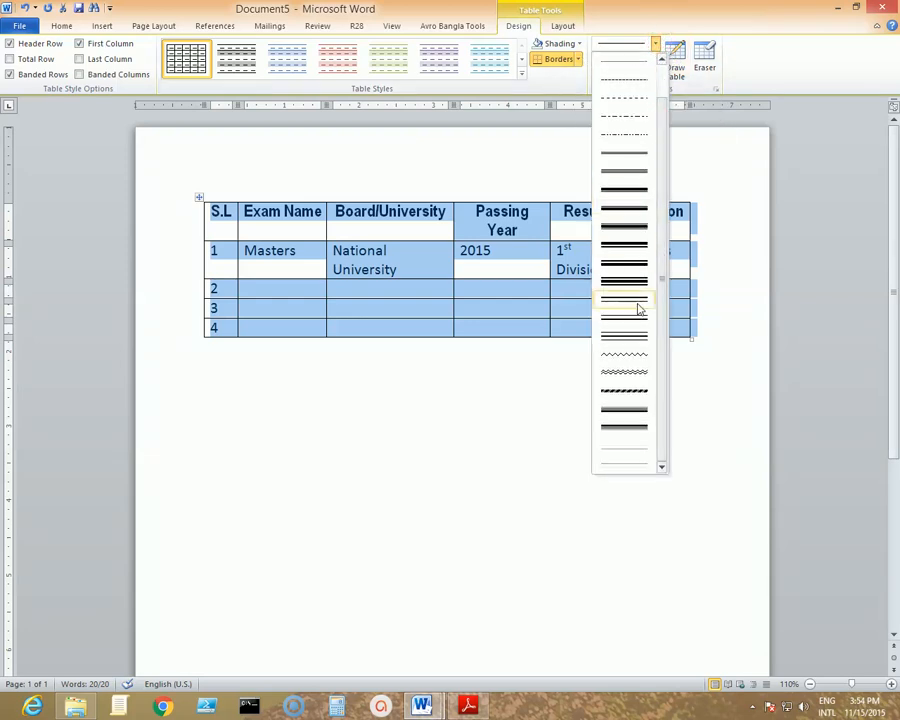
left_click(689, 13)
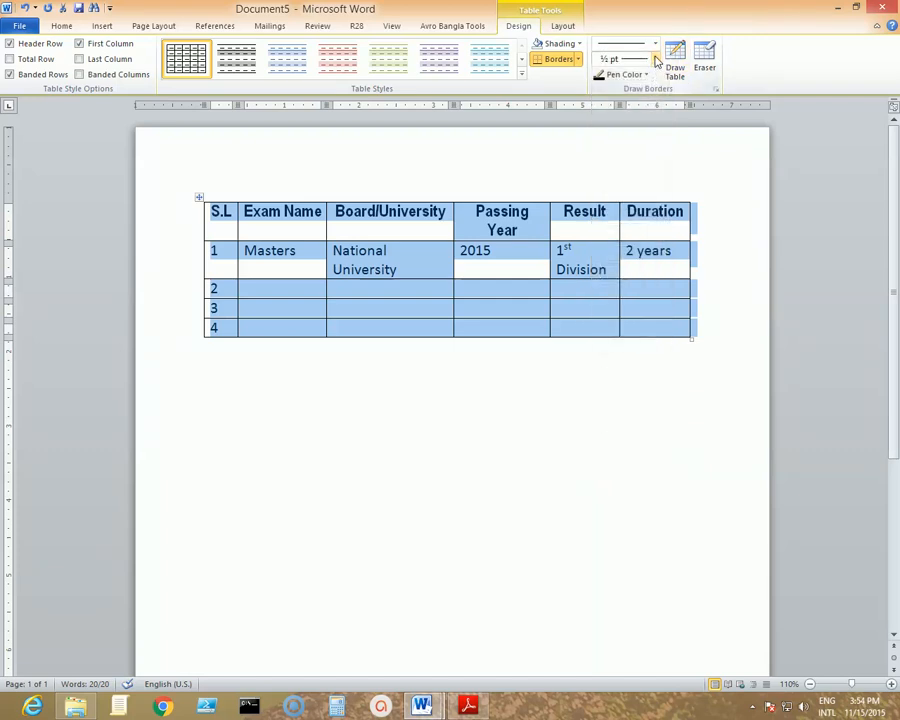
left_click(657, 59)
left_click(733, 11)
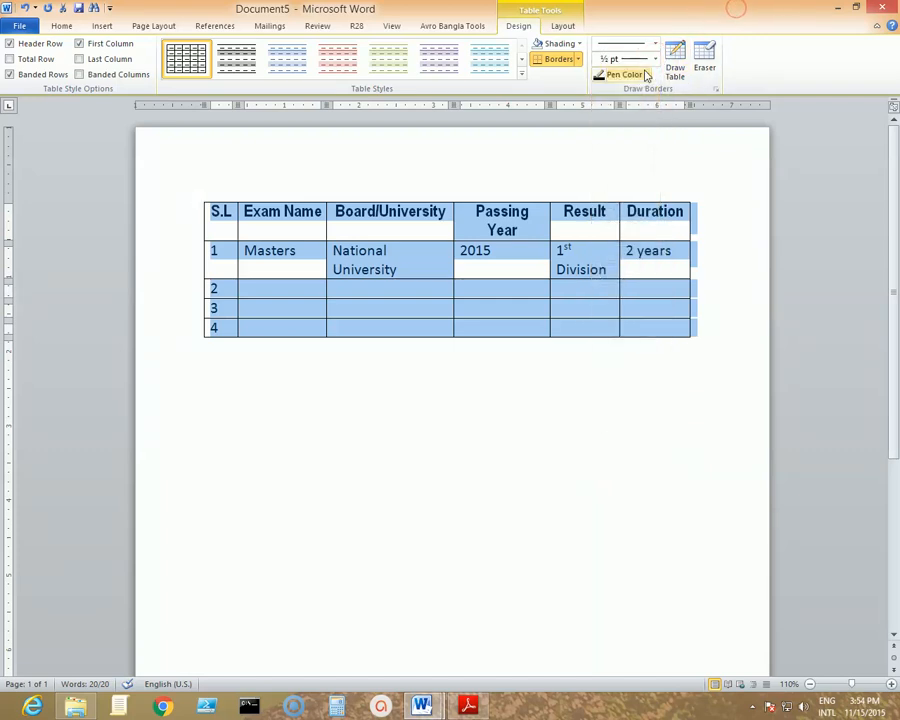
left_click(580, 45)
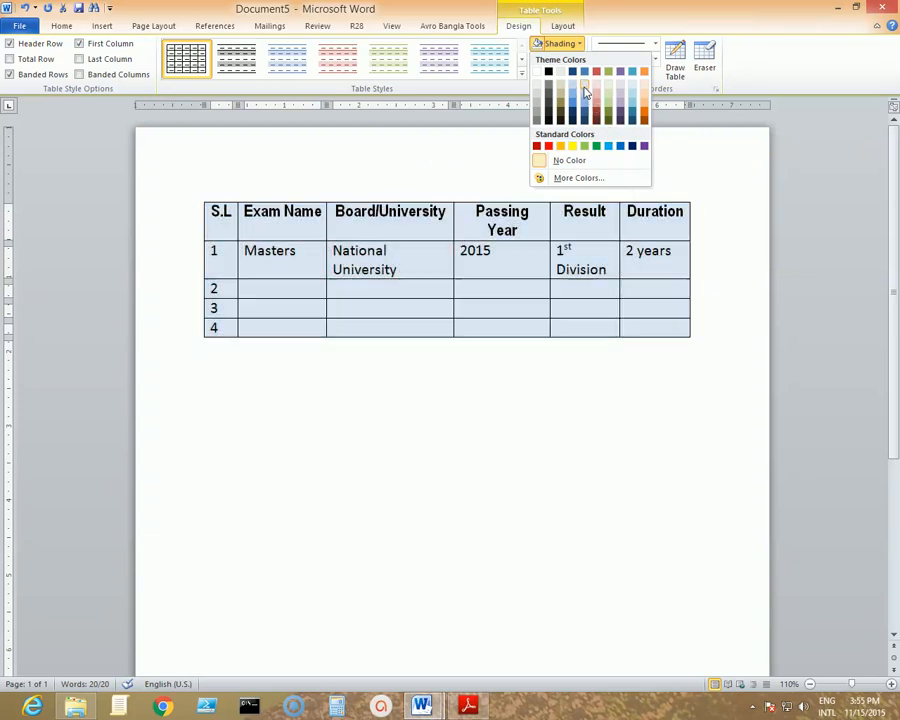
left_click(586, 96)
left_click(560, 352)
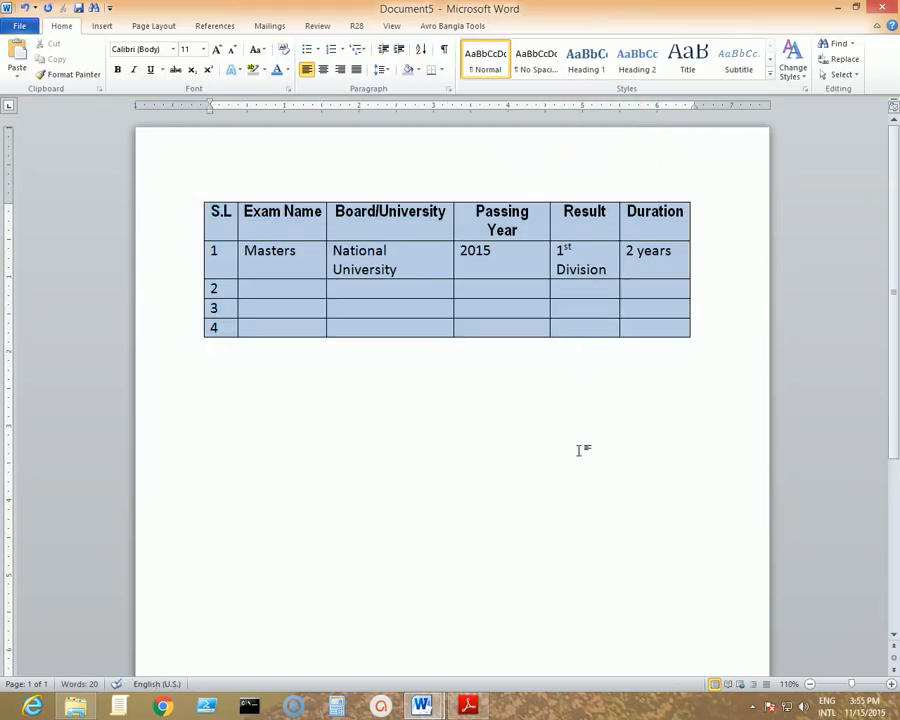
left_click(752, 707)
mouse_move(755, 640)
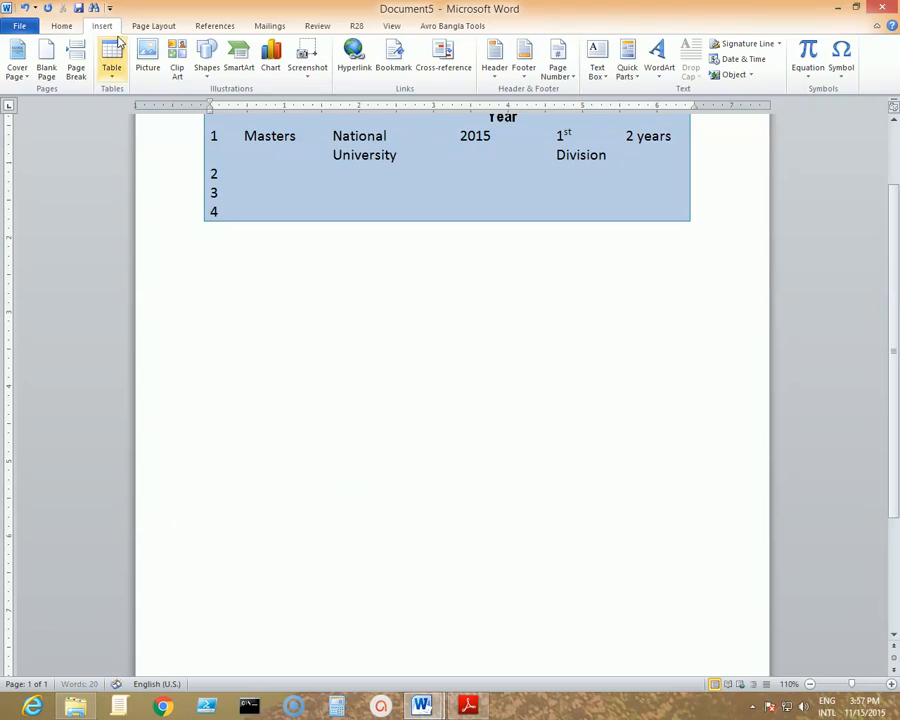
Insert the built-in Calendar 4 quick table below the exam results table.
left_click(118, 84)
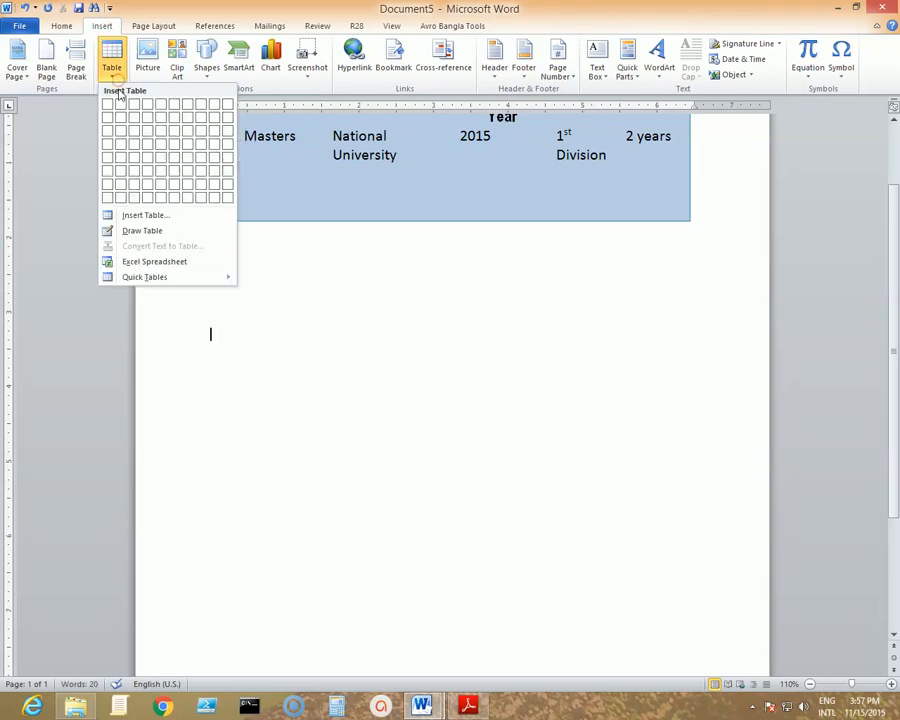
mouse_move(153, 280)
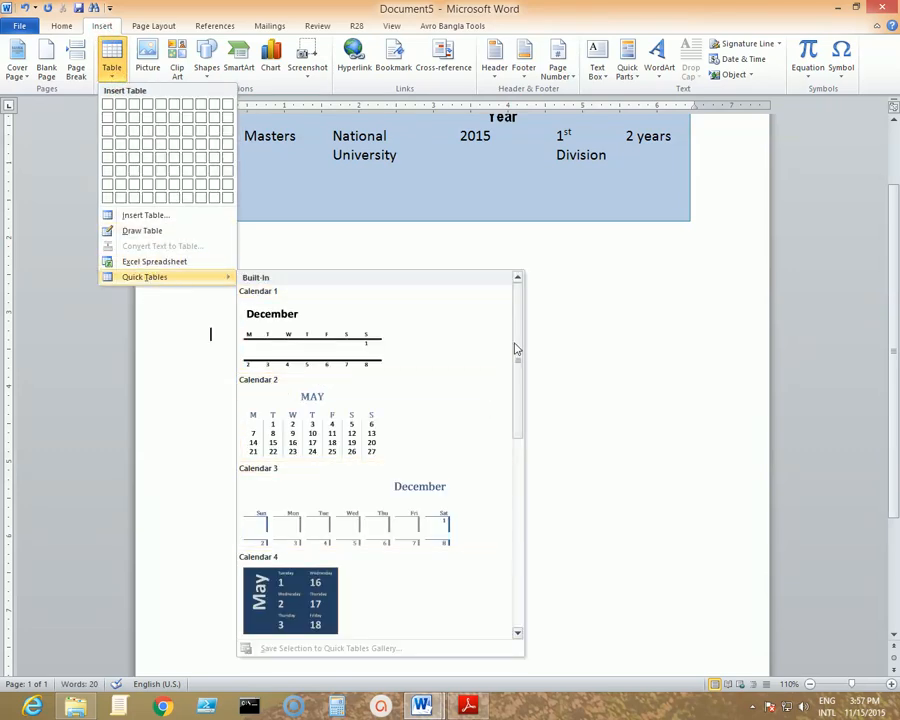
left_click_drag(513, 348, 520, 387)
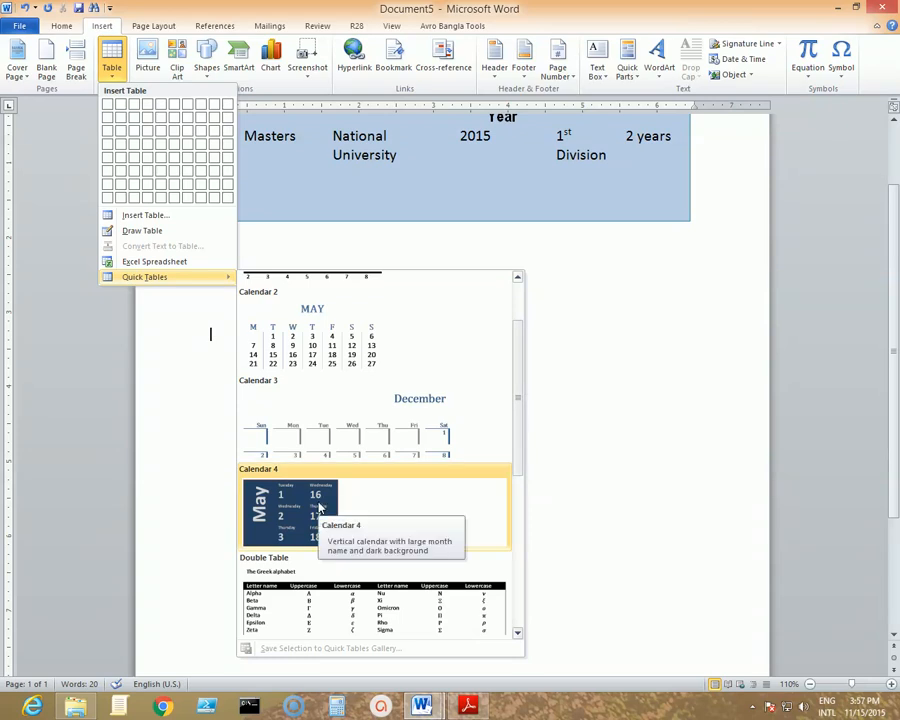
left_click(320, 508)
scroll(464, 478, "down", 2)
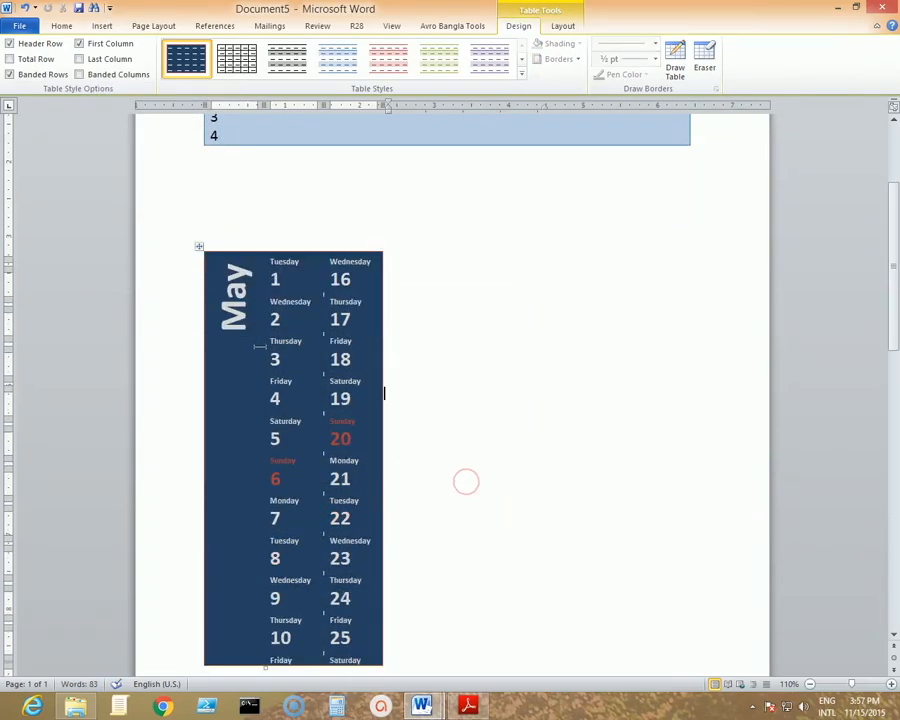
Examine the month name column and the two date columns of the May calendar table.
left_click(245, 249)
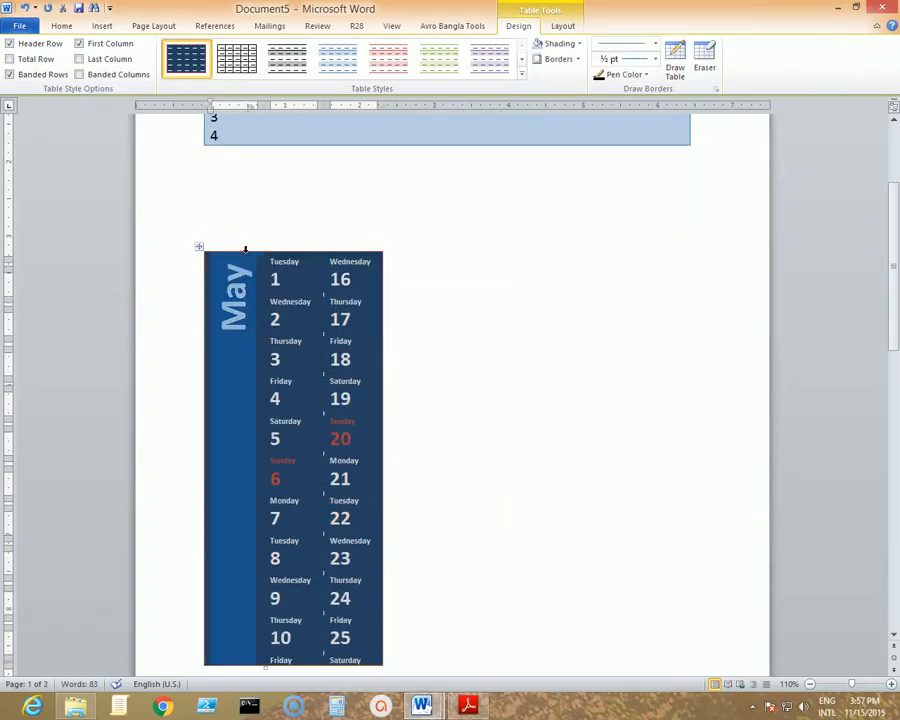
left_click(285, 257)
left_click(334, 257)
left_click(360, 285)
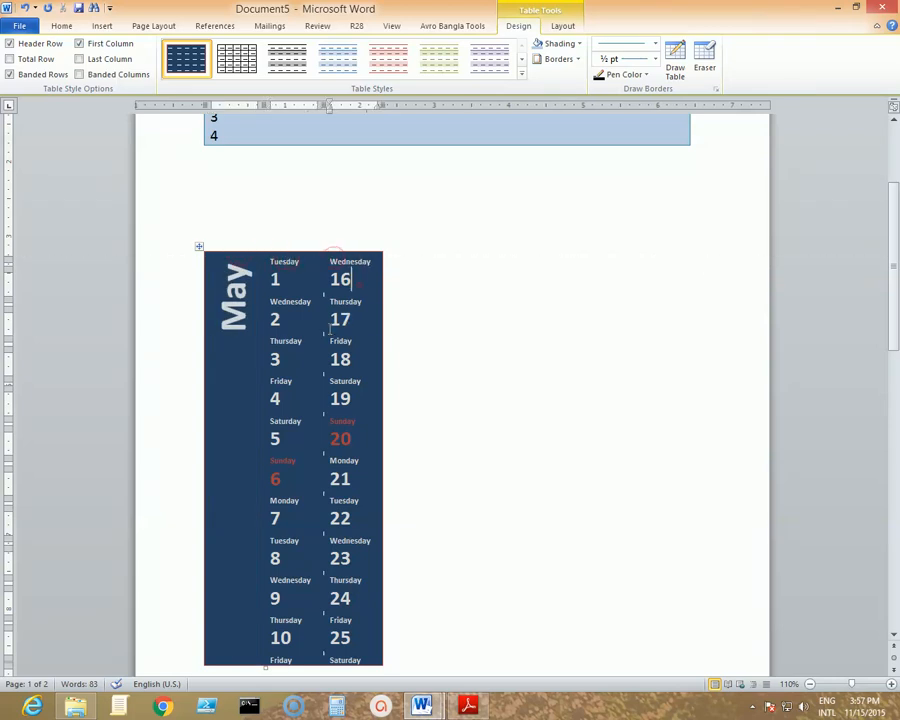
left_click(328, 325)
left_click(246, 290)
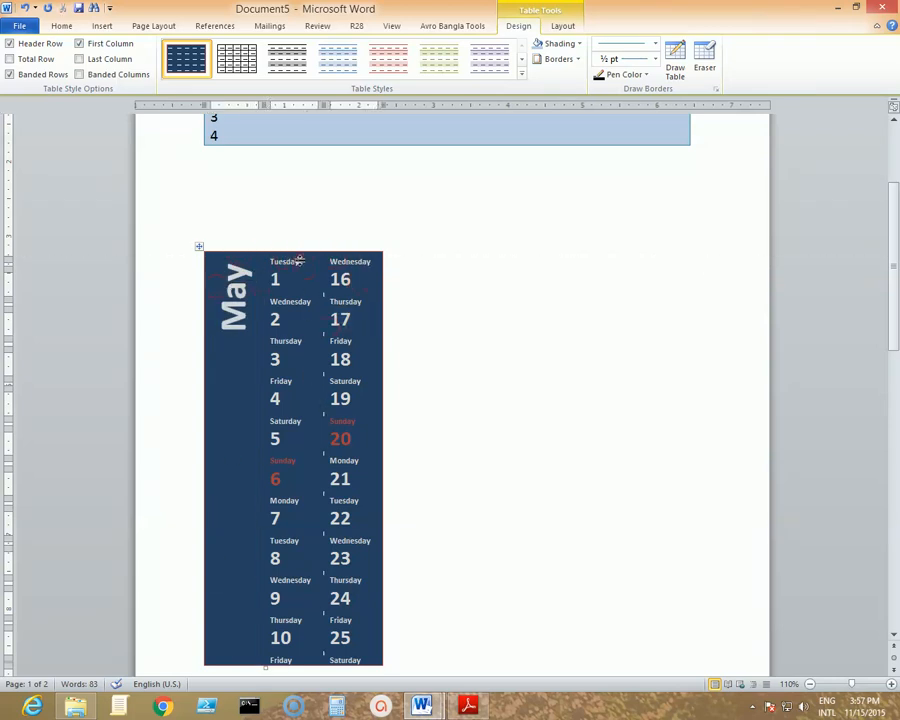
scroll(310, 434, "down", 1)
scroll(400, 550, "up", 1)
scroll(380, 526, "down", 1)
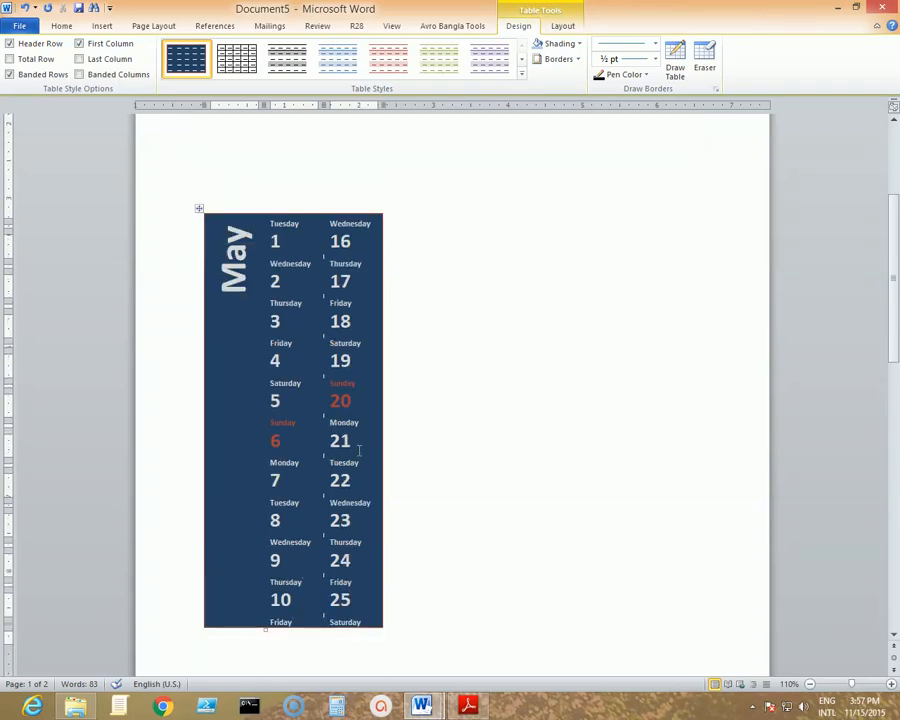
scroll(356, 468, "up", 1)
scroll(355, 452, "down", 1)
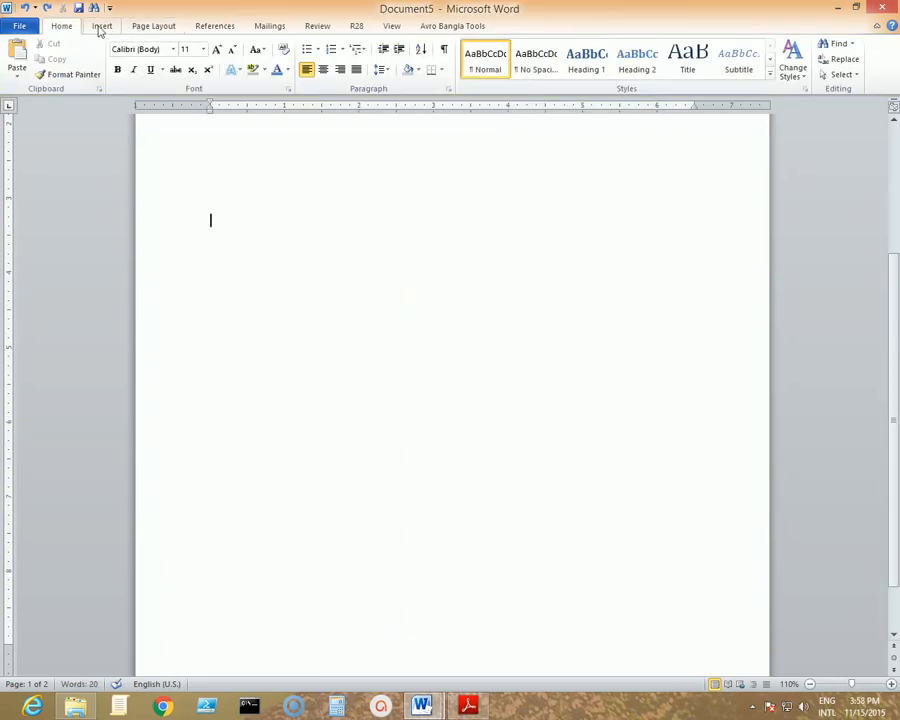
Insert the built-in With Subheads 1 quick table below the exam results table.
left_click(100, 27)
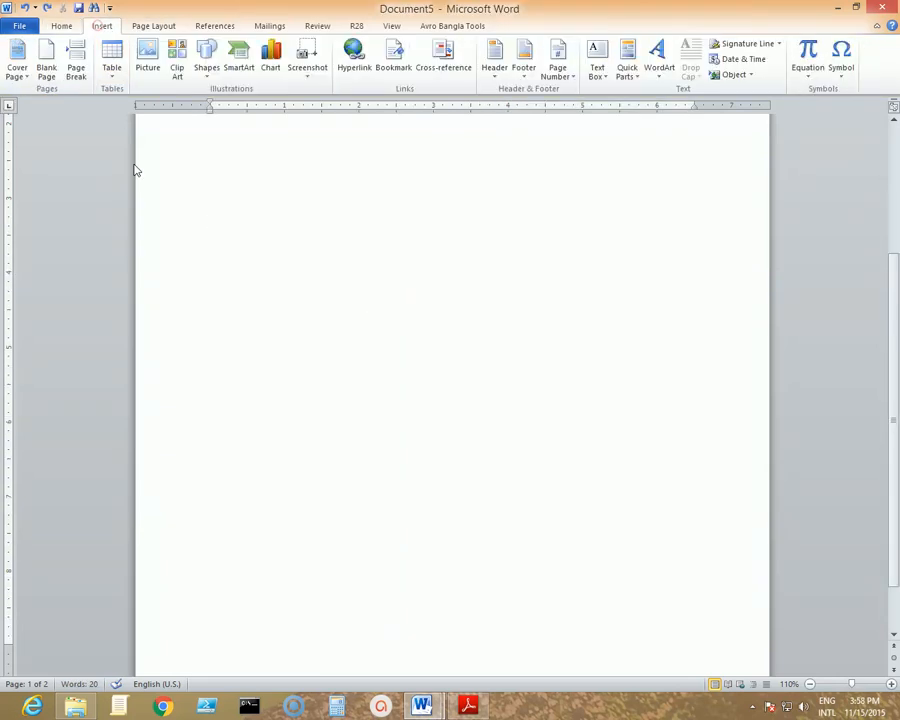
left_click(112, 68)
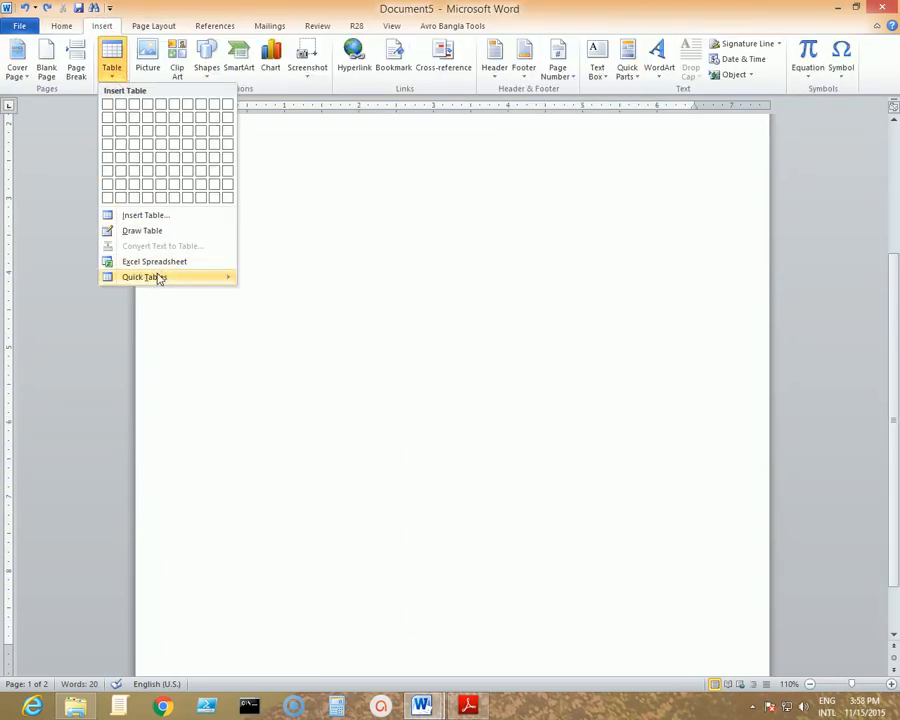
mouse_move(158, 279)
scroll(445, 530, "down", 5)
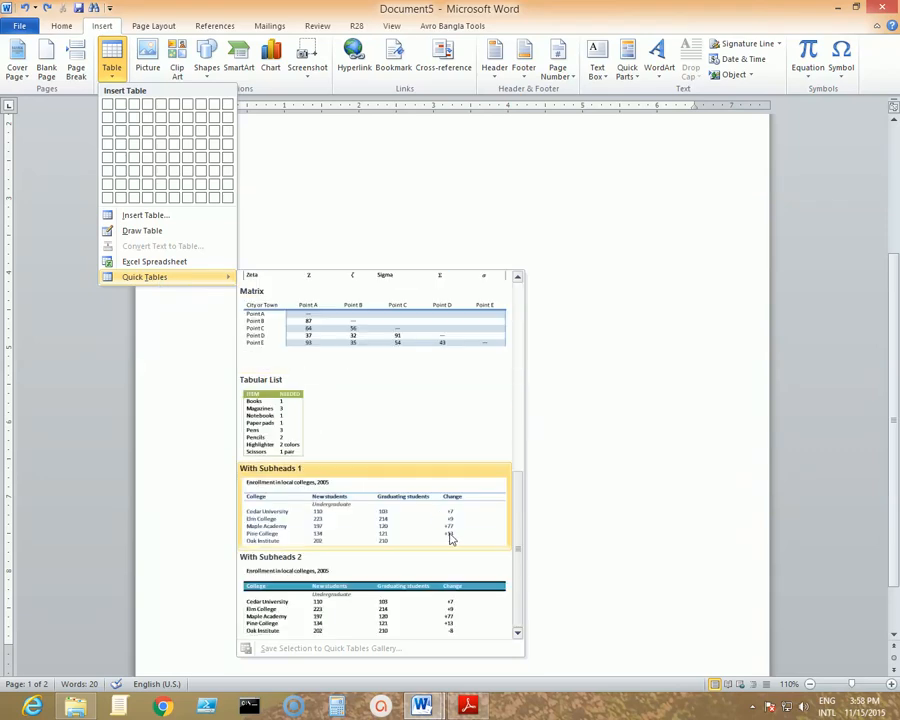
left_click(331, 507)
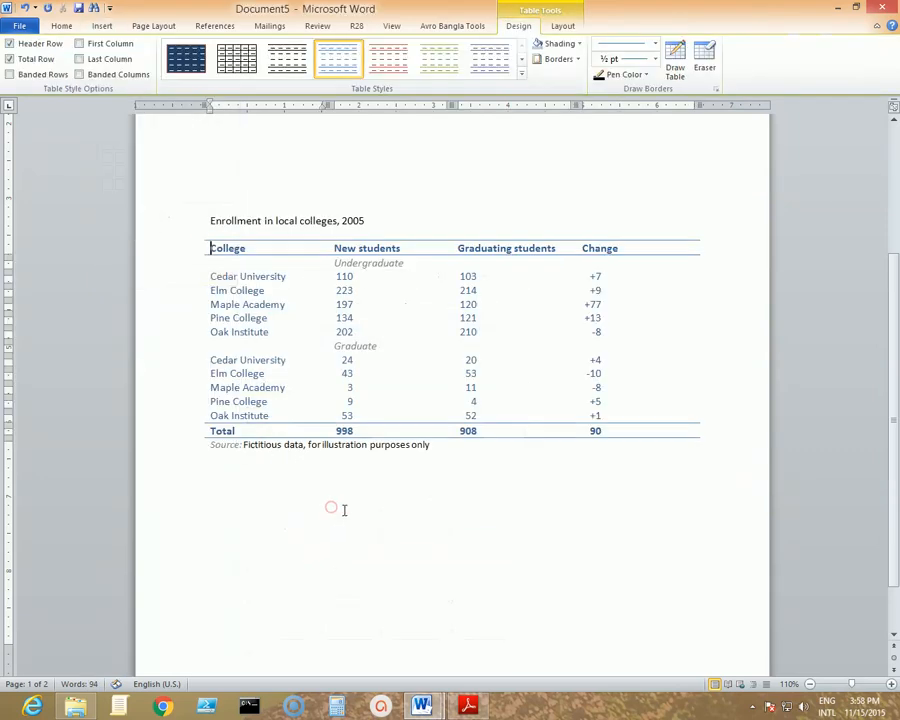
Examine the College, New students, Graduating students and Change column headings of the enrollment table.
left_click(286, 277)
left_click(296, 239)
left_click(372, 248)
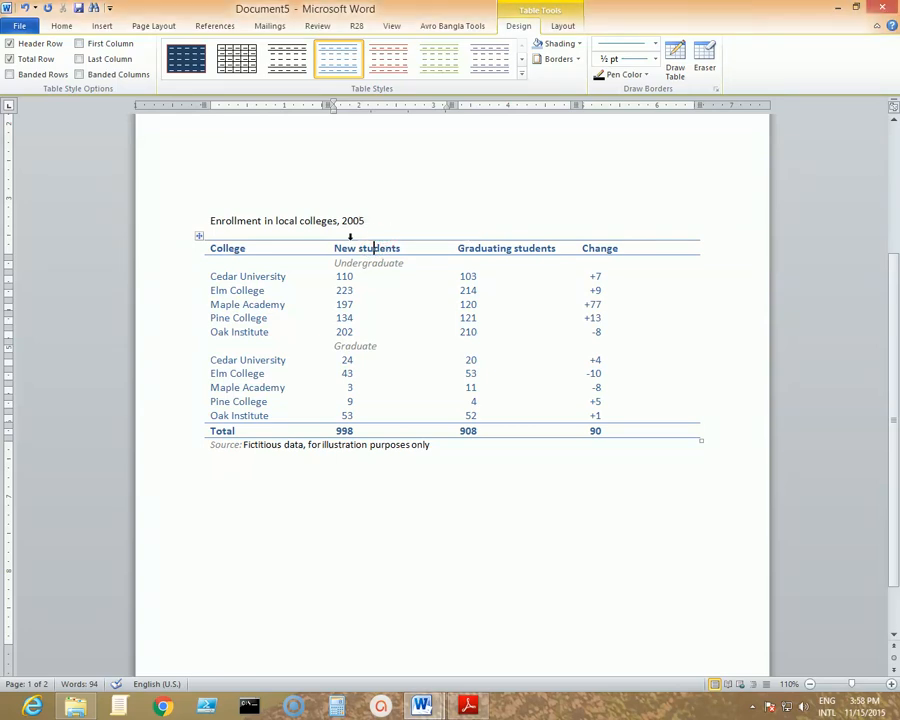
left_click(446, 240)
left_click(472, 246)
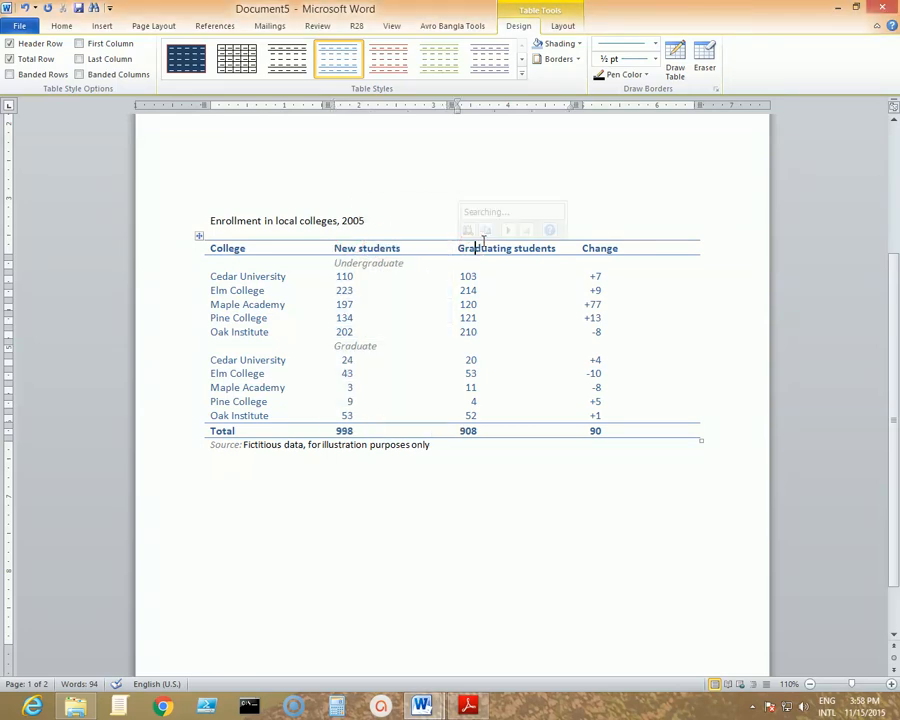
left_click(581, 231)
left_click(607, 239)
left_click(337, 465)
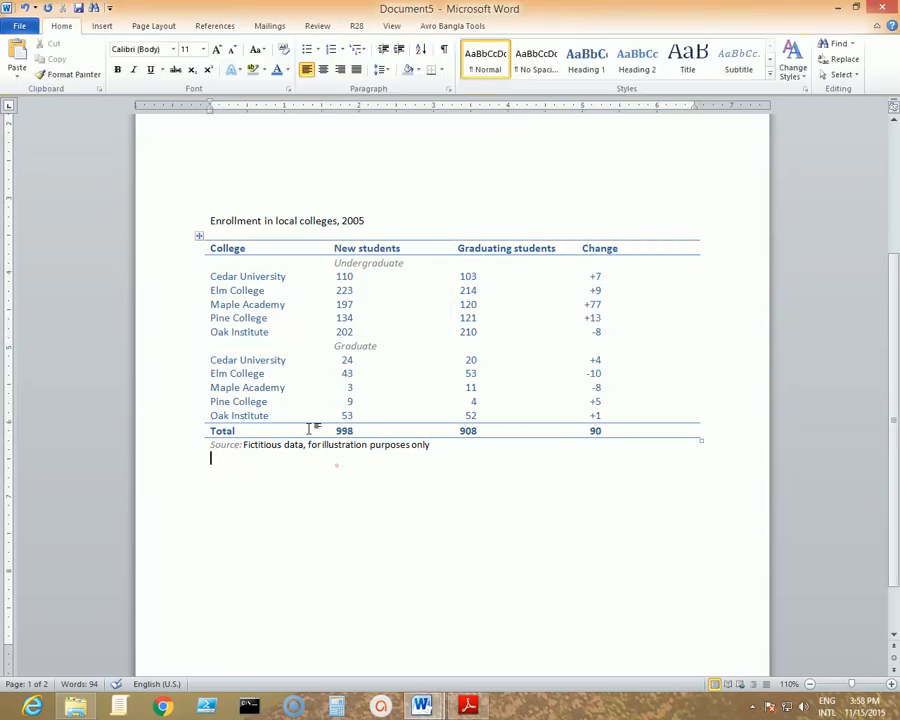
Increase the height of the Undergraduate subheading row in the enrollment table.
left_click(247, 277)
left_click_drag(203, 268, 177, 299)
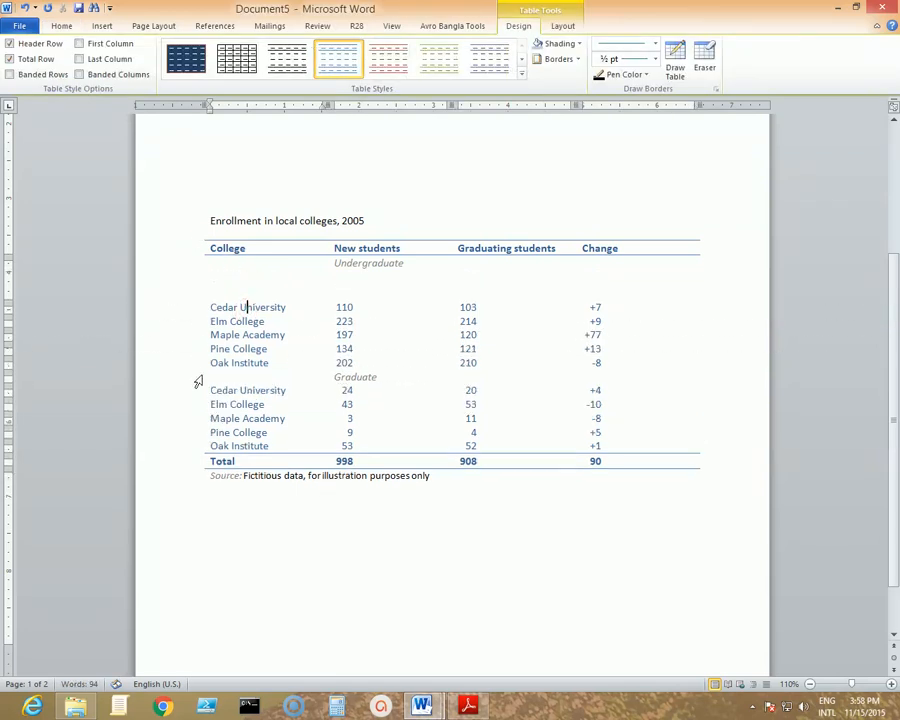
left_click(201, 375)
Review the table, row, column, cell and alt text properties of the whole enrollment table, then close them without changes.
left_click(200, 235)
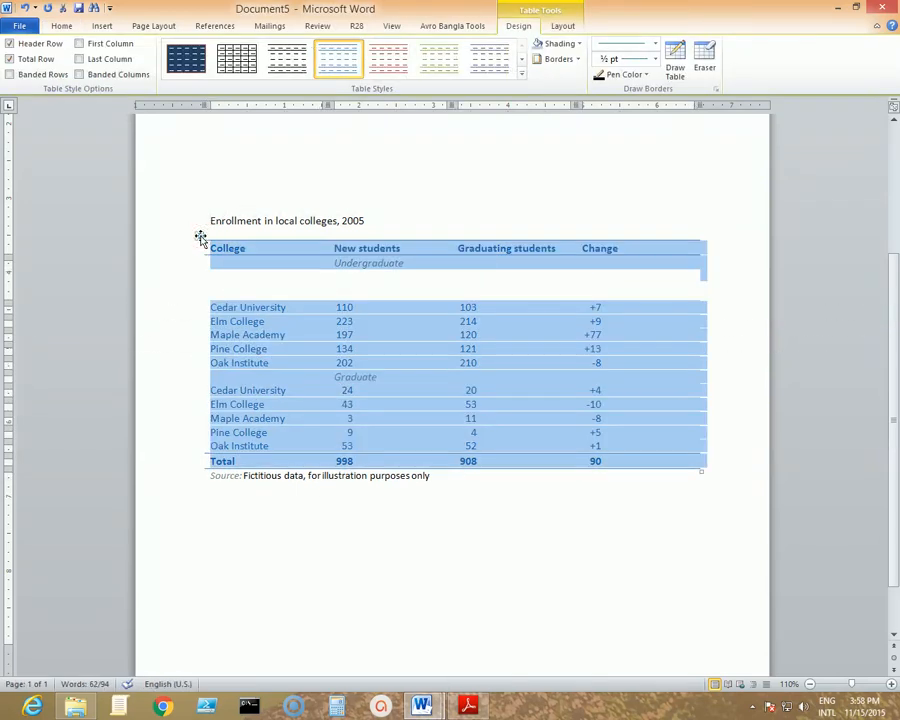
right_click(200, 237)
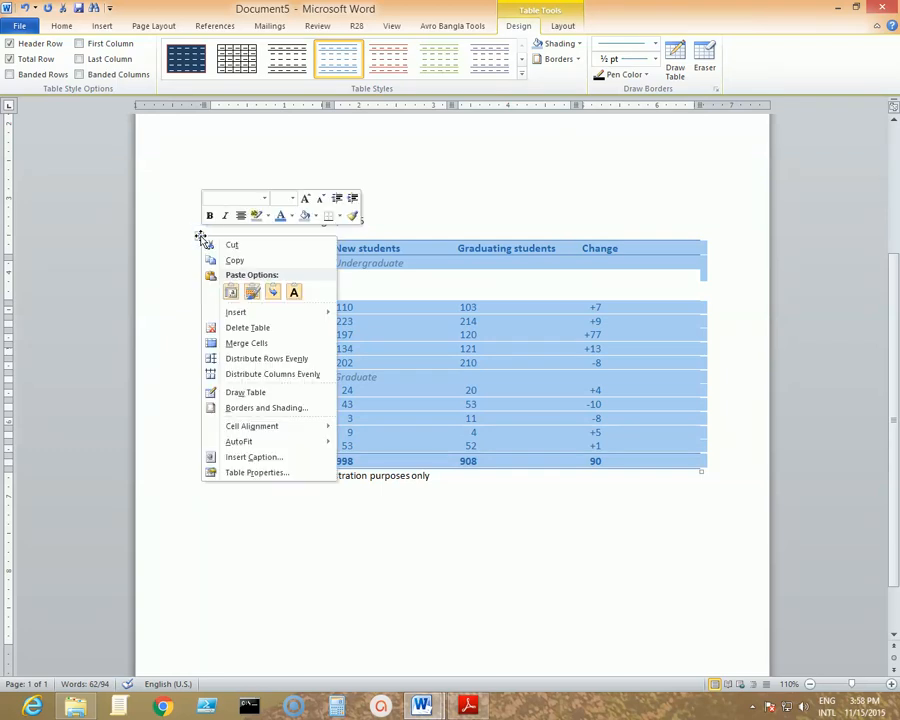
left_click(268, 473)
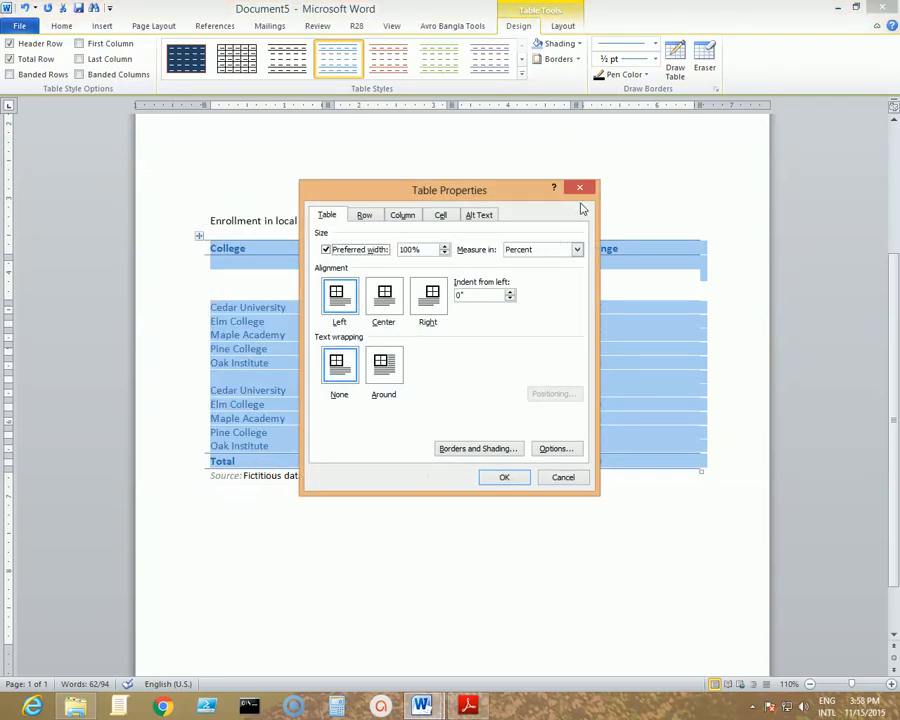
left_click(372, 216)
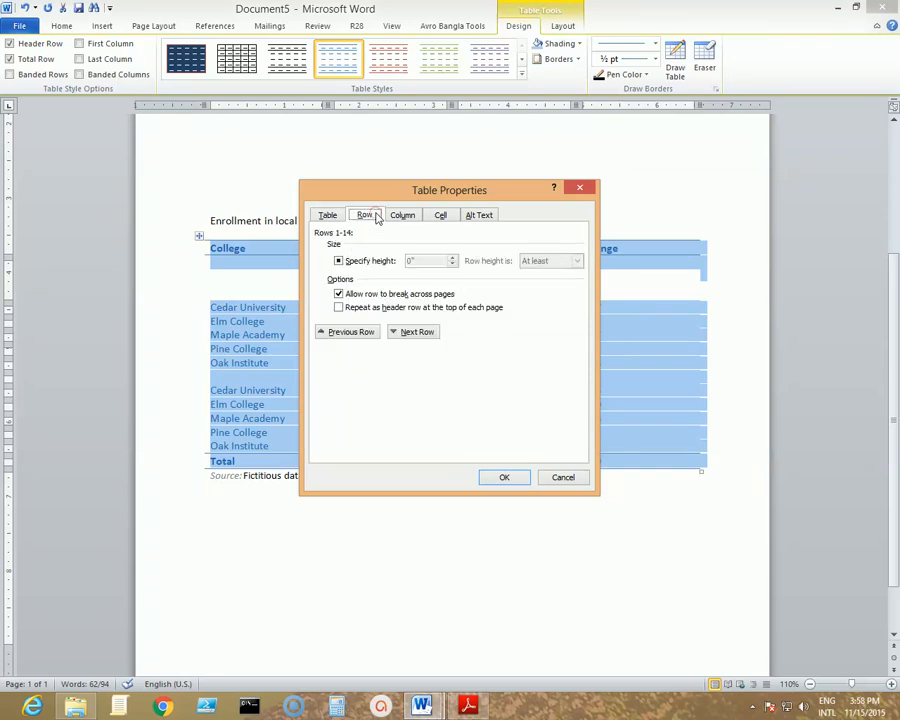
left_click(406, 222)
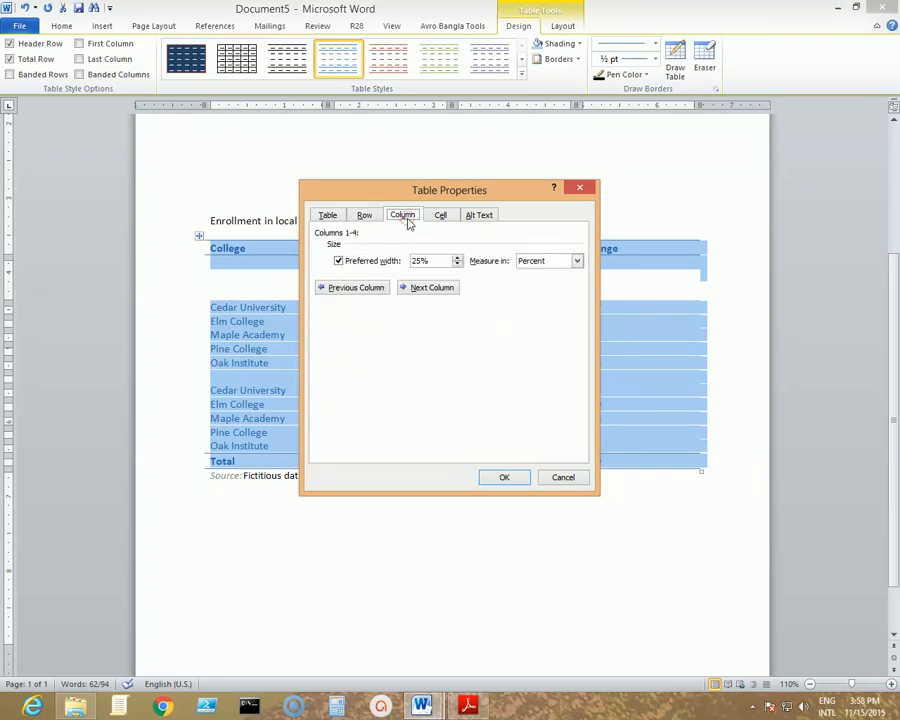
left_click(442, 215)
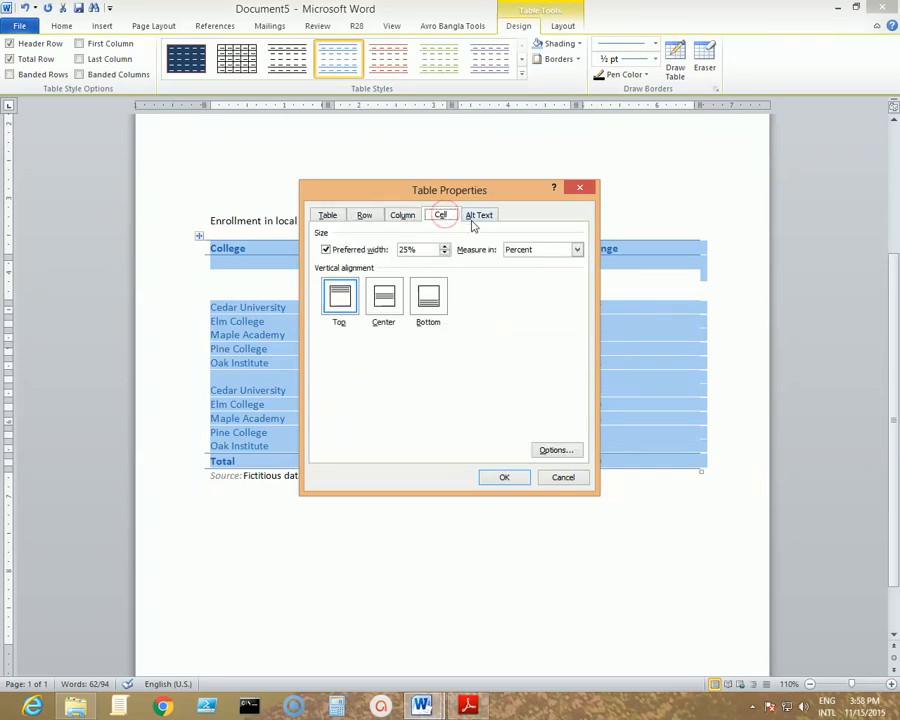
left_click(471, 221)
left_click(577, 187)
left_click(497, 365)
left_click(390, 407)
left_click(405, 489)
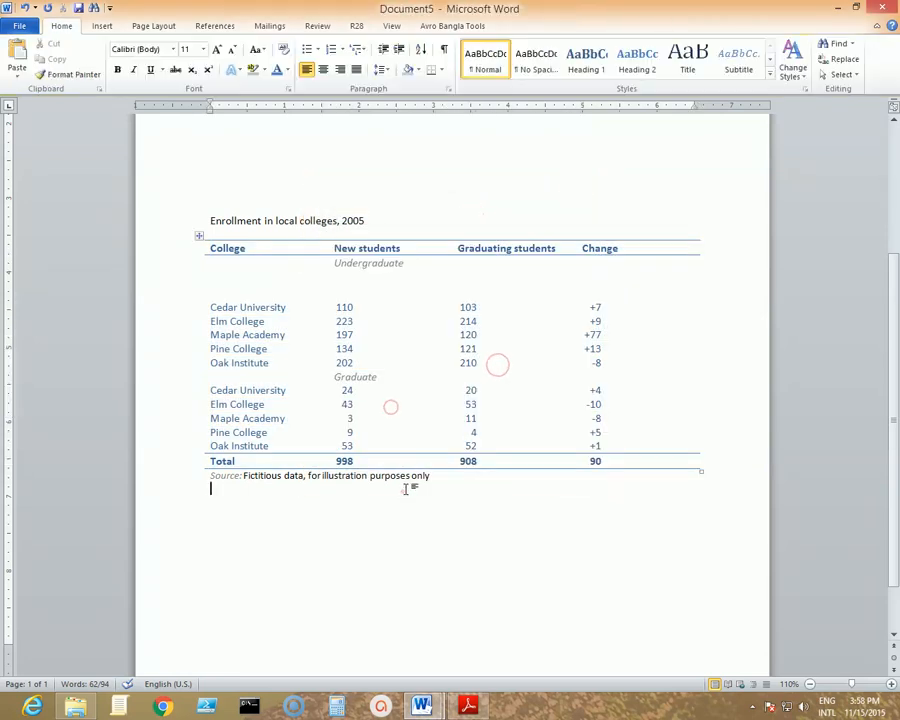
scroll(620, 530, "up", 1)
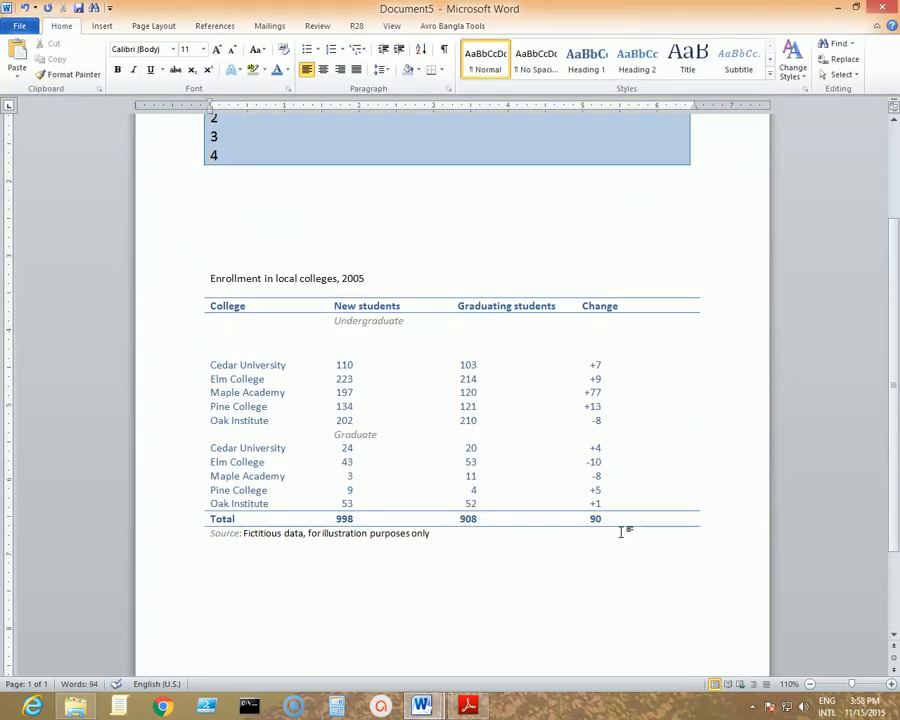
scroll(624, 532, "down", 1)
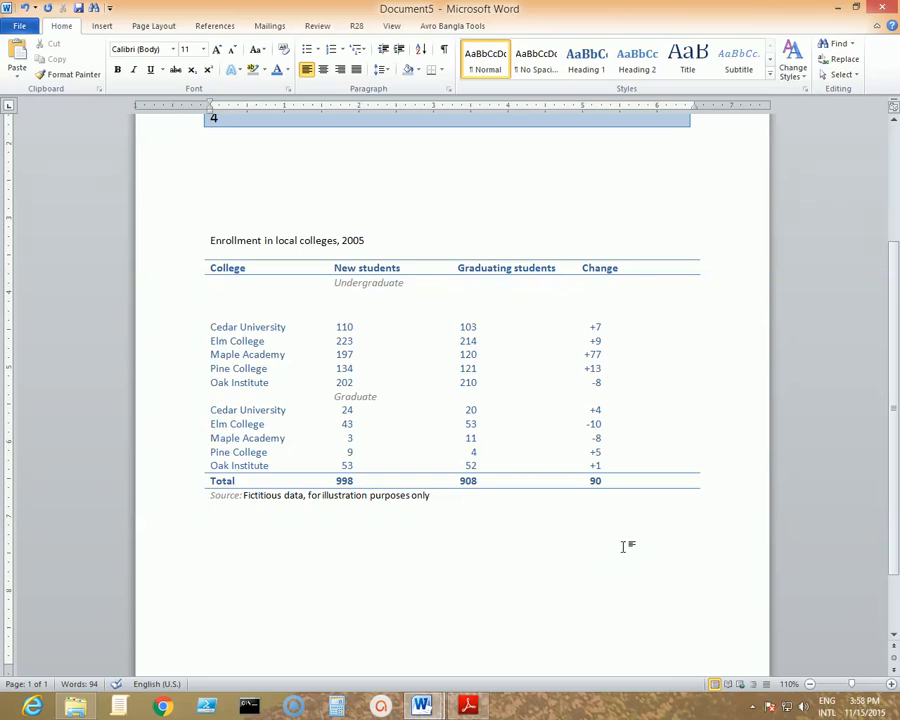
Browse the built-in quick tables down to With Subheads 2 without inserting one.
left_click(100, 26)
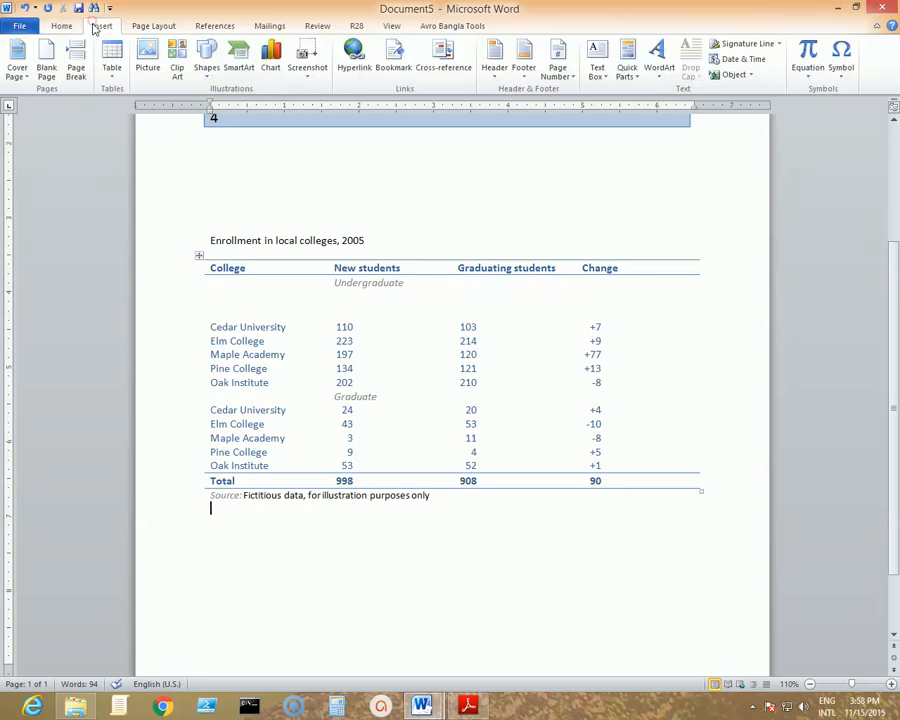
left_click(112, 65)
mouse_move(150, 277)
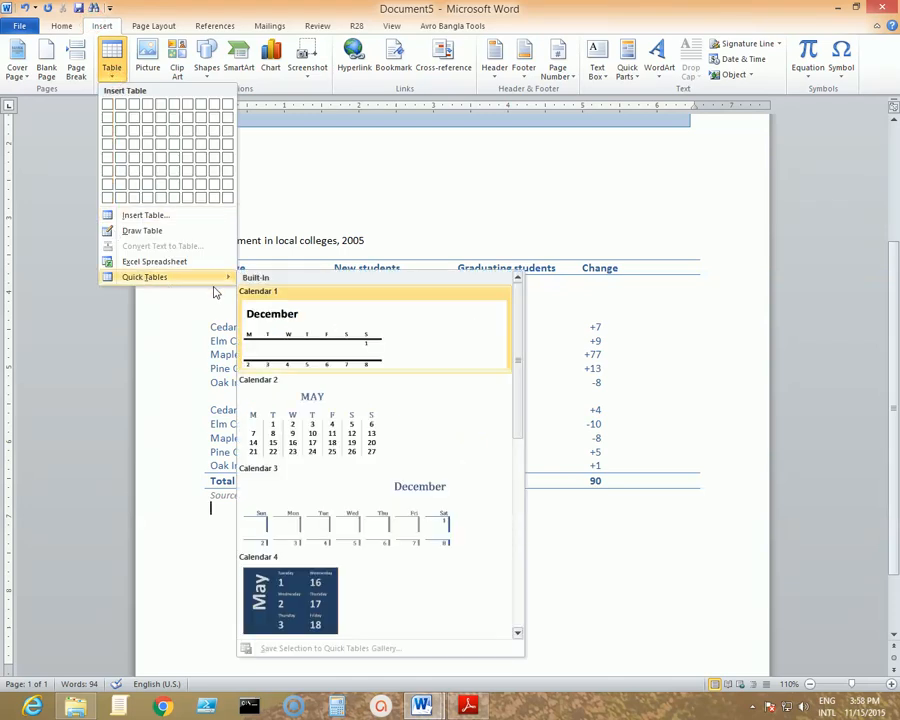
scroll(410, 540, "down", 5)
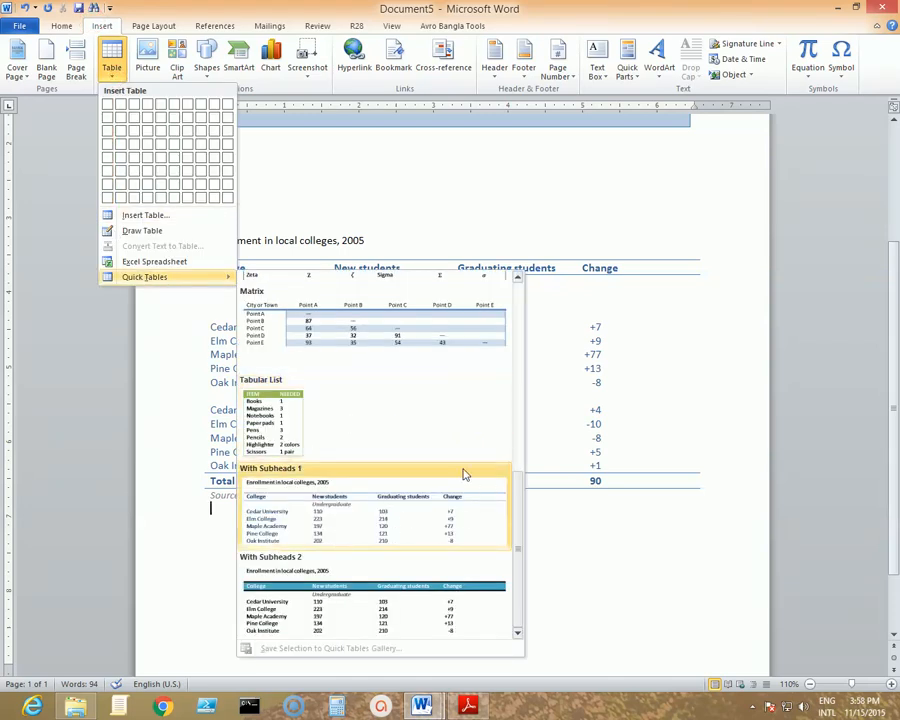
left_click(641, 426)
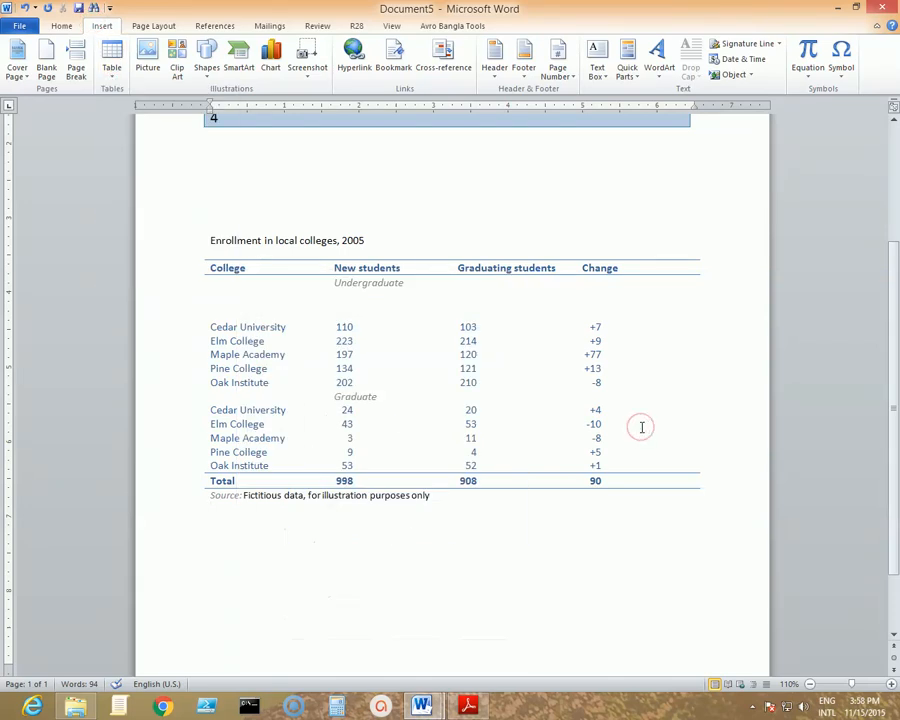
Replace the College column heading in the enrollment table with University.
left_click(613, 362)
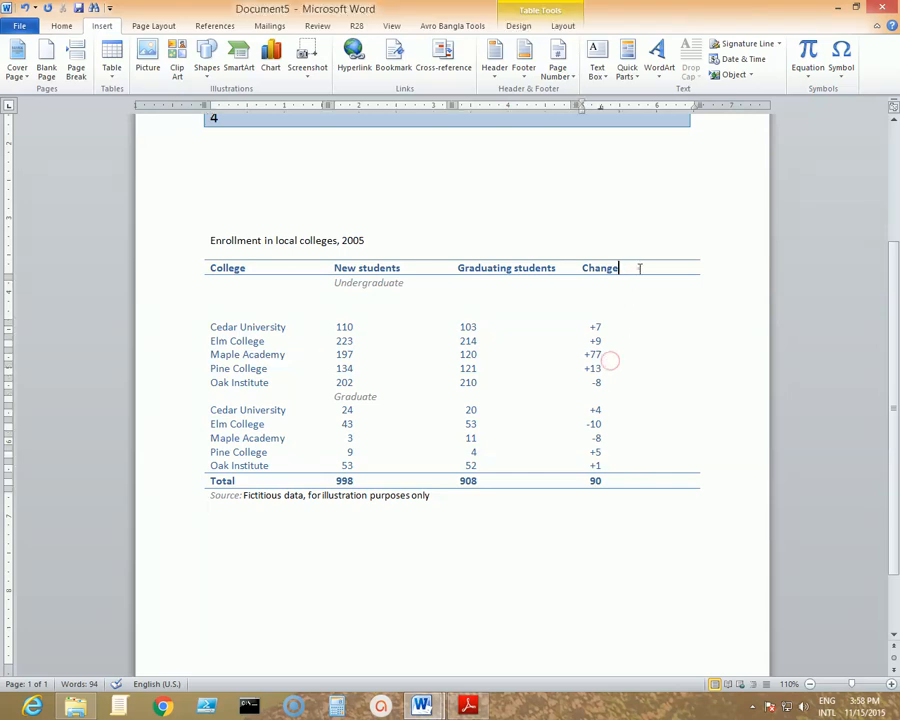
left_click(640, 268)
double_click(255, 267)
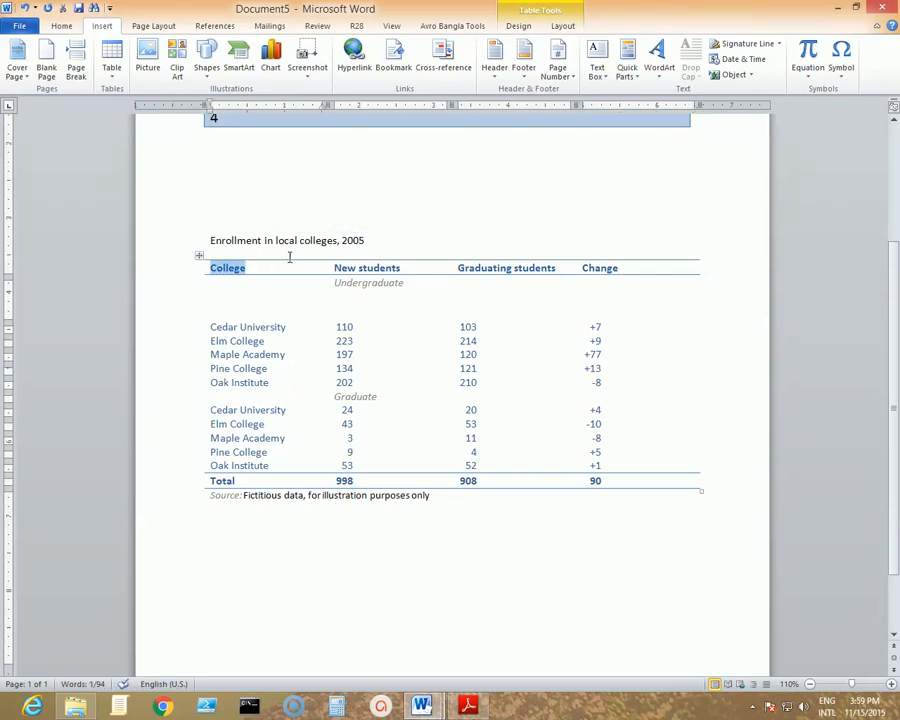
type("Univers")
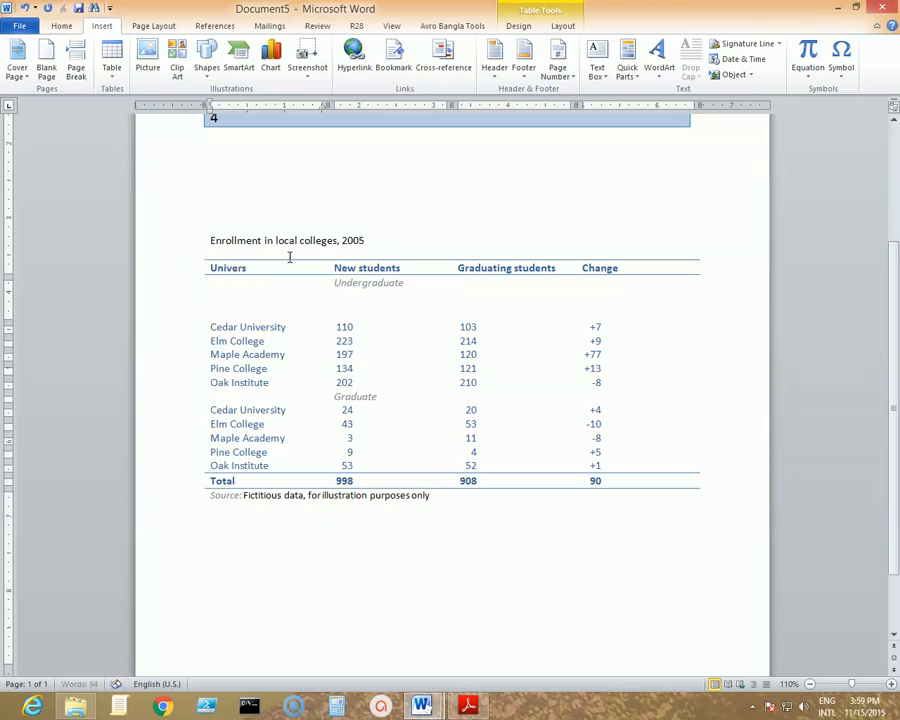
type("ity")
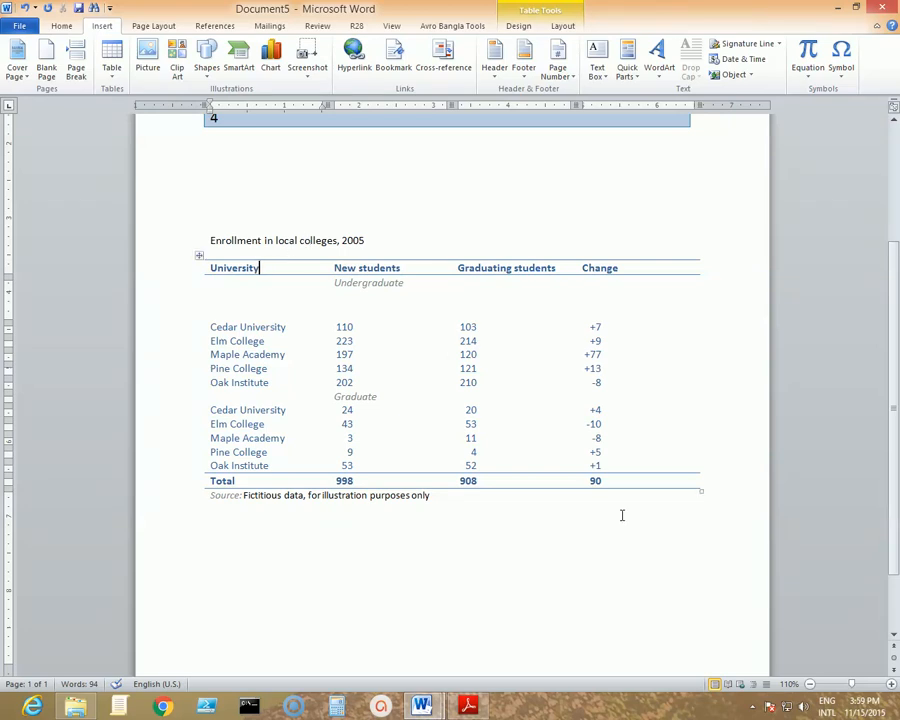
left_click(753, 708)
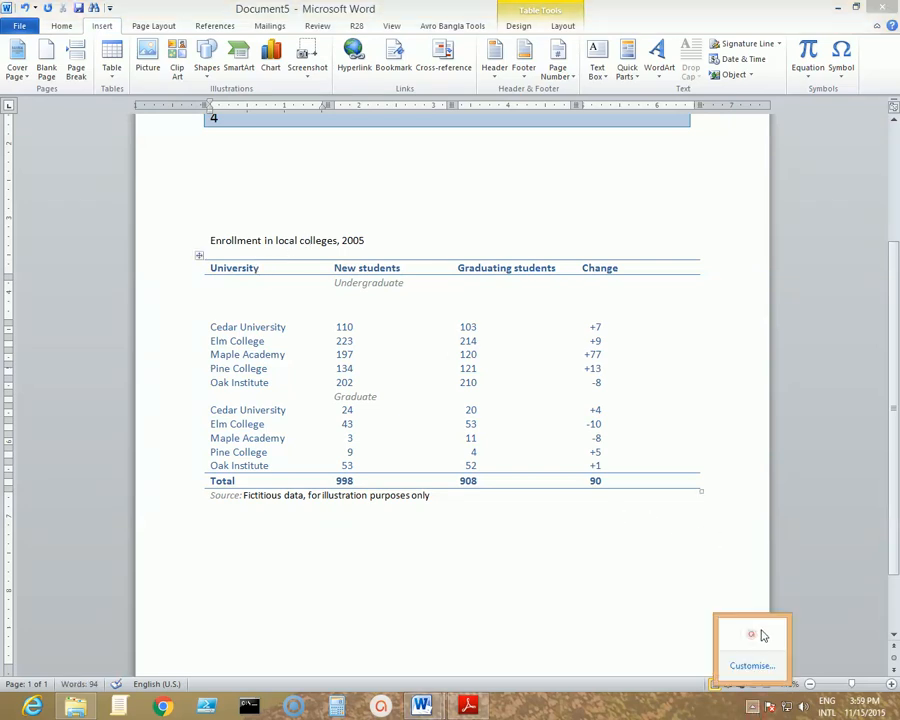
left_click(818, 548)
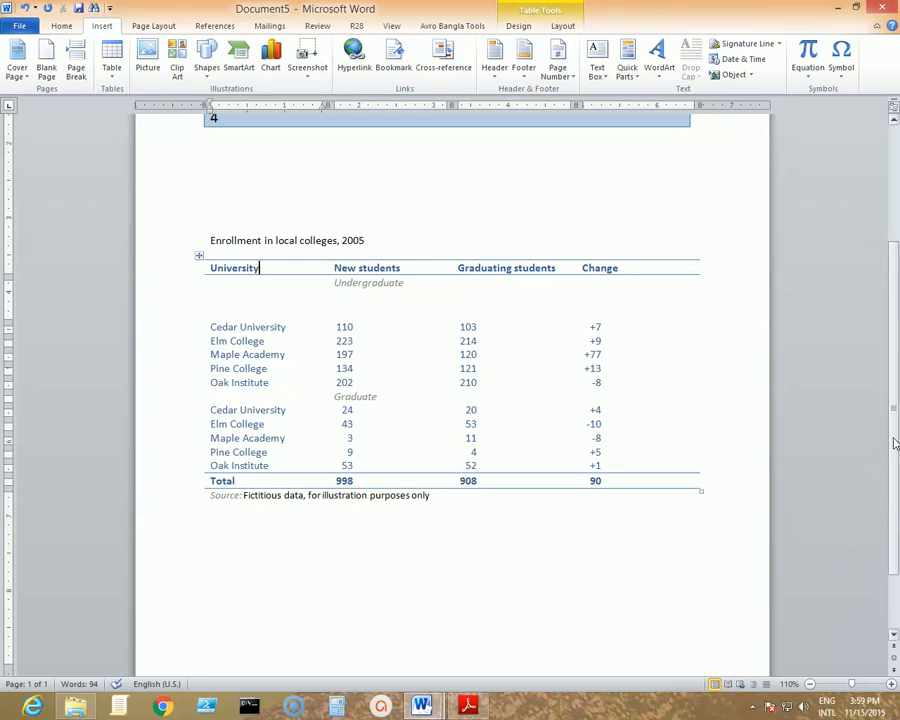
scroll(840, 560, "down", 1)
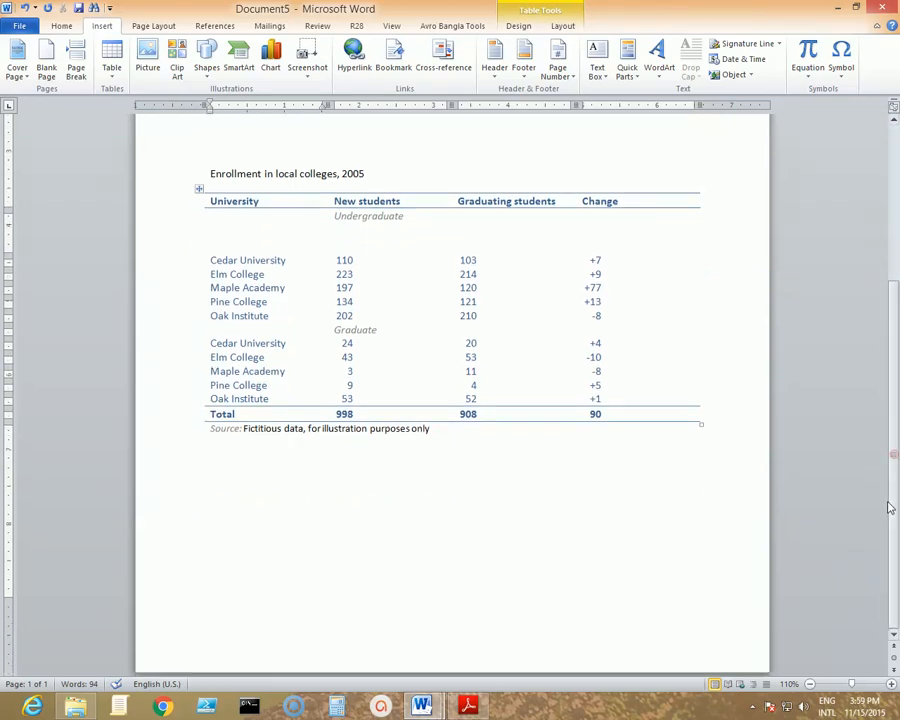
left_click(753, 707)
mouse_move(755, 636)
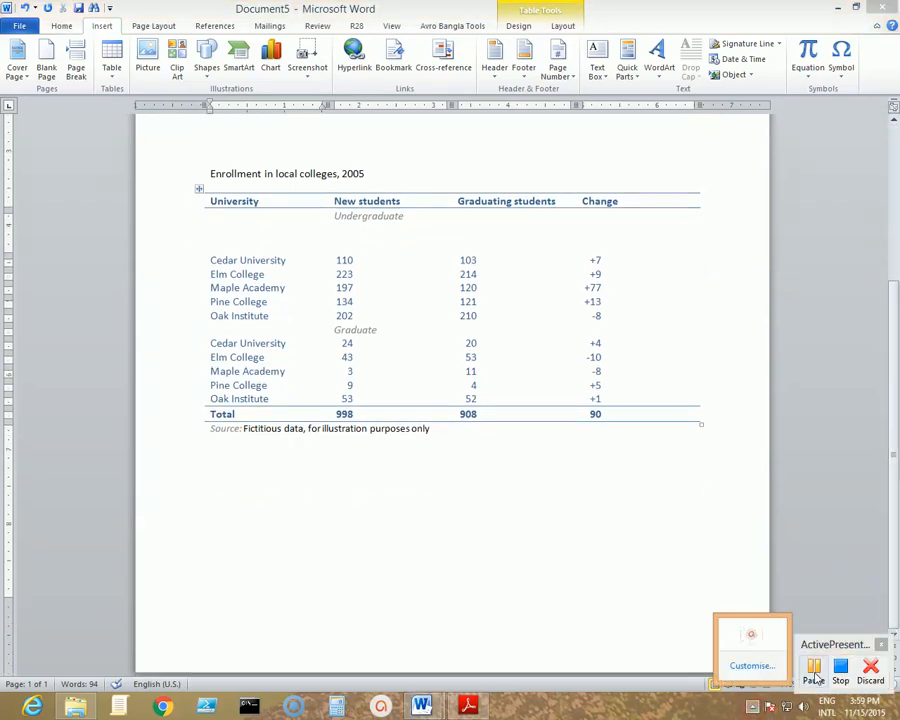